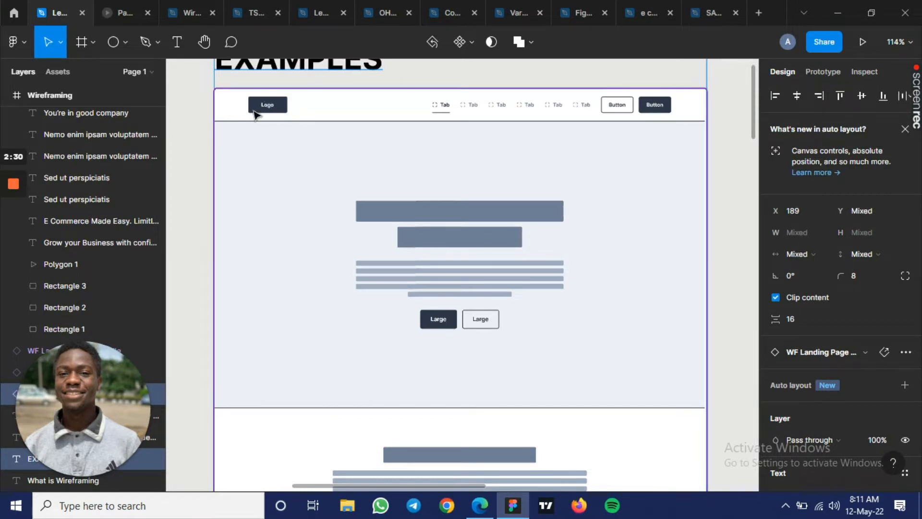
- Clear the selection and examine the header of the first landing page wireframe, from the logo across to the tabs and buttons
key(Escape)
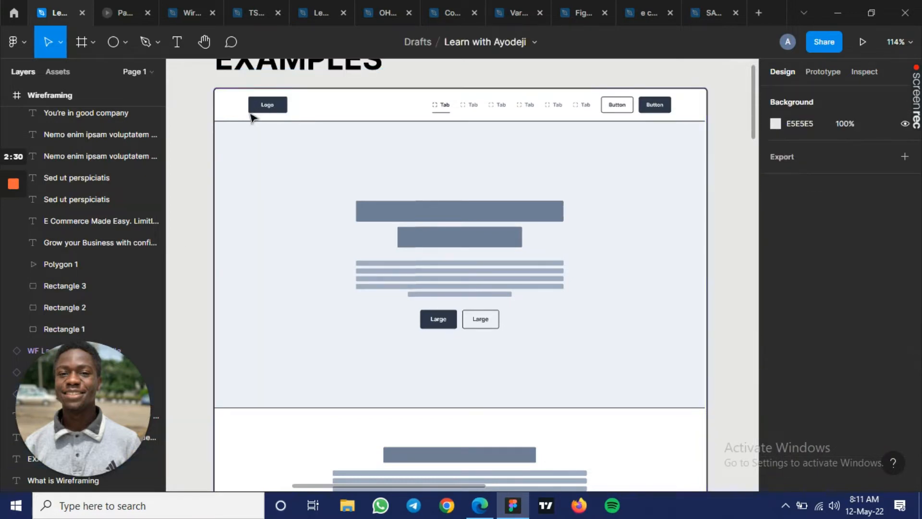
scroll(251, 118, up, 4)
scroll(251, 116, up, 2)
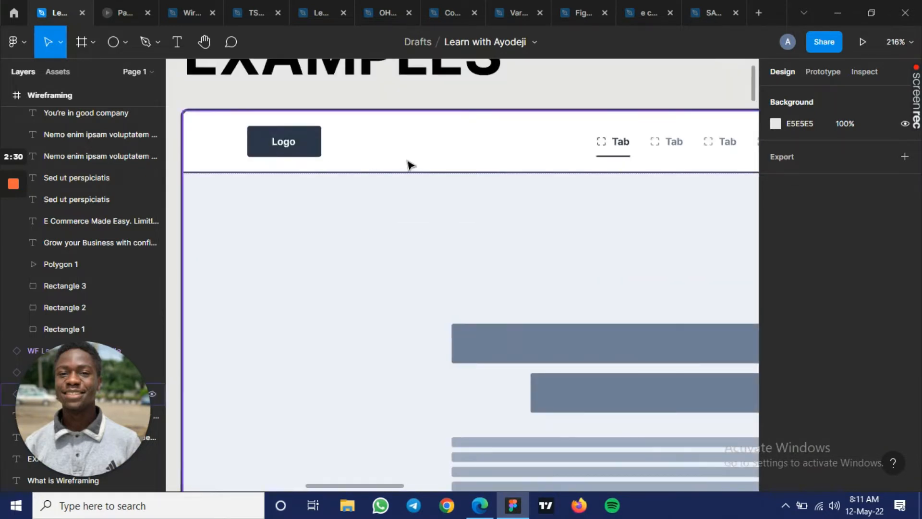
drag(413, 211, 118, 200)
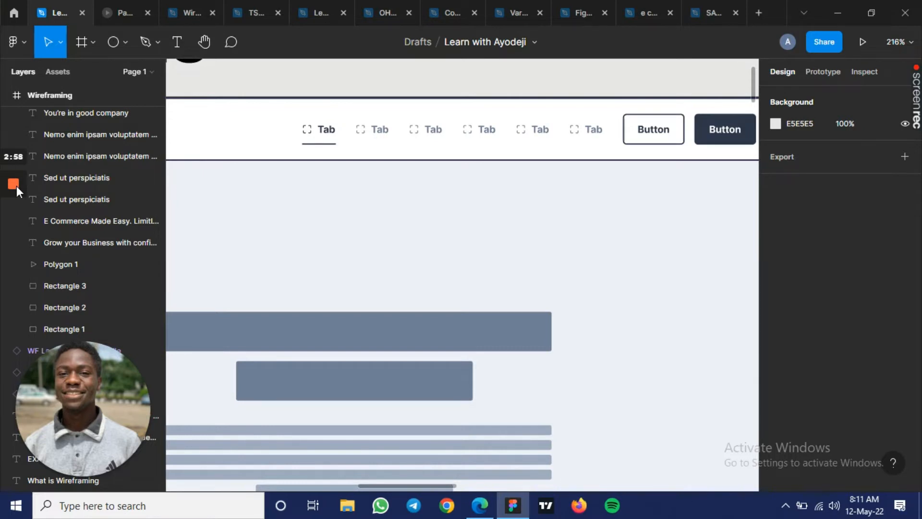
mouse_move(16, 186)
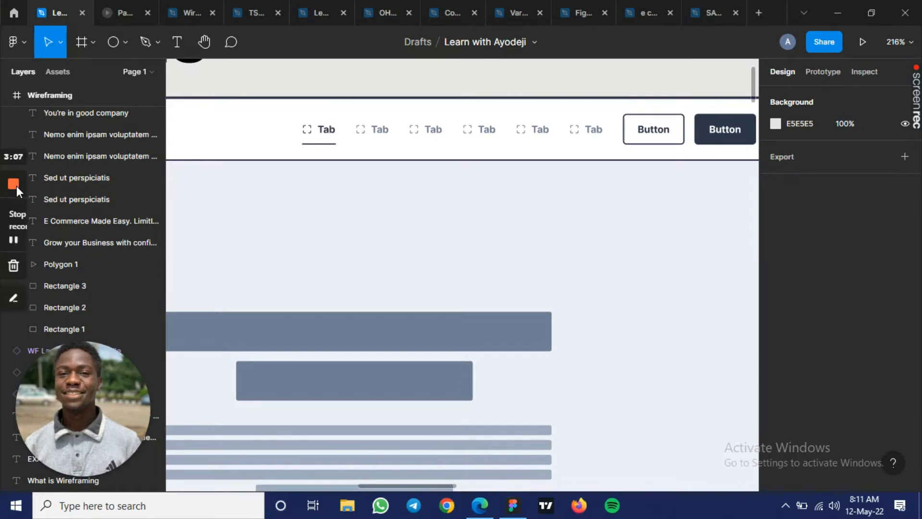
click(12, 240)
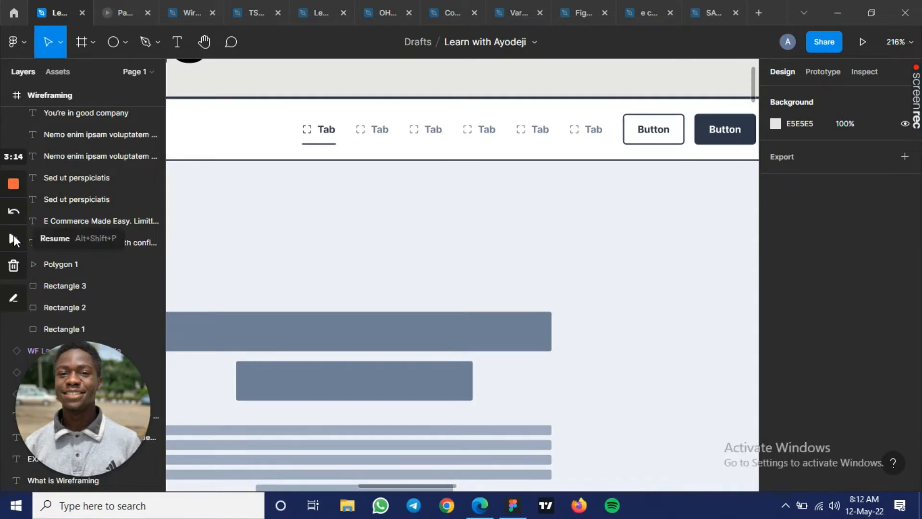
click(14, 236)
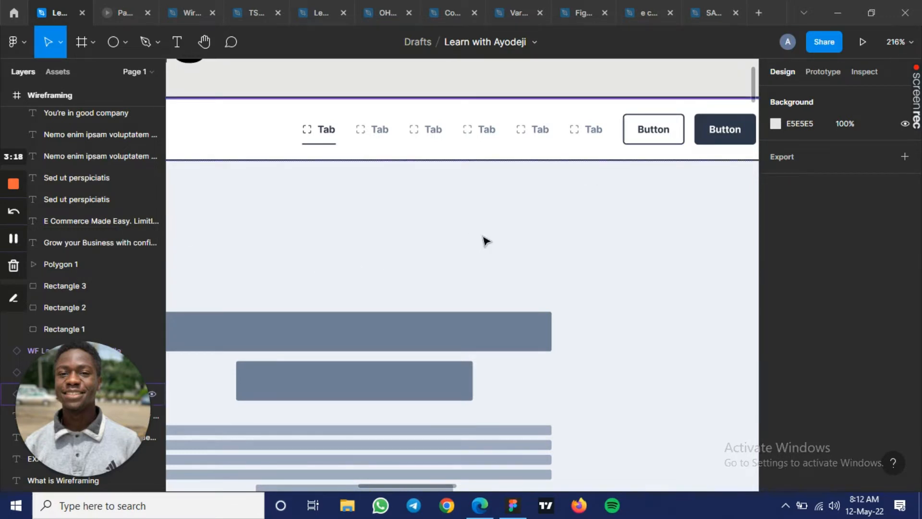
- Select the first landing page wireframe and examine its hero section with placeholder headings, text lines and two buttons
click(373, 308)
key(ctrl+minus)
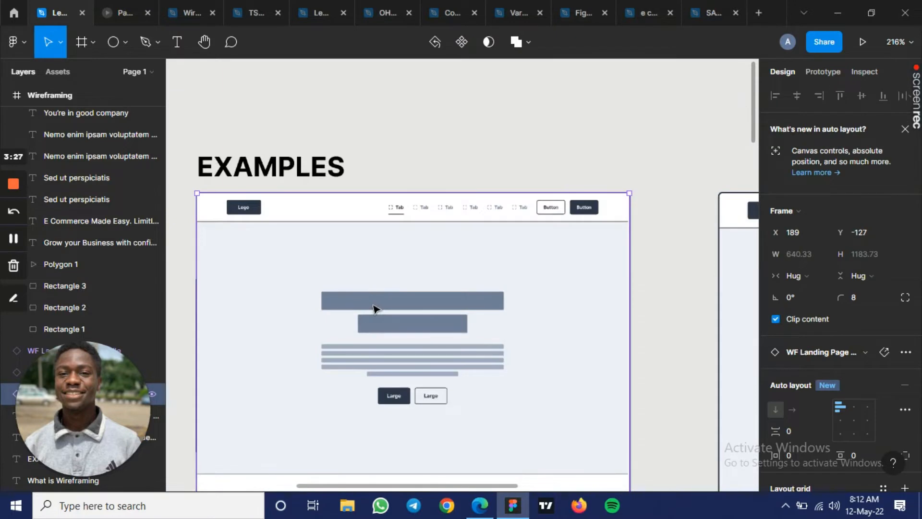
scroll(404, 317, down, 3)
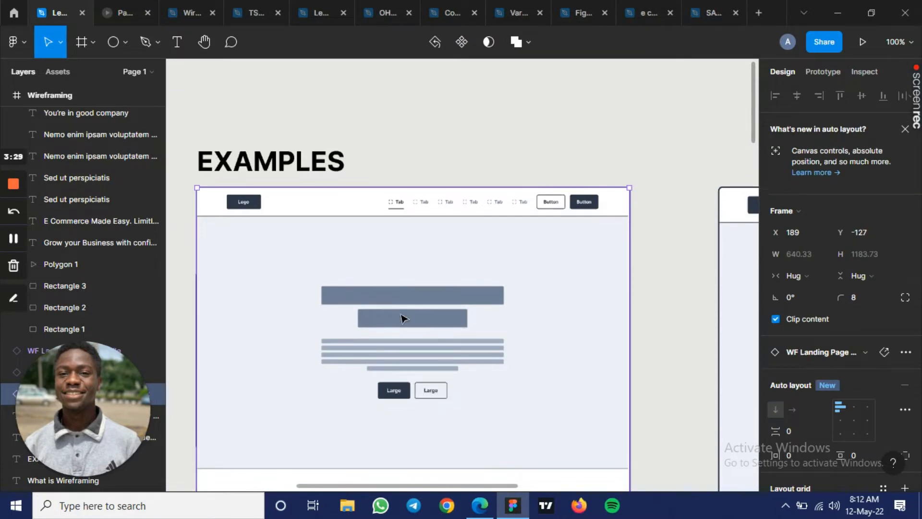
scroll(404, 319, down, 2)
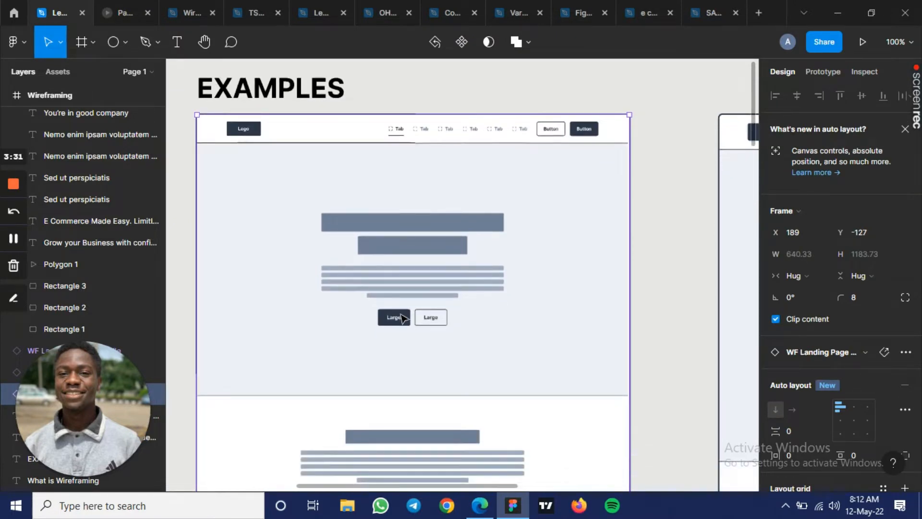
scroll(403, 318, up, 1)
scroll(403, 316, up, 1)
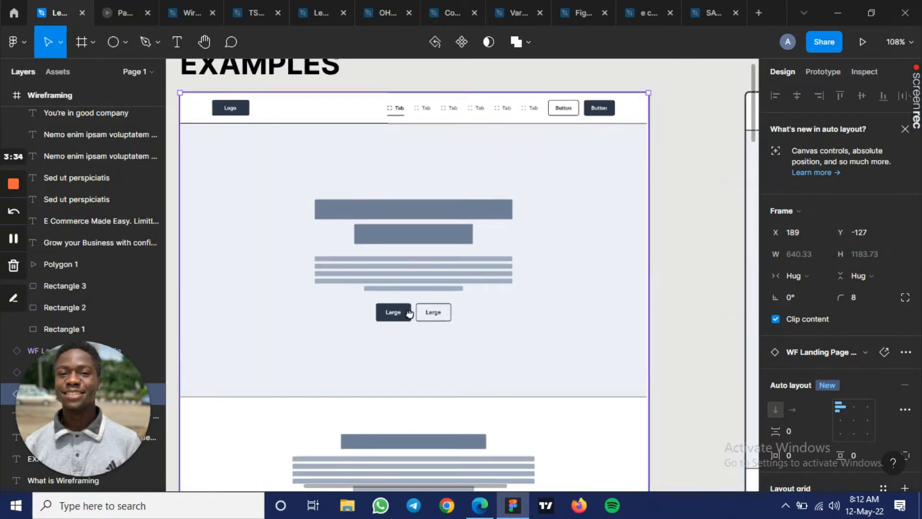
drag(413, 313, 430, 312)
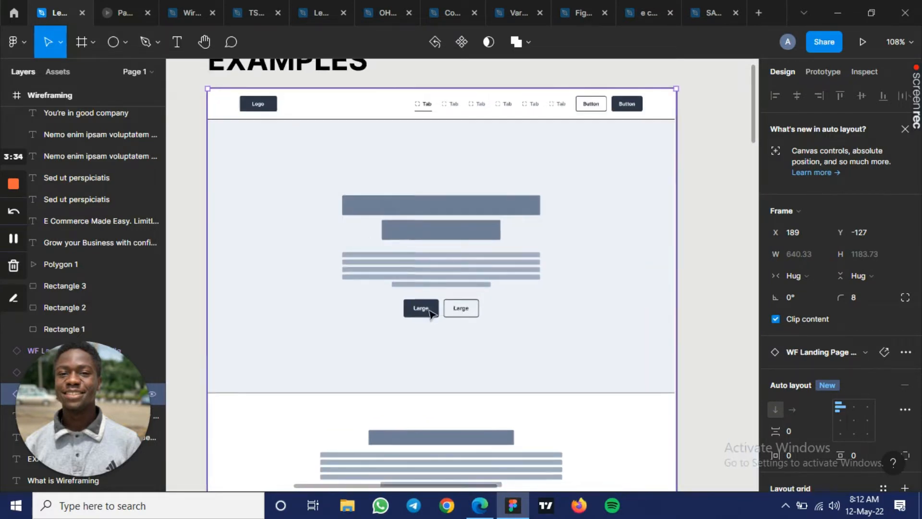
- Examine the section below the hero of the first wireframe, including its heading, text lines and three image cards
scroll(508, 328, down, 1)
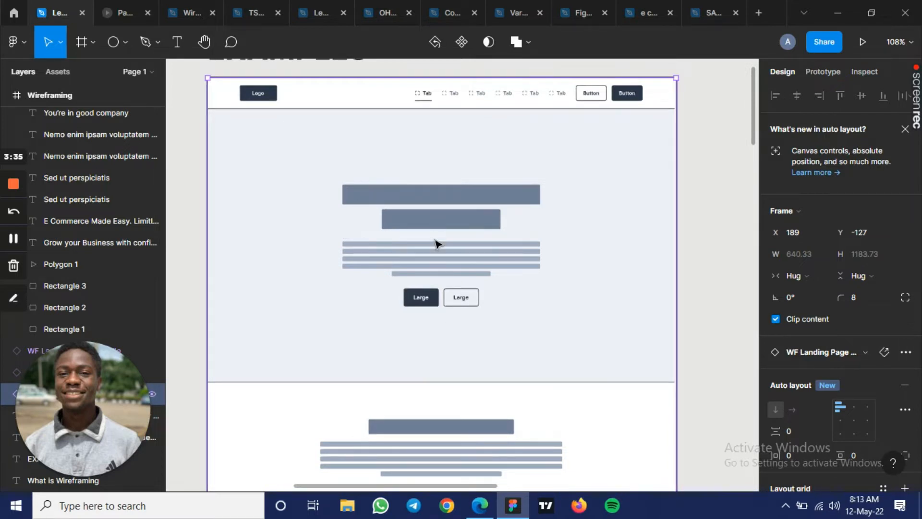
scroll(436, 244, down, 1)
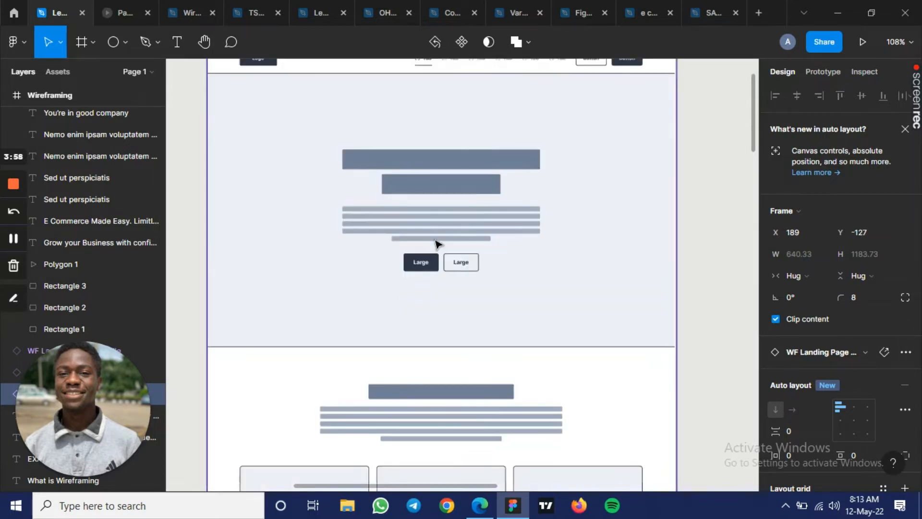
scroll(436, 244, down, 1)
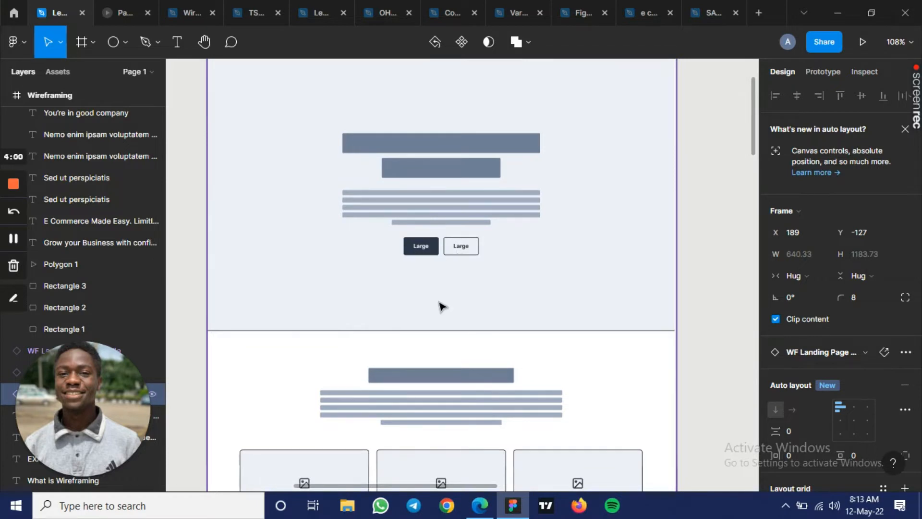
scroll(440, 306, down, 1)
scroll(441, 305, down, 4)
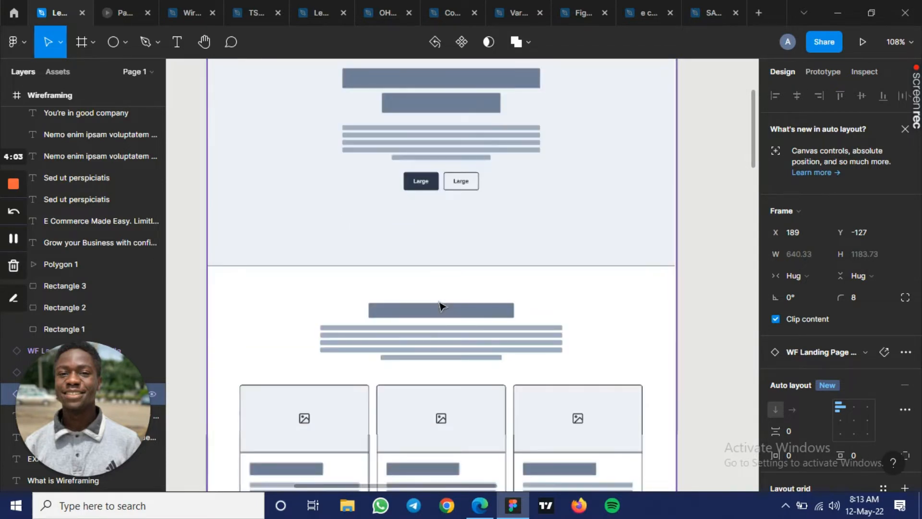
scroll(440, 306, down, 2)
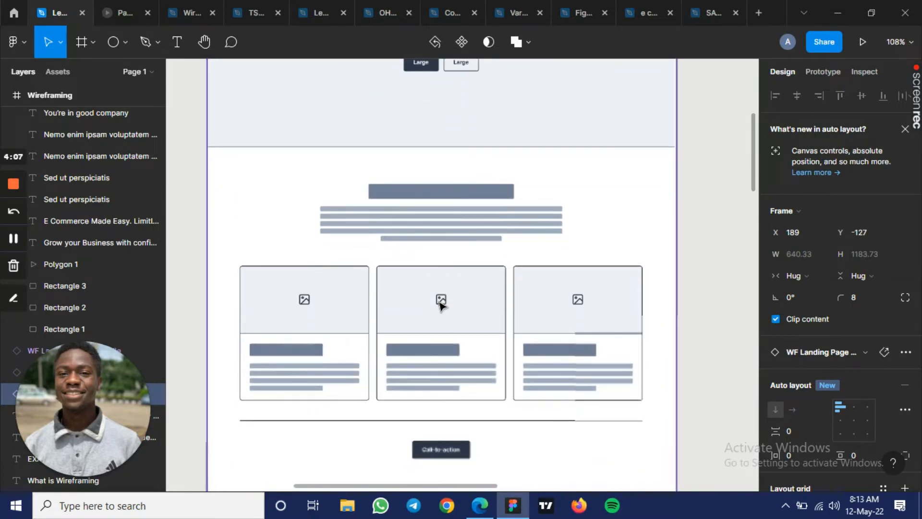
scroll(439, 308, down, 1)
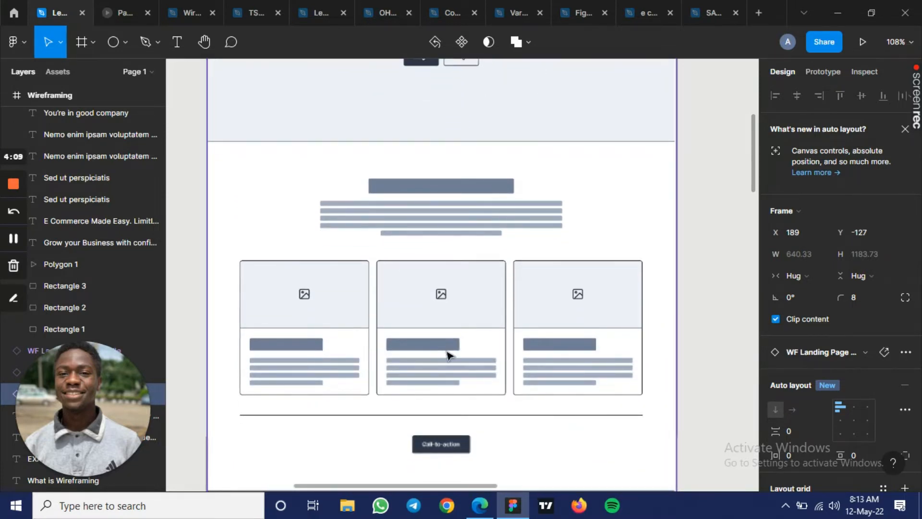
- Examine the call-to-action, slot section and footer at the lower end of the first landing page wireframe
scroll(447, 355, down, 2)
key(ctrl+minus)
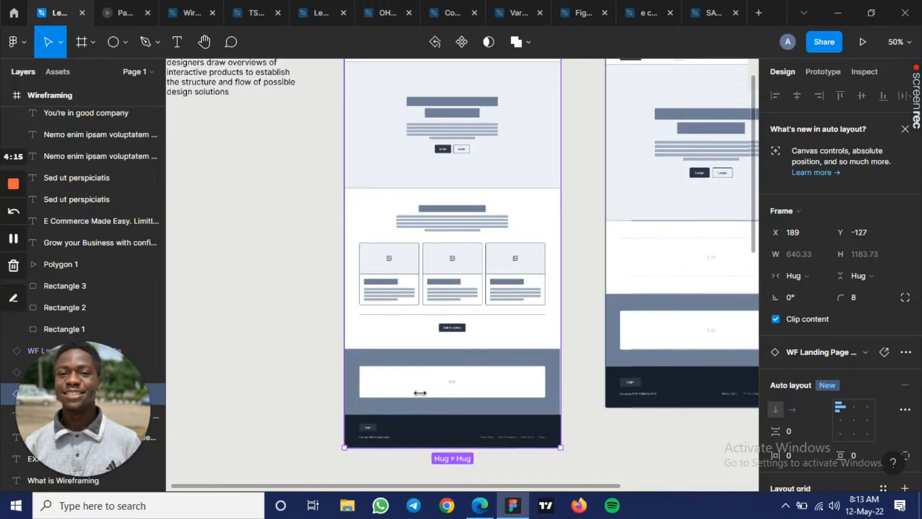
scroll(437, 432, up, 2)
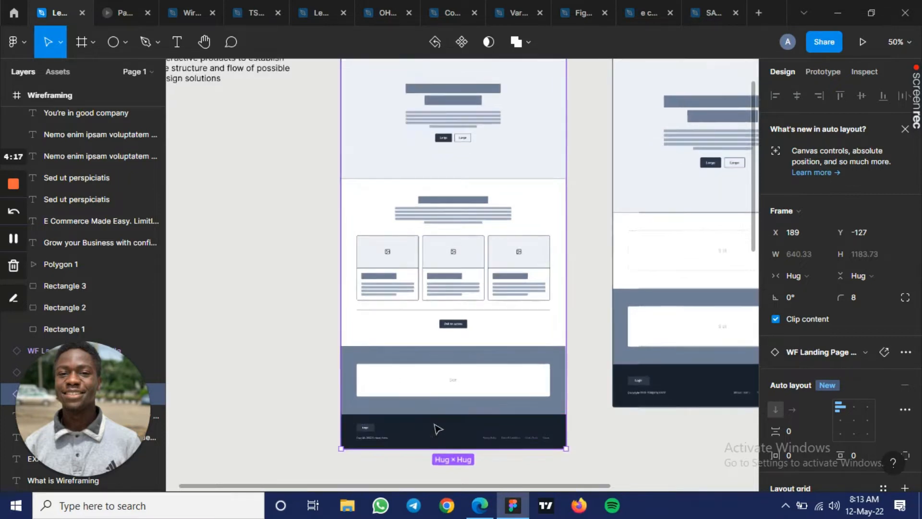
scroll(438, 429, up, 2)
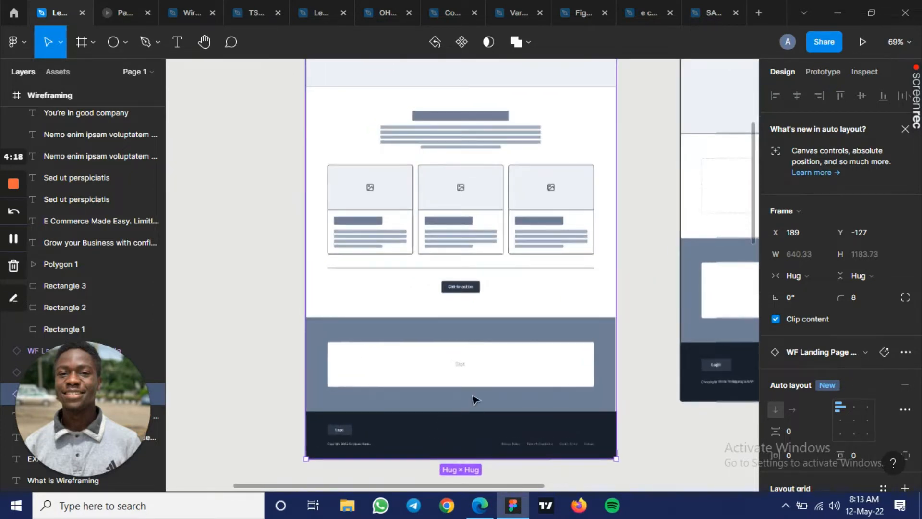
scroll(475, 413, up, 1)
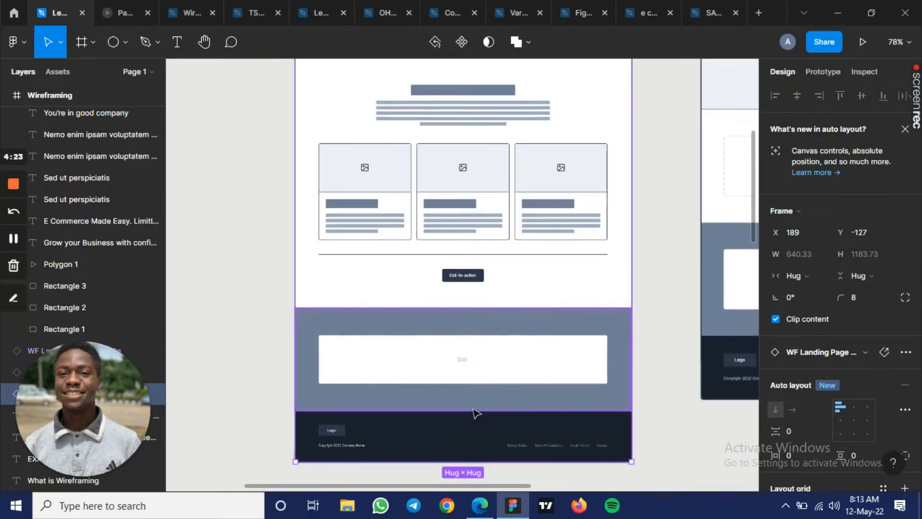
scroll(474, 409, down, 2)
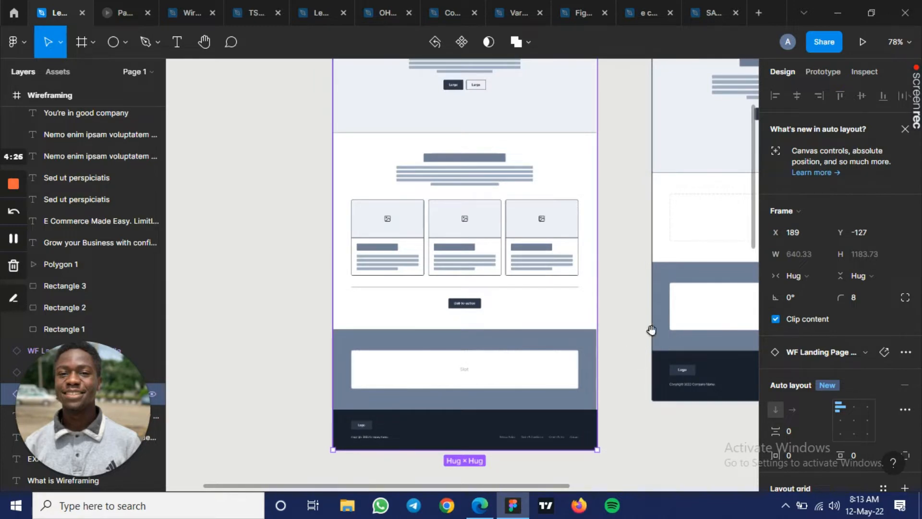
- Examine the second landing page wireframe, including its navigation bar, hero and empty slot sections
drag(599, 328, 380, 397)
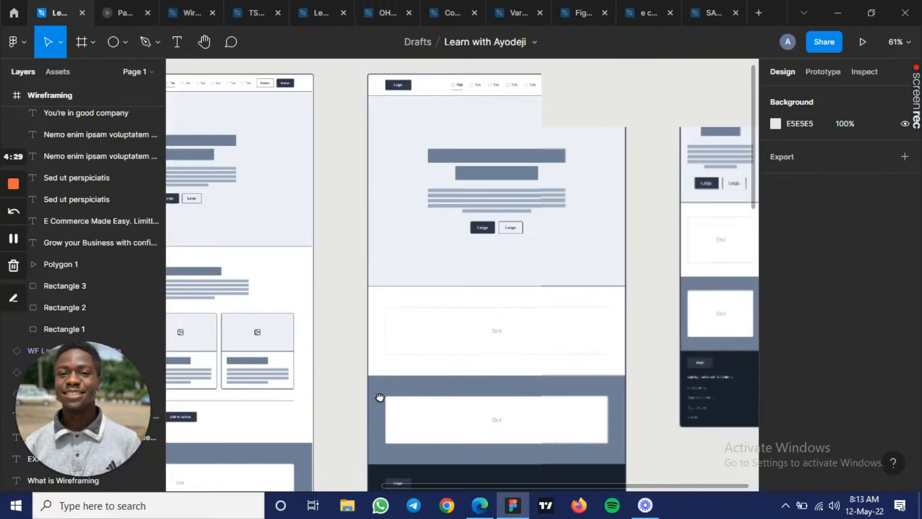
drag(380, 398, 356, 397)
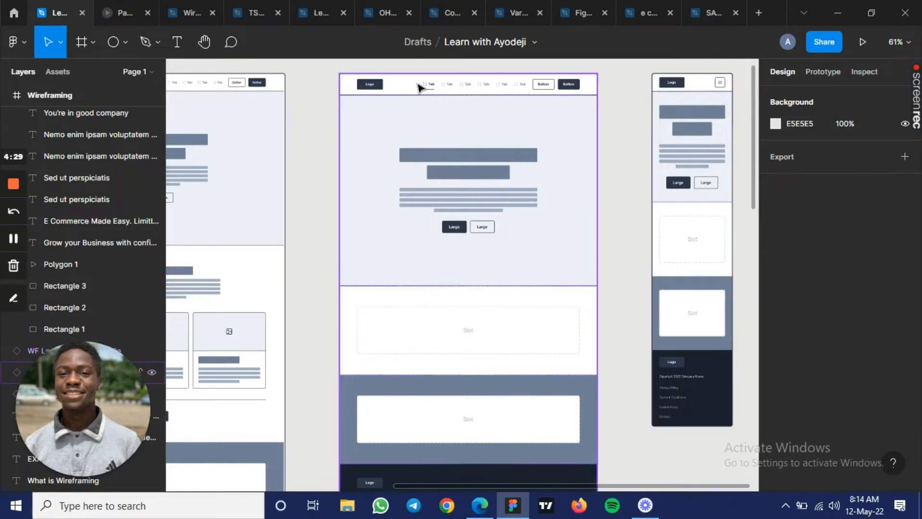
scroll(435, 96, up, 1)
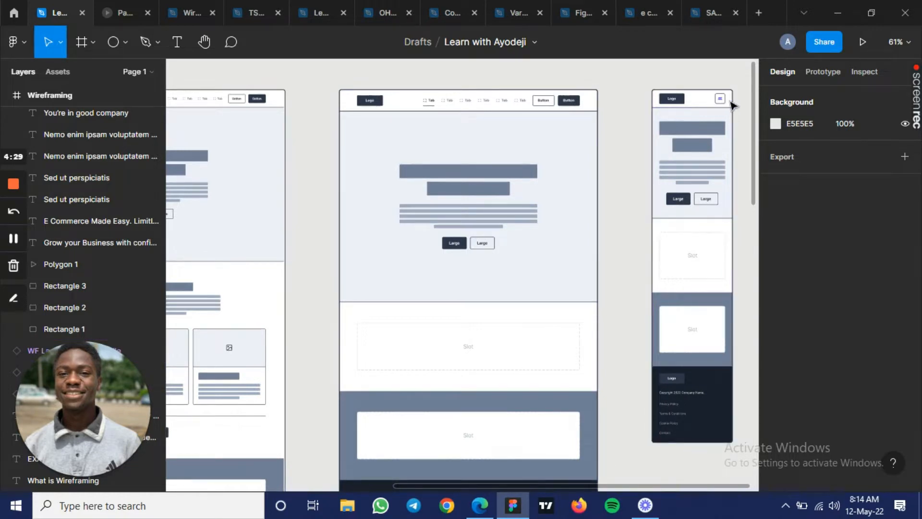
- Select the narrow mobile landing page wireframe and compare its menu icon and stacked layout with the wider version
scroll(721, 100, up, 2)
scroll(737, 105, up, 3)
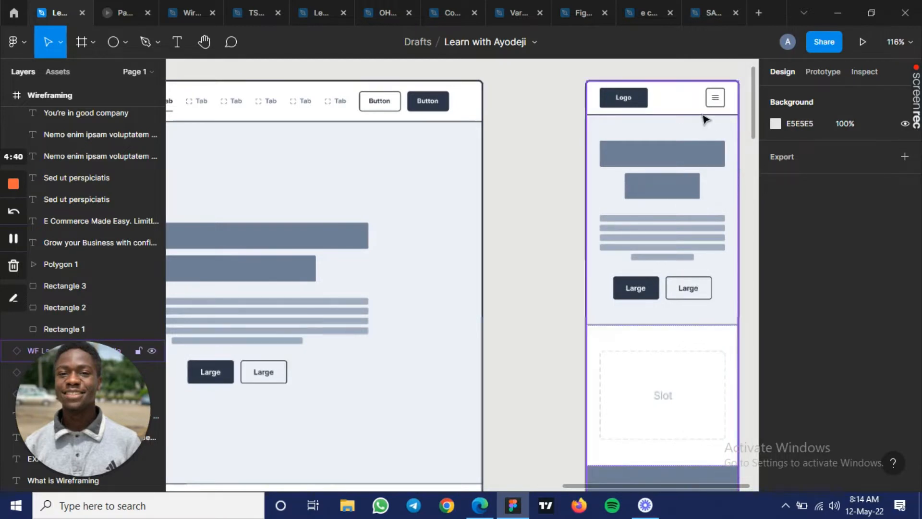
click(722, 315)
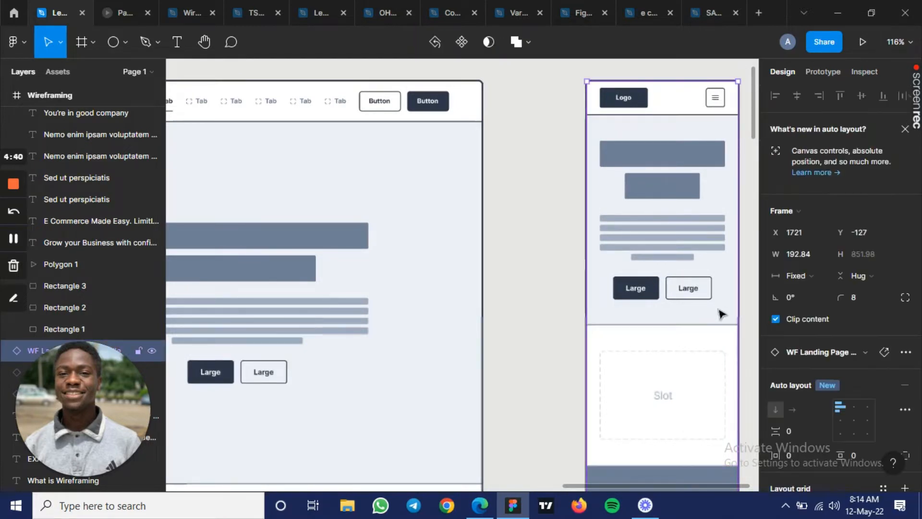
key(minus)
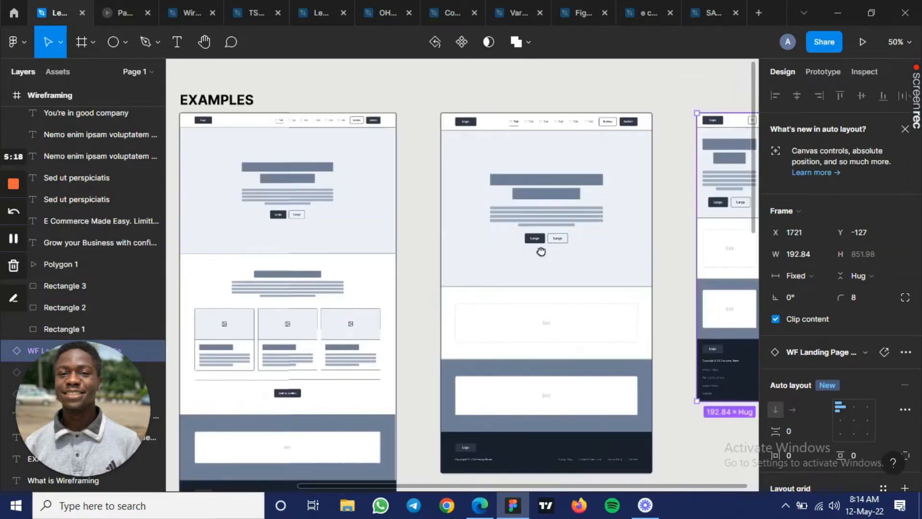
drag(541, 251, 614, 227)
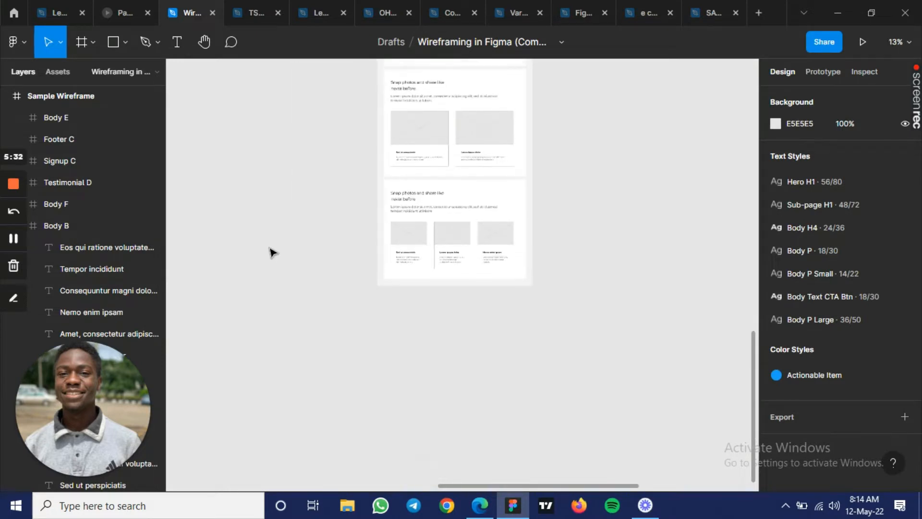
- Examine the Sample Wireframe in the Wireframing in Figma file, covering its body sections, header and photo community hero
scroll(273, 252, up, 5)
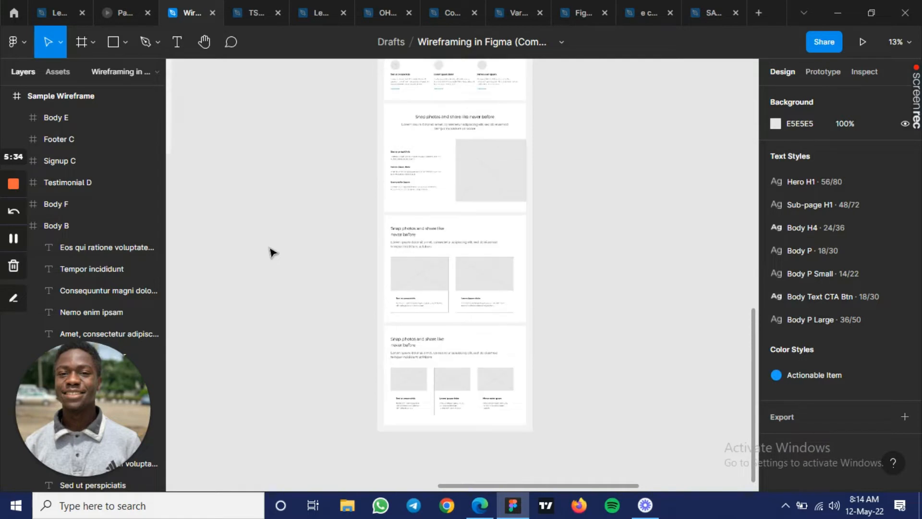
scroll(272, 252, down, 2)
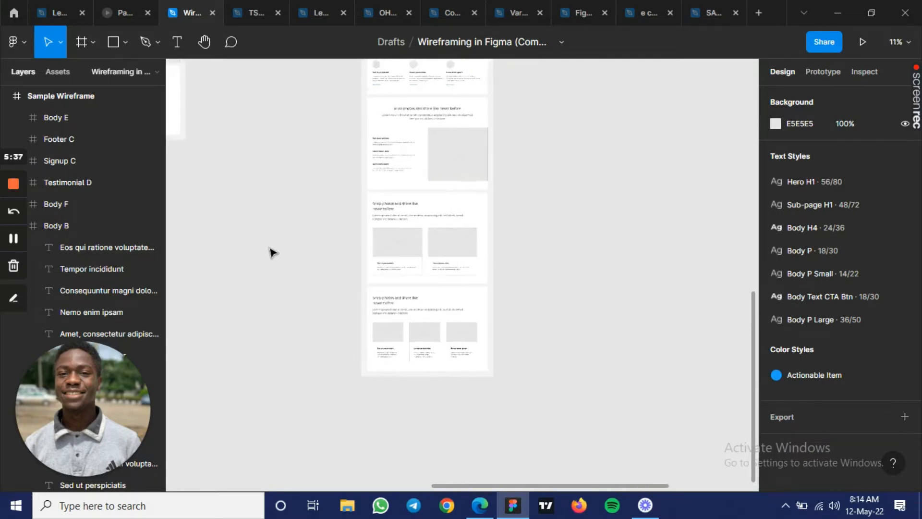
scroll(272, 252, up, 3)
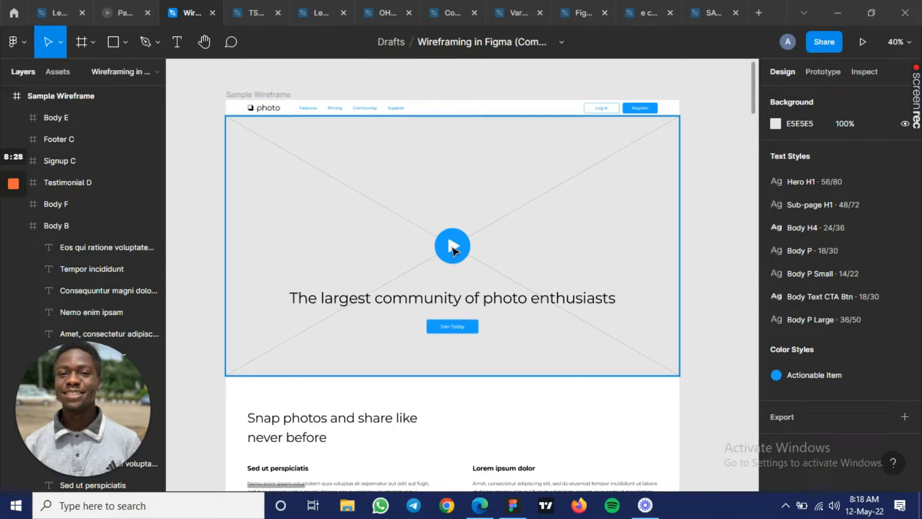
scroll(456, 343, down, 1)
scroll(457, 345, down, 3)
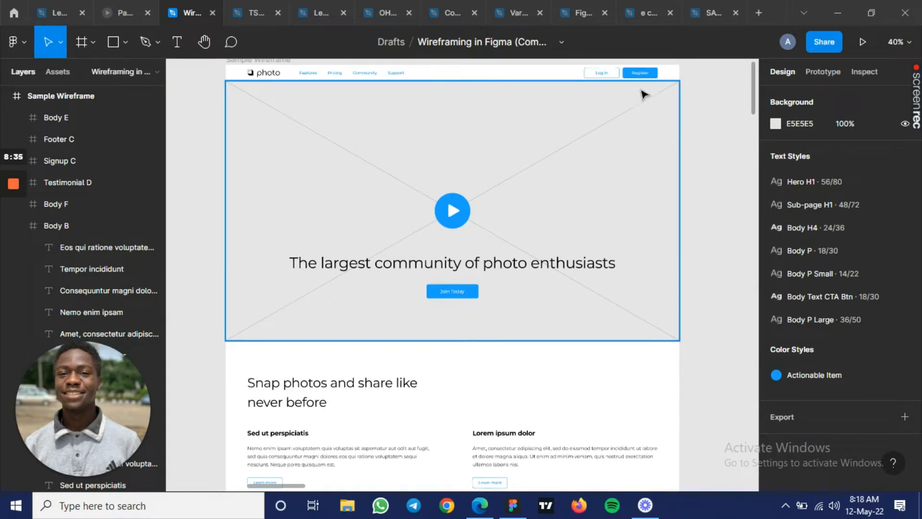
scroll(387, 275, down, 2)
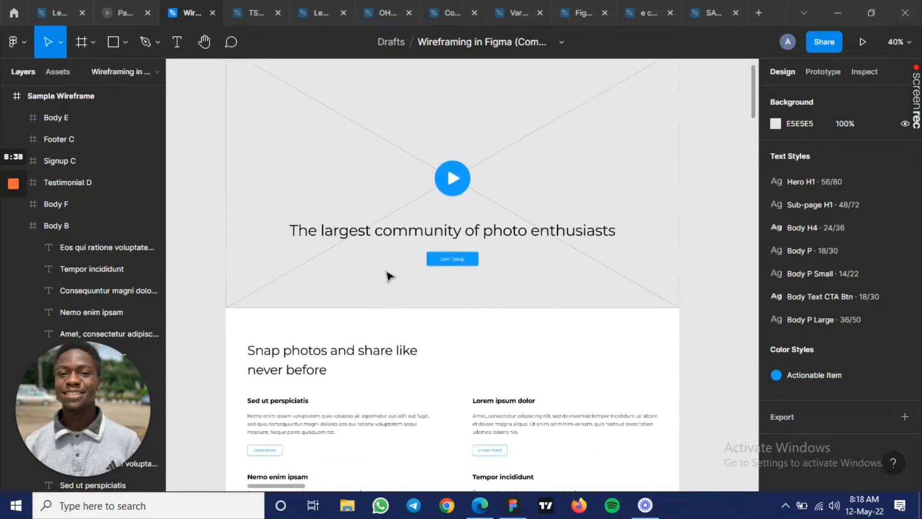
mouse_move(6, 187)
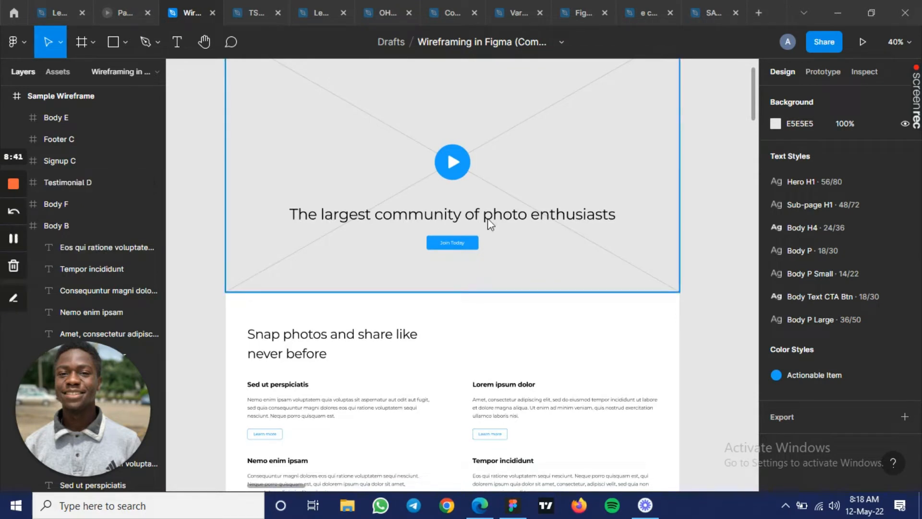
scroll(489, 223, down, 1)
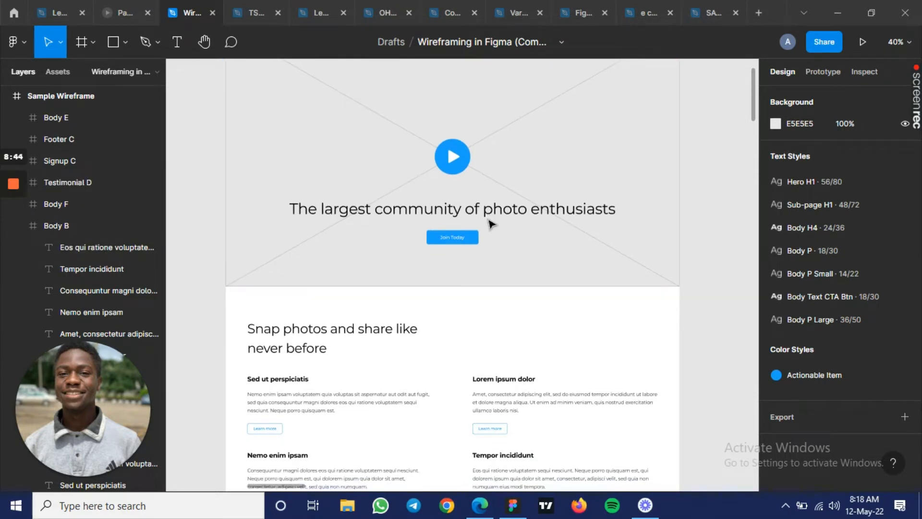
- Examine the Sample Wireframe's remaining sections below the hero: text columns, alternating image blocks, the good company section, call-to-action and footer
scroll(490, 223, down, 5)
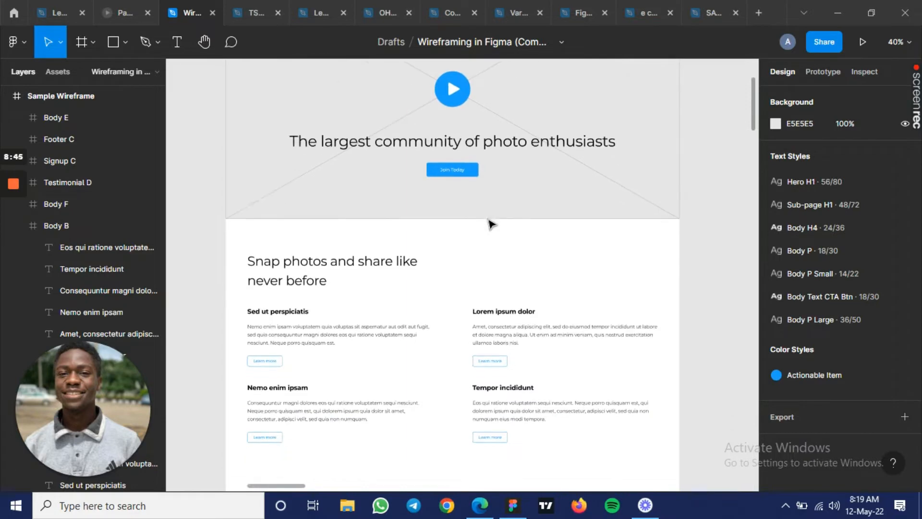
scroll(532, 294, down, 3)
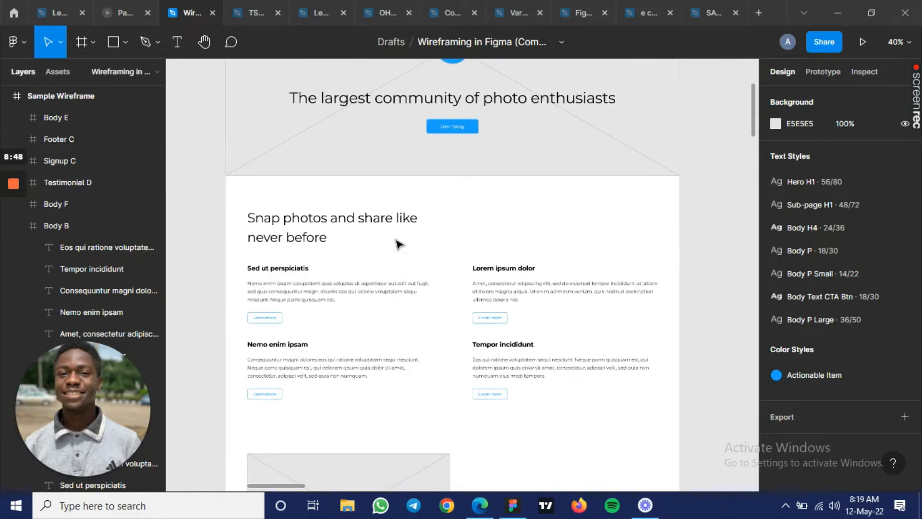
scroll(444, 294, down, 10)
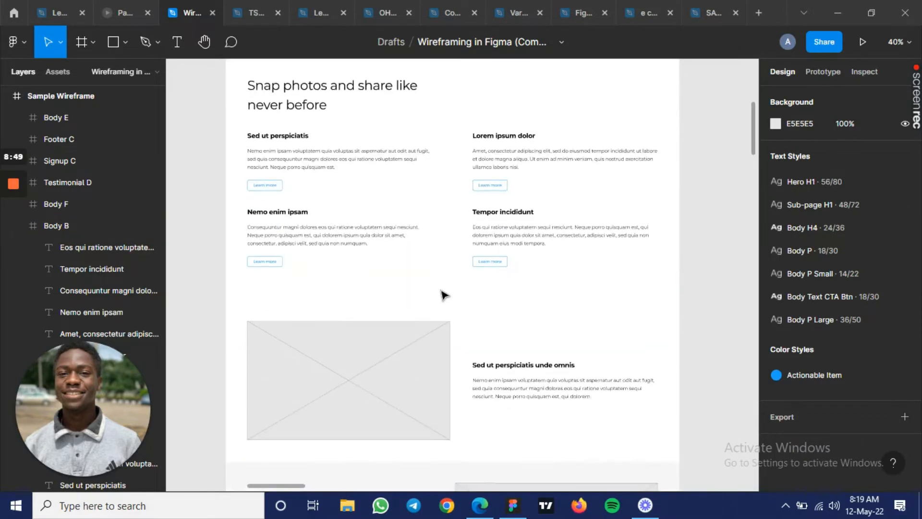
scroll(443, 295, down, 3)
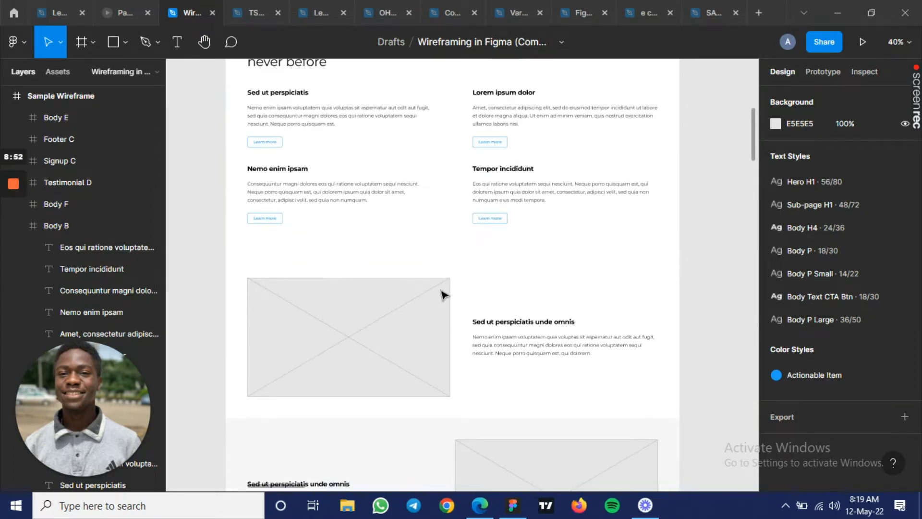
scroll(442, 294, down, 4)
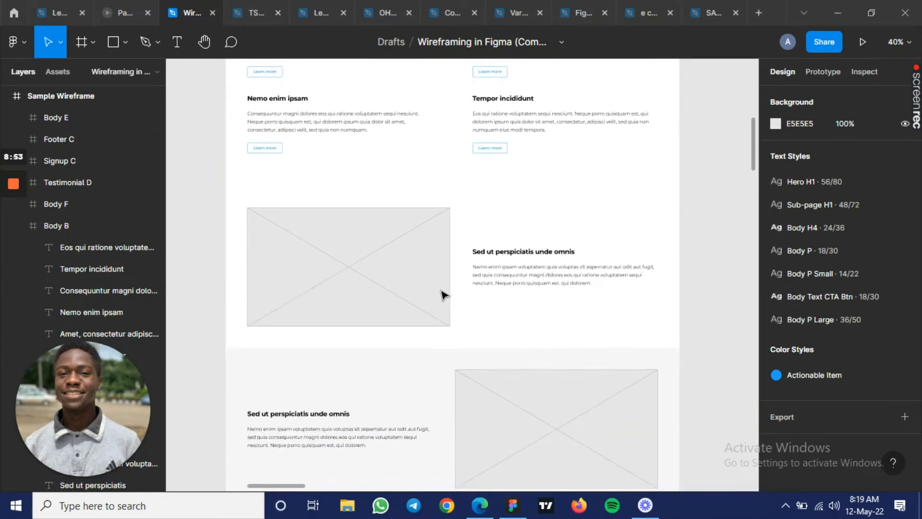
scroll(443, 294, down, 3)
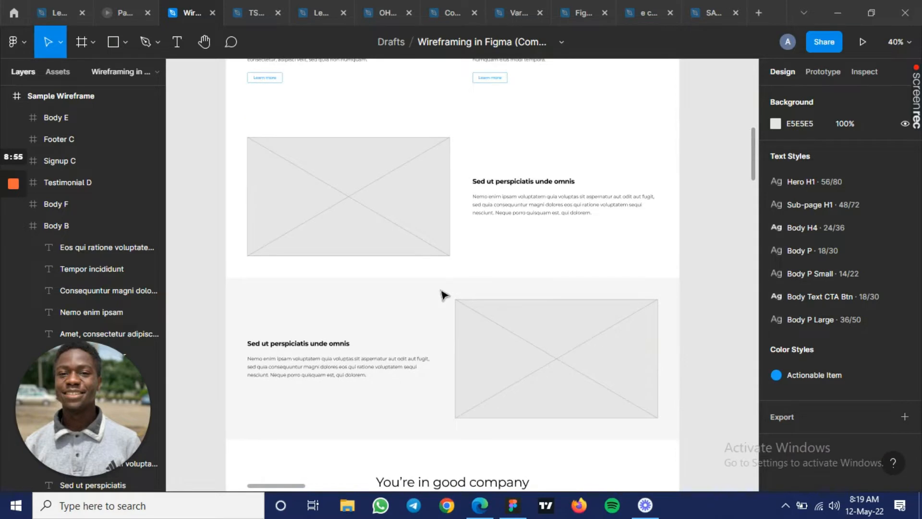
scroll(443, 294, down, 6)
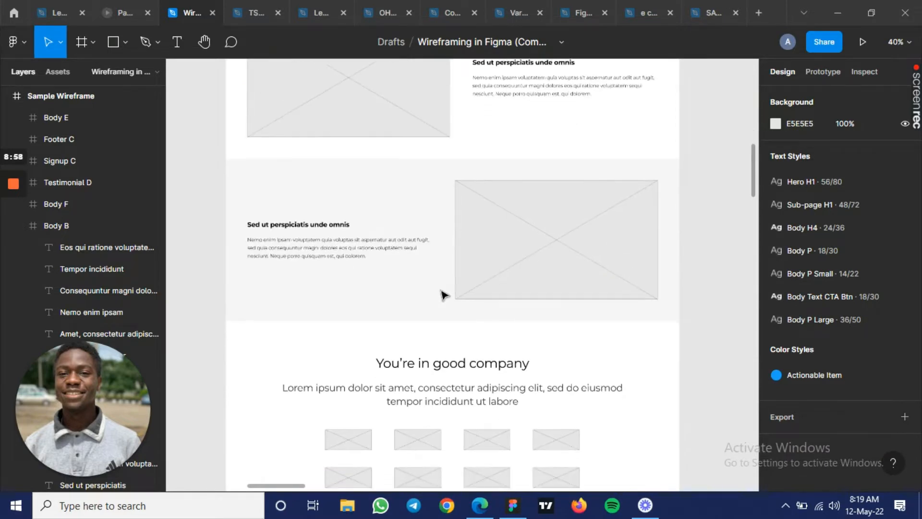
scroll(443, 294, down, 3)
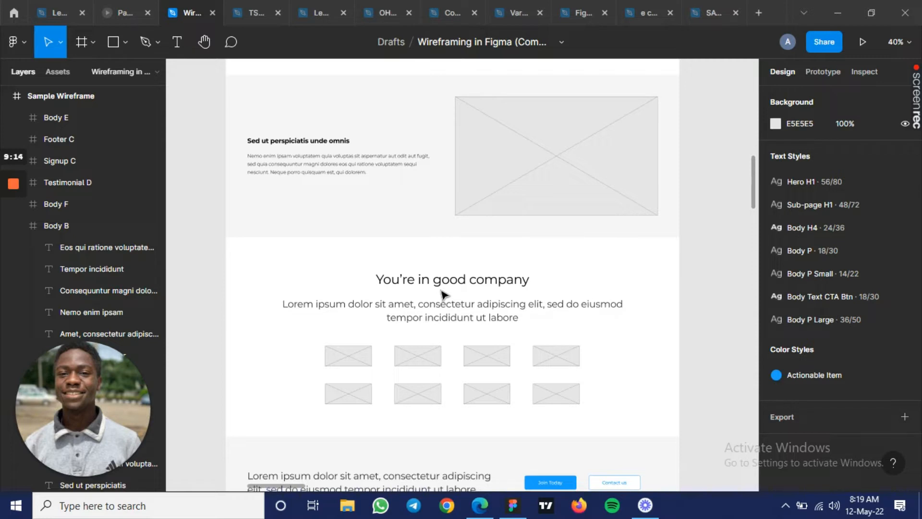
scroll(442, 293, down, 5)
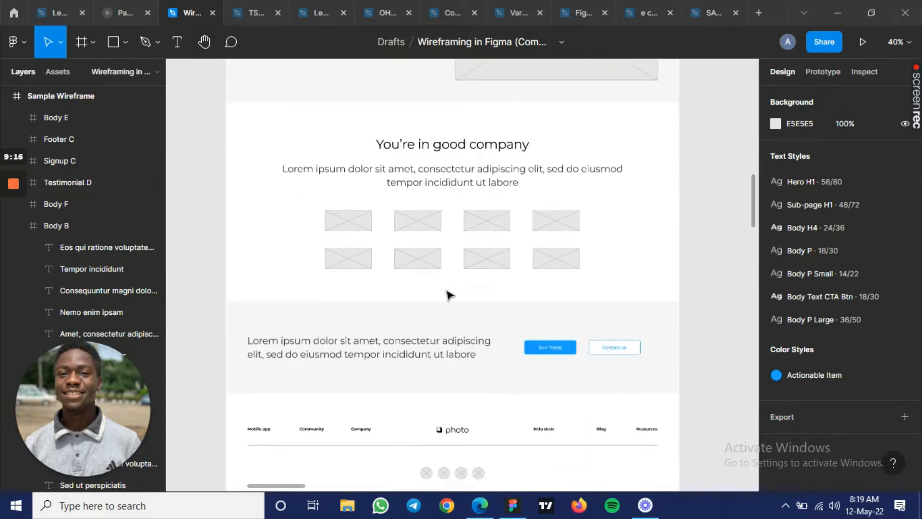
scroll(449, 294, down, 3)
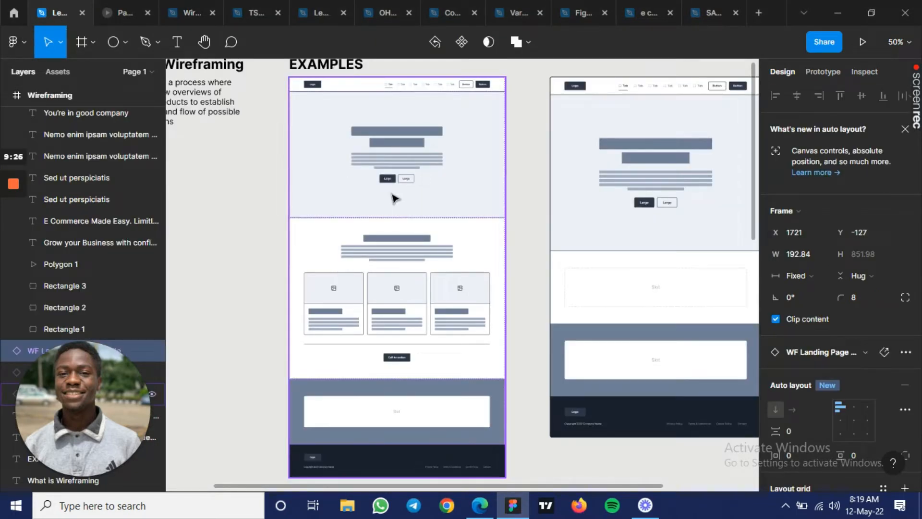
- Deselect the mobile wireframe on the page of landing page examples and locate the Class Example frames below it
scroll(392, 196, down, 3)
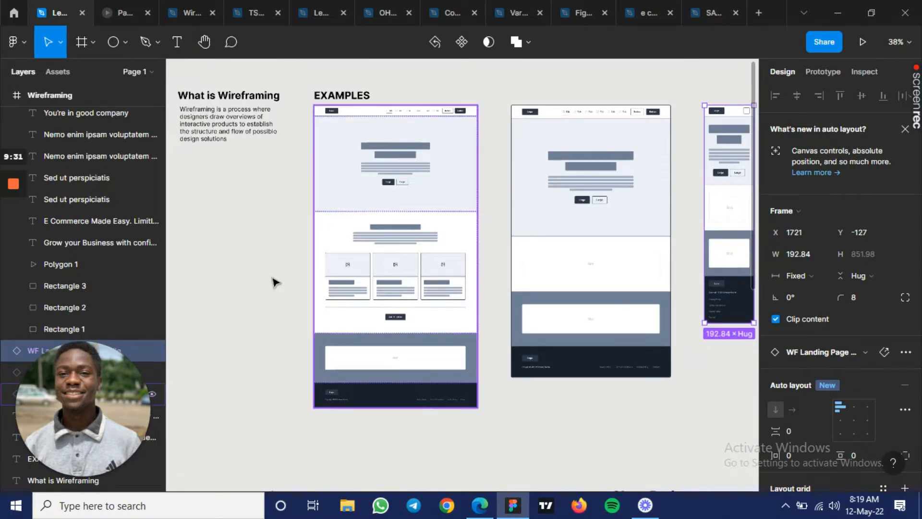
click(273, 282)
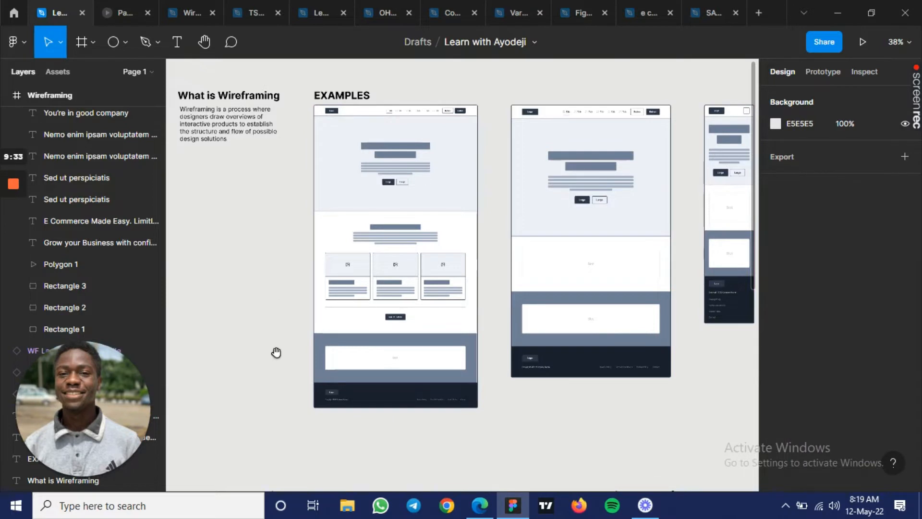
drag(264, 418, 380, 151)
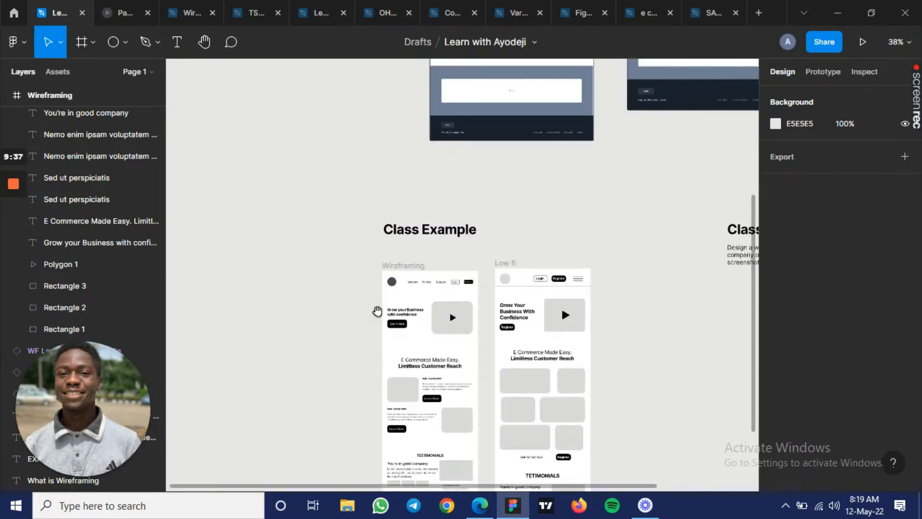
scroll(377, 242, down, 3)
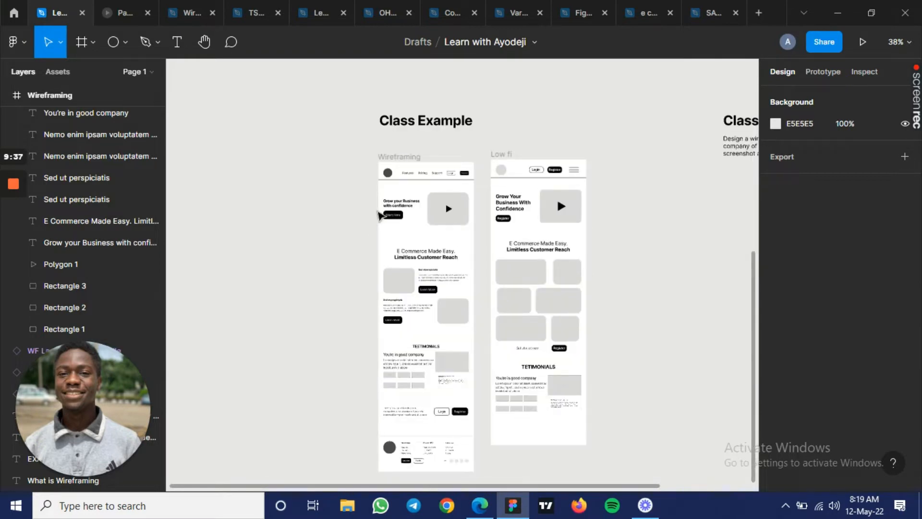
scroll(379, 216, up, 3)
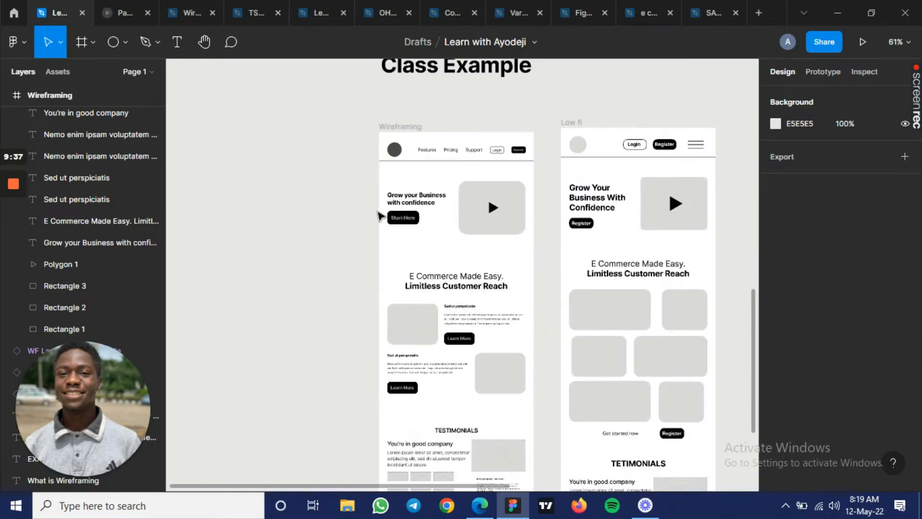
- Examine the navigation bar of the Class Example's Wireframing frame, with its logo placeholder, links, Login and Register buttons
drag(440, 225, 424, 230)
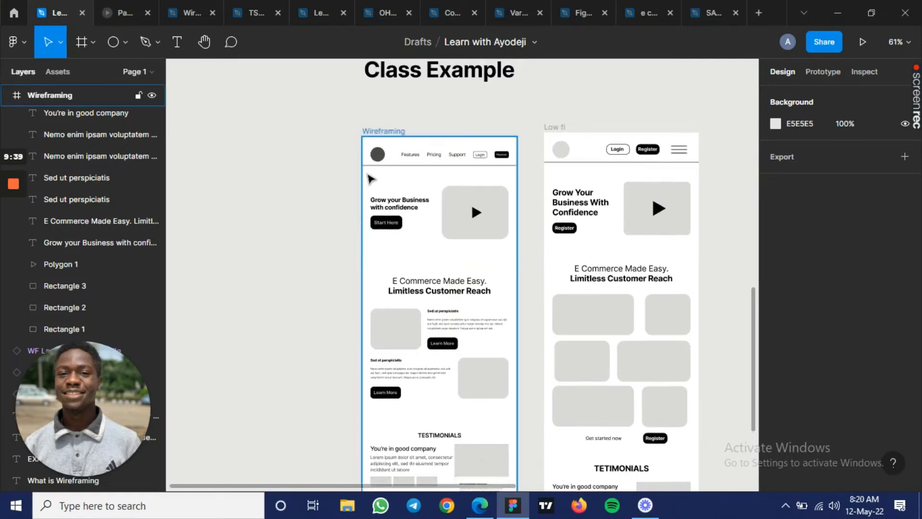
scroll(368, 175, up, 1)
scroll(370, 179, up, 6)
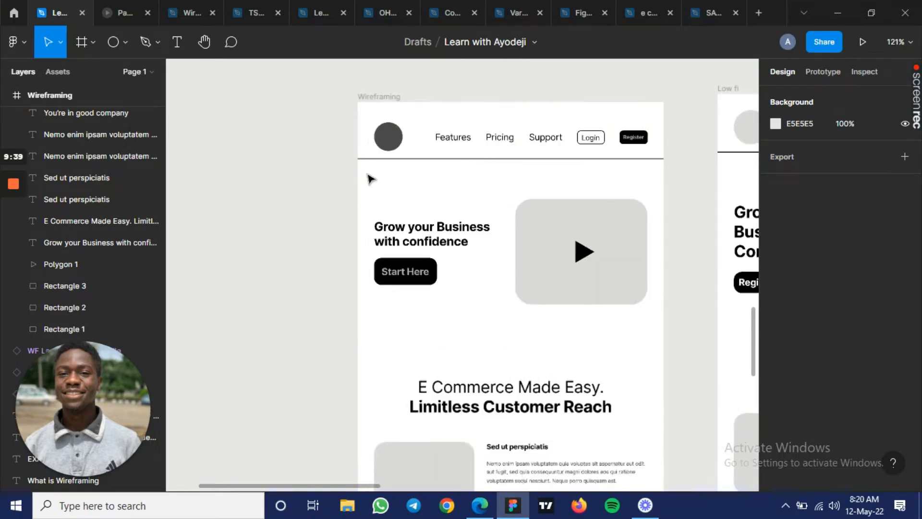
drag(506, 166, 455, 203)
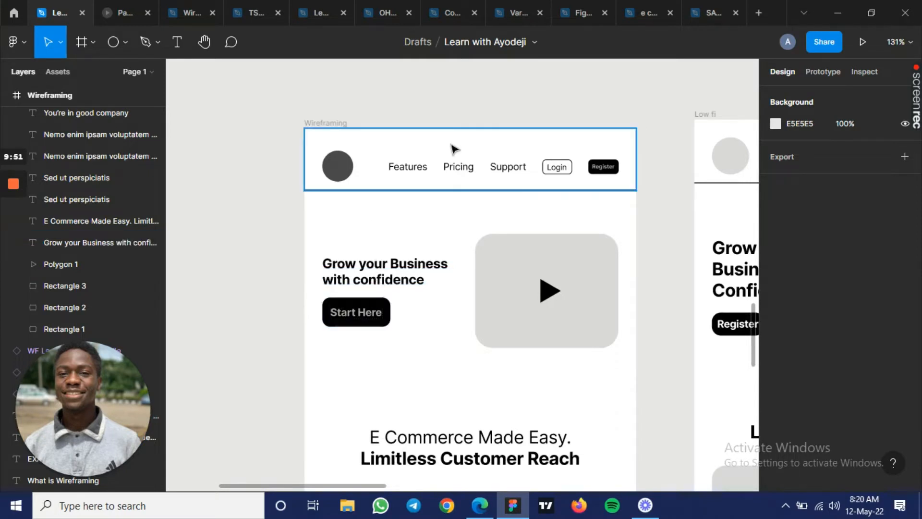
scroll(454, 149, up, 3)
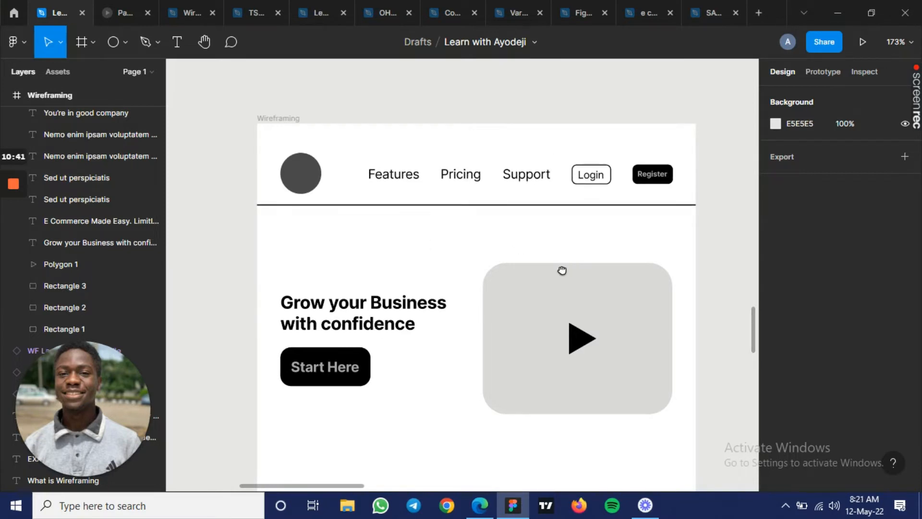
- Examine the Wireframing frame's hero with the video placeholder and compare it with the header and hero of the Low fi frame
scroll(534, 253, right, 1)
scroll(533, 253, down, 1)
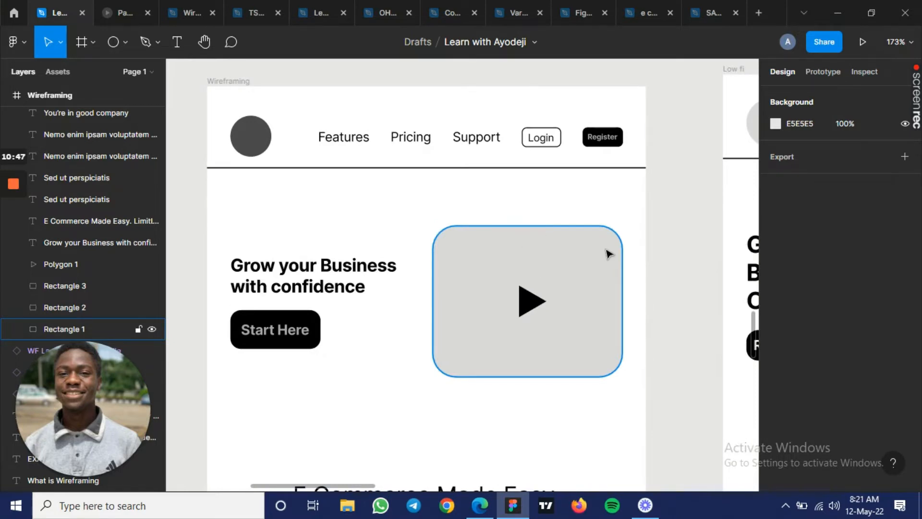
key(space)
drag(528, 272, 485, 280)
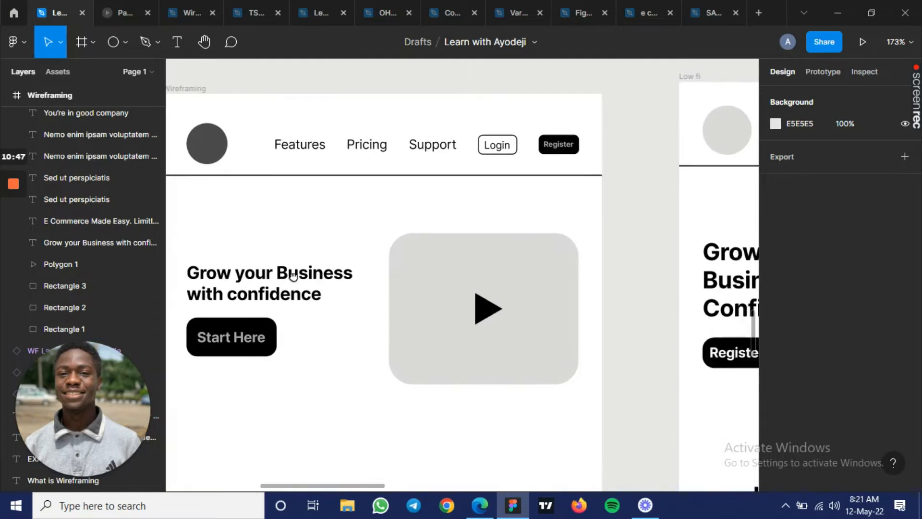
drag(593, 212, 299, 167)
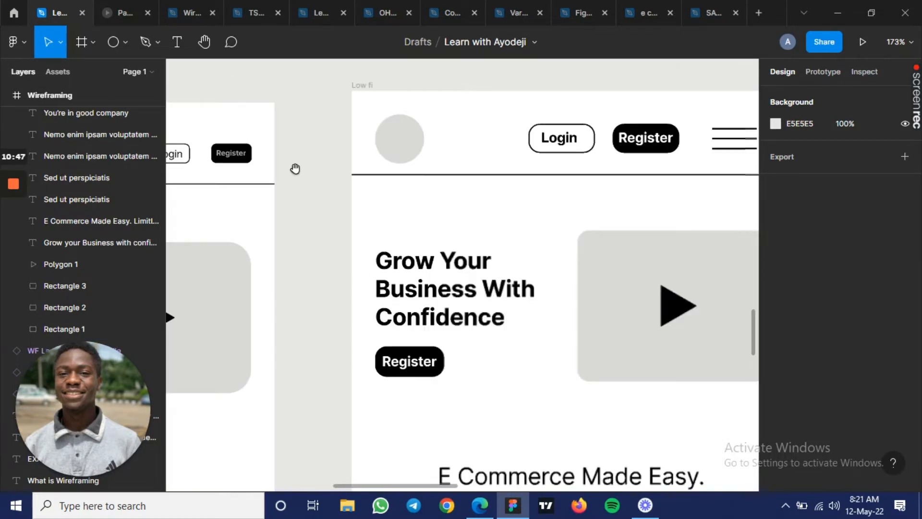
drag(510, 201, 406, 221)
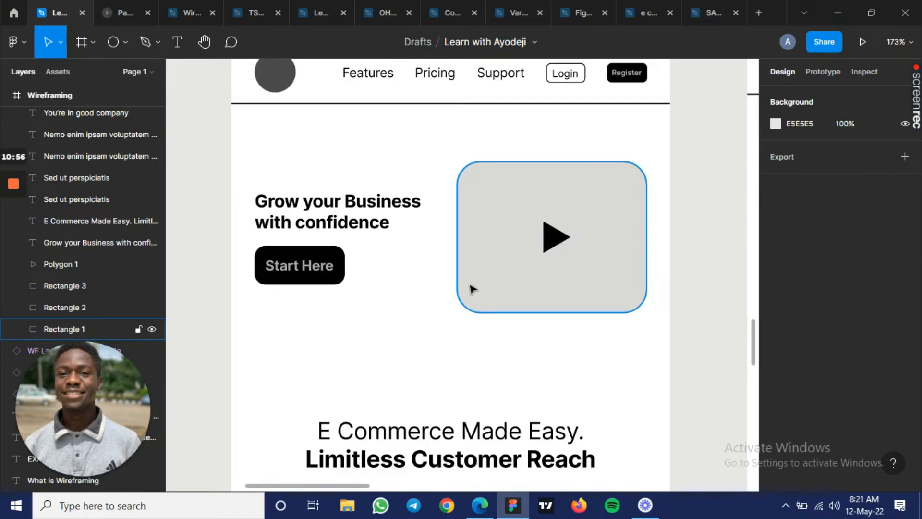
- Show the layout grids and make the 6-column grid of the Wireframing frame visible alongside its 16 rows
key(ctrl+shift+4)
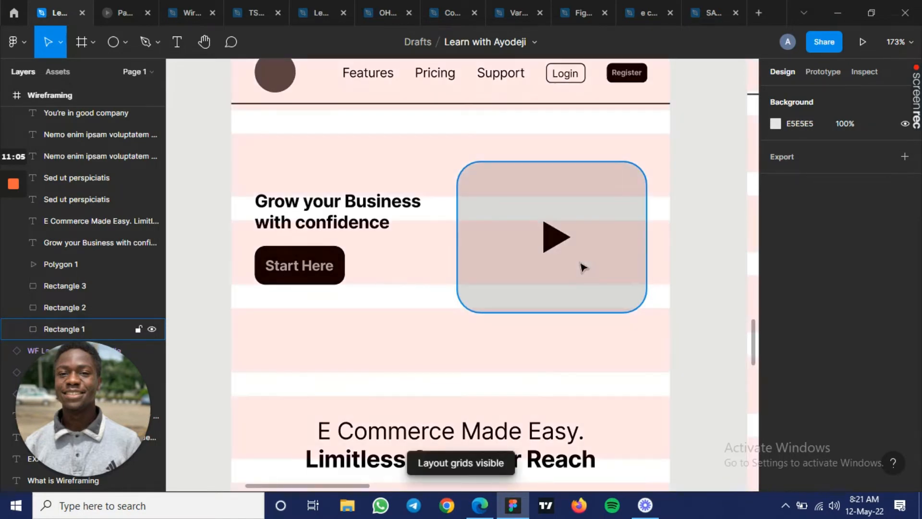
click(385, 329)
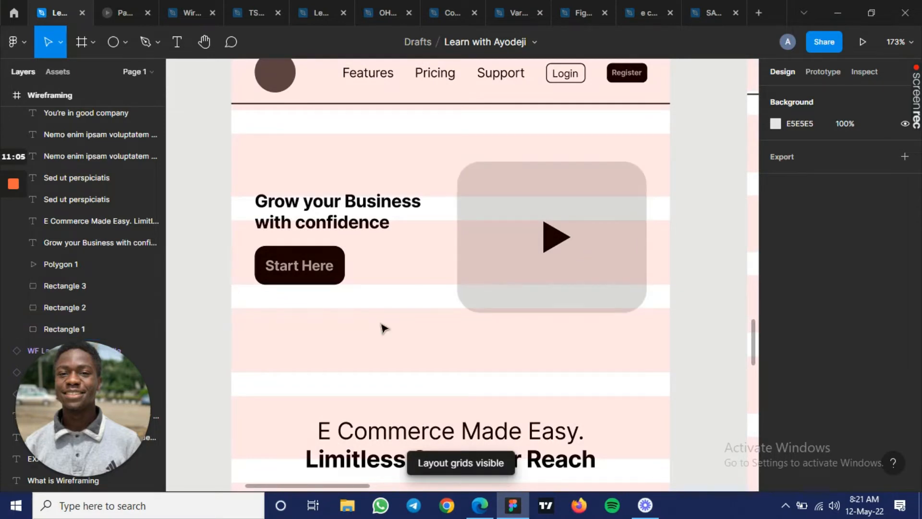
click(387, 332)
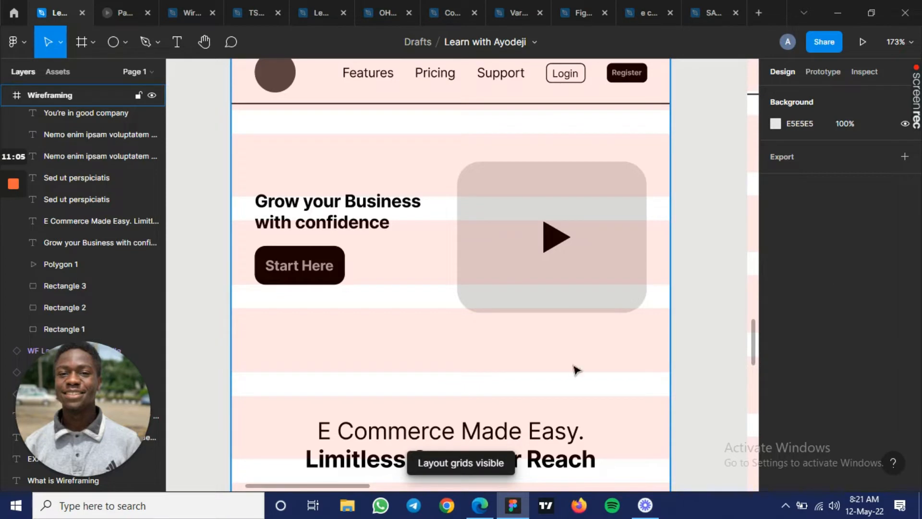
click(441, 359)
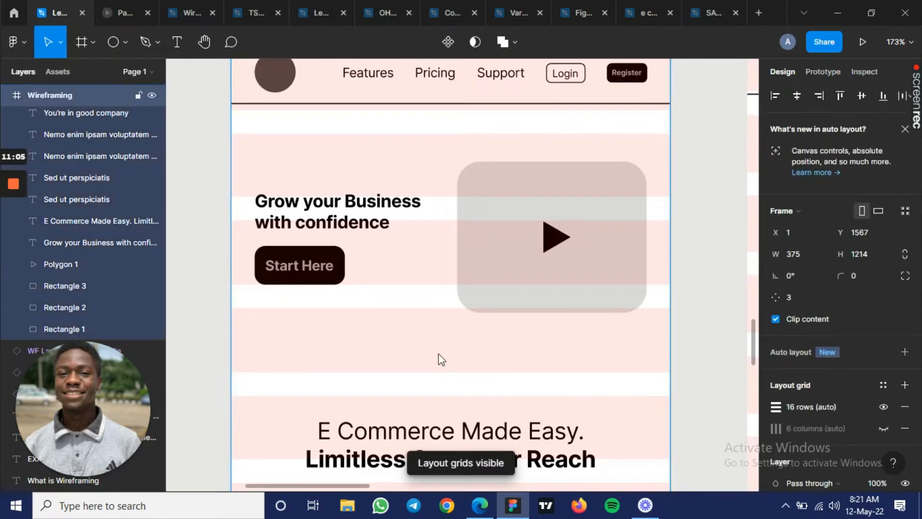
click(882, 428)
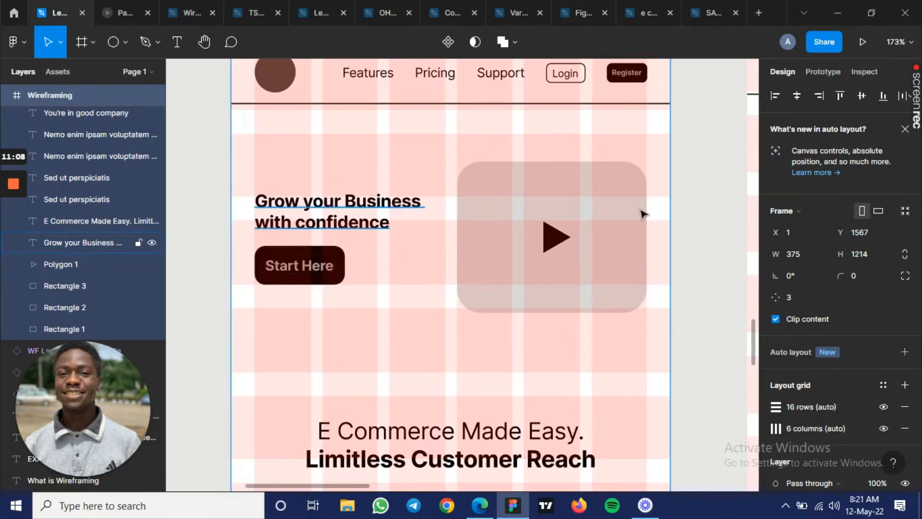
- Examine how the E Commerce Made Easy section aligns with the grid, selecting the image placeholder beside its first text block
scroll(451, 380, down, 3)
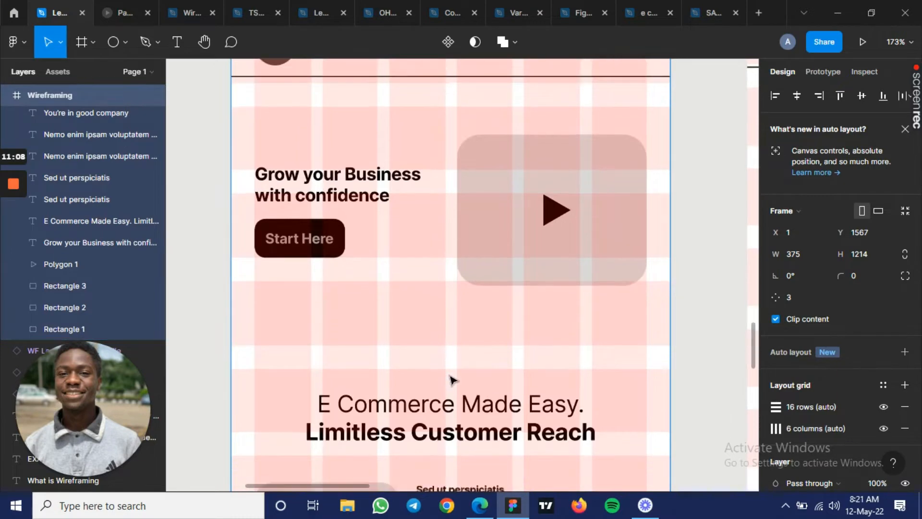
scroll(452, 379, down, 5)
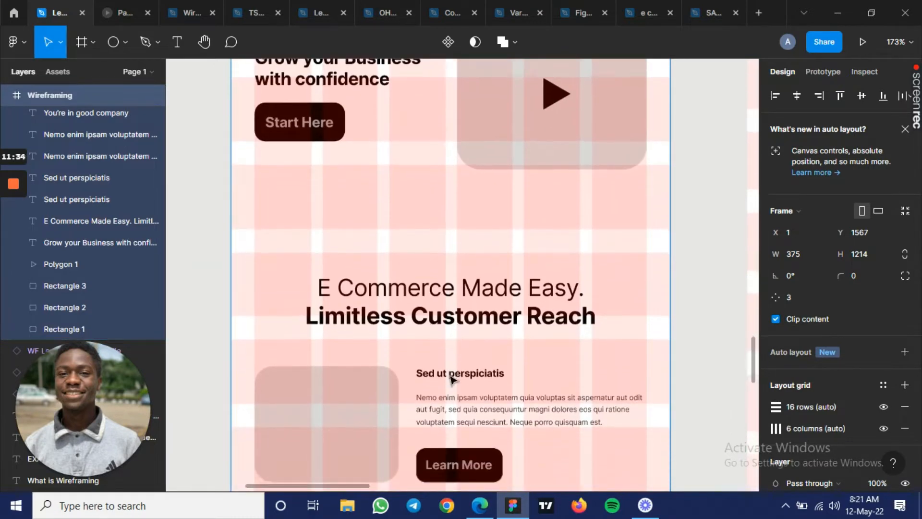
scroll(398, 235, down, 1)
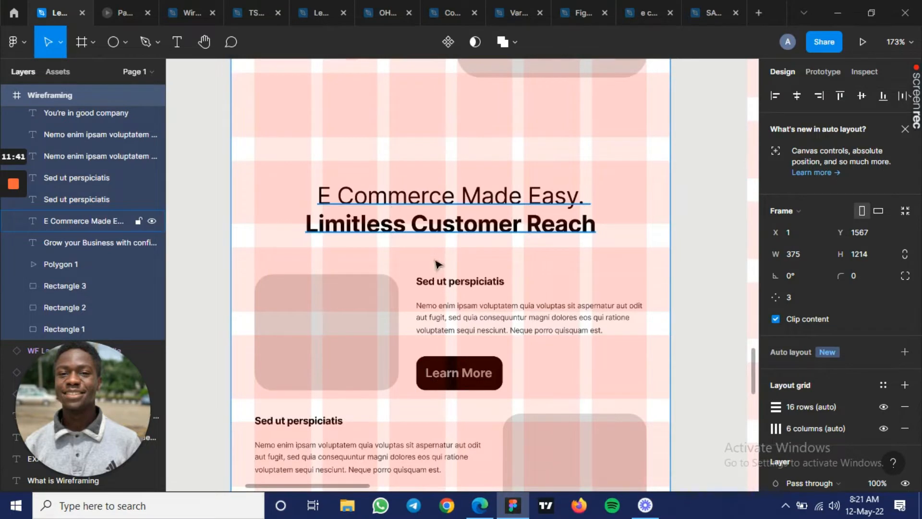
scroll(437, 263, down, 2)
scroll(436, 263, down, 1)
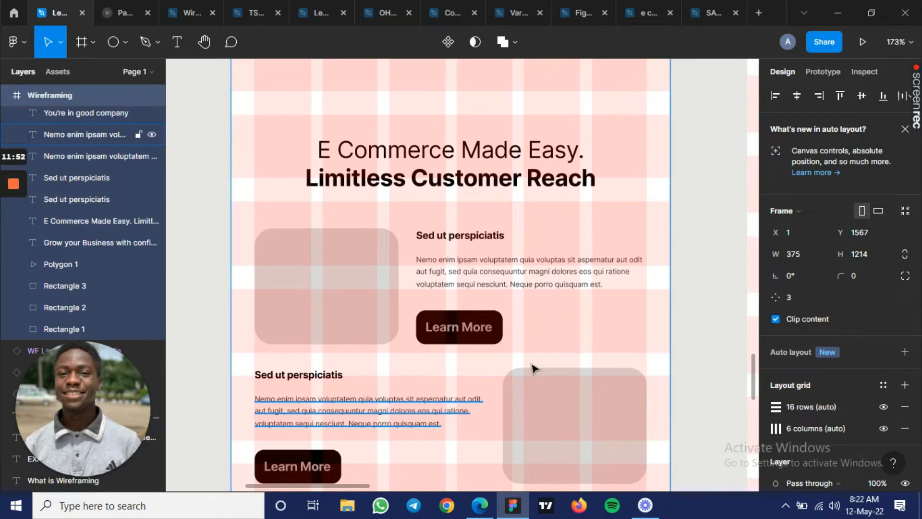
scroll(335, 268, down, 2)
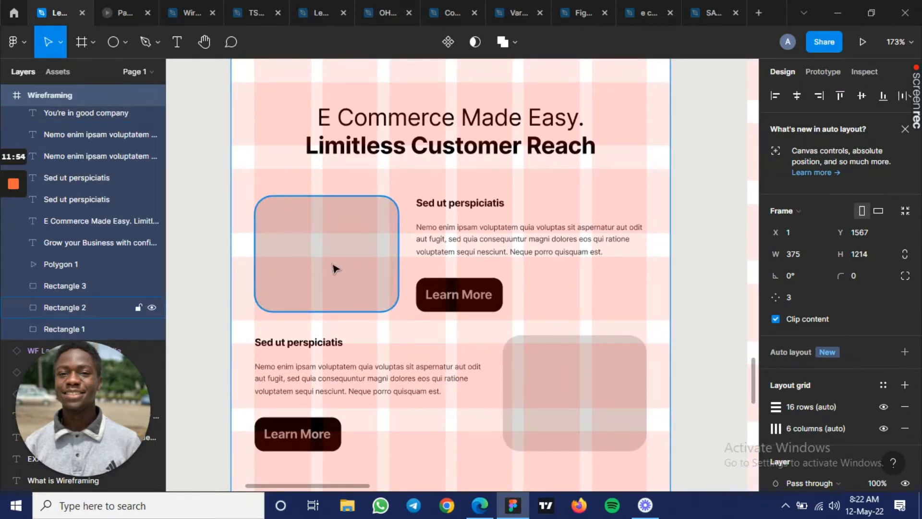
click(335, 268)
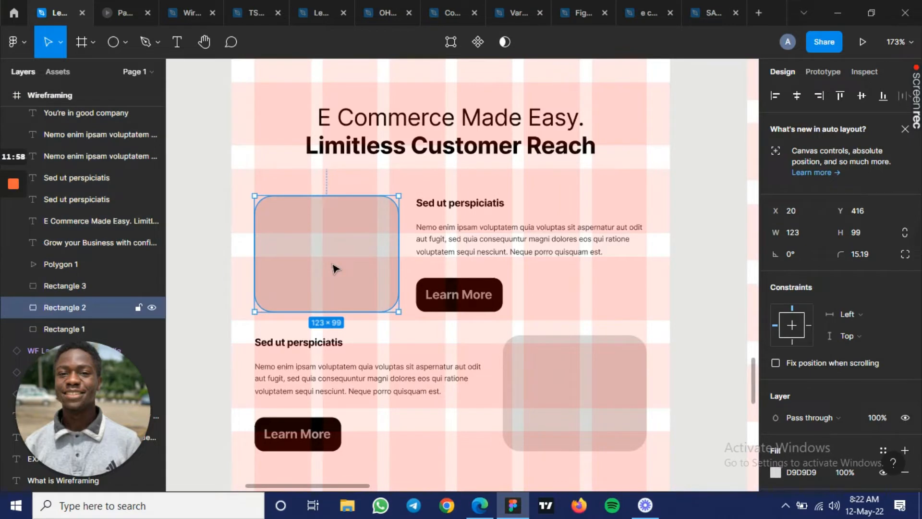
click(450, 414)
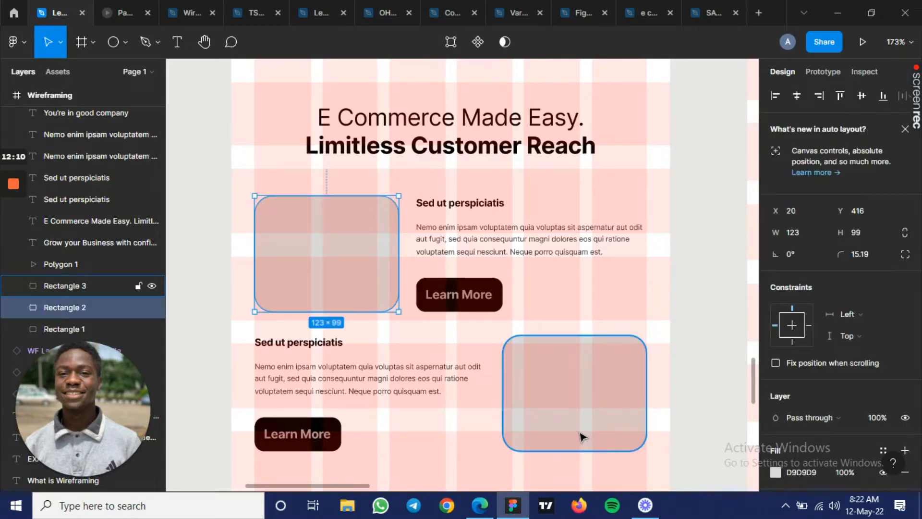
- Examine how the image placeholder beside the second text block of the E Commerce Made Easy section aligns with the grid
click(582, 436)
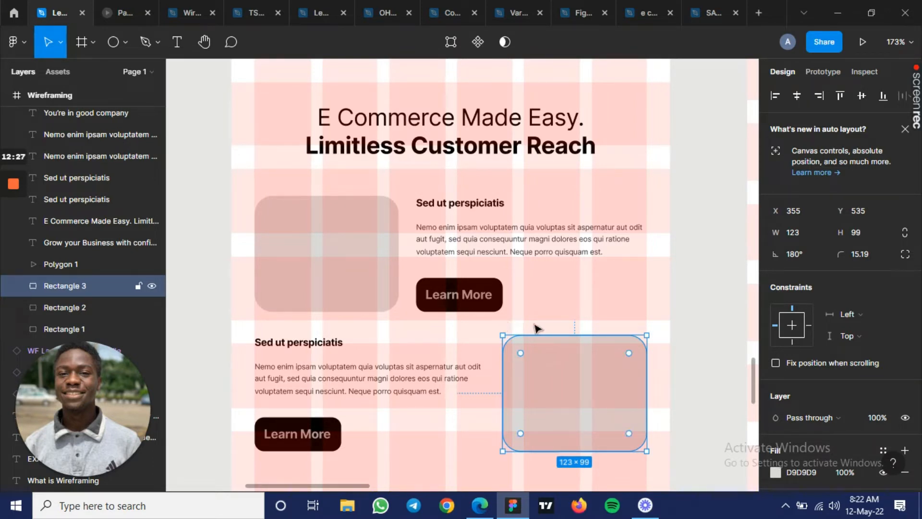
scroll(537, 328, down, 5)
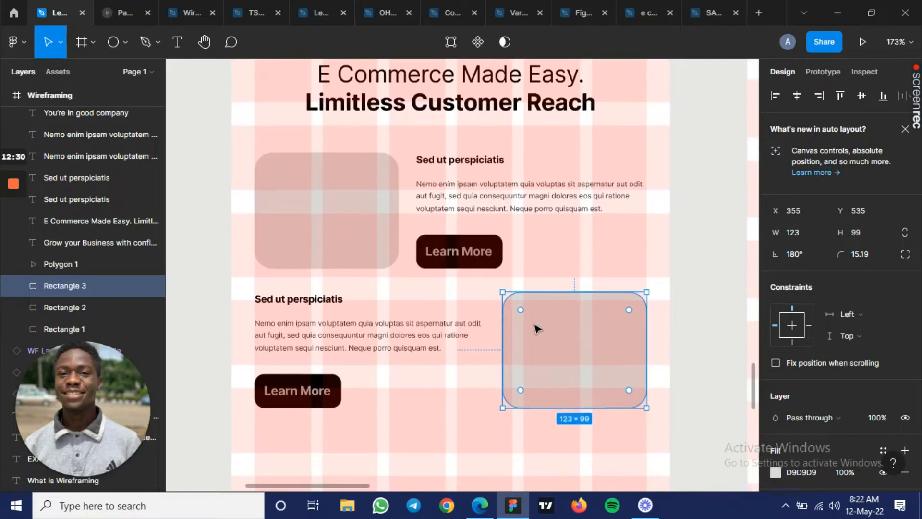
scroll(537, 328, down, 6)
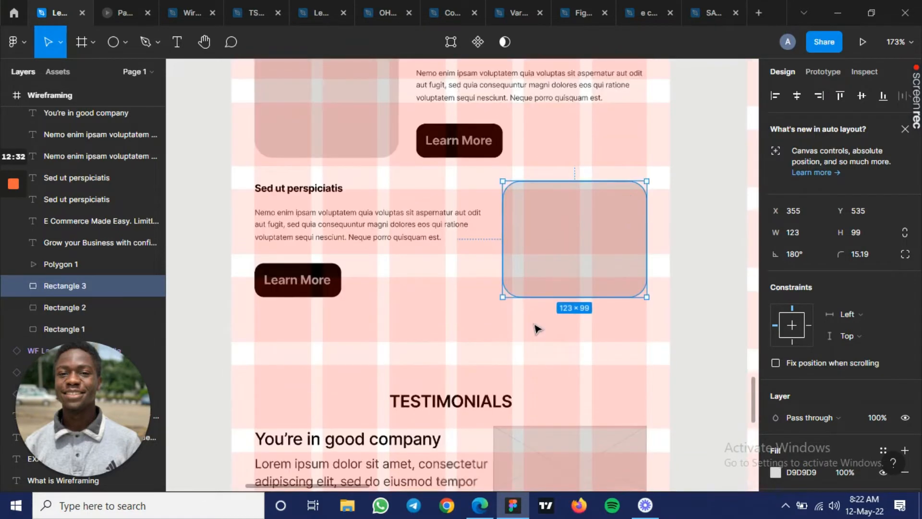
scroll(537, 328, down, 1)
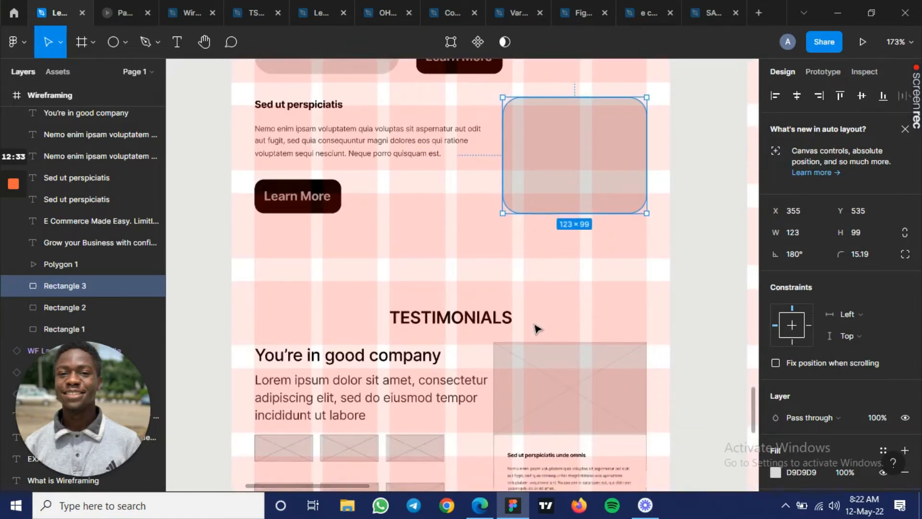
click(537, 328)
- Bring the Wireframing frame's Testimonials section into view and hide the layout grids
scroll(537, 328, down, 3)
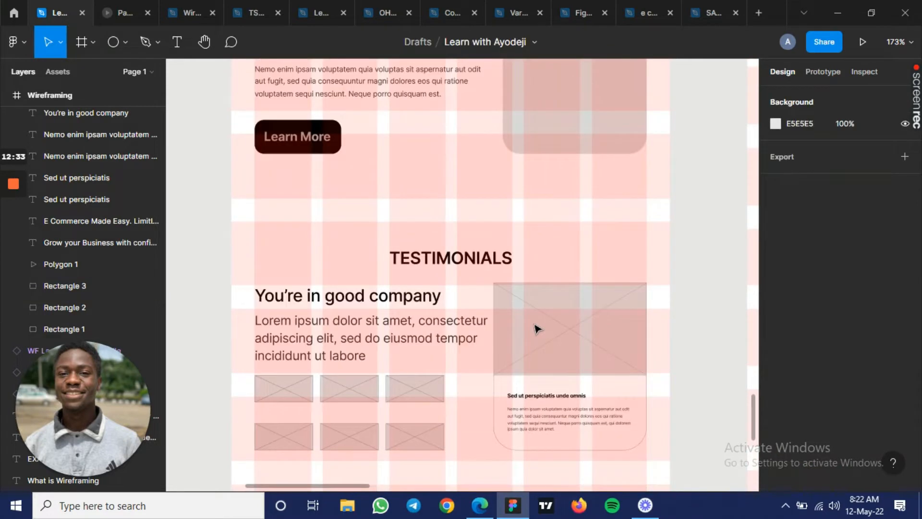
scroll(552, 329, down, 2)
key(ctrl+g)
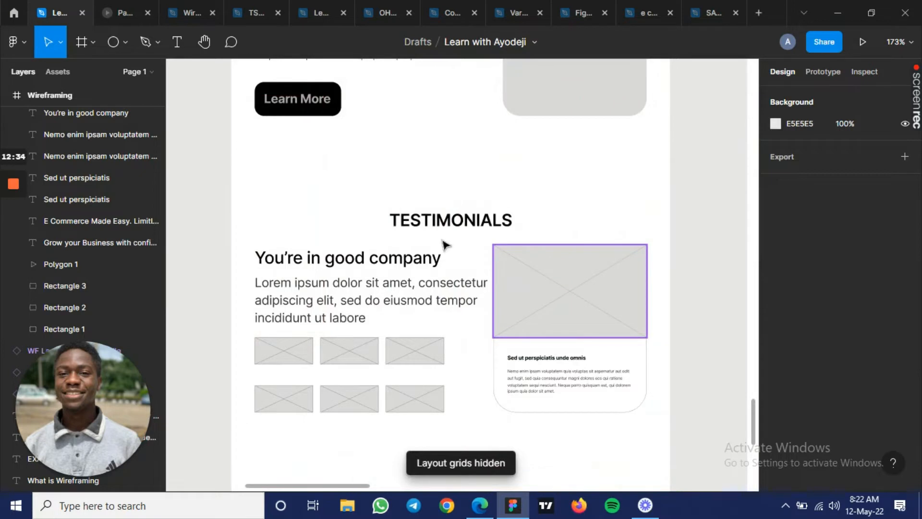
- Examine the Wireframing frame's testimonials, the Login and Register call to action, and the footer with its link columns and social placeholders
scroll(572, 237, down, 2)
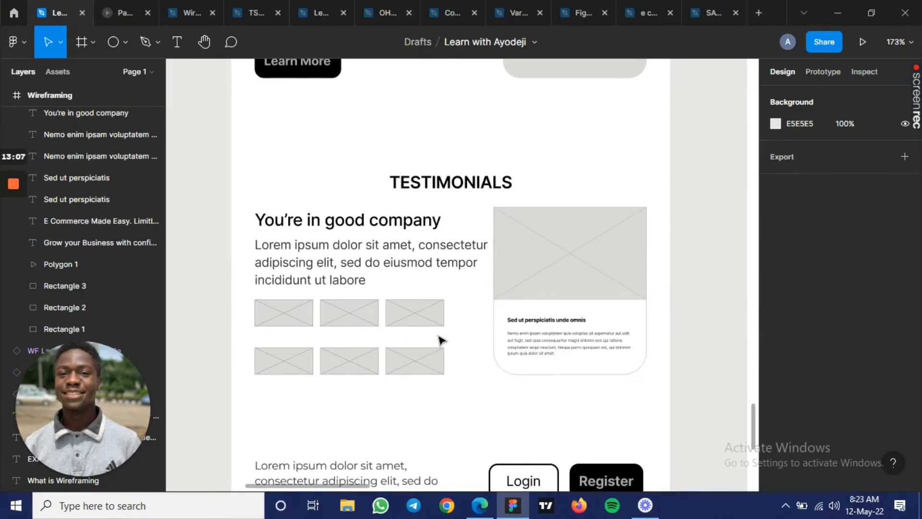
scroll(439, 340, down, 1)
scroll(439, 339, down, 3)
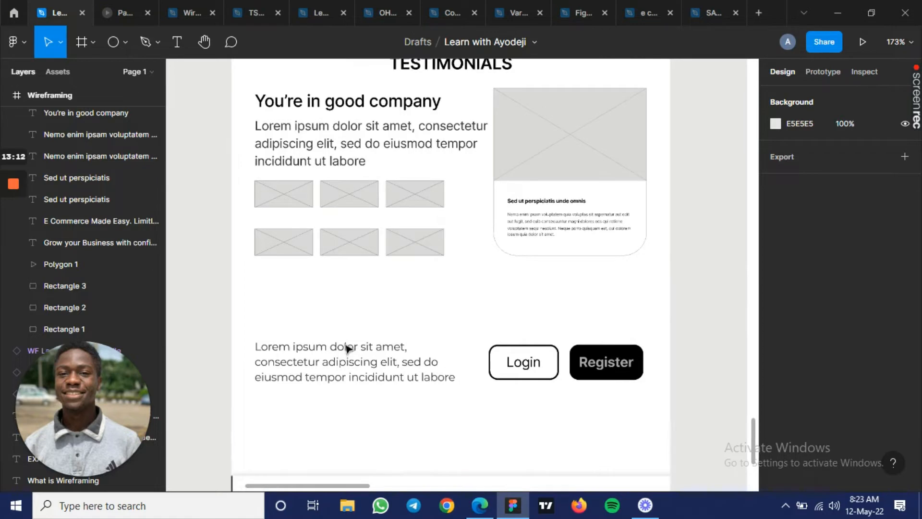
scroll(346, 350, down, 1)
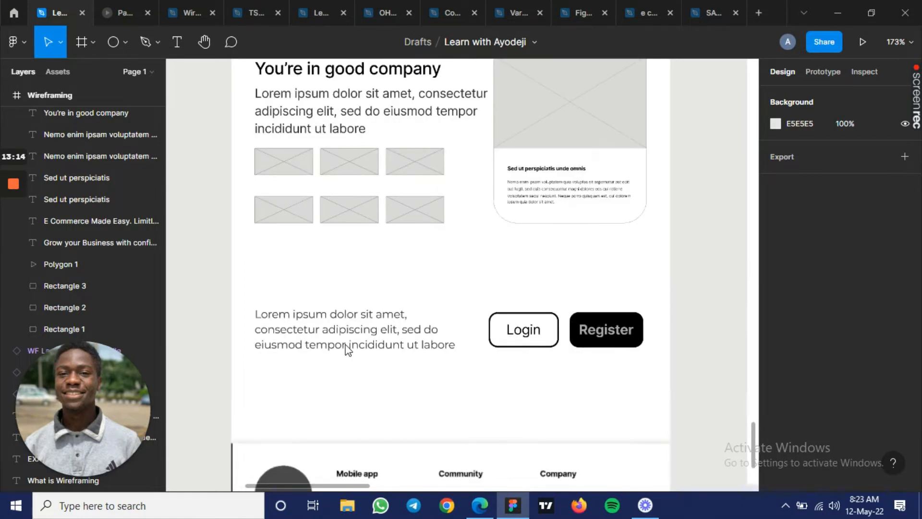
scroll(348, 350, down, 4)
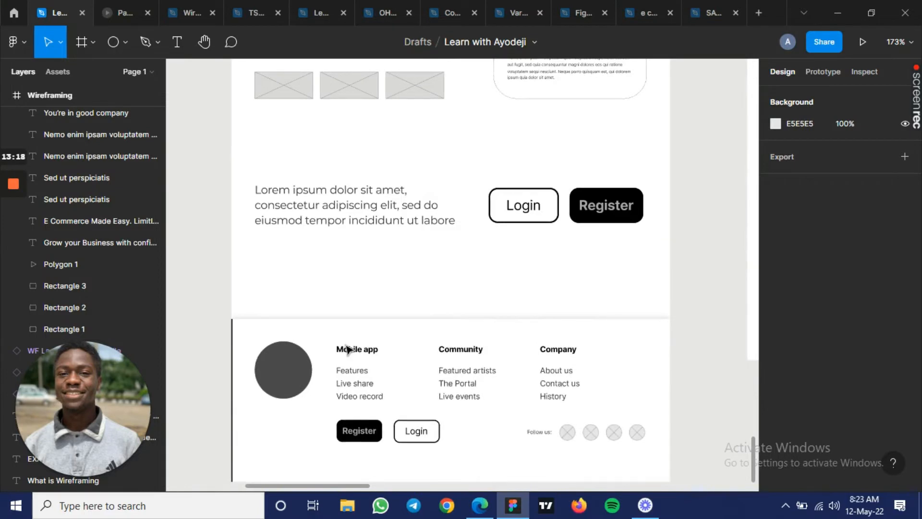
- Examine the Low fi frame's header, hero and the grid of image placeholders under the E Commerce Made Easy heading
key(shift+0)
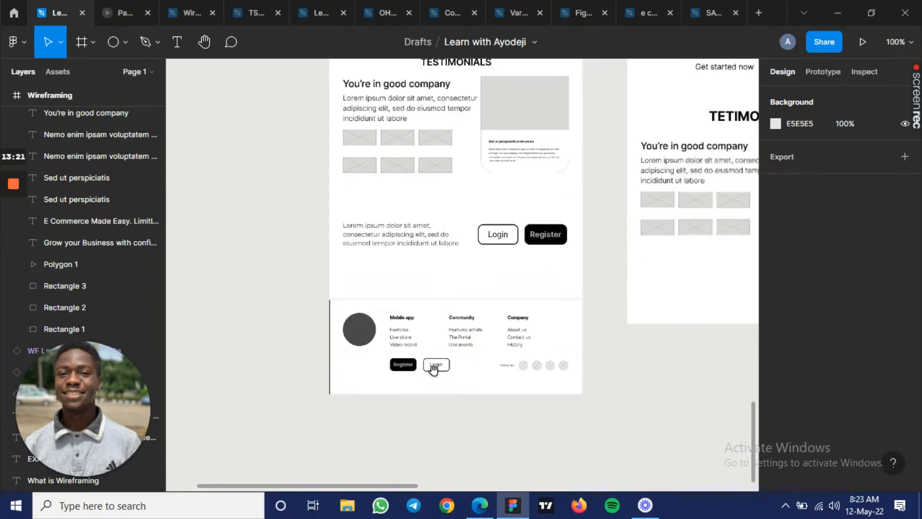
drag(707, 202, 402, 389)
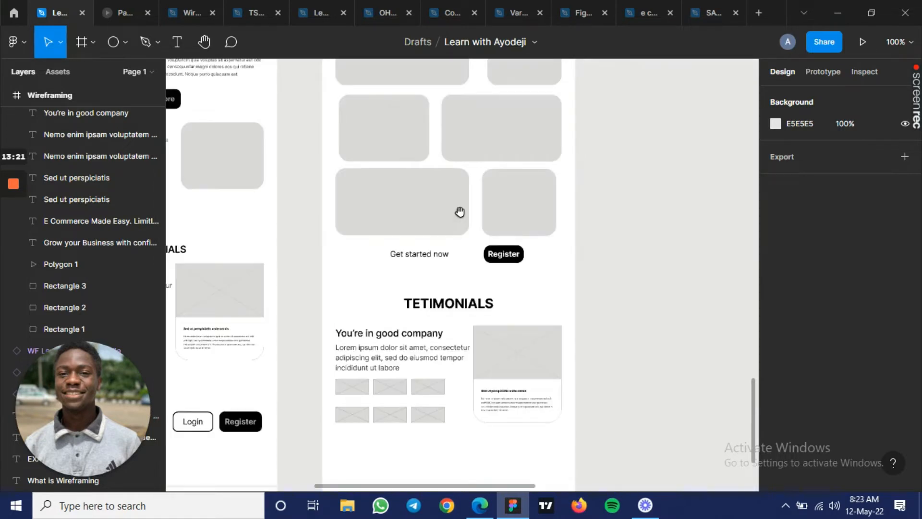
drag(466, 192, 464, 488)
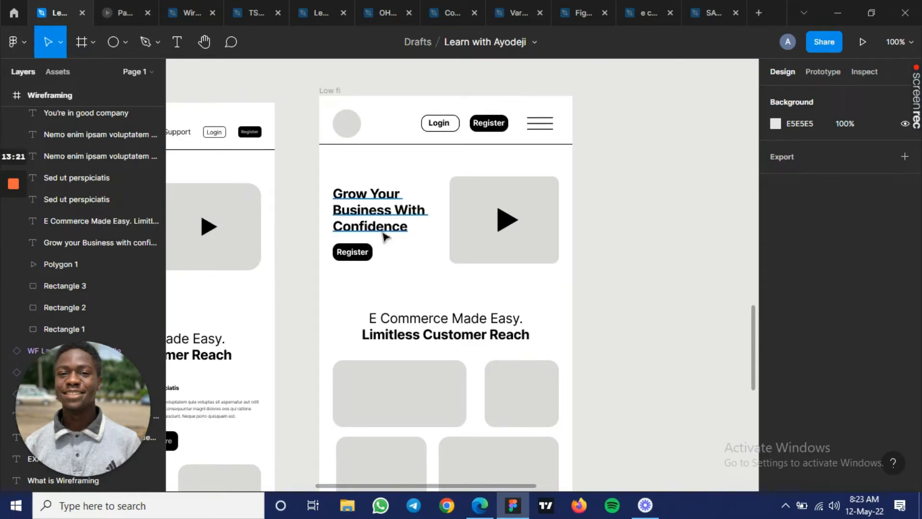
scroll(490, 216, up, 2)
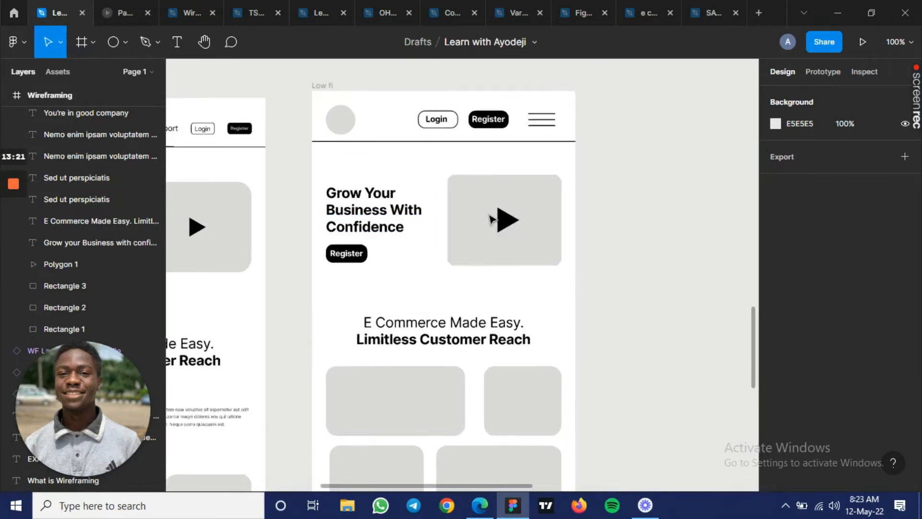
scroll(438, 305, down, 2)
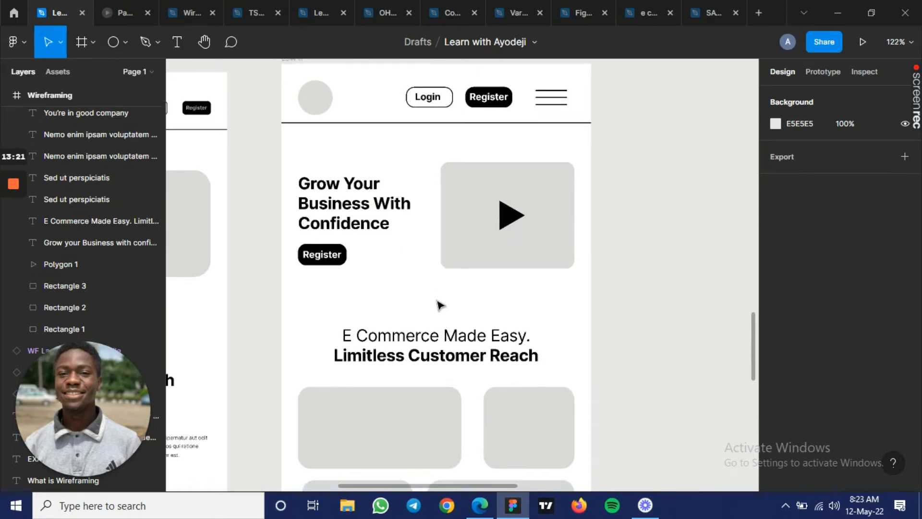
scroll(438, 305, down, 3)
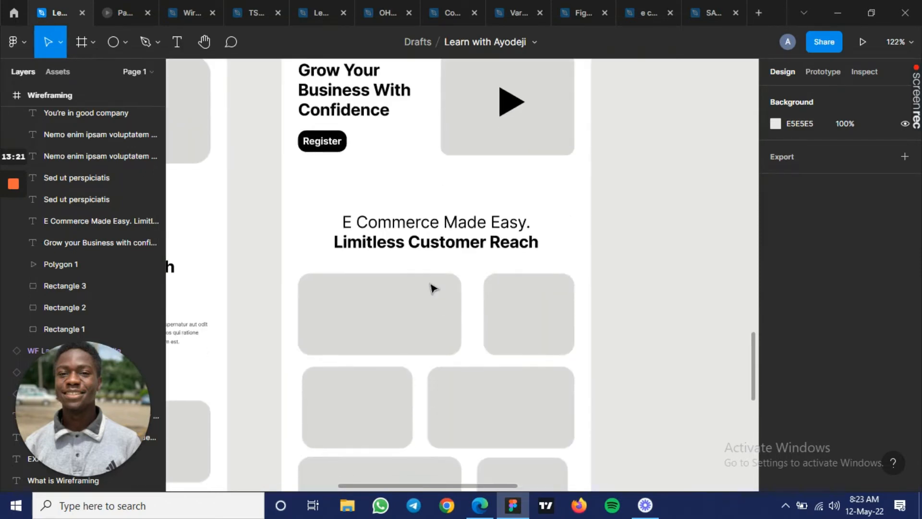
scroll(434, 289, up, 1)
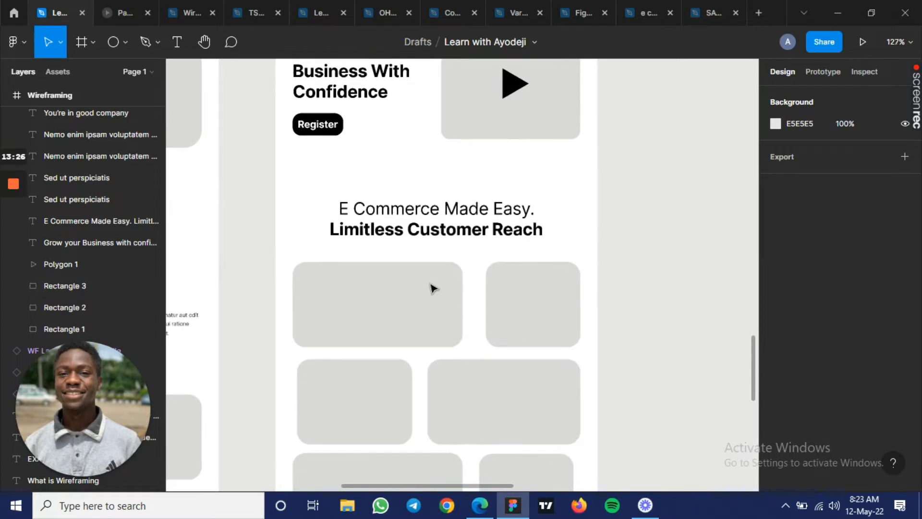
scroll(434, 289, up, 2)
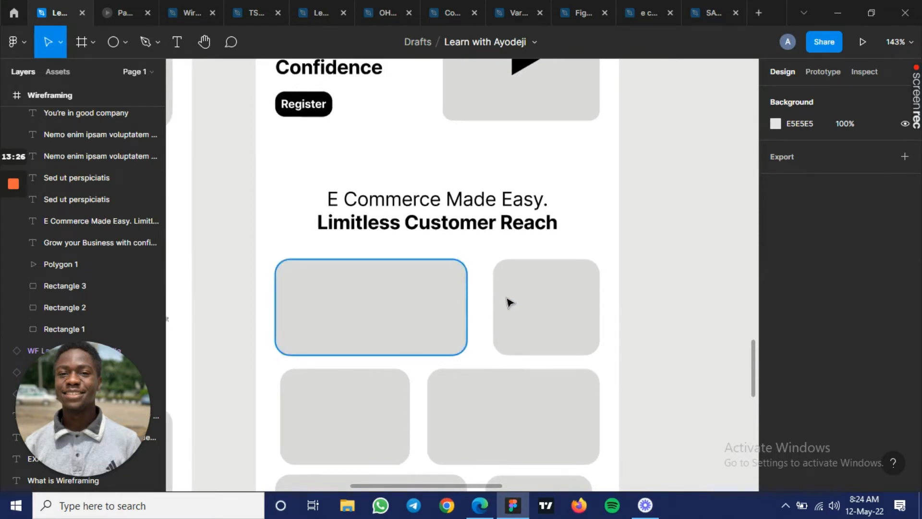
scroll(509, 302, down, 3)
scroll(509, 302, down, 2)
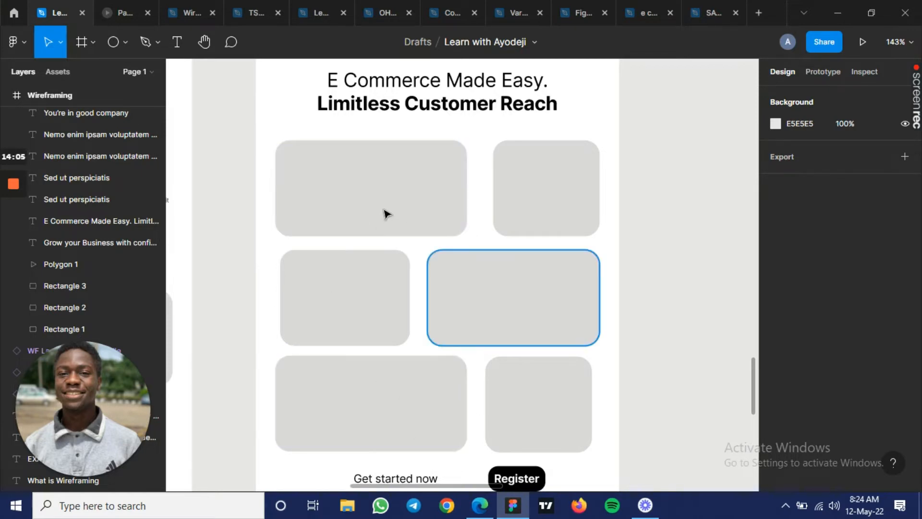
- In the Low fi frame, narrow the wide placeholders in the first and third rows to 139 and the one in the second row to 115
click(465, 209)
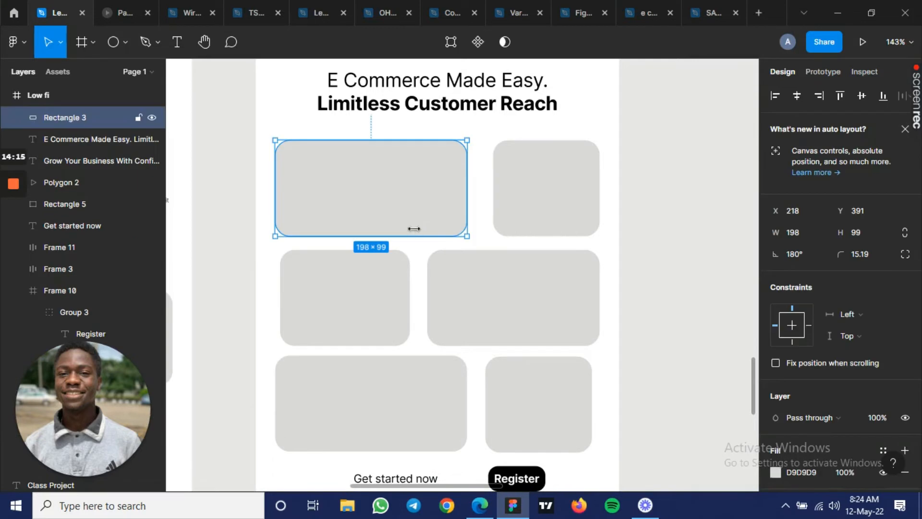
drag(465, 191, 409, 195)
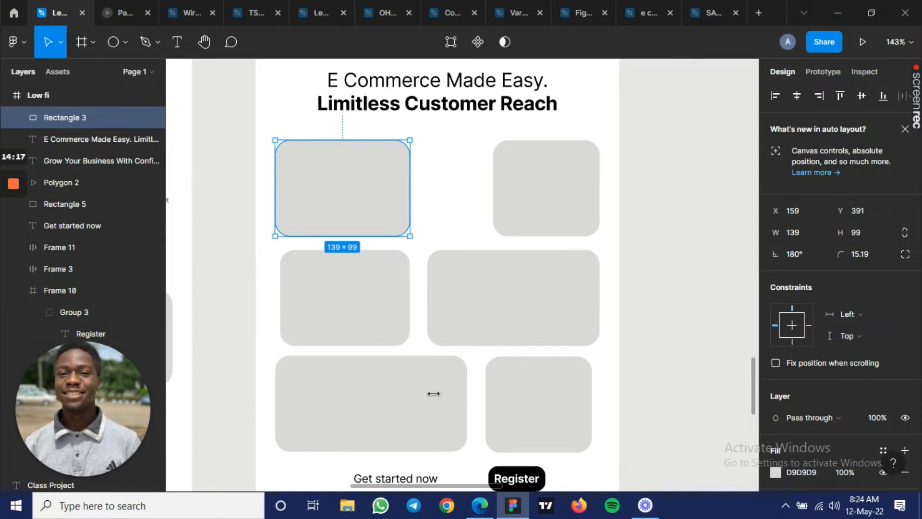
click(465, 412)
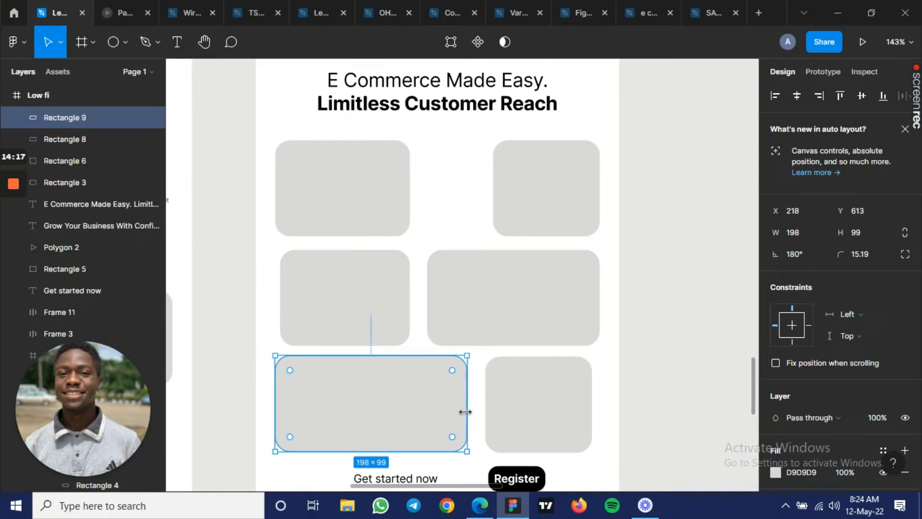
drag(463, 411, 407, 407)
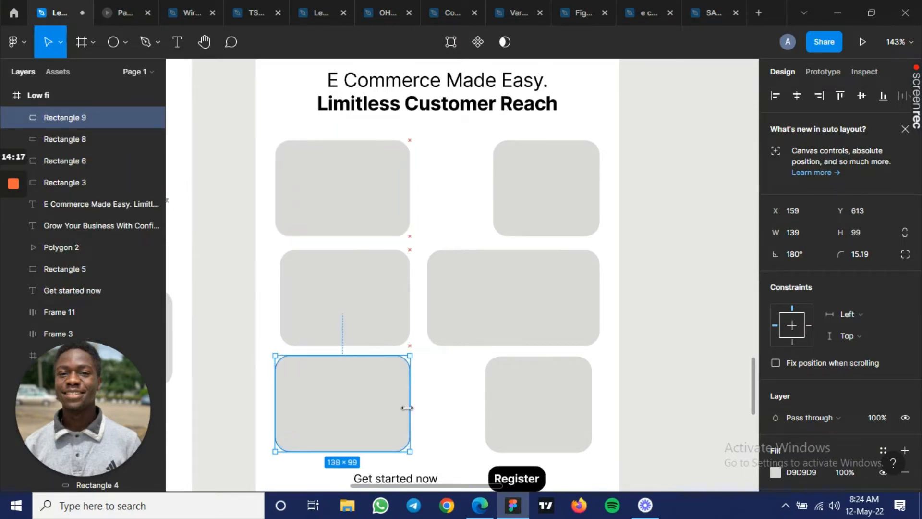
click(482, 313)
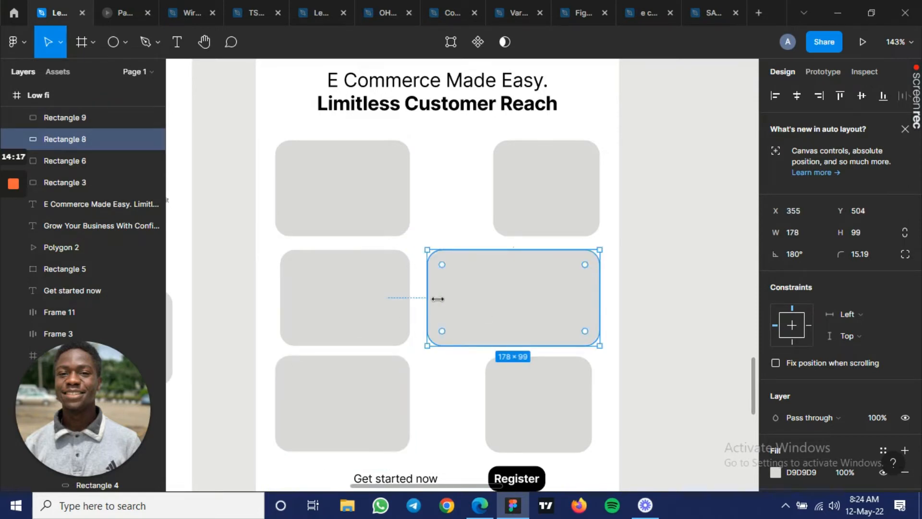
drag(437, 298, 490, 297)
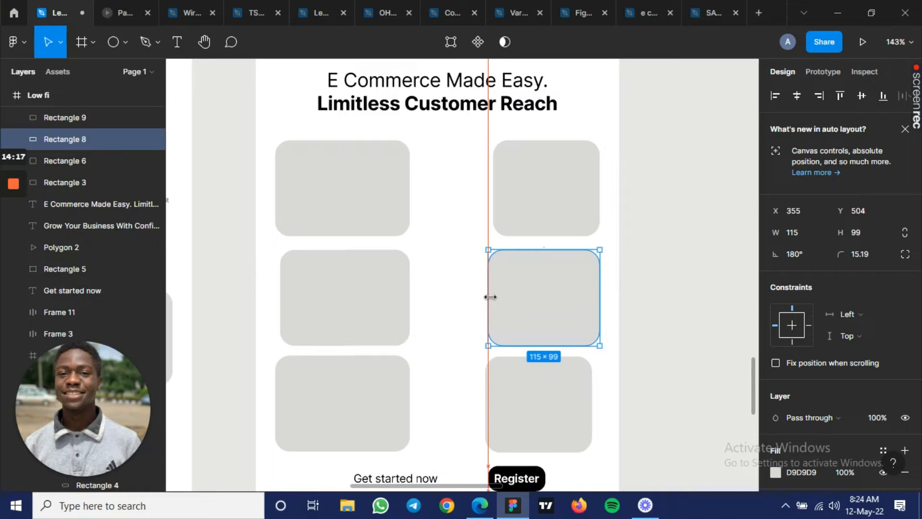
click(457, 299)
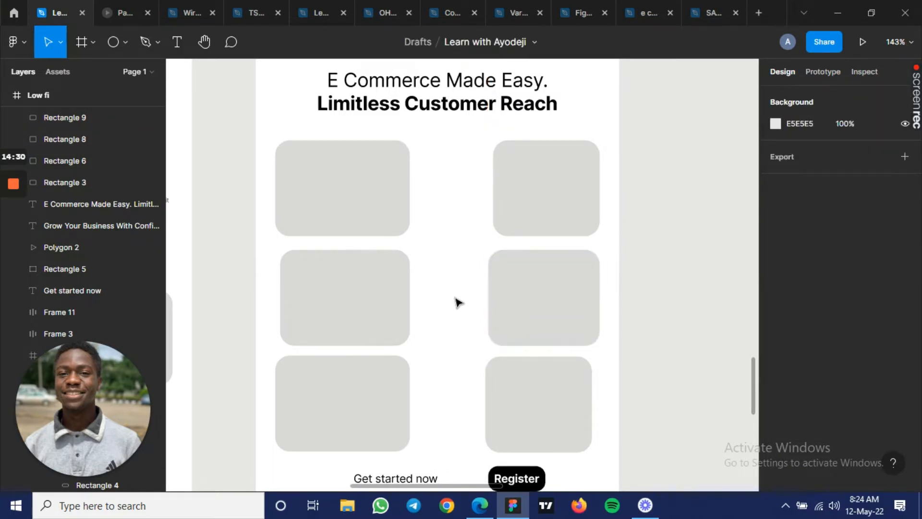
- Examine the Low fi frame's Get started now call to action and its testimonials section
scroll(458, 302, down, 4)
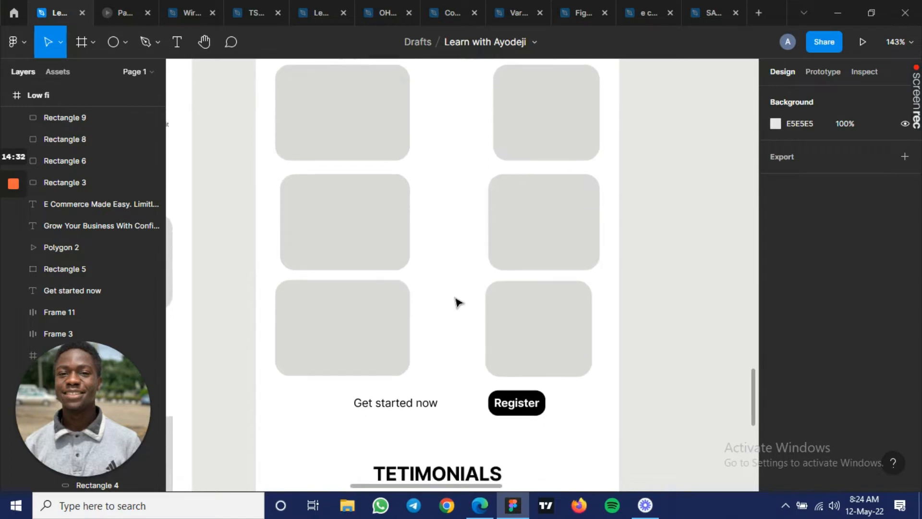
scroll(457, 301, down, 5)
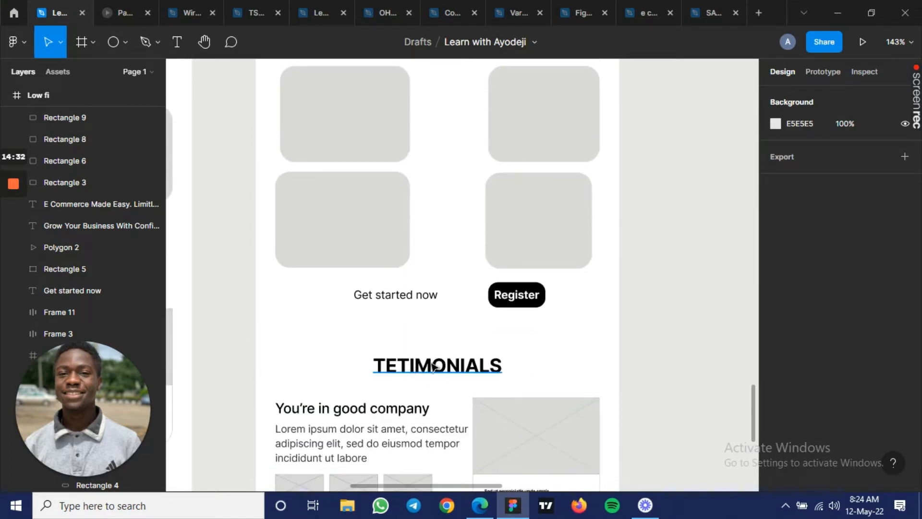
scroll(435, 365, down, 5)
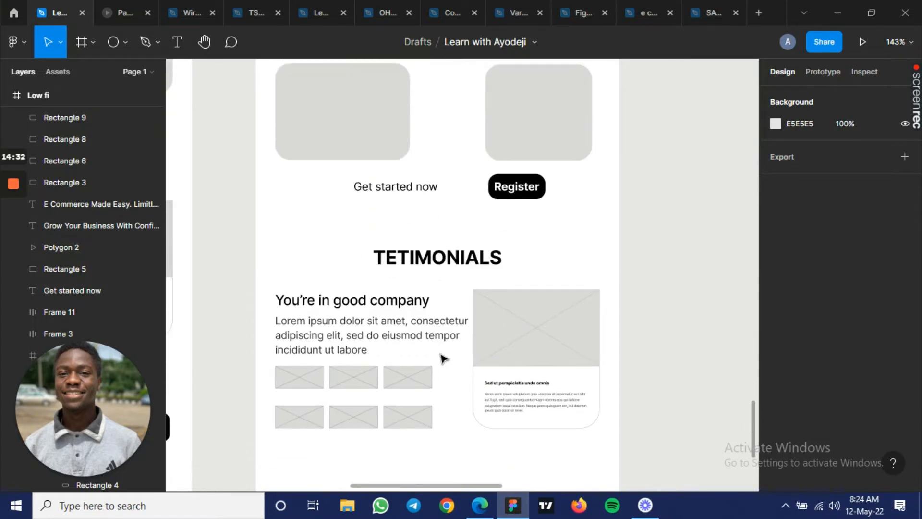
scroll(442, 357, up, 6)
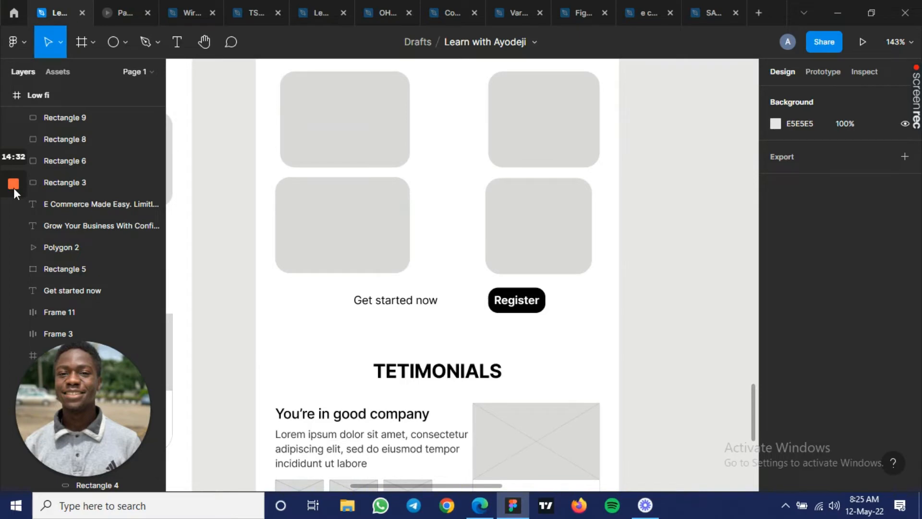
mouse_move(14, 188)
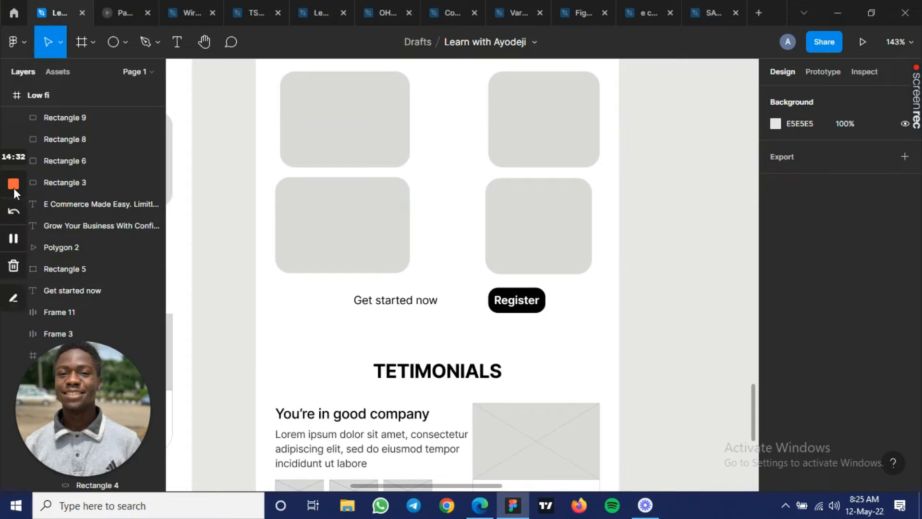
click(15, 237)
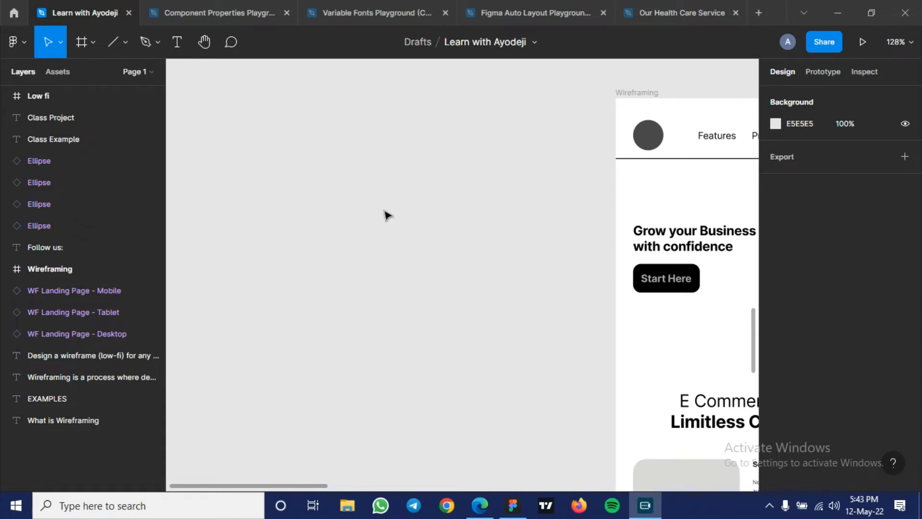
- Browse the frame size presets and create a new frame from the iPhone 11 Pro / X phone preset
click(79, 42)
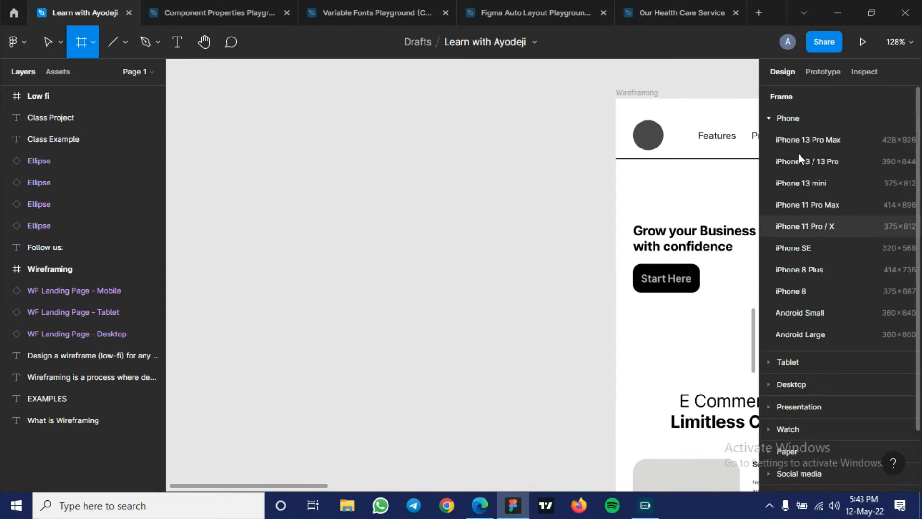
click(773, 119)
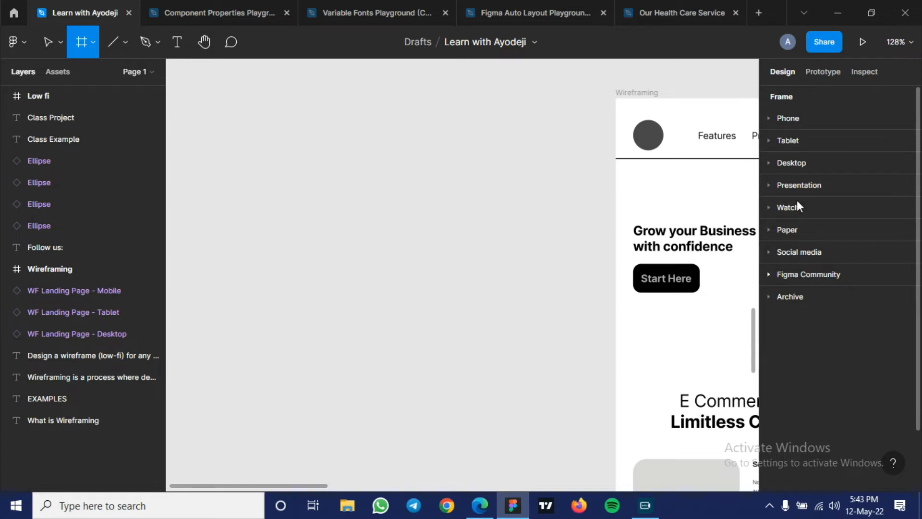
click(768, 136)
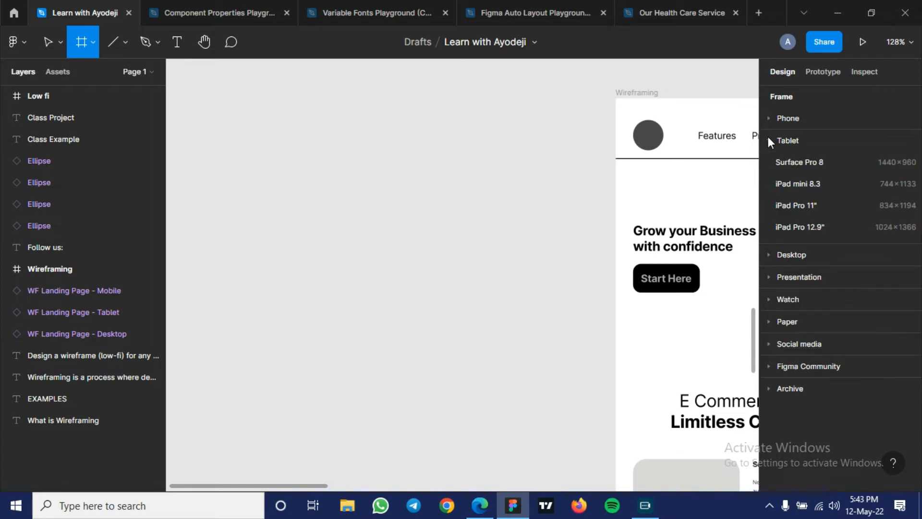
click(788, 250)
click(787, 277)
click(788, 254)
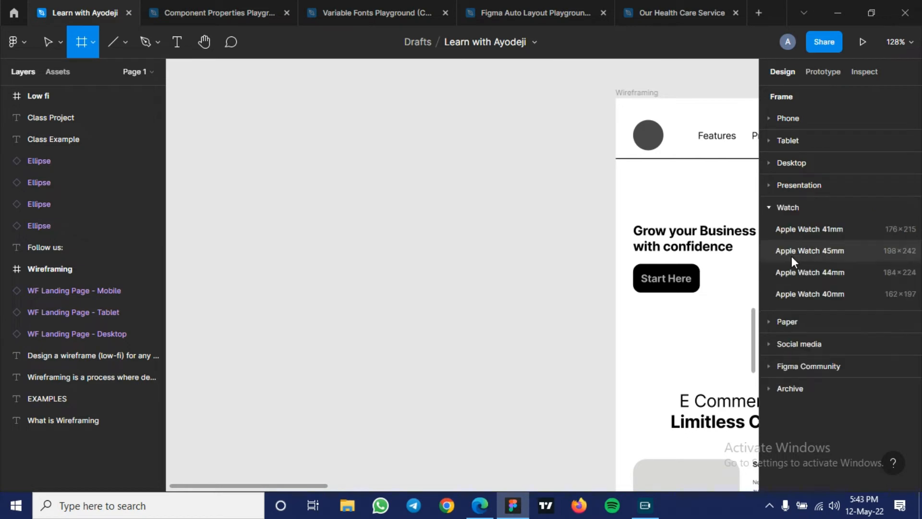
click(786, 320)
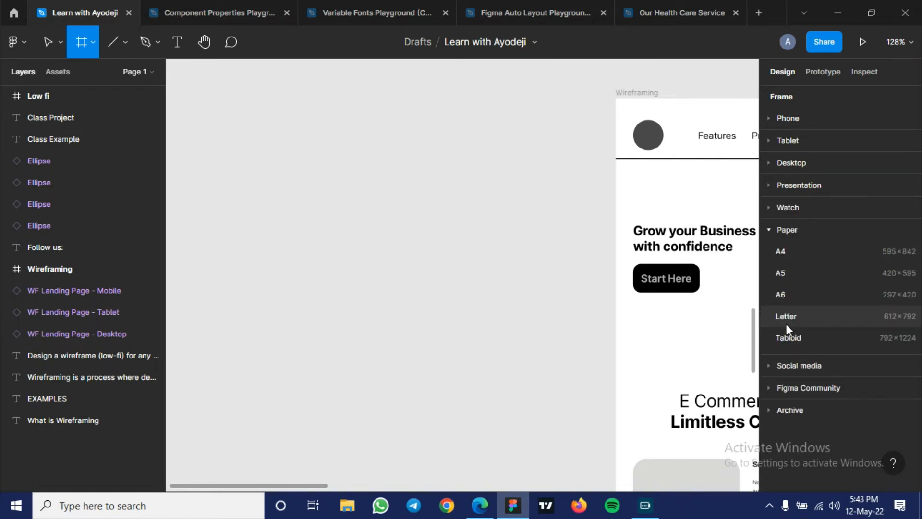
click(780, 117)
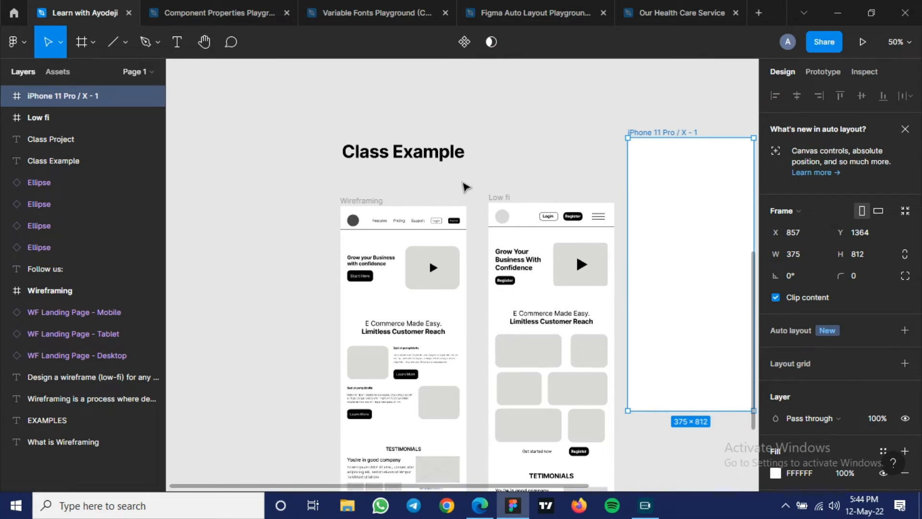
- Move the new iPhone 11 Pro / X frame beneath the Class Example heading, directly before the Wireframing frame
drag(700, 212, 276, 283)
scroll(329, 261, left, 3)
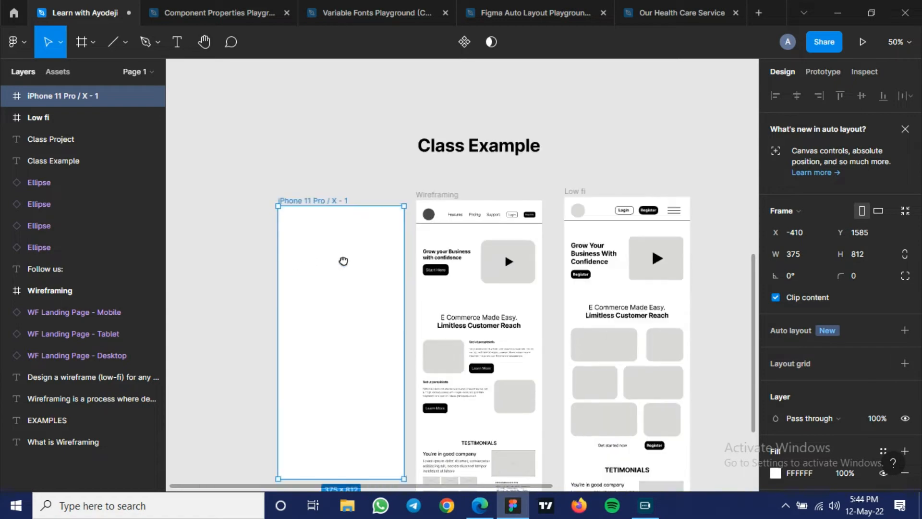
scroll(345, 300, left, 1)
drag(344, 298, 327, 290)
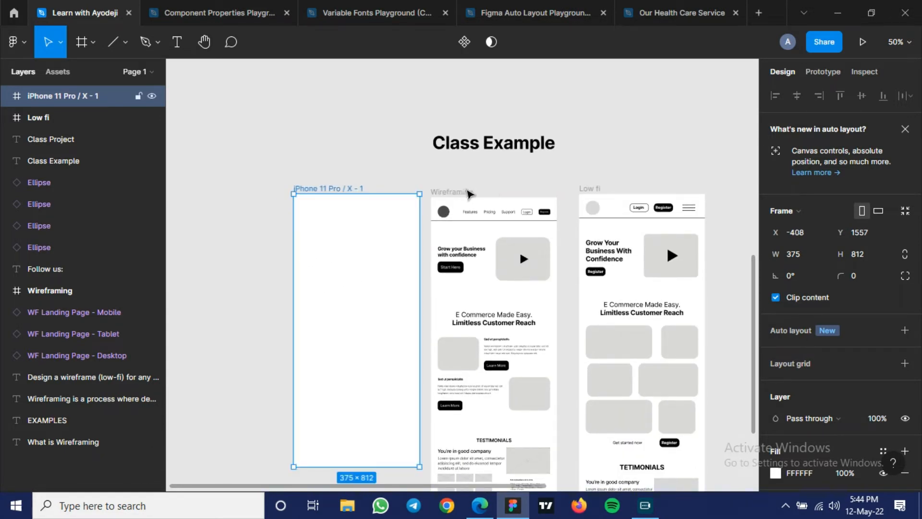
- Align the top edges of the iPhone 11 Pro / X, Wireframing and Low fi frames
shift+click(461, 192)
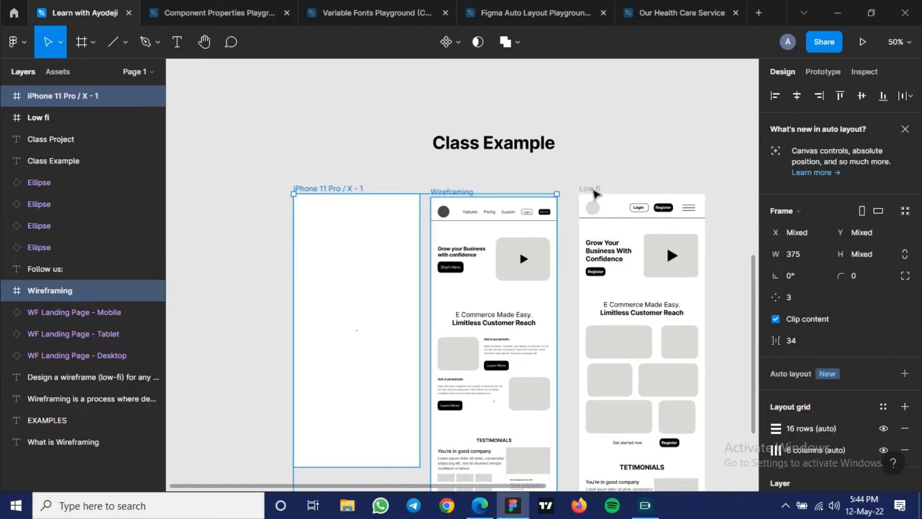
shift+click(594, 193)
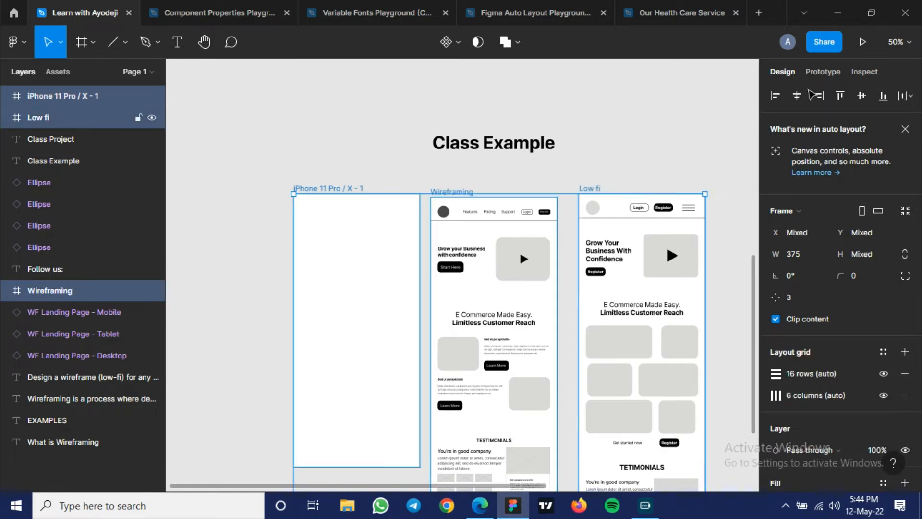
click(839, 99)
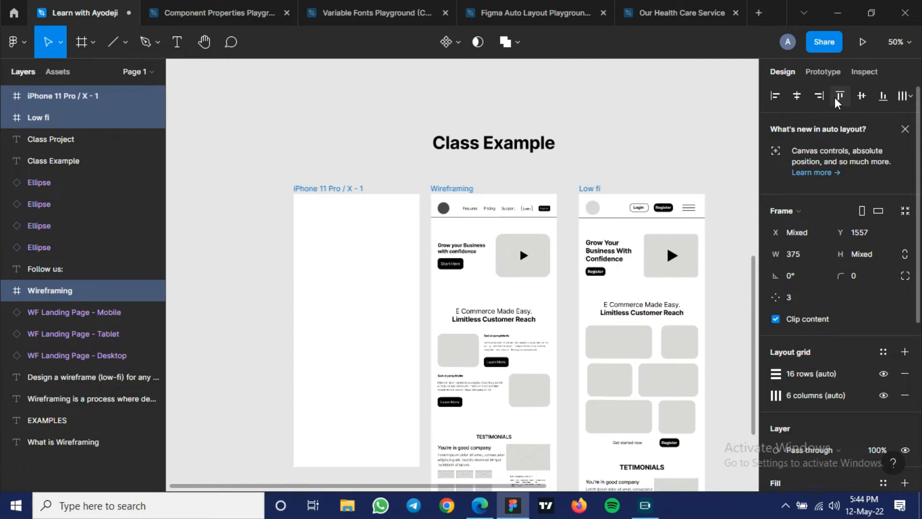
click(361, 162)
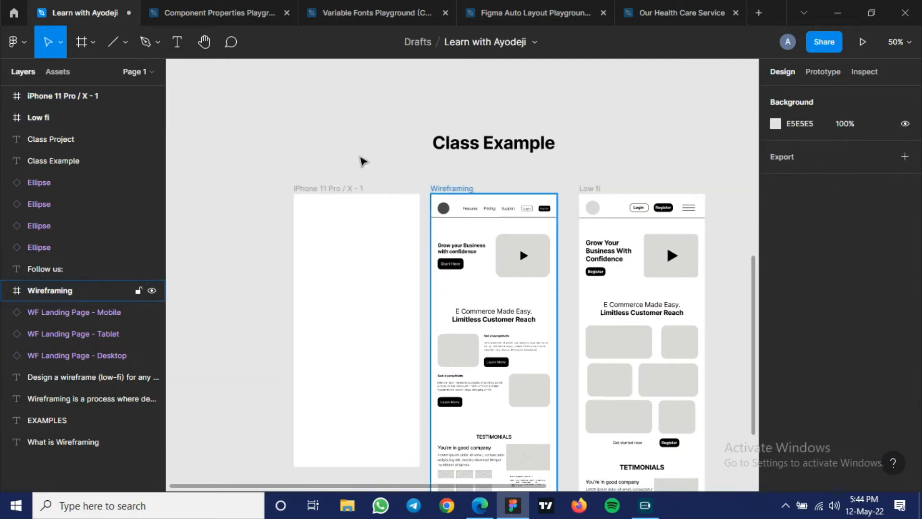
- Rename the new iPhone 11 Pro / X frame as Low fidelity
scroll(283, 226, up, 3)
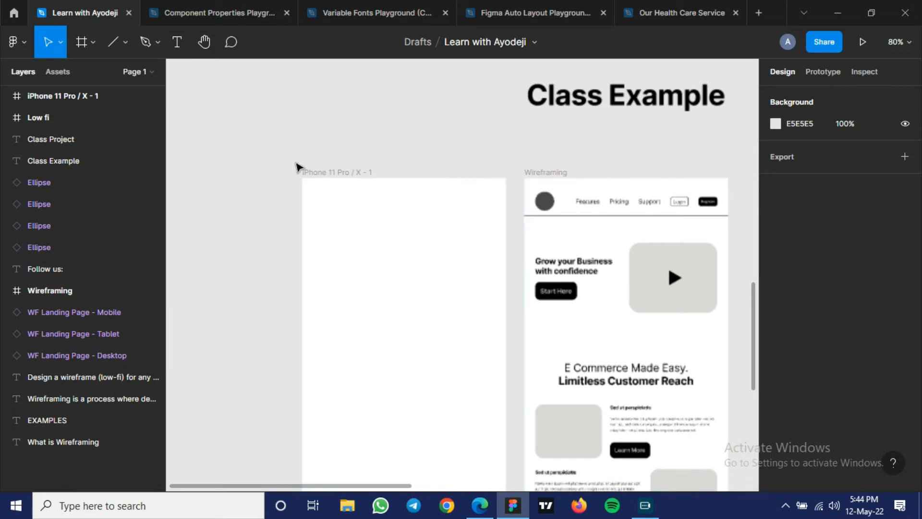
scroll(294, 174, up, 1)
scroll(294, 174, up, 2)
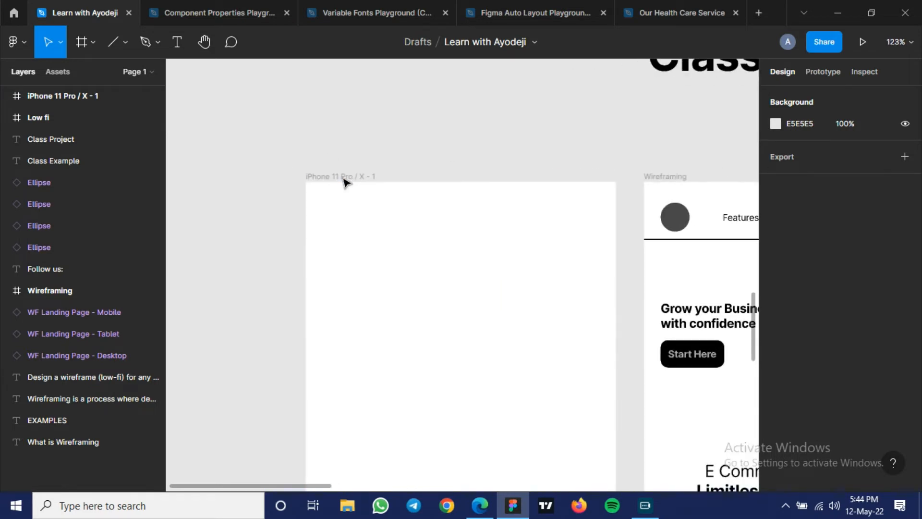
double_click(344, 178)
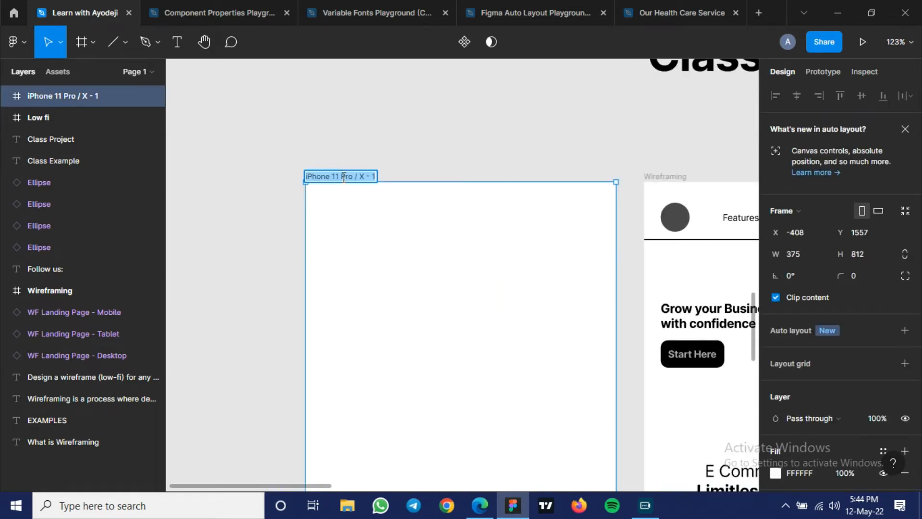
text(Low )
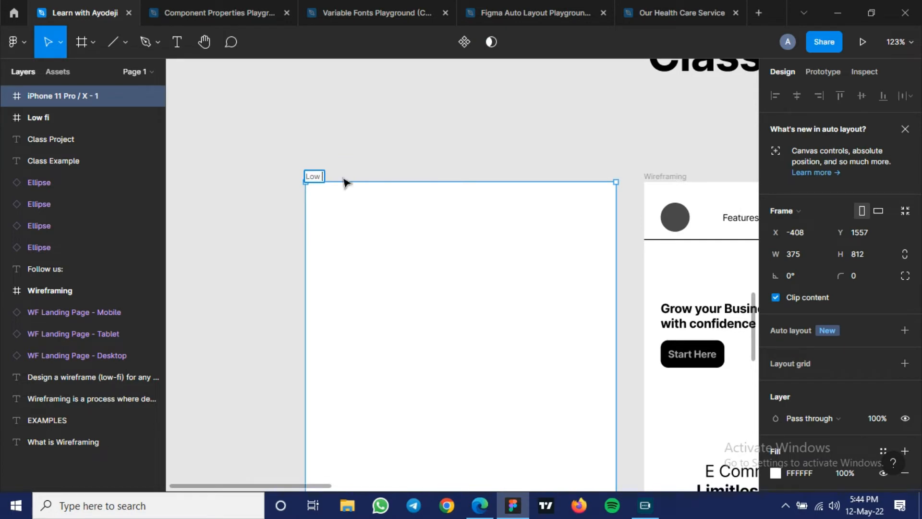
text(fidelity)
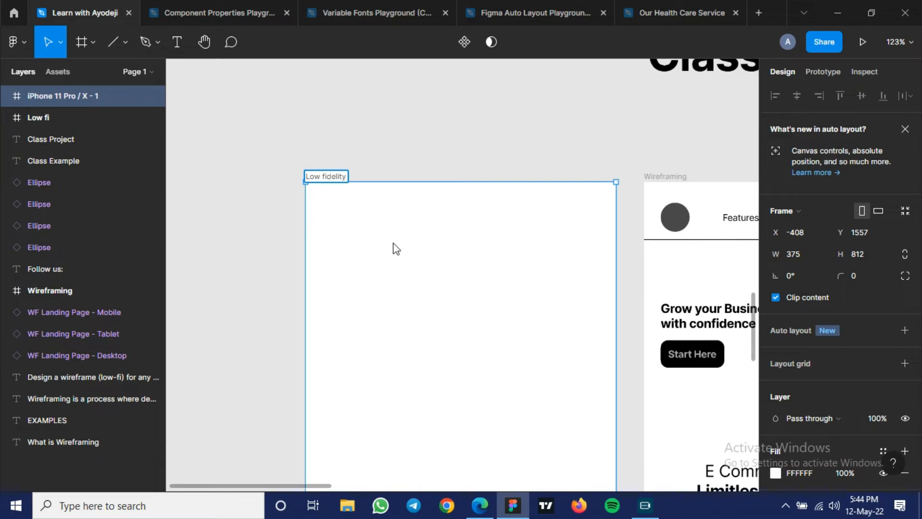
click(449, 245)
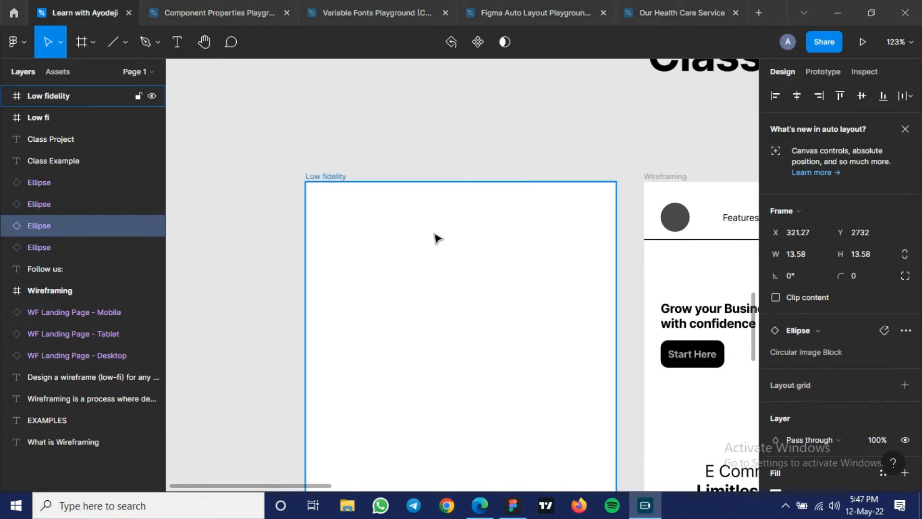
- Add a layout grid to the Low fidelity frame
click(439, 288)
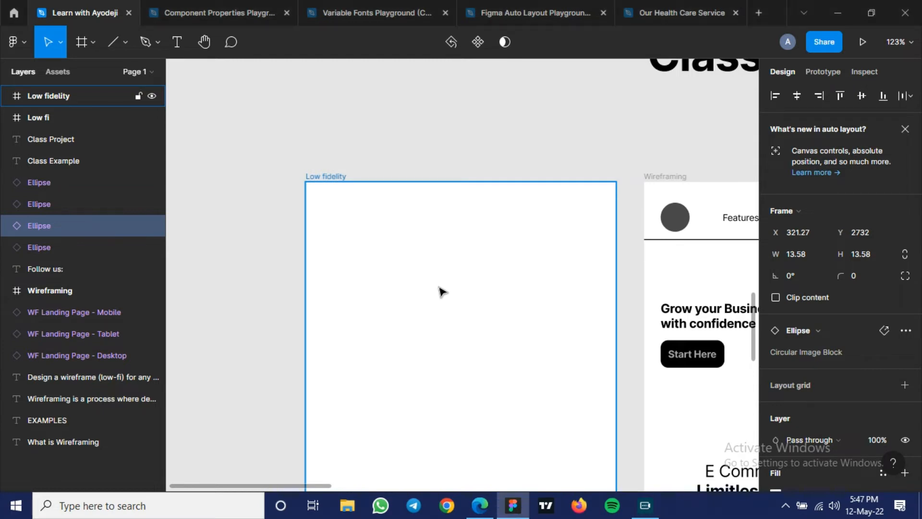
drag(438, 288, 446, 240)
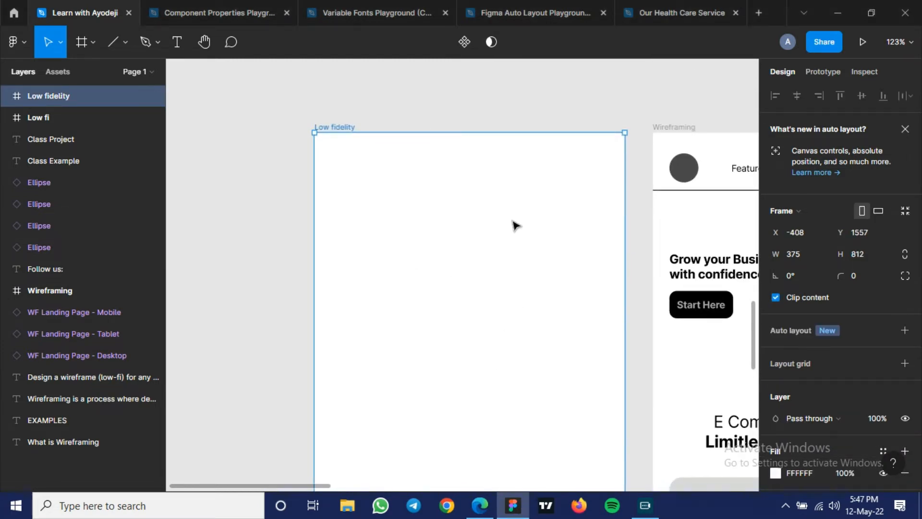
scroll(837, 280, down, 3)
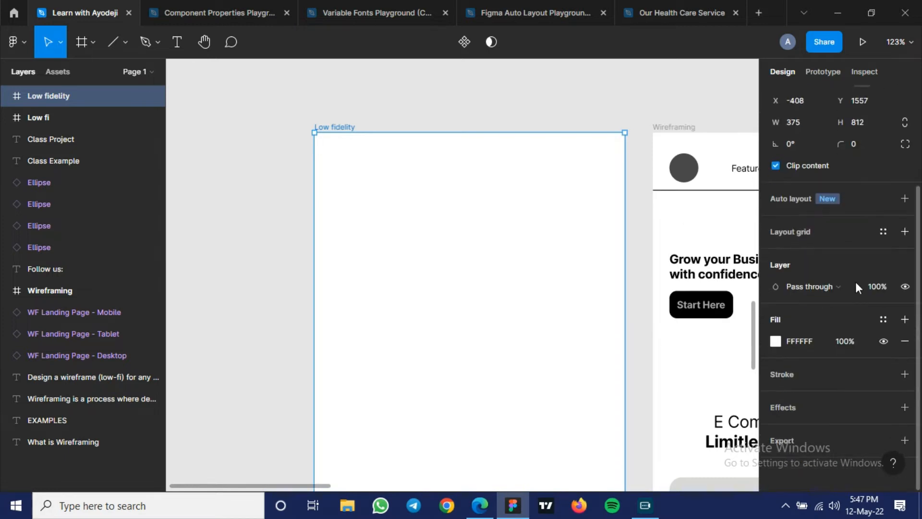
click(905, 232)
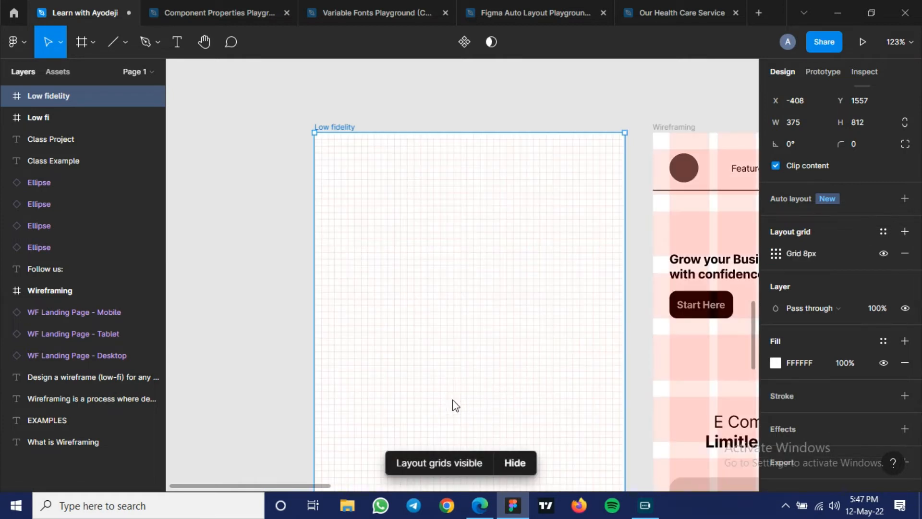
- Change the Low fidelity frame's layout grid to columns, trying a count of 12 before setting it to 6
scroll(453, 404, down, 1)
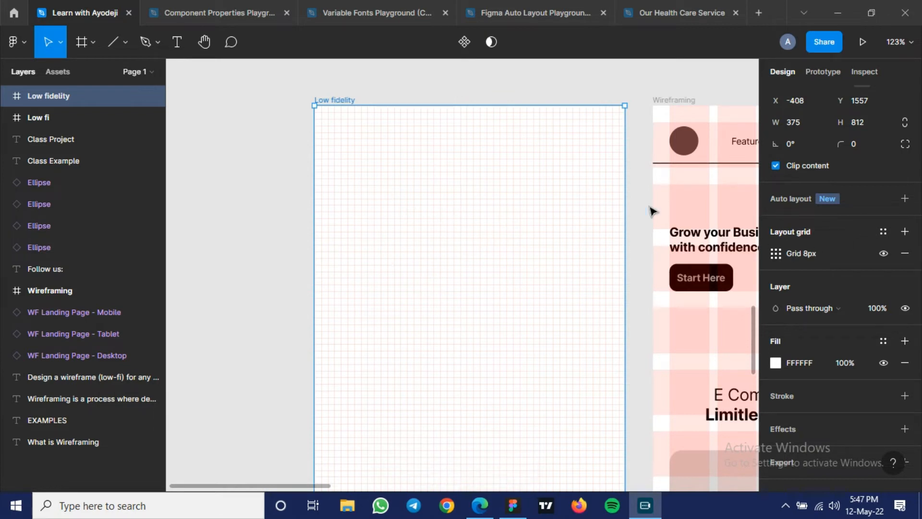
click(774, 253)
click(630, 256)
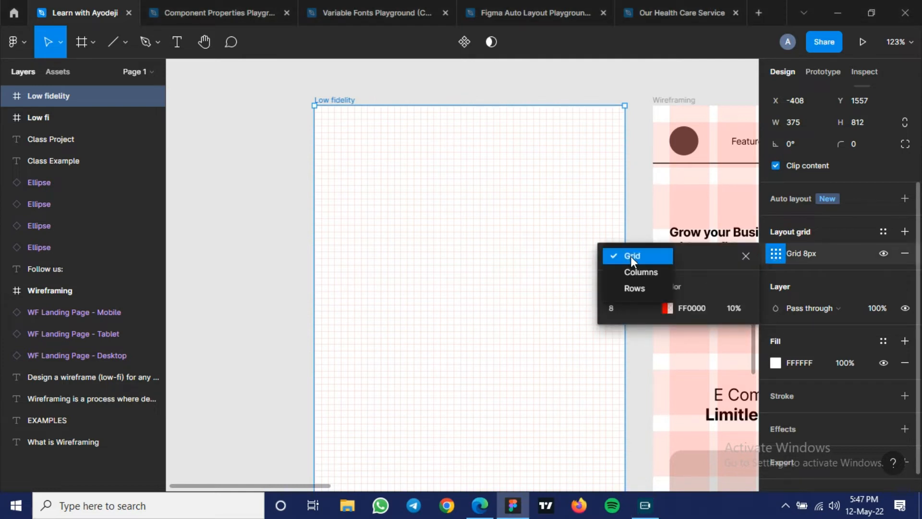
click(636, 272)
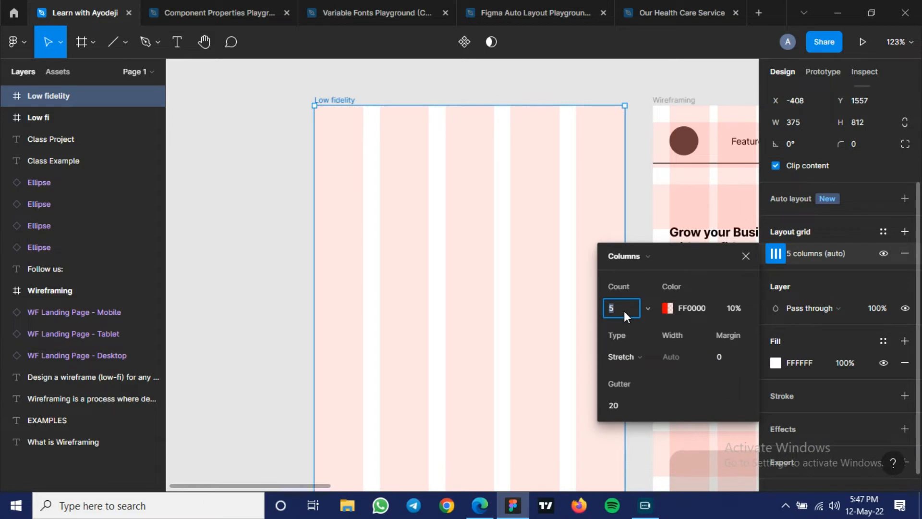
key(Return)
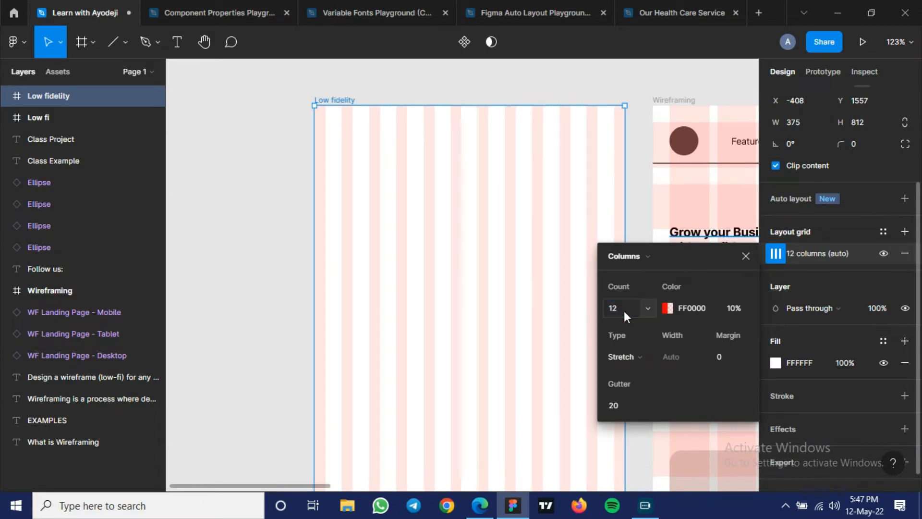
click(623, 310)
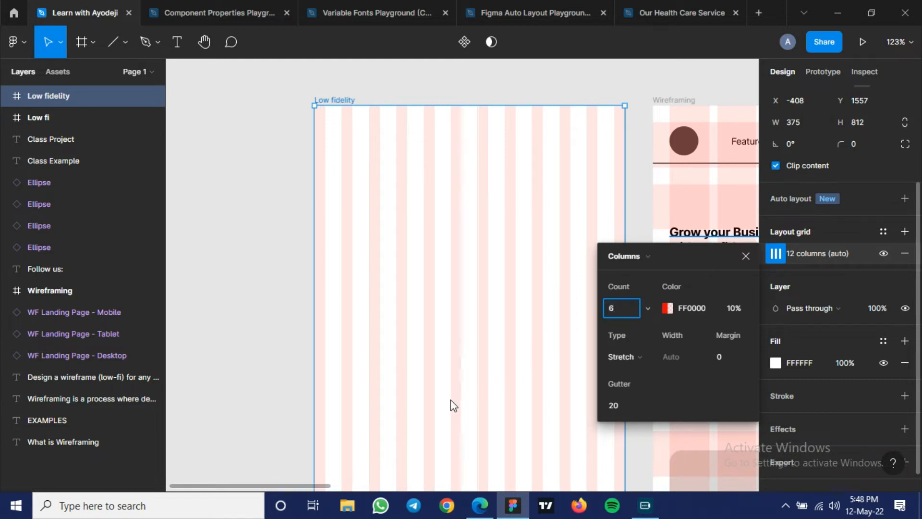
key(Return)
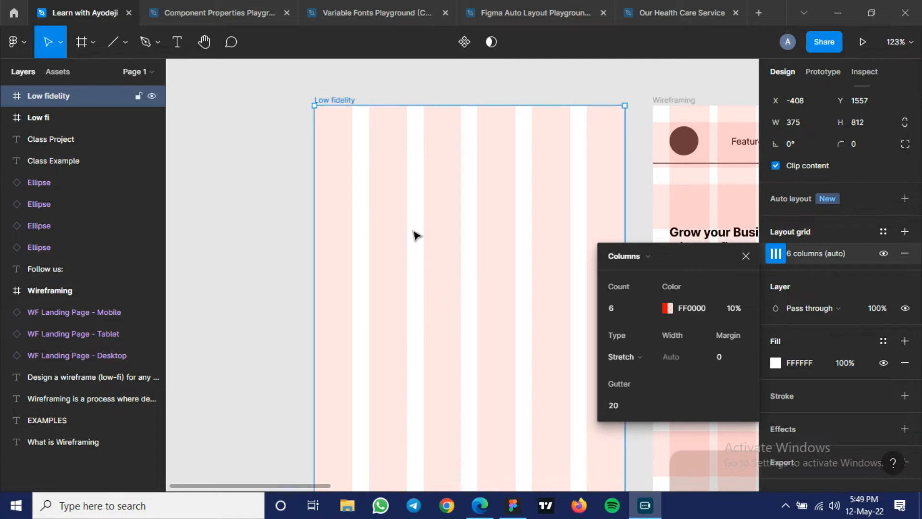
- Set the margin of the Low fidelity frame's column grid to 20
scroll(414, 235, down, 1)
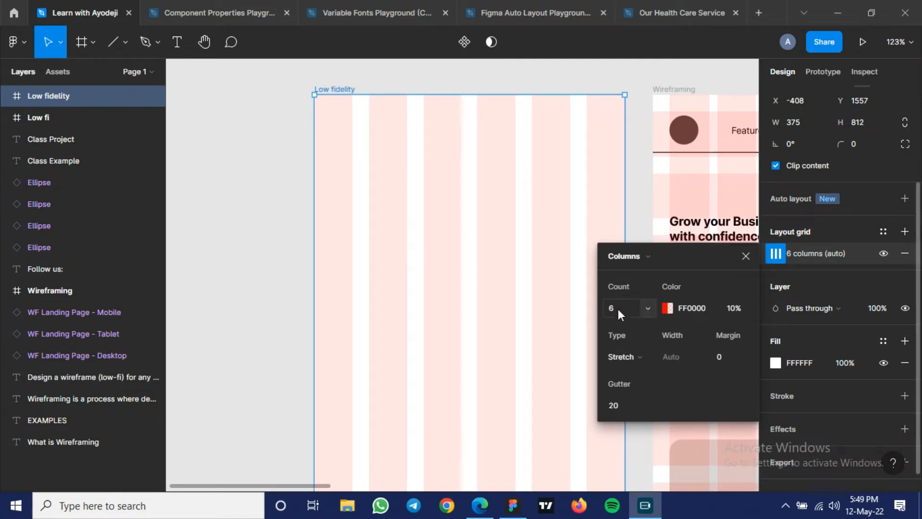
click(726, 357)
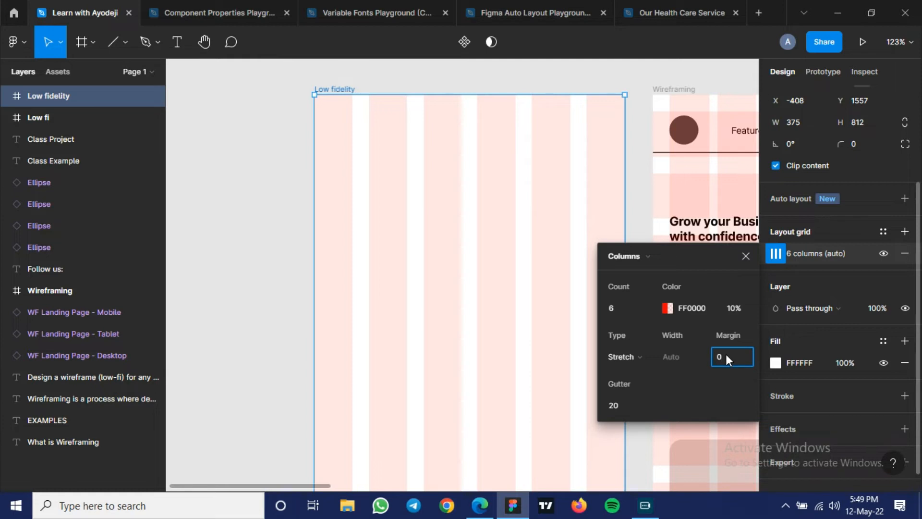
drag(690, 257, 696, 203)
click(731, 303)
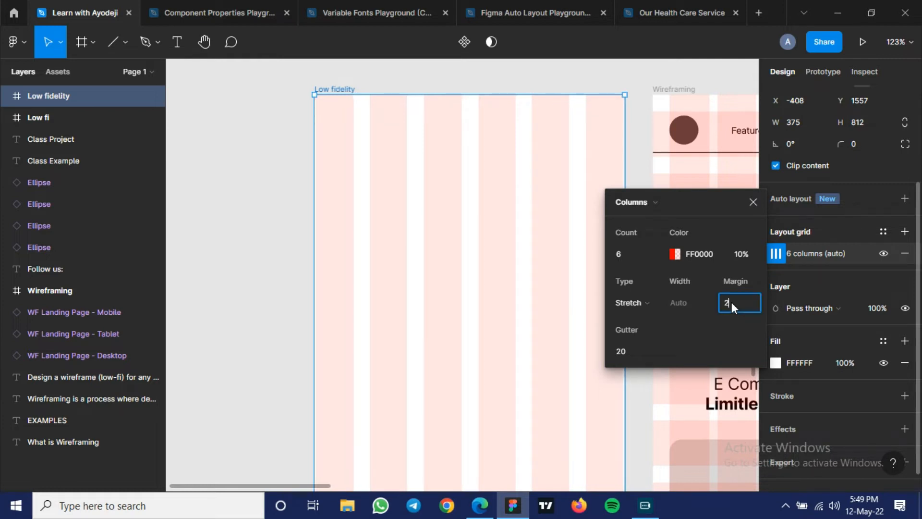
text(0)
key(Return)
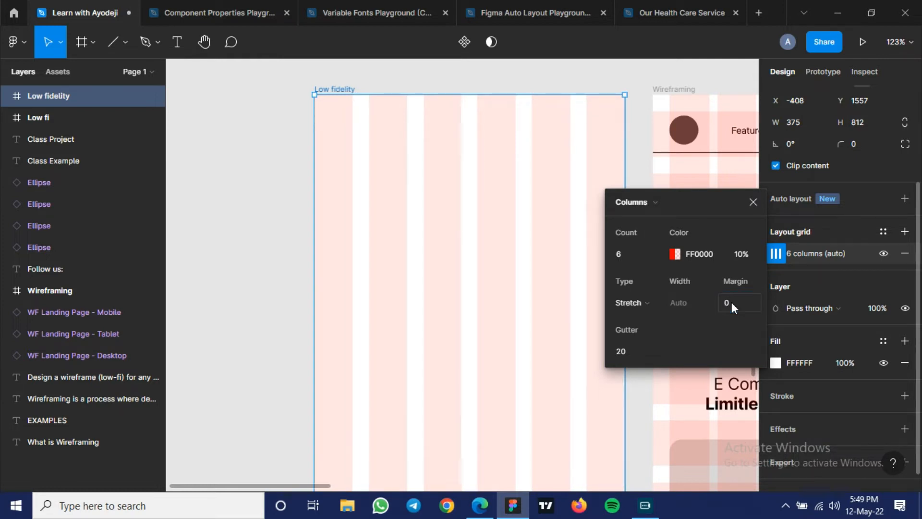
text(20)
key(Return)
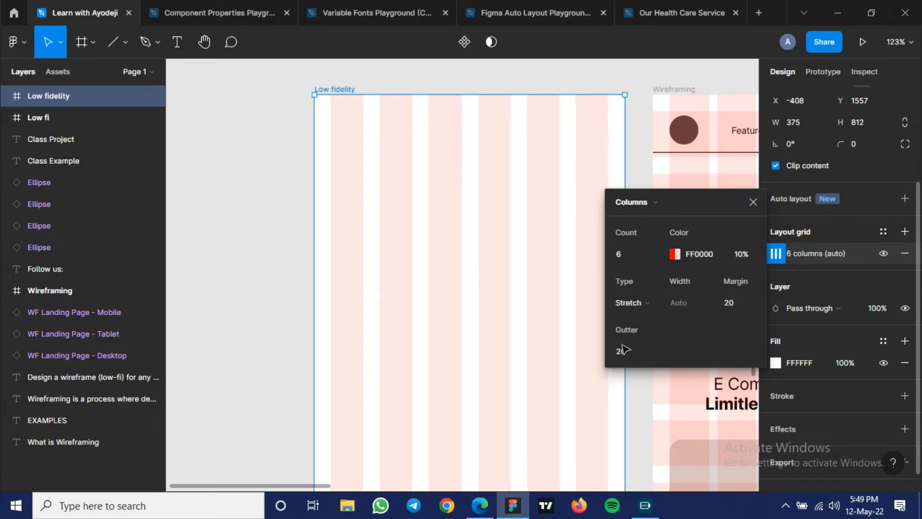
- Set the gutter of the Low fidelity frame's column grid to 10 and close the grid settings
click(622, 351)
text(10)
key(Return)
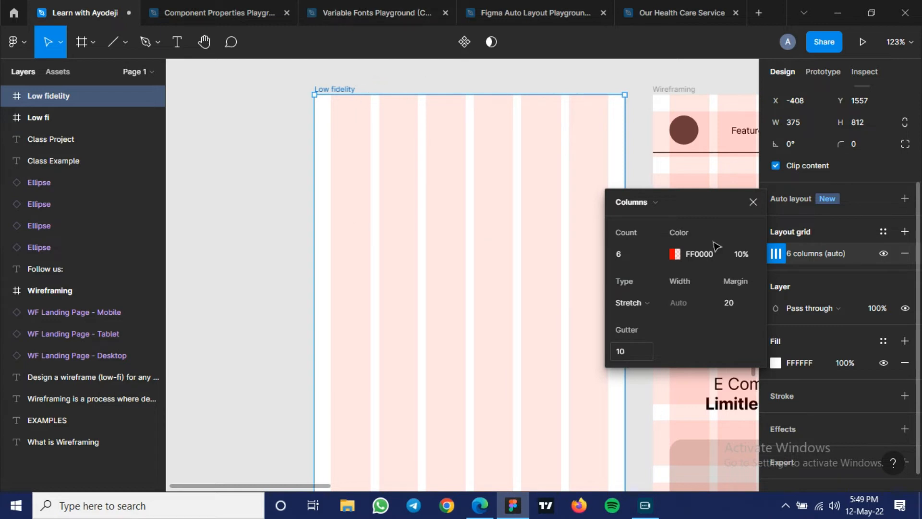
click(750, 204)
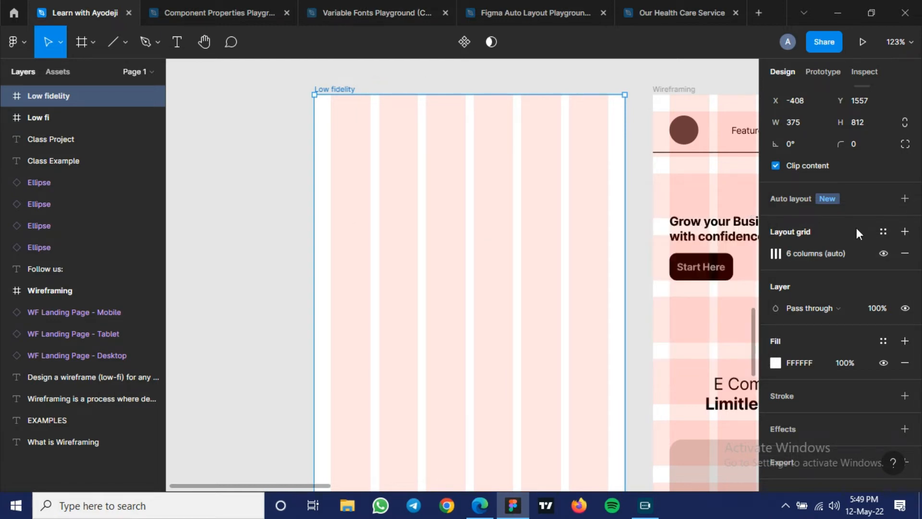
- Add a second layout grid to the Low fidelity frame and make it rows with a count of 12
click(904, 232)
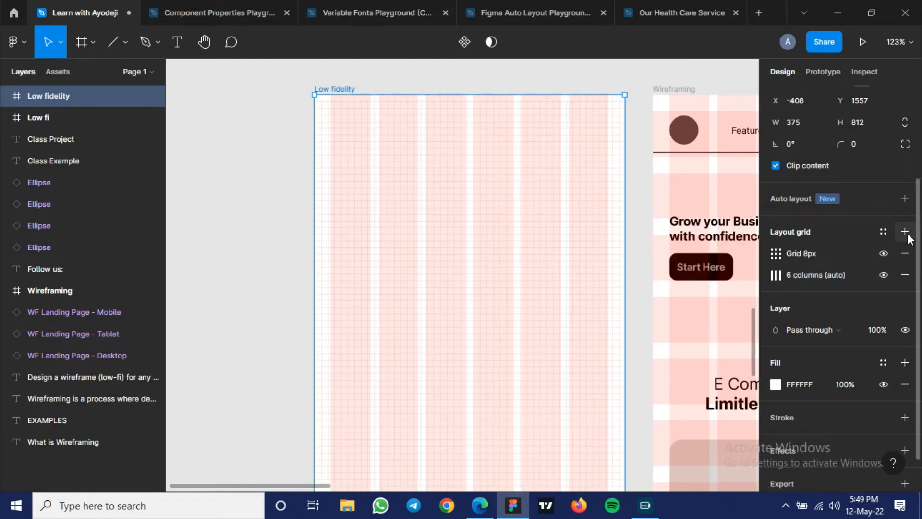
click(776, 253)
click(631, 258)
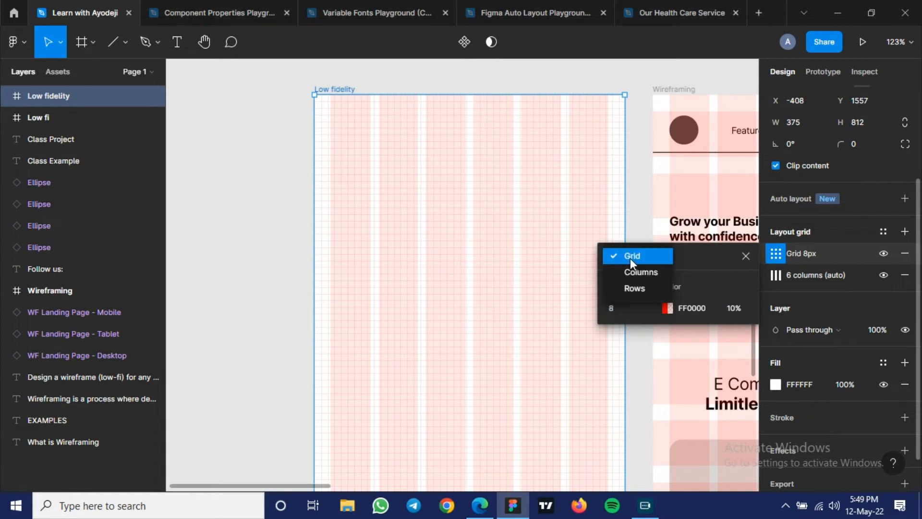
click(632, 287)
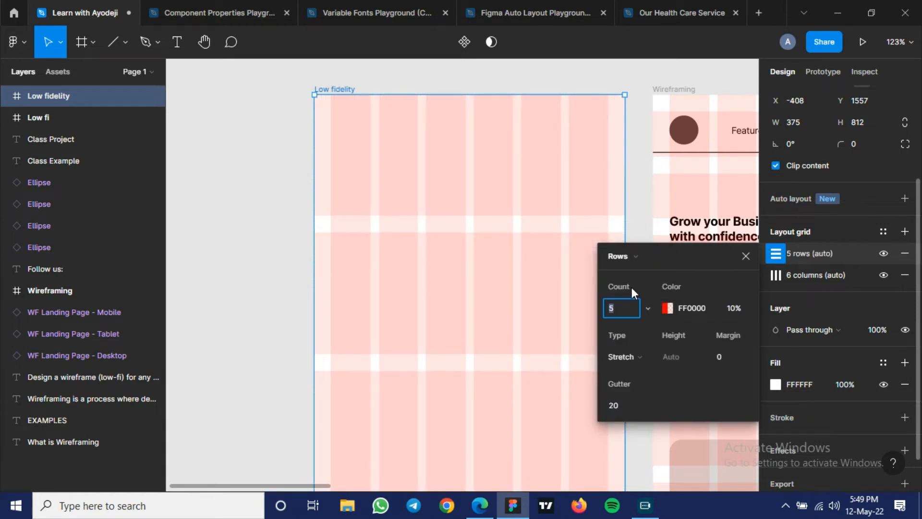
click(616, 307)
text(12)
key(Return)
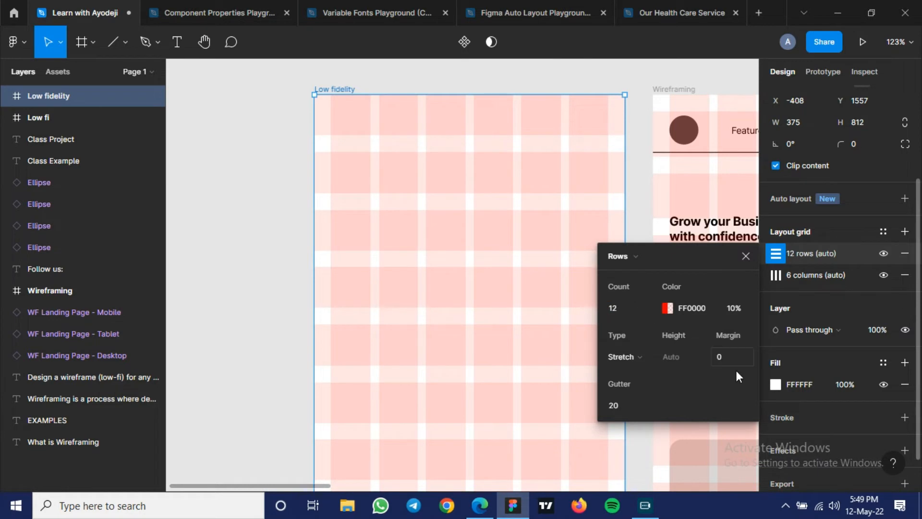
- Set the margin of the Low fidelity frame's row grid to 20 and close the grid settings
click(725, 351)
key(Return)
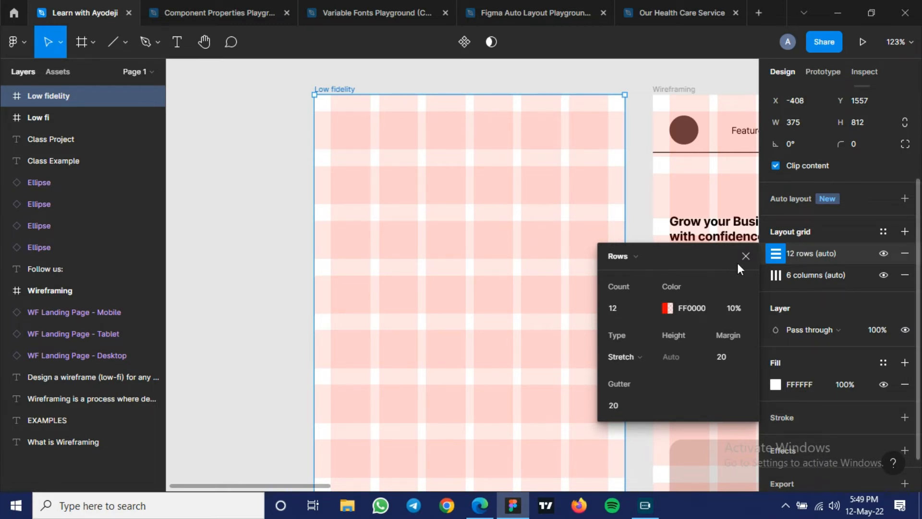
click(441, 426)
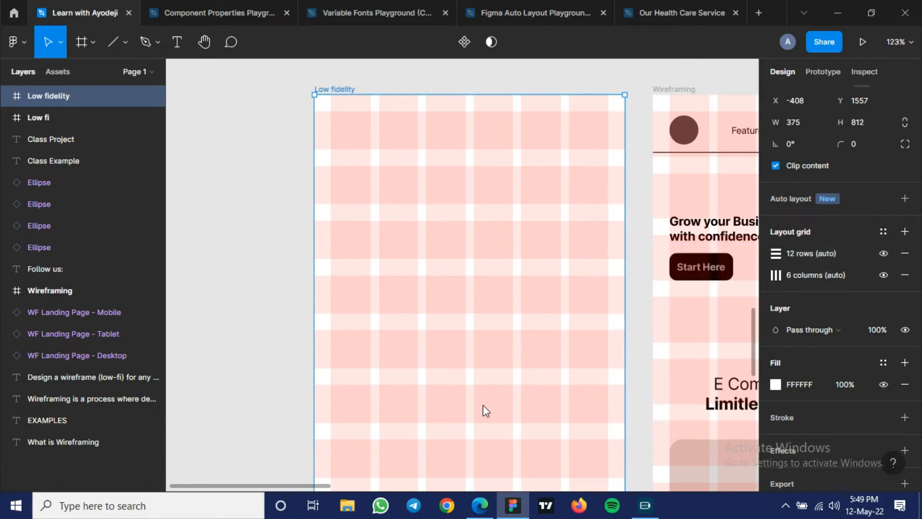
click(647, 289)
- Draw a circle of about 47 × 47 in the first grid cell of the Low fidelity frame
scroll(649, 287, right, 1)
drag(670, 285, 311, 319)
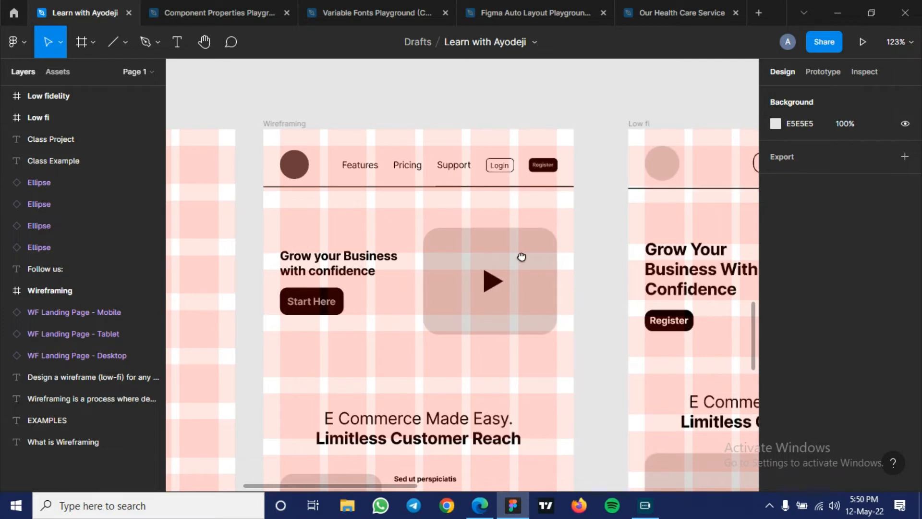
scroll(625, 255, left, 10)
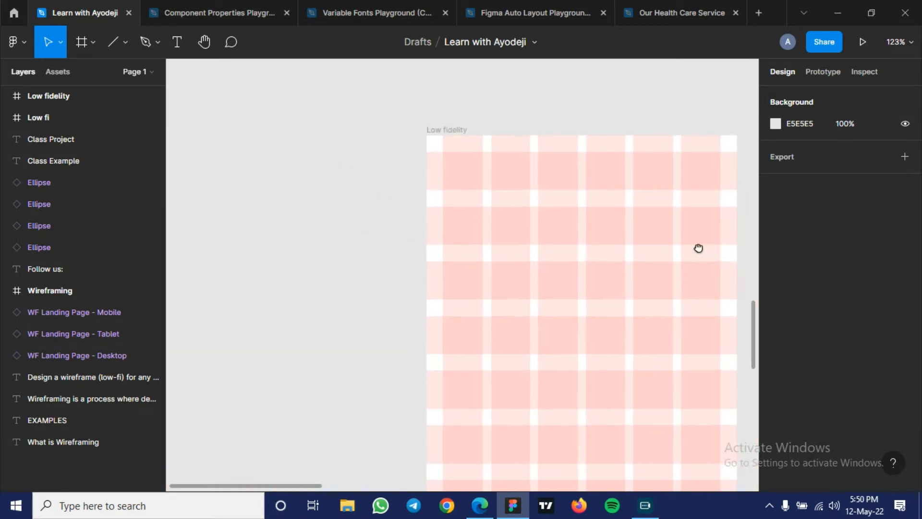
scroll(696, 248, right, 4)
scroll(663, 241, right, 2)
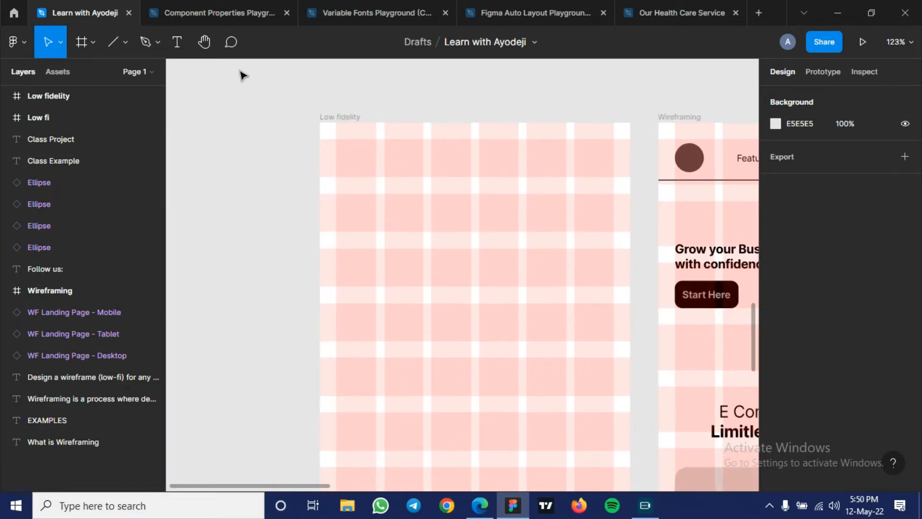
click(126, 43)
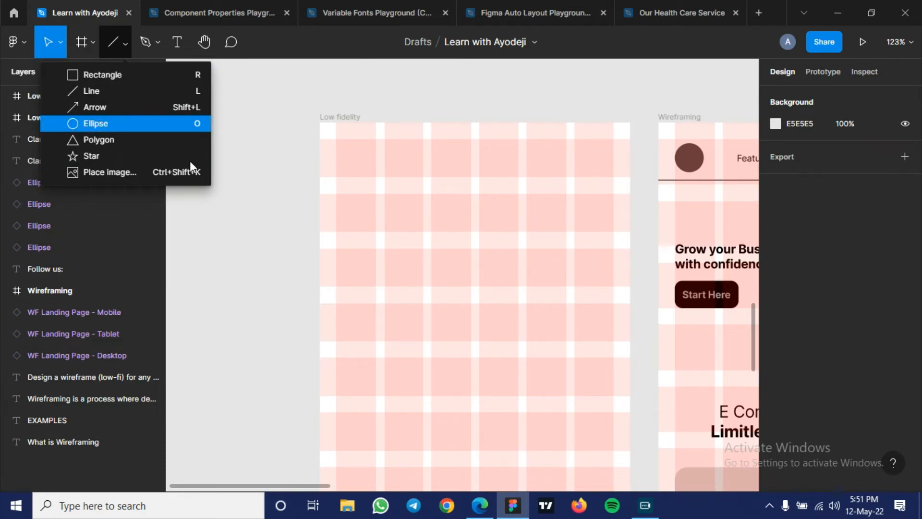
click(99, 123)
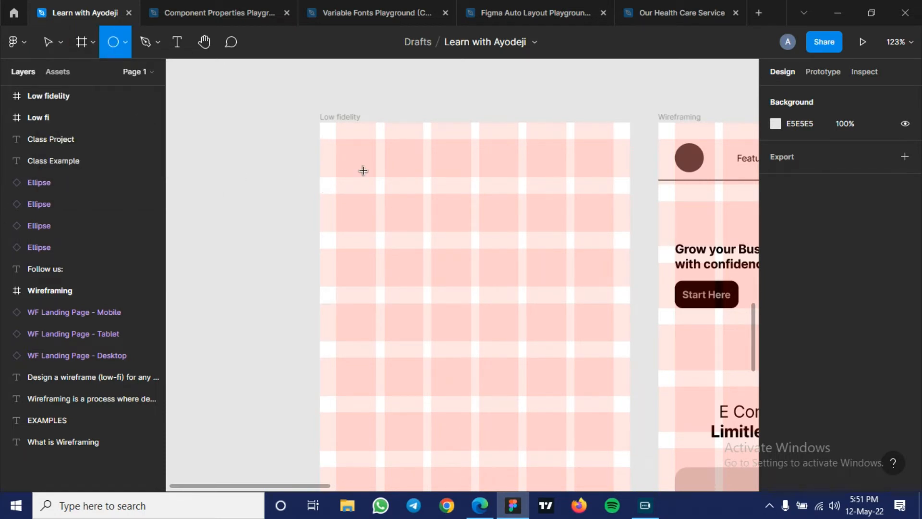
key(ctrl+equal)
scroll(363, 171, up, 3)
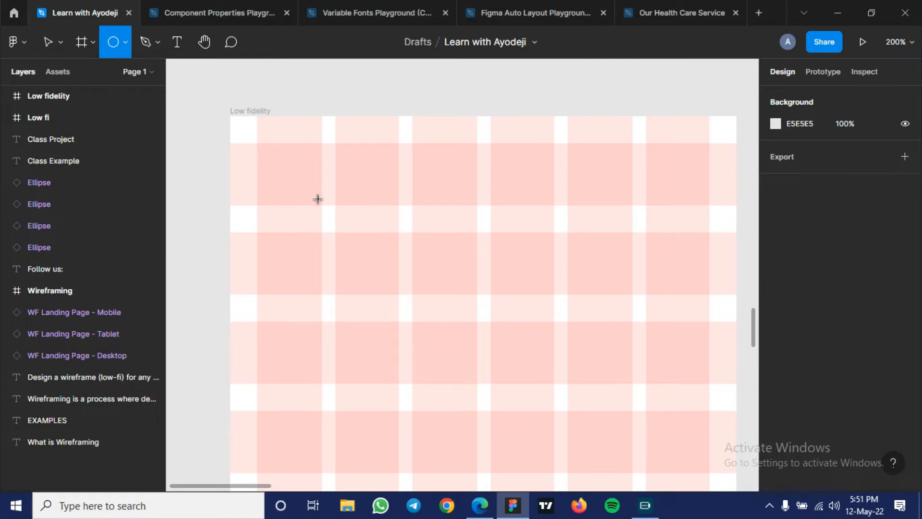
mouse_move(257, 150)
mouse_down()
mouse_move(319, 200)
mouse_move(320, 214)
mouse_move(294, 186)
mouse_up()
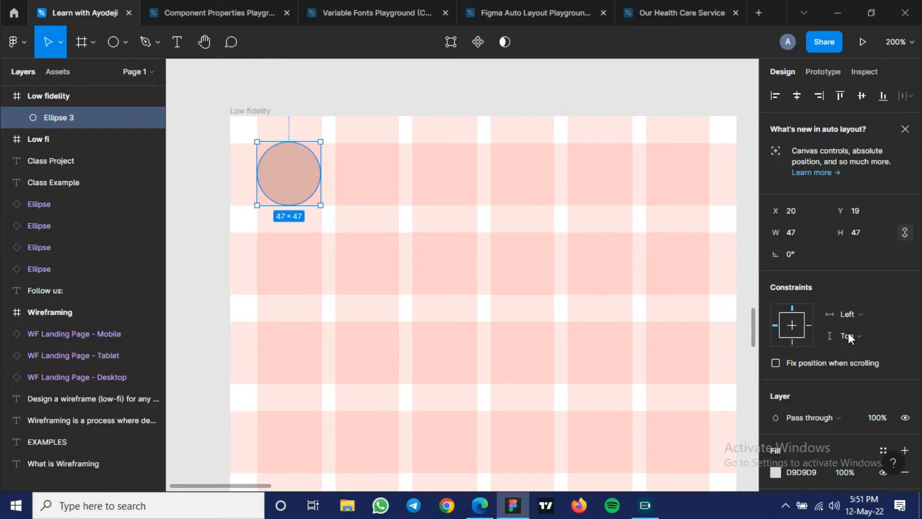
- Change the circle's fill to dark grey 393939 and deselect it
scroll(848, 333, down, 3)
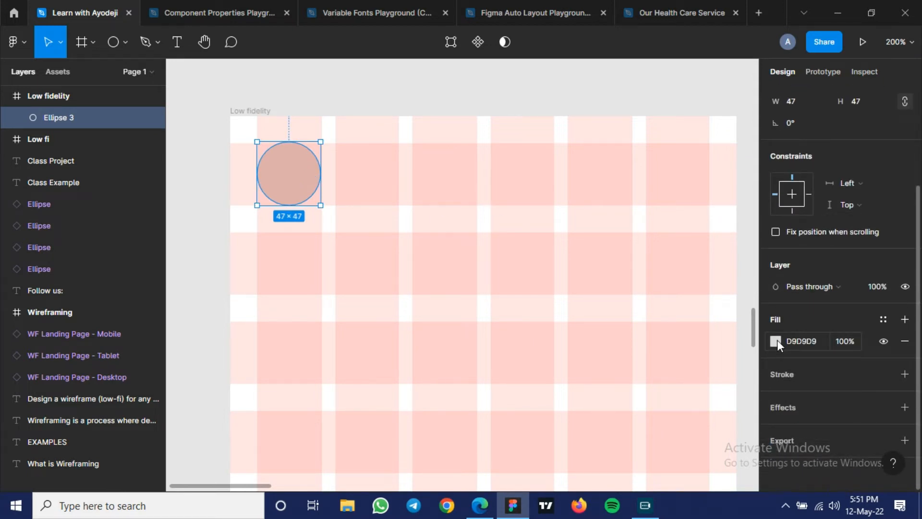
click(776, 341)
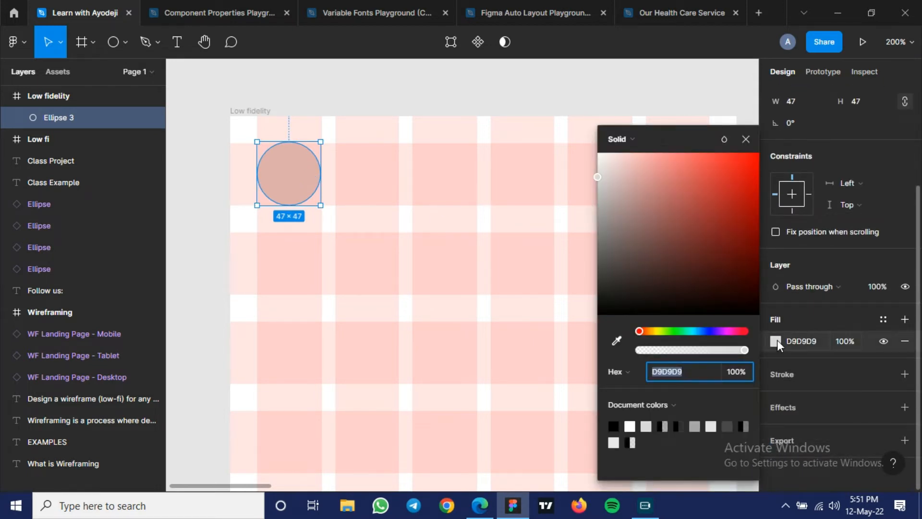
click(603, 228)
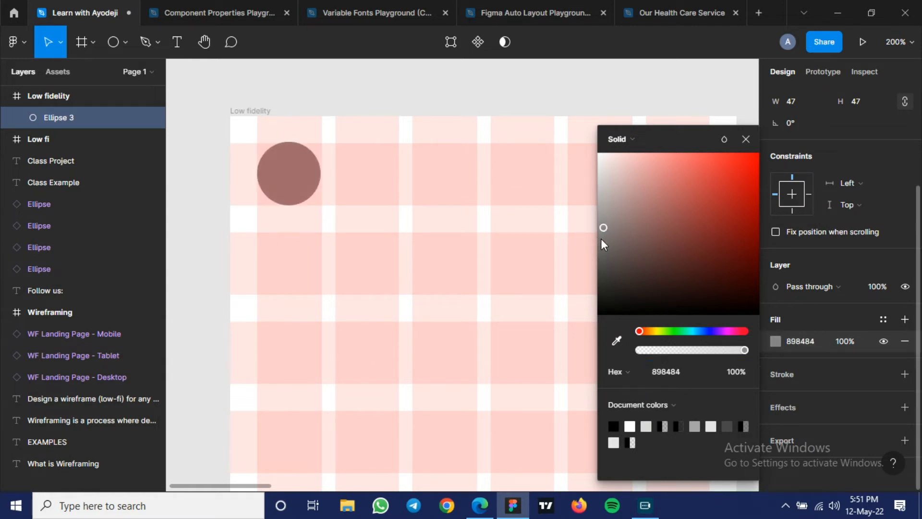
drag(601, 238, 579, 287)
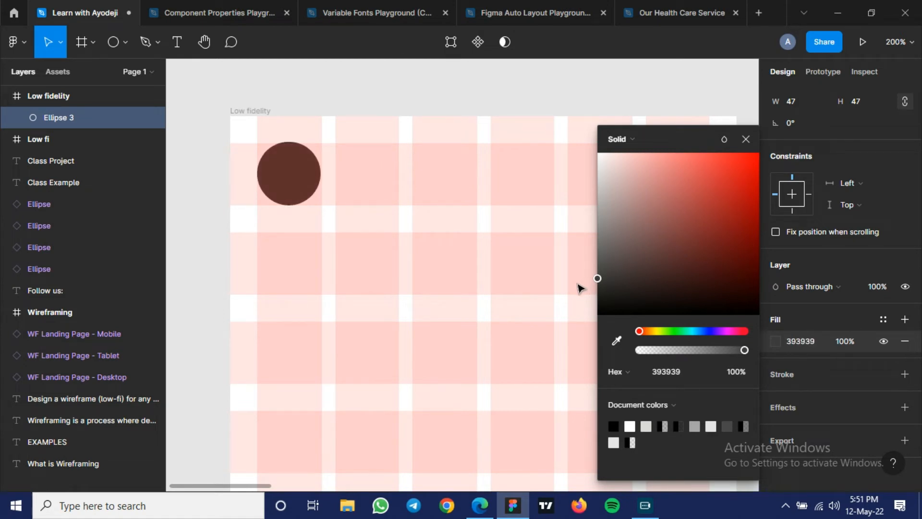
click(517, 273)
drag(557, 263, 444, 267)
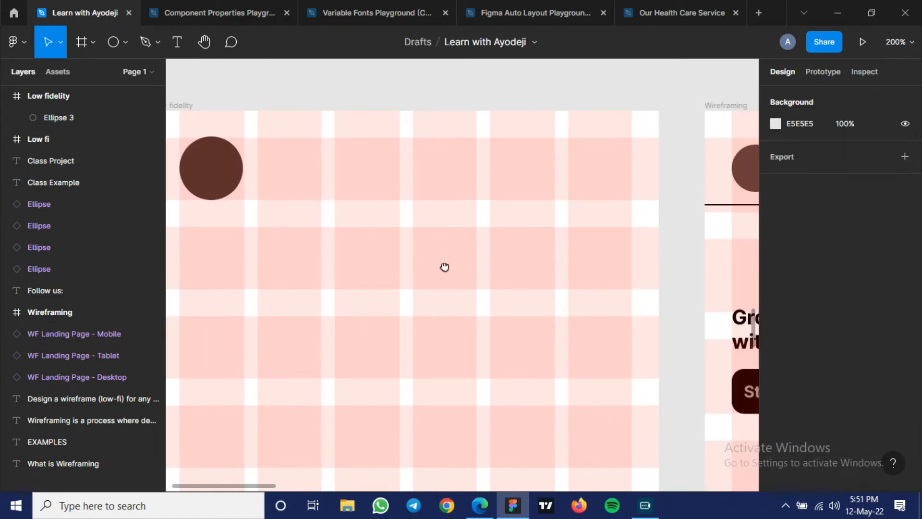
scroll(579, 179, up, 2)
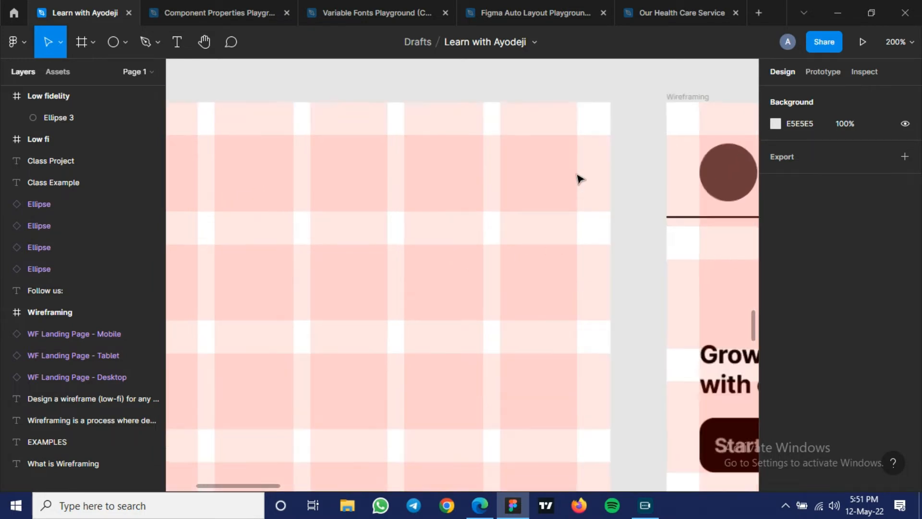
scroll(579, 179, up, 2)
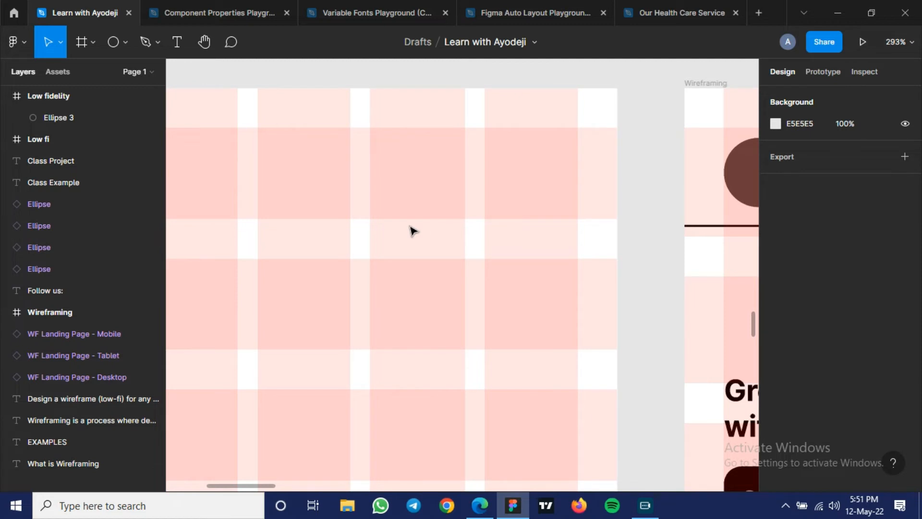
right_click(412, 231)
mouse_move(430, 388)
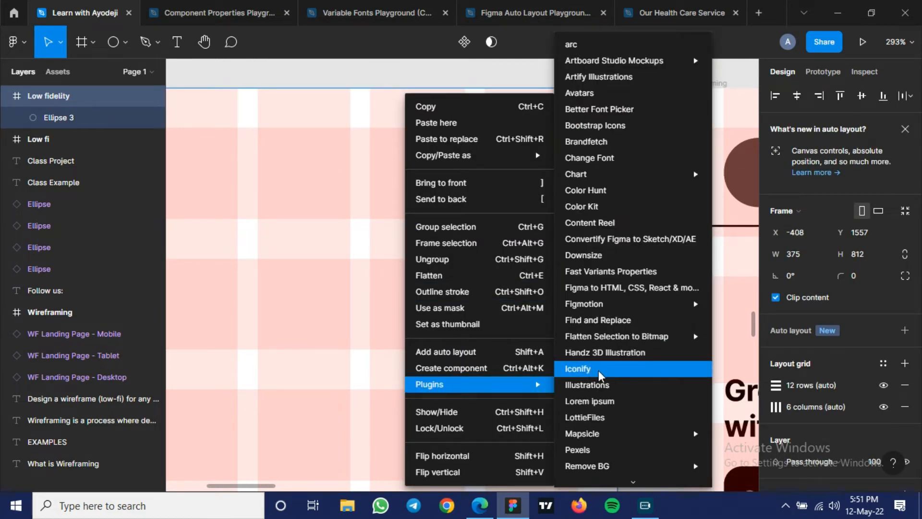
click(291, 251)
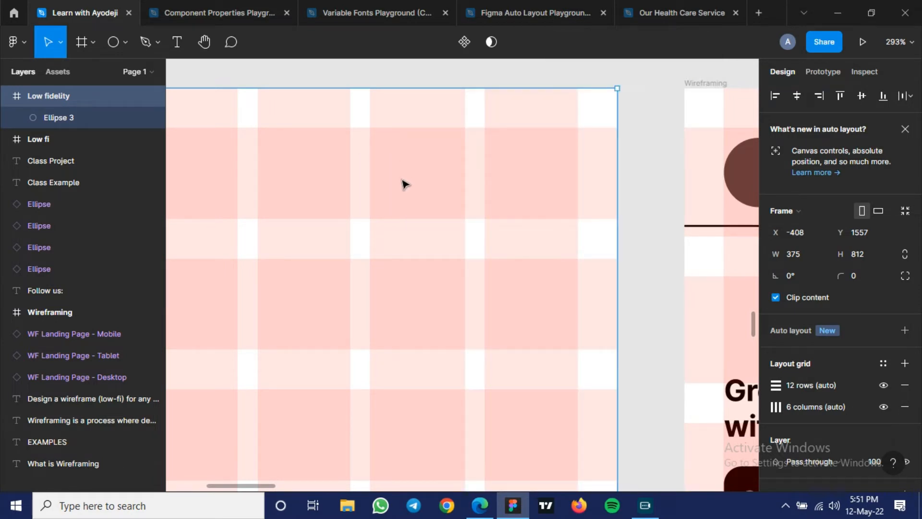
- Draw a horizontal line about 48 long across the last column in the first row of the Low fidelity frame
key(l)
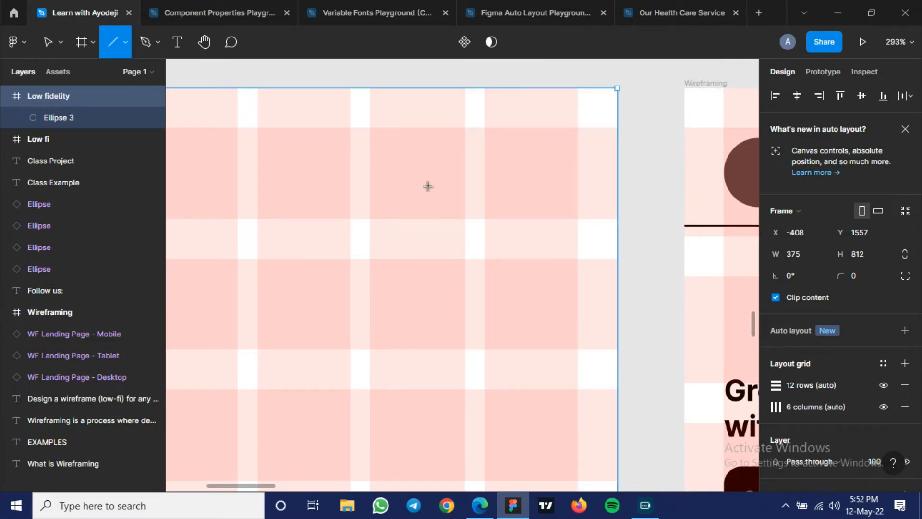
click(123, 44)
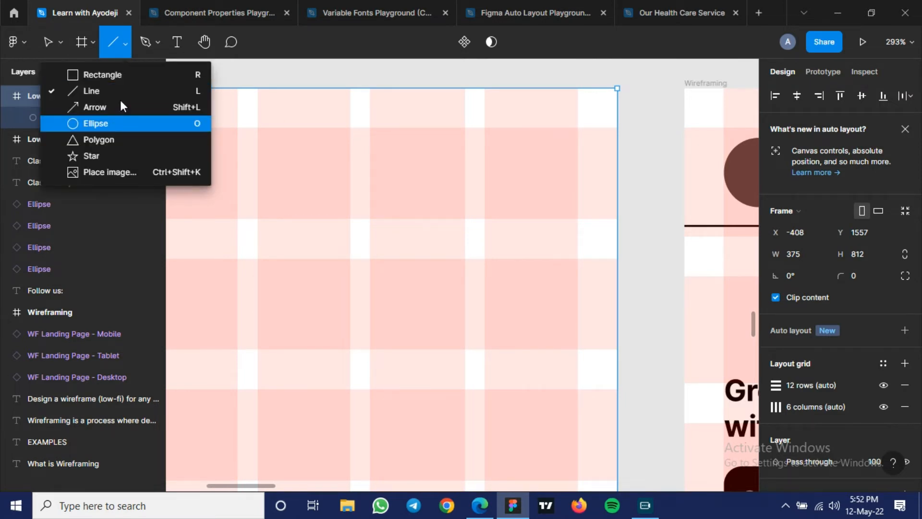
click(142, 91)
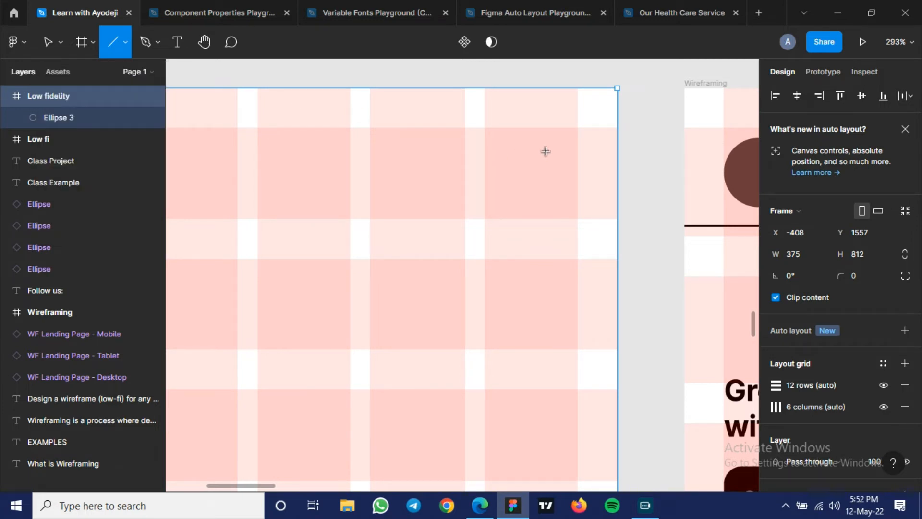
drag(482, 149, 578, 154)
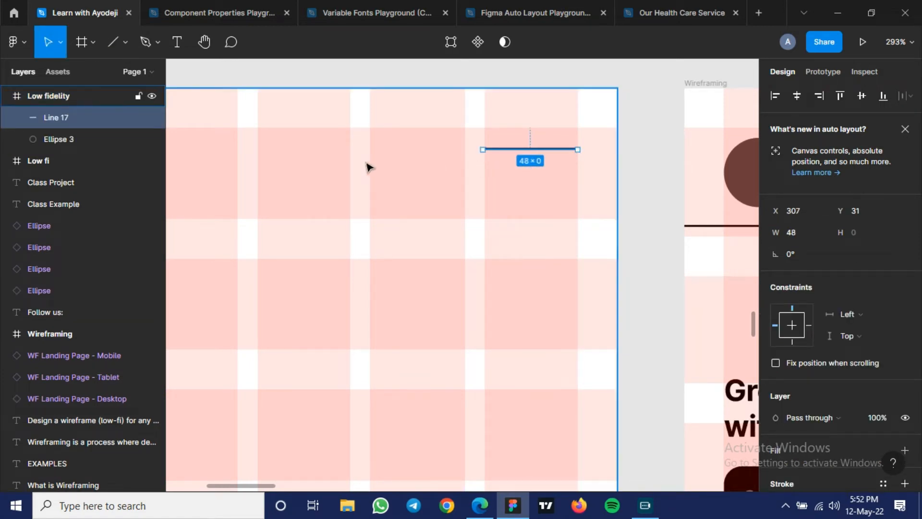
- Duplicate the line twice below the original, spacing the three lines 11 apart to form a hamburger menu icon
key(ctrl+d)
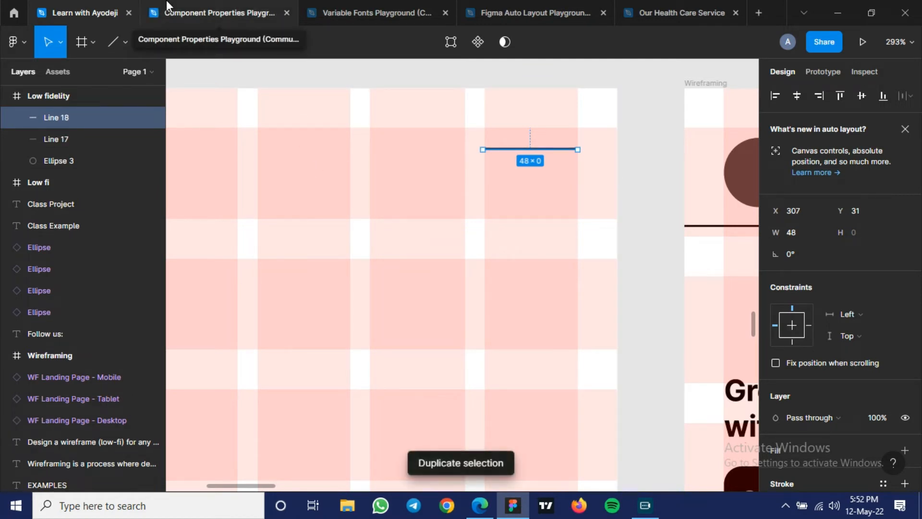
key(Down)
key(Down)
key(Down)
key(Down)
key(Down)
key(Down)
key(Down)
key(Down)
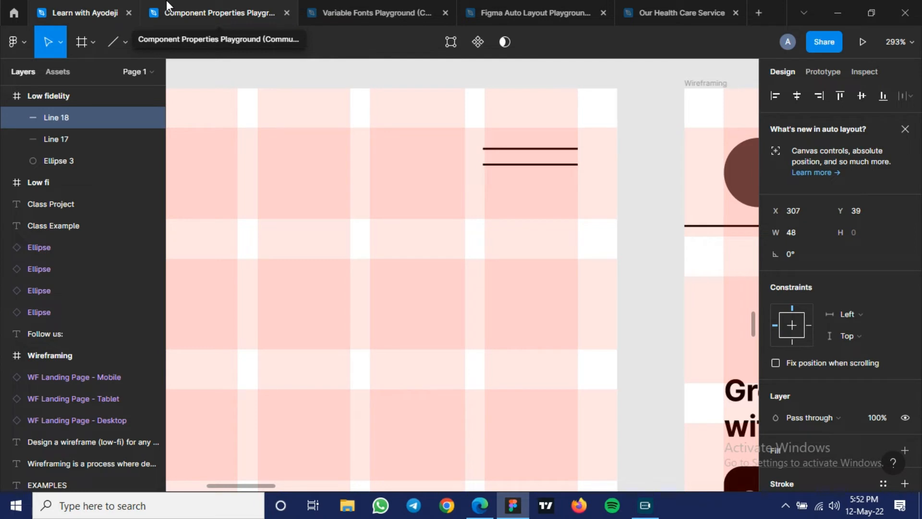
key(Down)
key(Down)
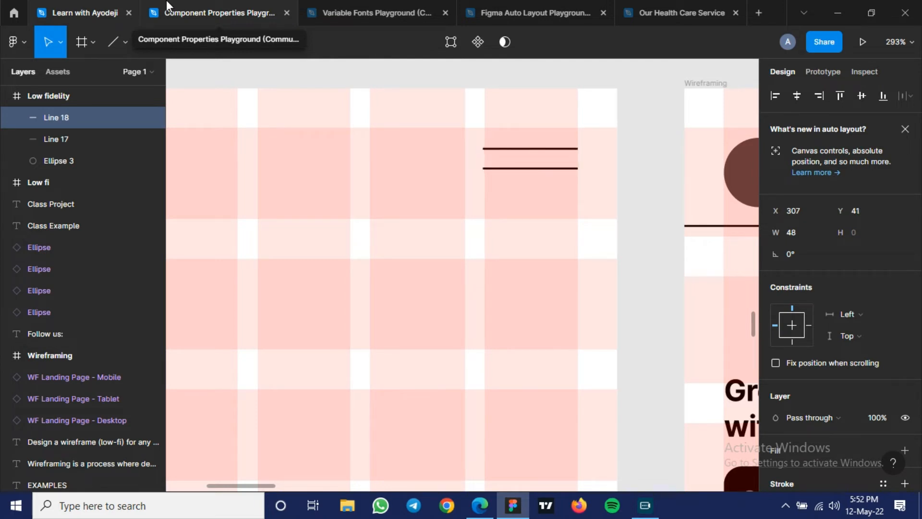
key(Down)
key(Up)
key(Down)
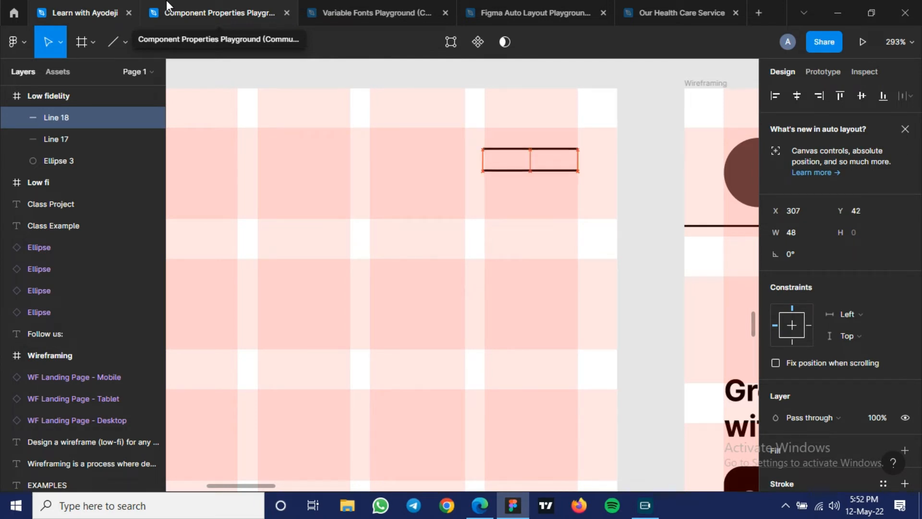
key(ctrl+d)
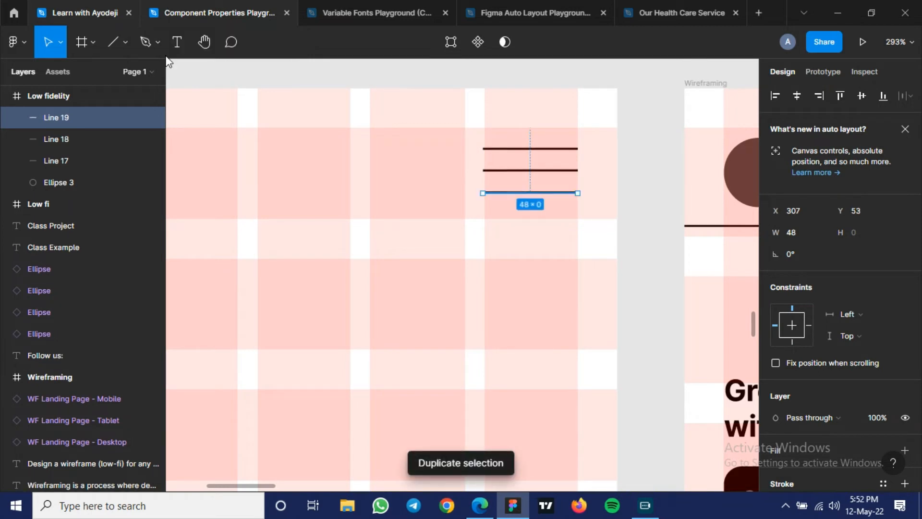
click(478, 141)
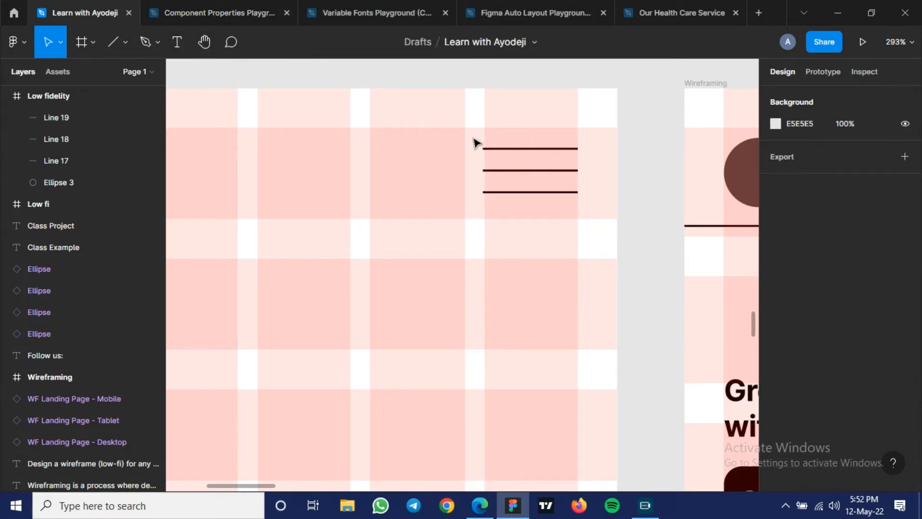
- Group the three menu icon lines
drag(474, 139, 583, 207)
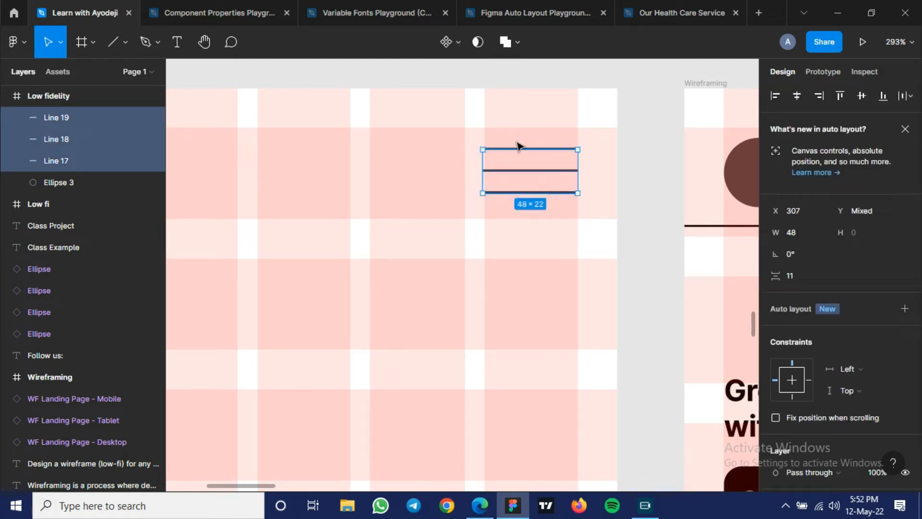
right_click(524, 172)
mouse_move(523, 172)
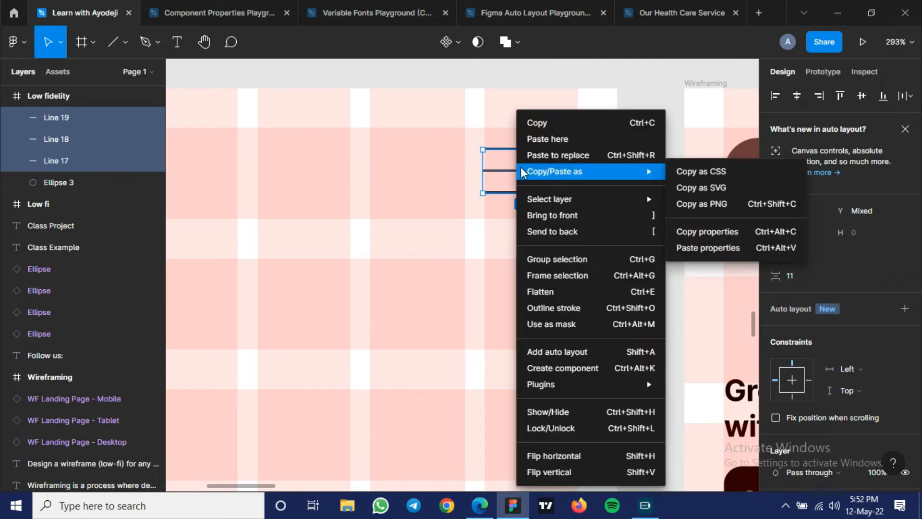
click(559, 269)
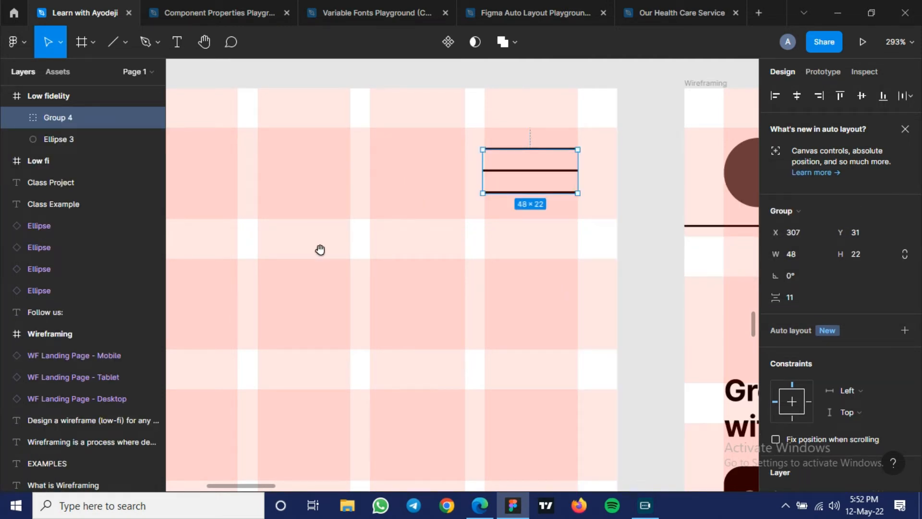
- Add the text REGISTER in the first row of the Low fidelity frame, between the circle logo and the menu icon
drag(320, 249, 503, 265)
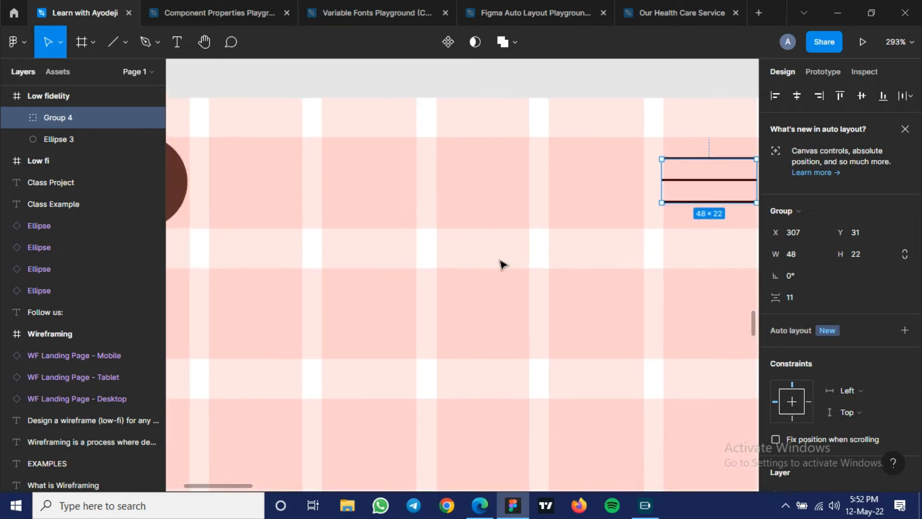
scroll(503, 264, down, 1)
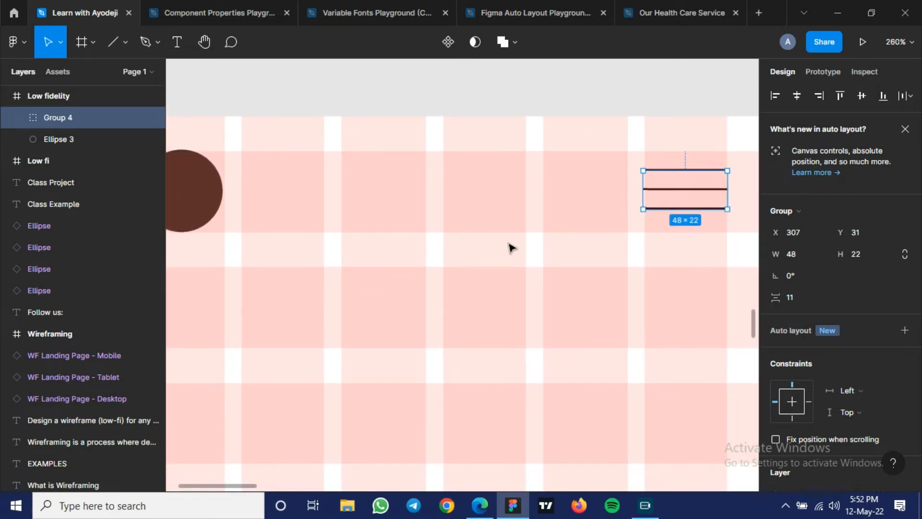
drag(498, 243, 490, 245)
scroll(463, 217, up, 3)
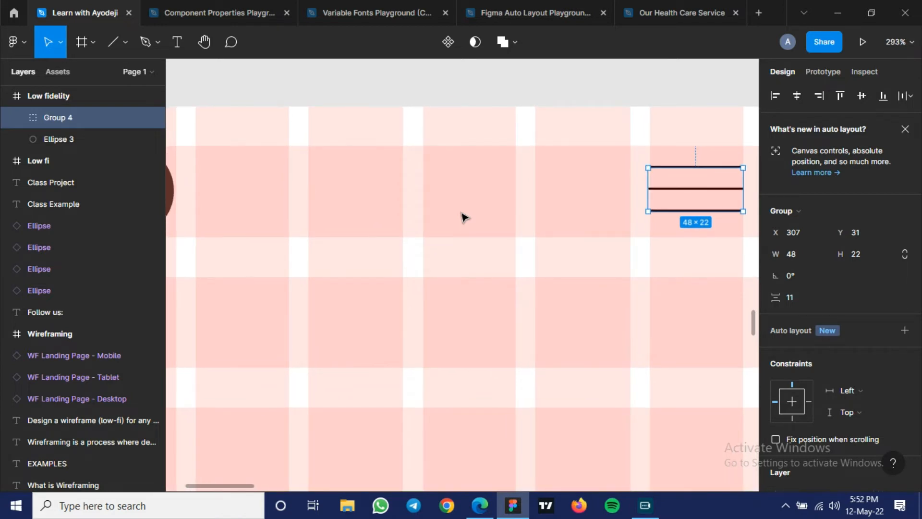
scroll(463, 217, down, 1)
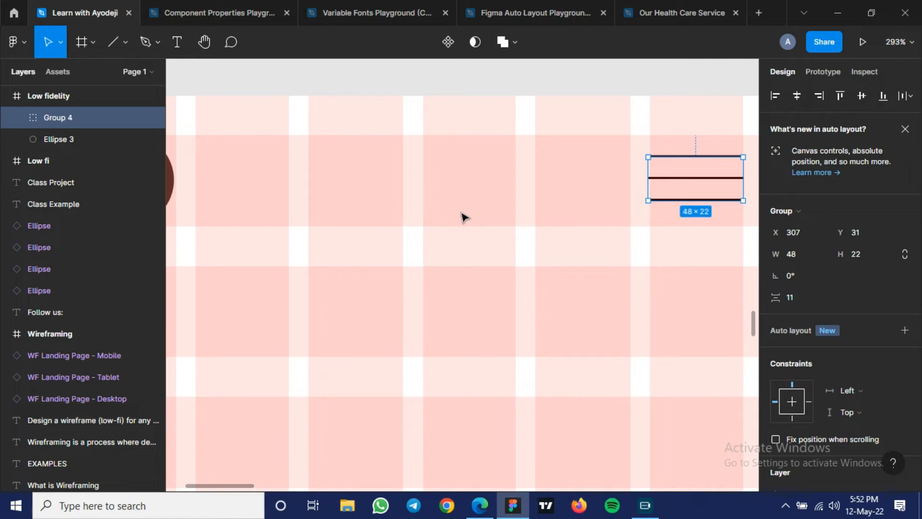
scroll(463, 217, down, 1)
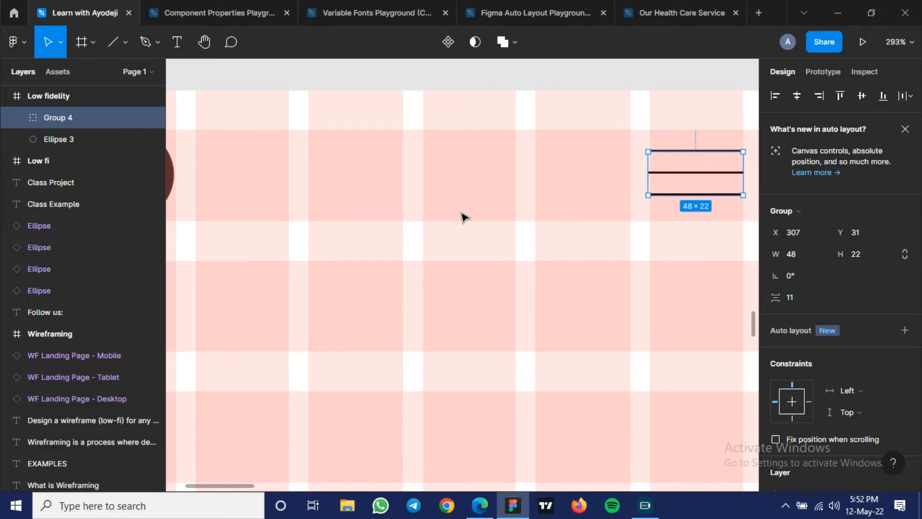
scroll(463, 217, down, 1)
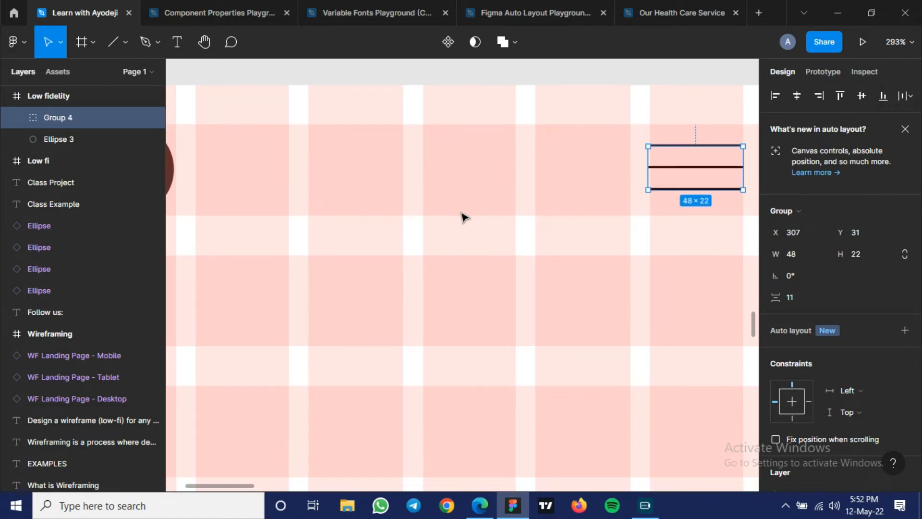
scroll(463, 217, up, 2)
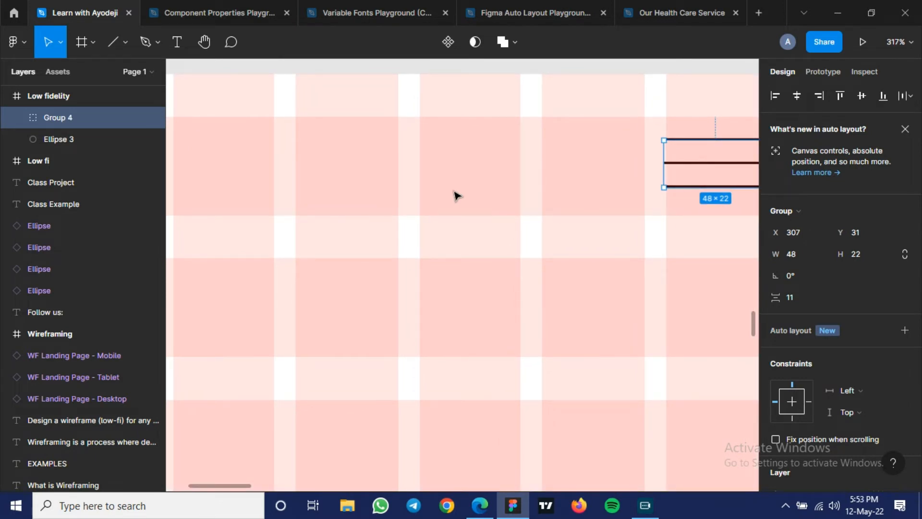
key(t)
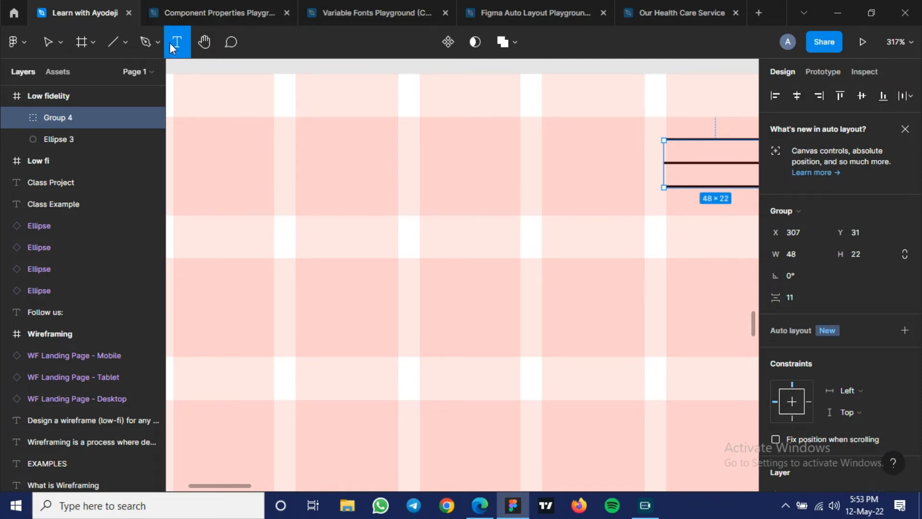
click(478, 169)
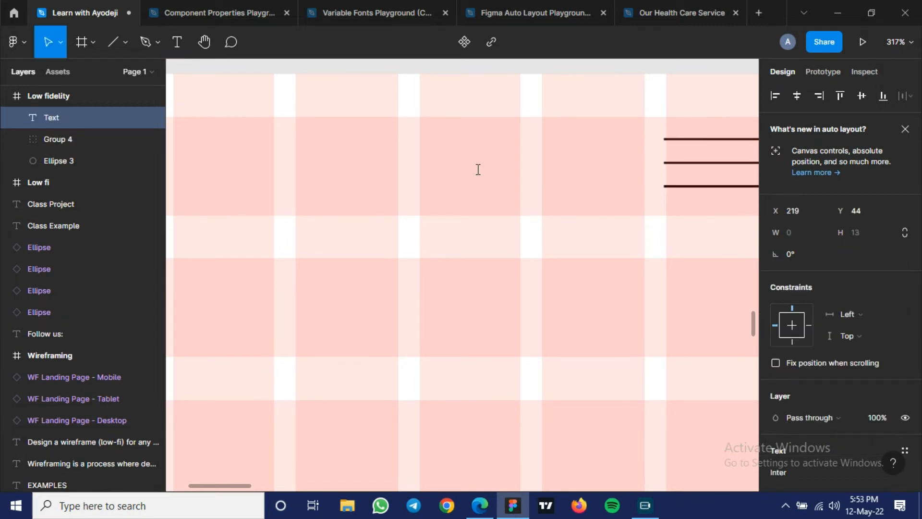
text(REGIS)
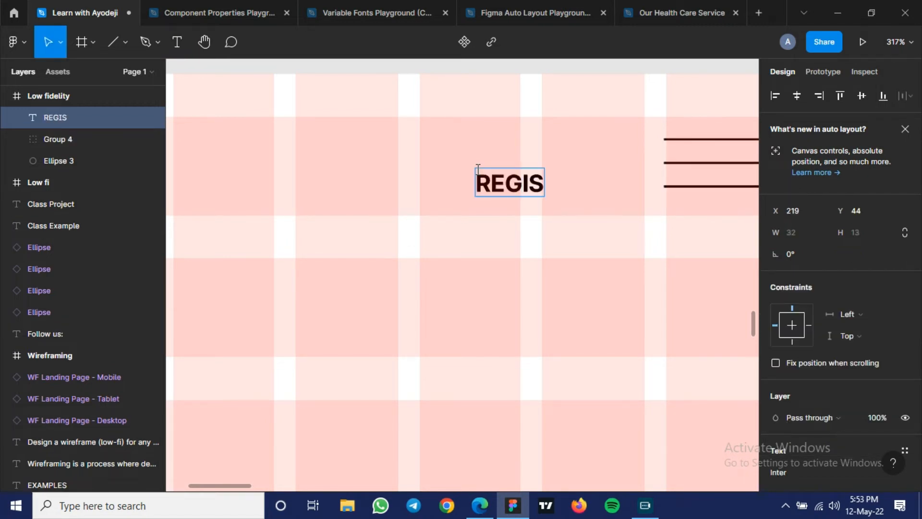
text(TER)
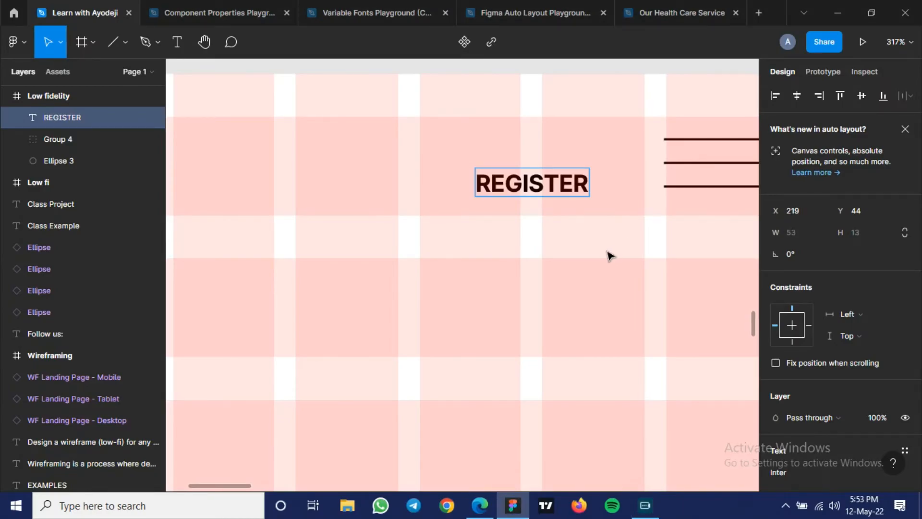
key(Escape)
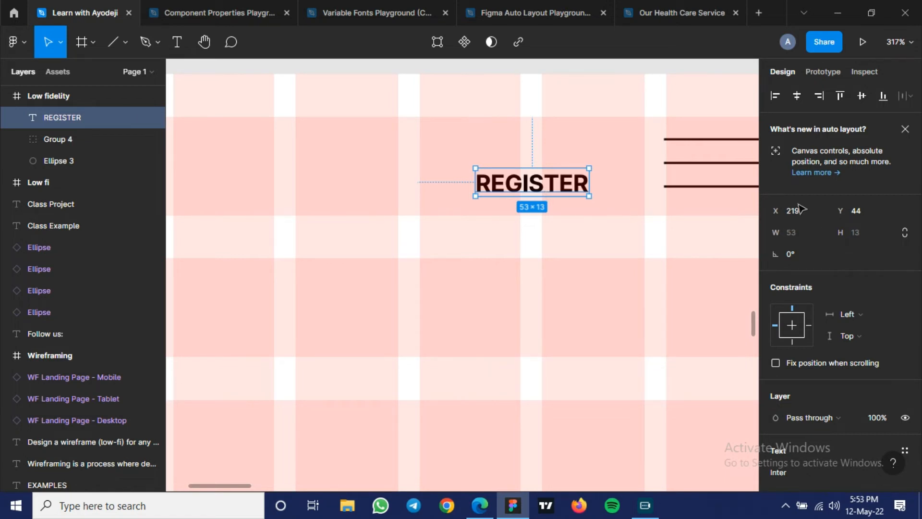
- Wrap the REGISTER text in an auto layout frame
click(687, 168)
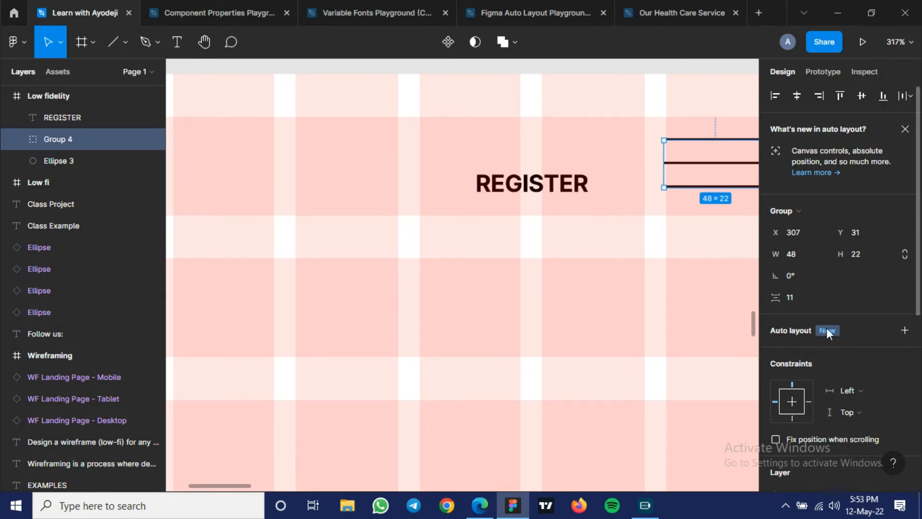
click(527, 185)
scroll(850, 263, down, 5)
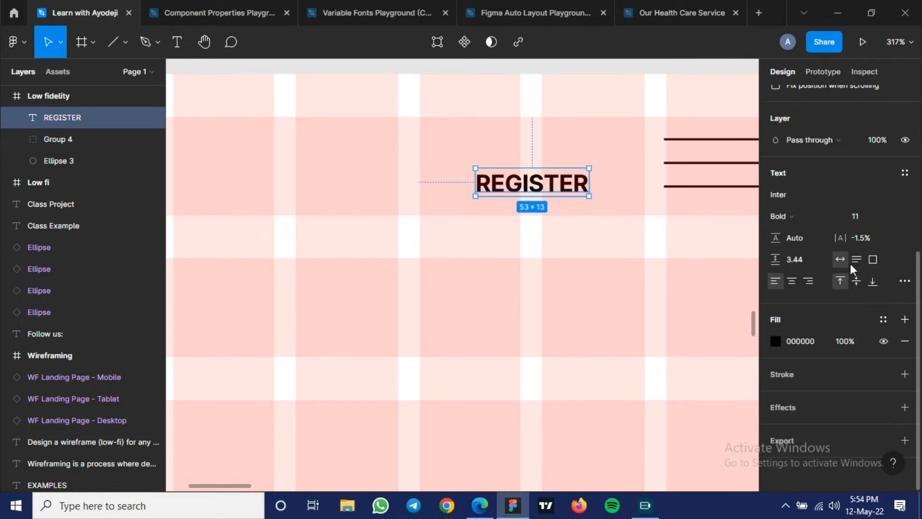
scroll(852, 269, up, 5)
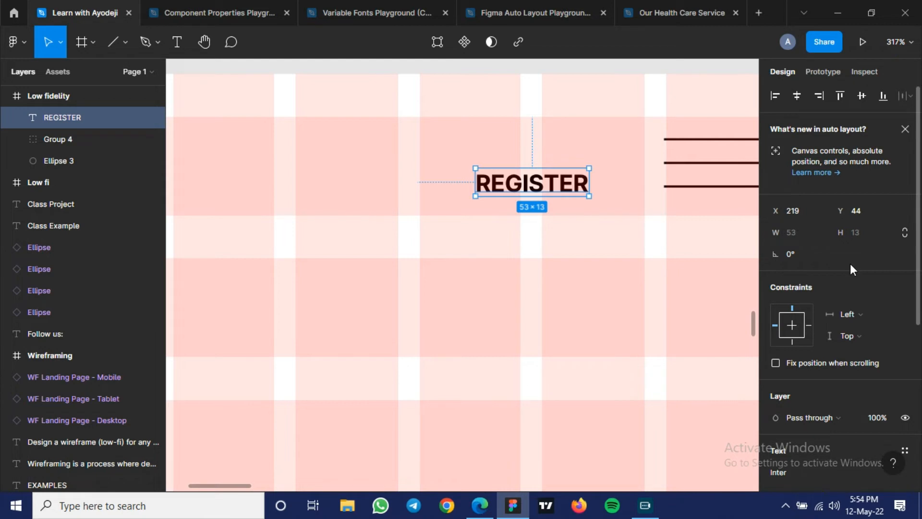
key(shift+a)
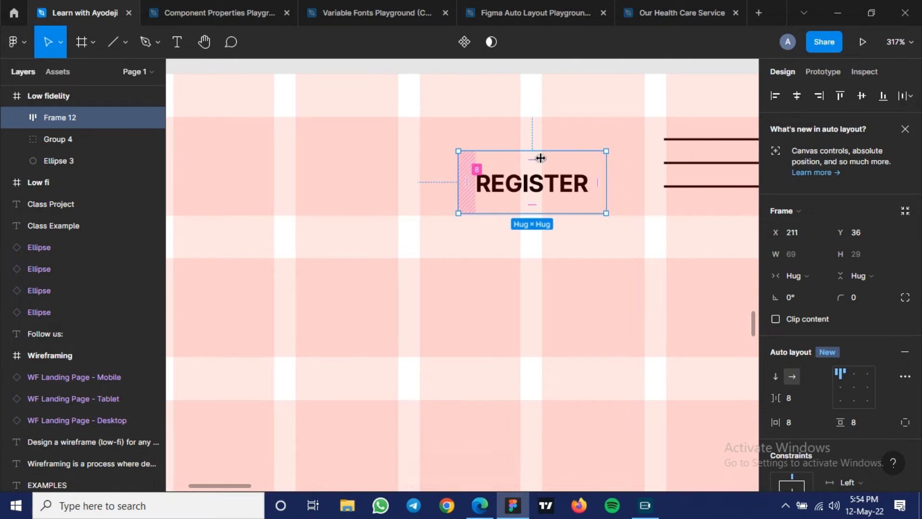
scroll(860, 356, down, 5)
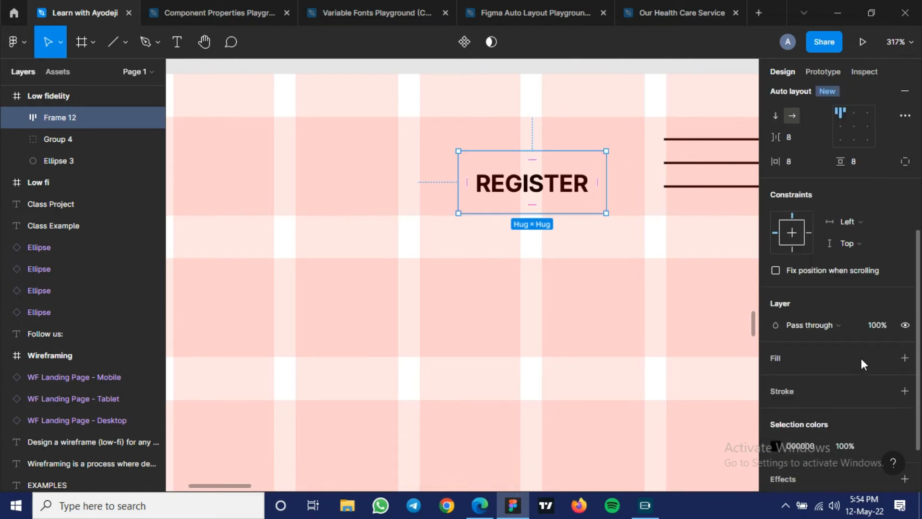
scroll(858, 173, up, 2)
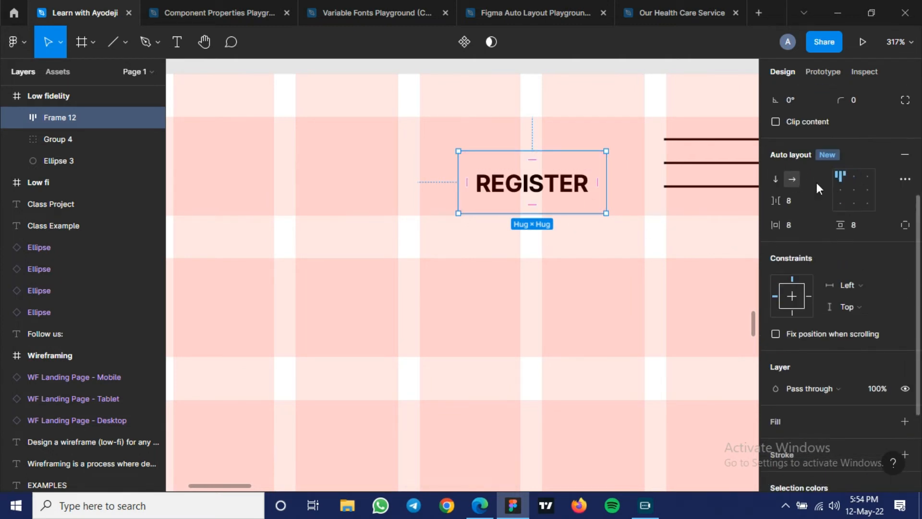
- Move the REGISTER frame up to X 210, Y 27 and set its auto layout alignment to center
drag(528, 191, 525, 172)
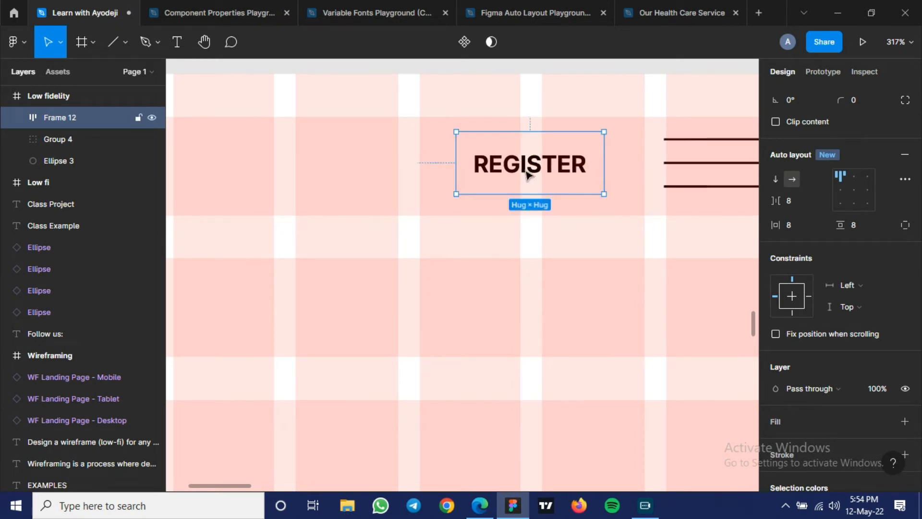
click(841, 189)
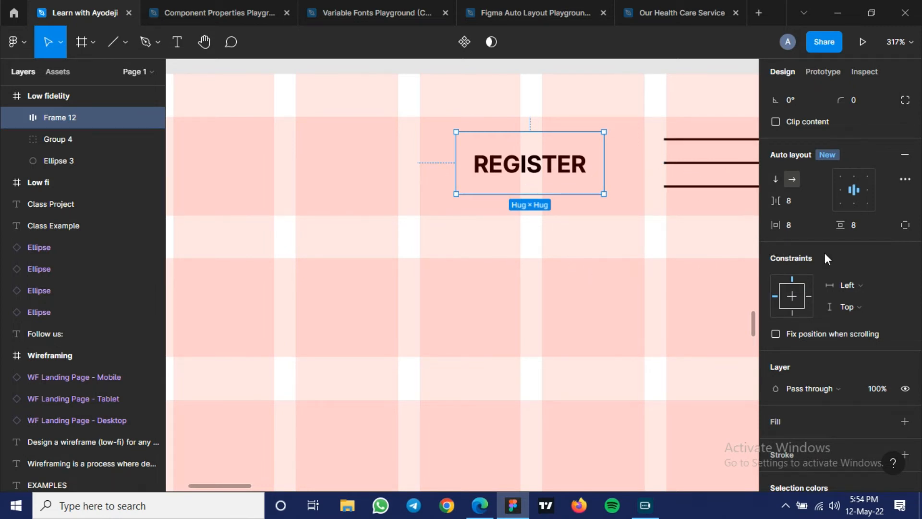
scroll(825, 253, down, 3)
scroll(825, 252, up, 6)
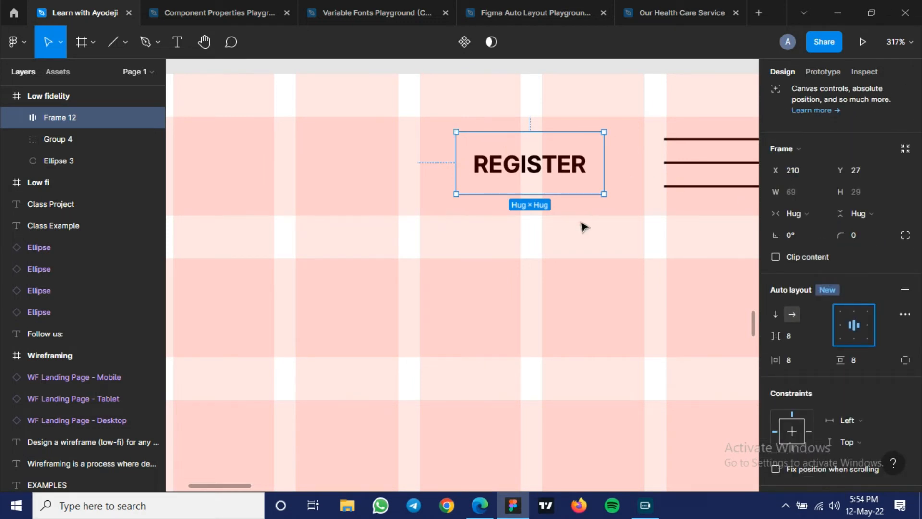
- Add a solid fill to the REGISTER frame and hide the layout grids
scroll(877, 286, down, 6)
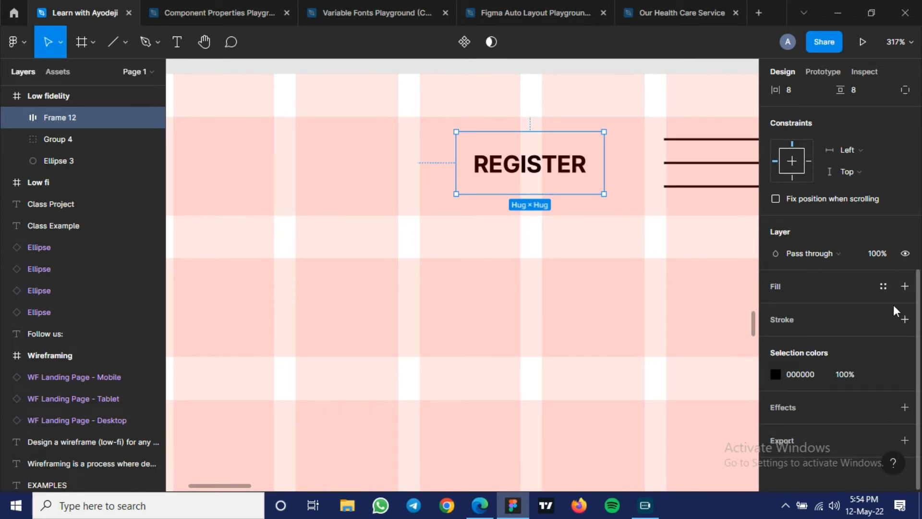
click(905, 286)
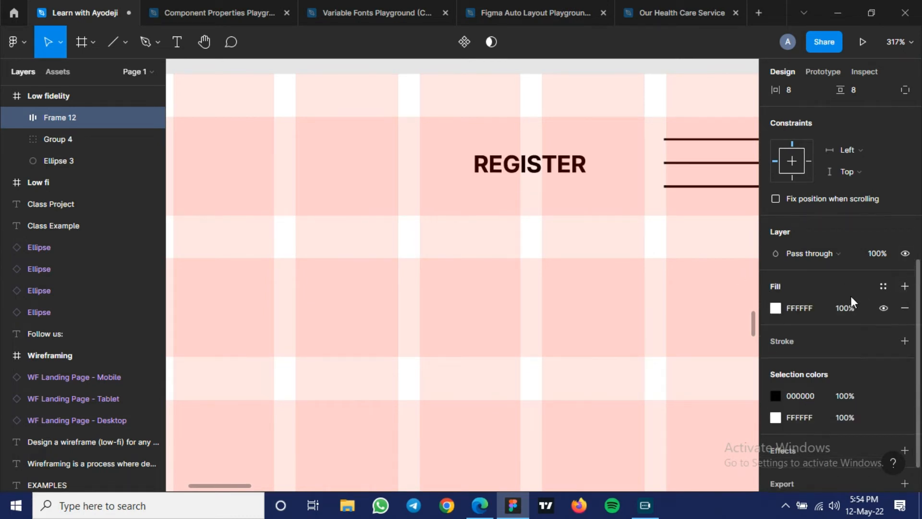
scroll(846, 296, down, 1)
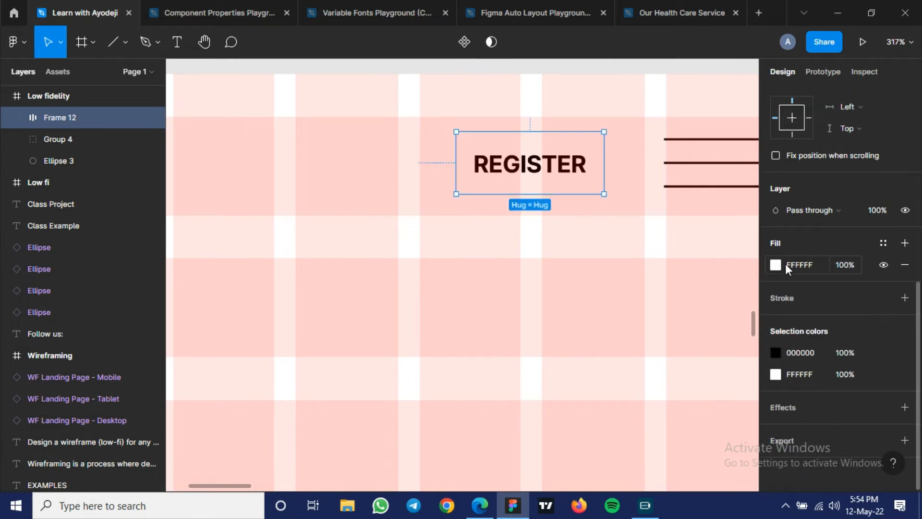
key(ctrl+shift+4)
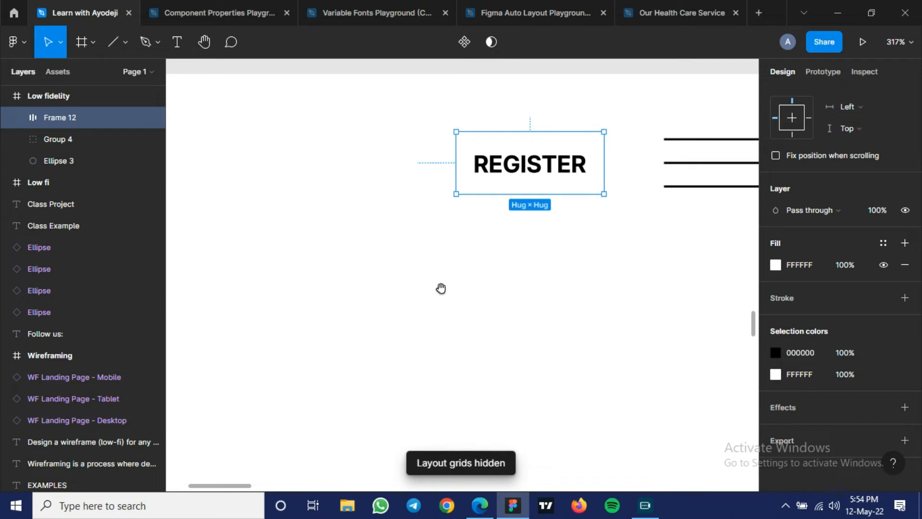
drag(586, 297, 593, 298)
scroll(593, 299, left, 5)
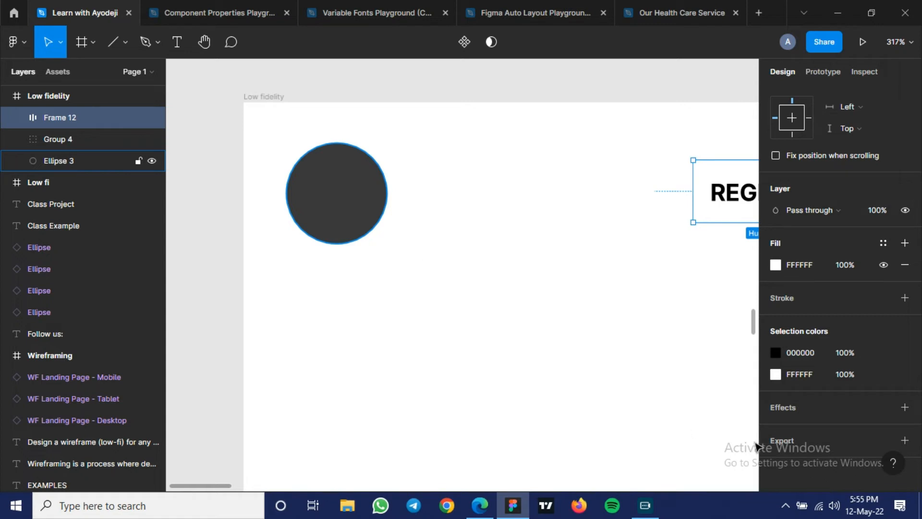
- Set the REGISTER frame's fill to 393939 by sampling the circle logo's colour with the eyedropper
click(774, 264)
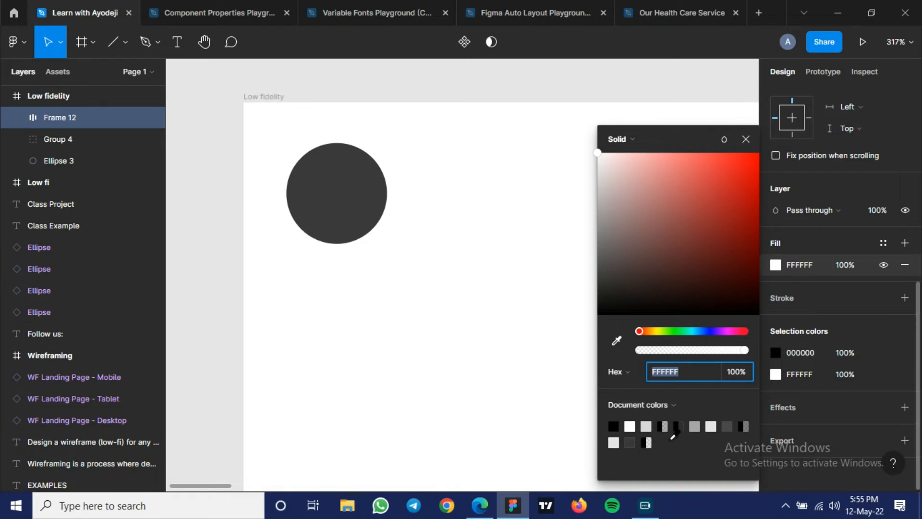
click(745, 140)
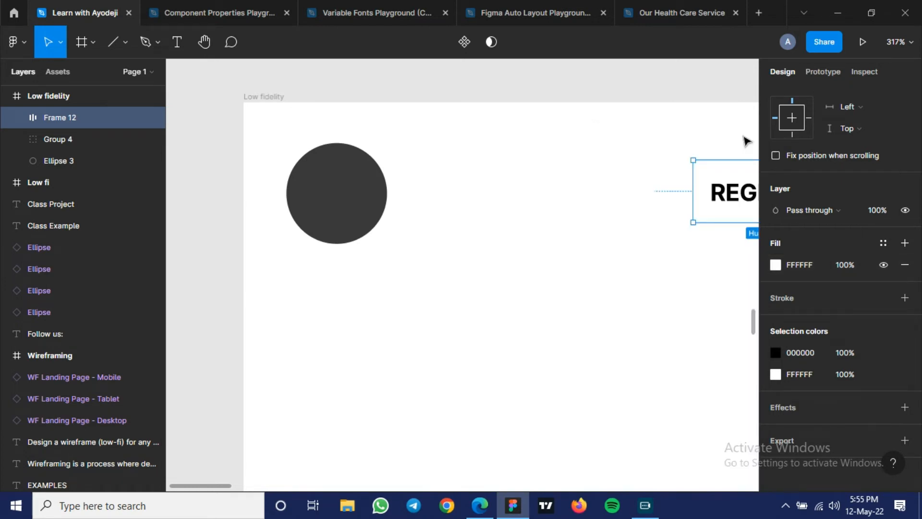
click(775, 265)
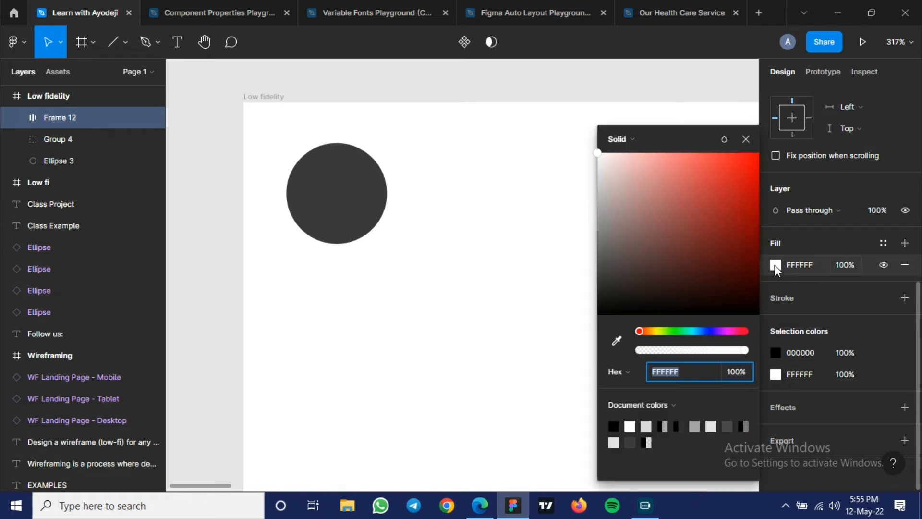
click(617, 342)
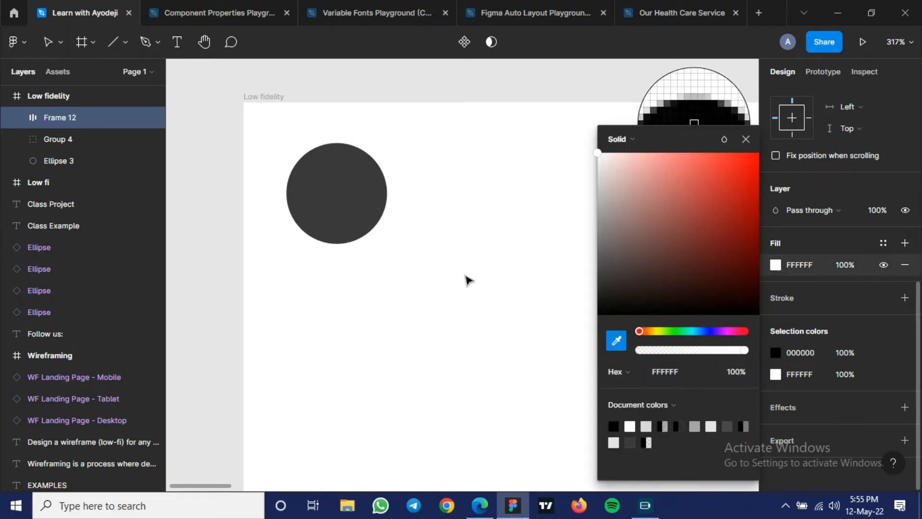
click(353, 193)
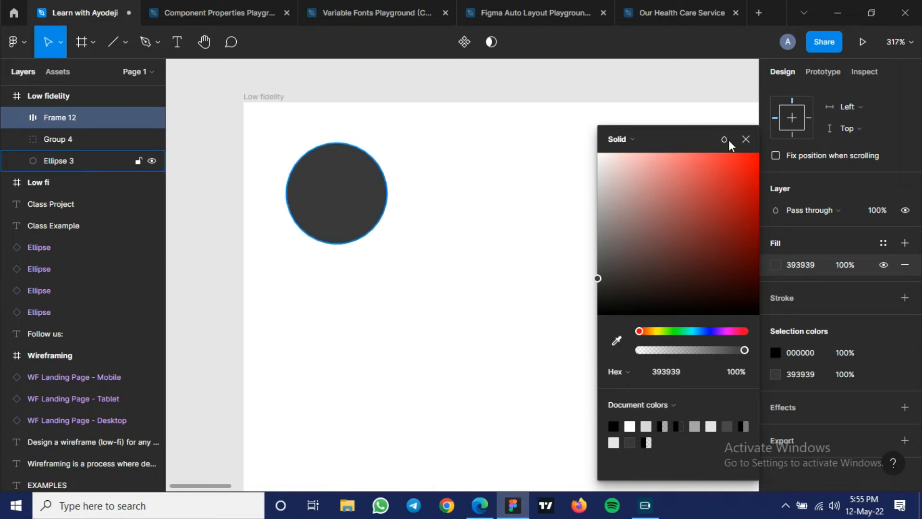
click(746, 139)
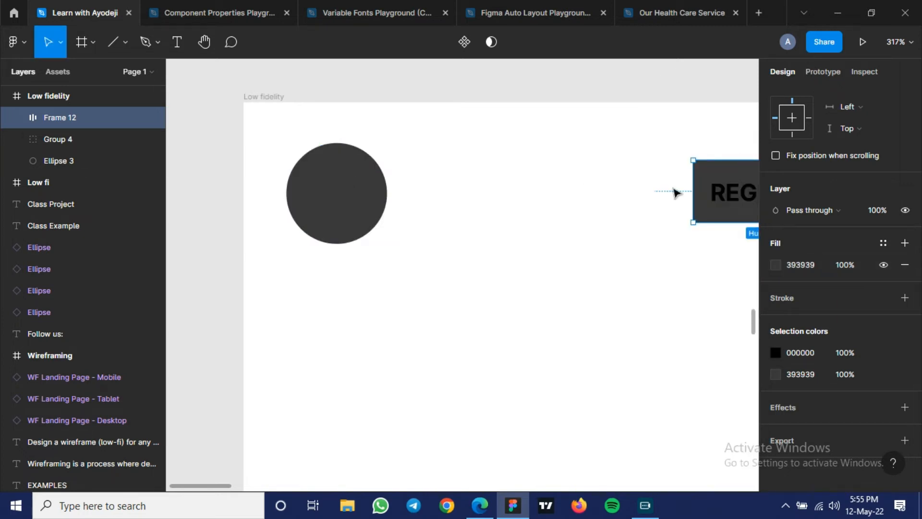
key(i)
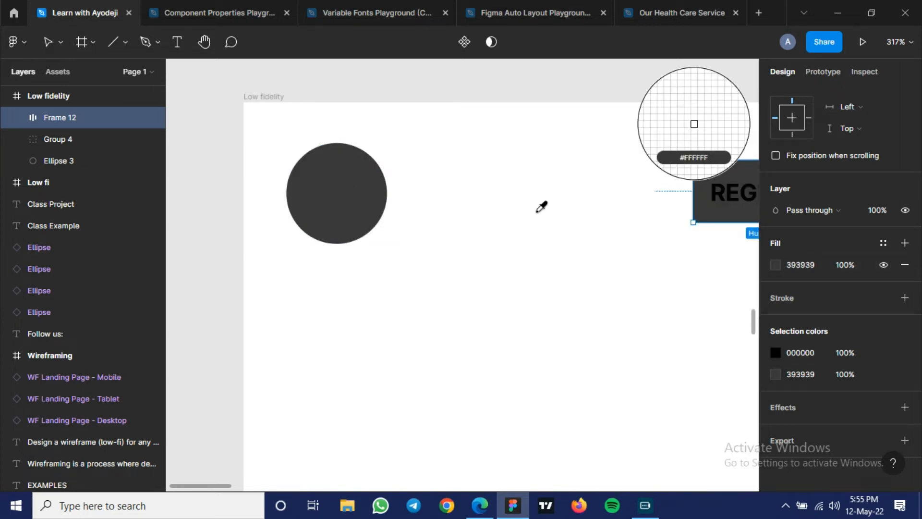
click(321, 182)
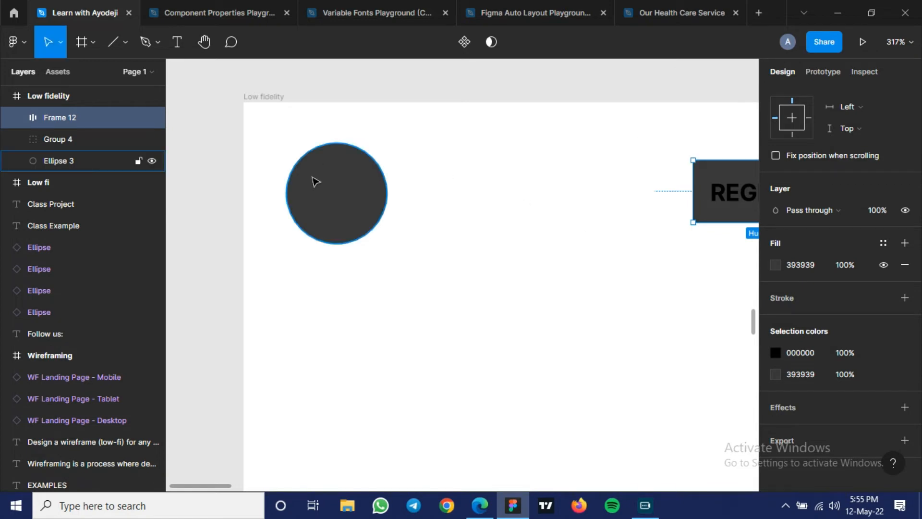
drag(578, 237, 370, 235)
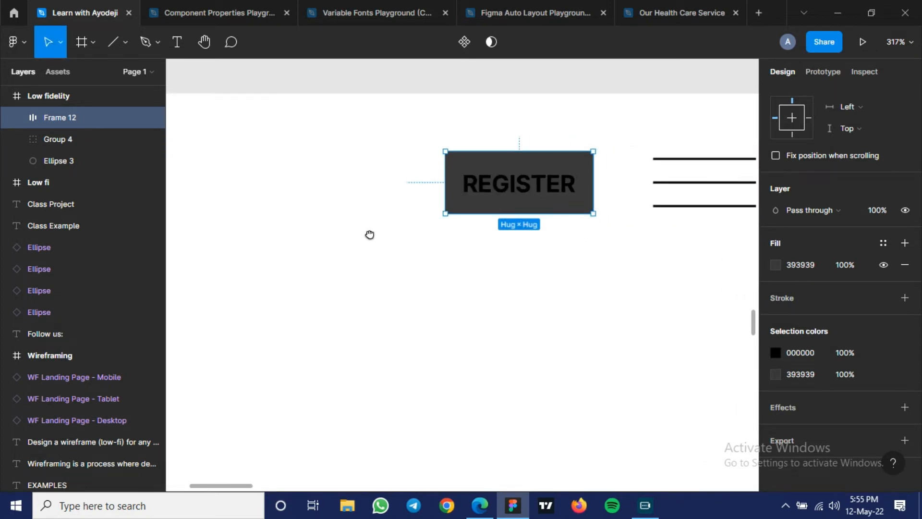
- Set the REGISTER text's fill to white by sampling the blank canvas area with the eyedropper
click(522, 186)
scroll(823, 281, down, 3)
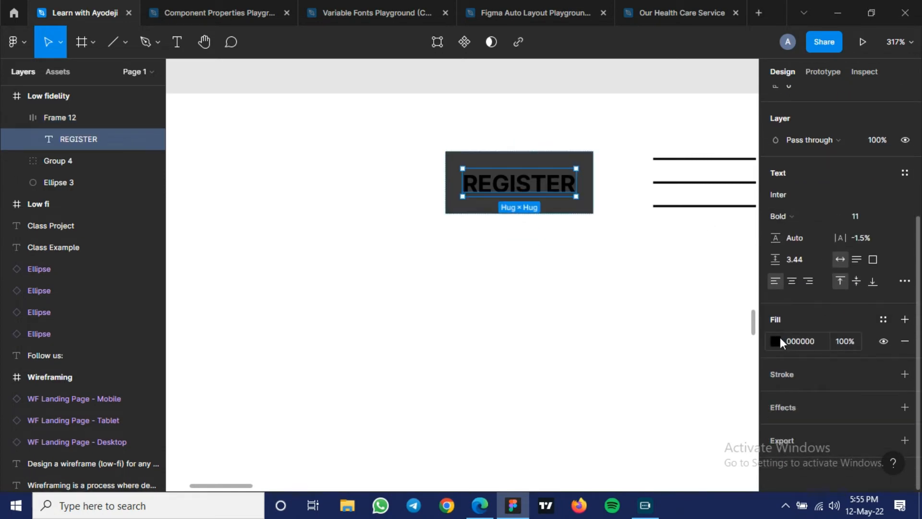
click(776, 338)
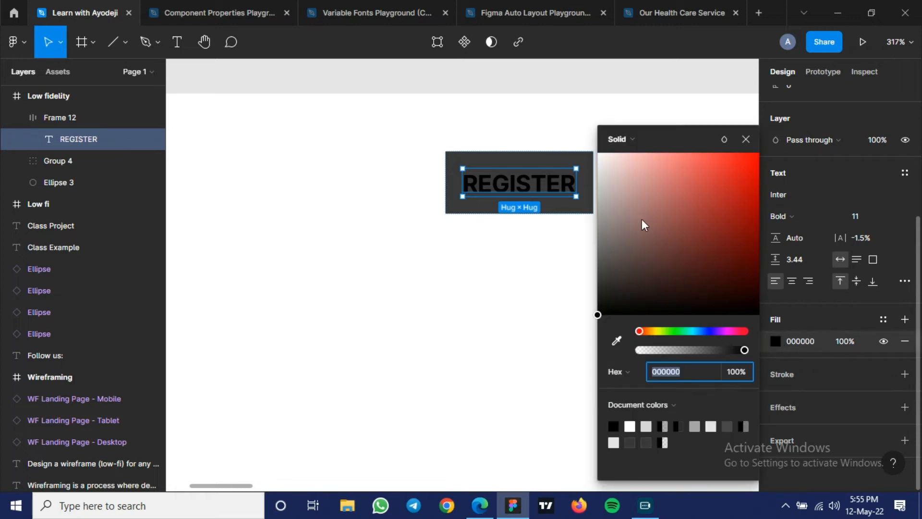
click(616, 340)
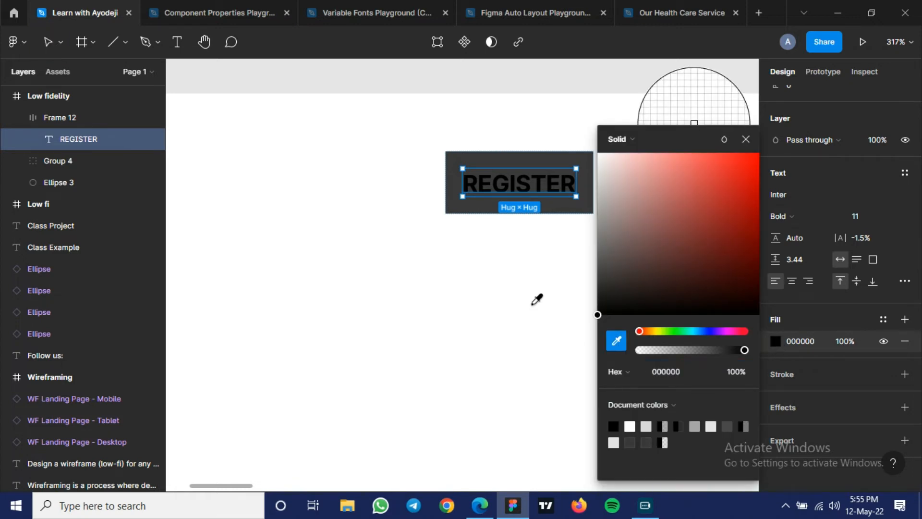
click(533, 308)
click(534, 309)
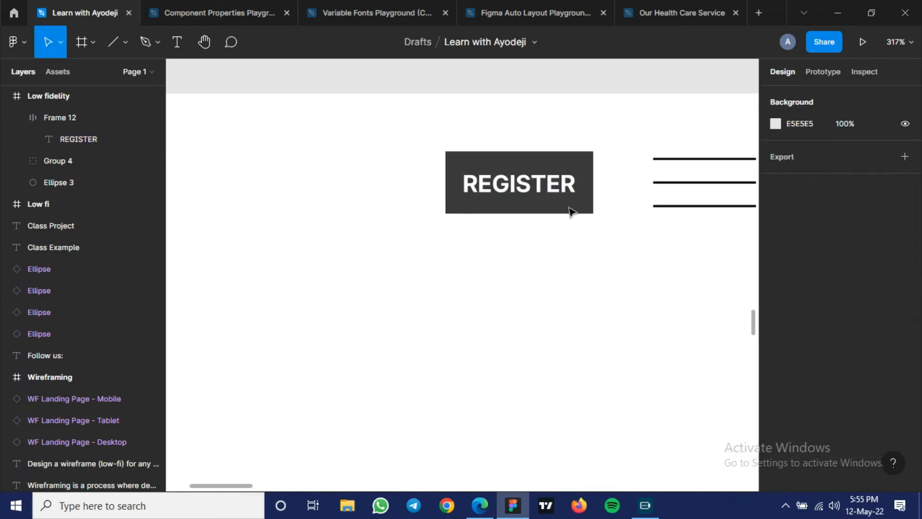
- Set the REGISTER frame's corner radius to 5
click(572, 210)
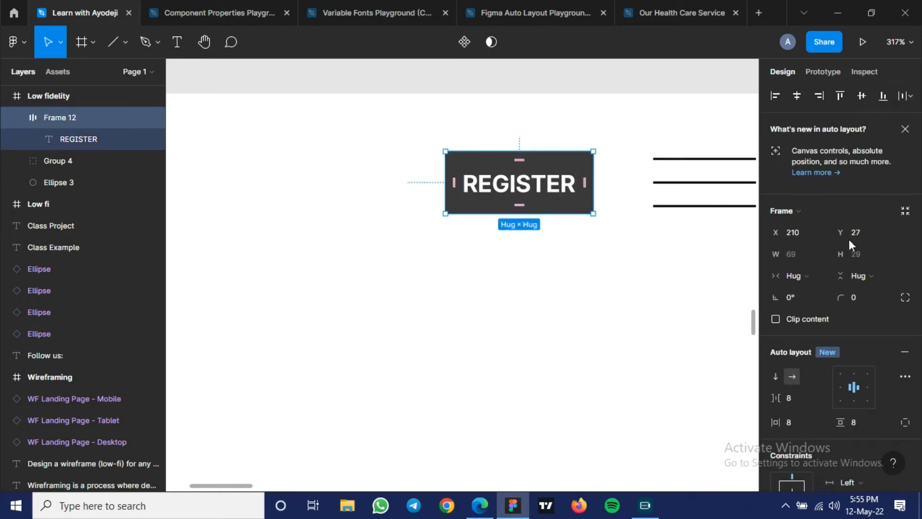
click(841, 299)
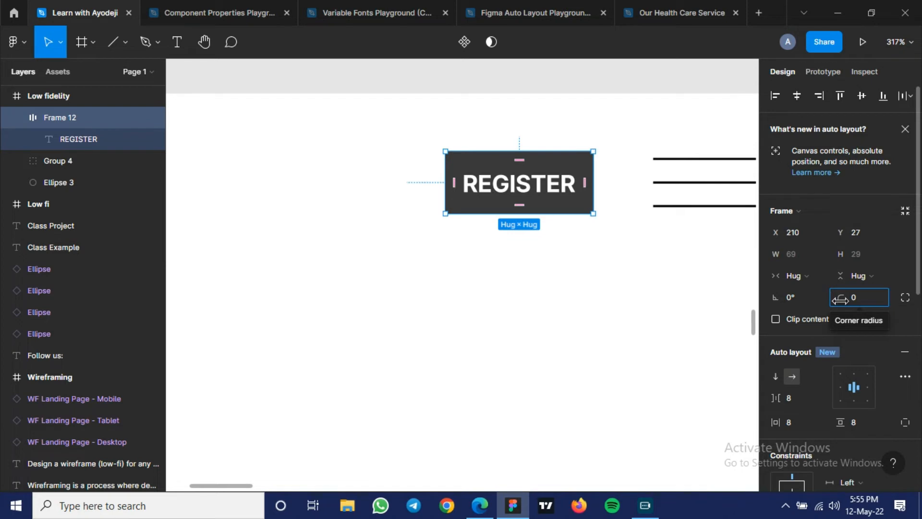
text(4)
key(Return)
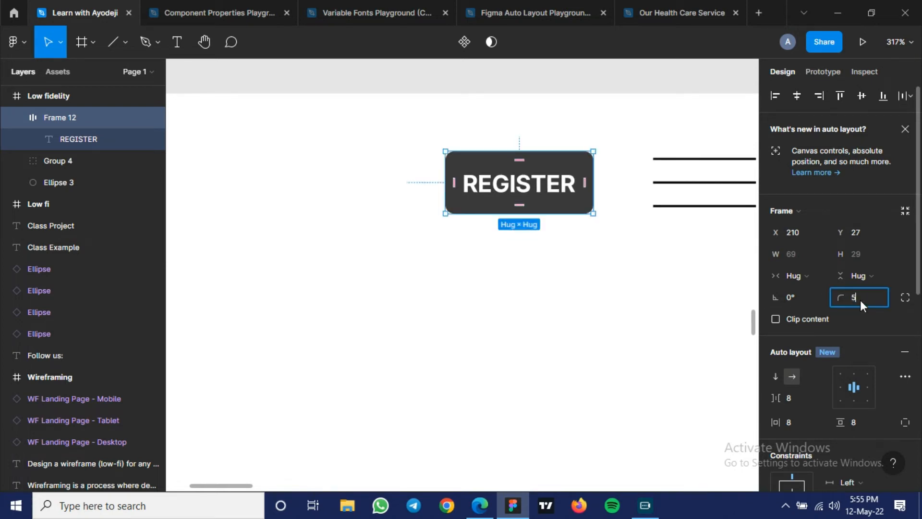
key(Return)
click(633, 285)
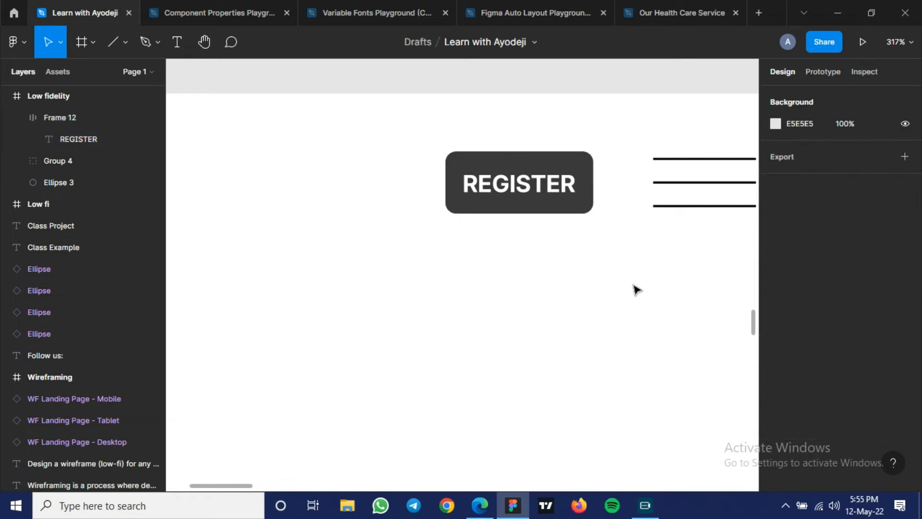
- Set the REGISTER frame's corner radius to 10
click(568, 212)
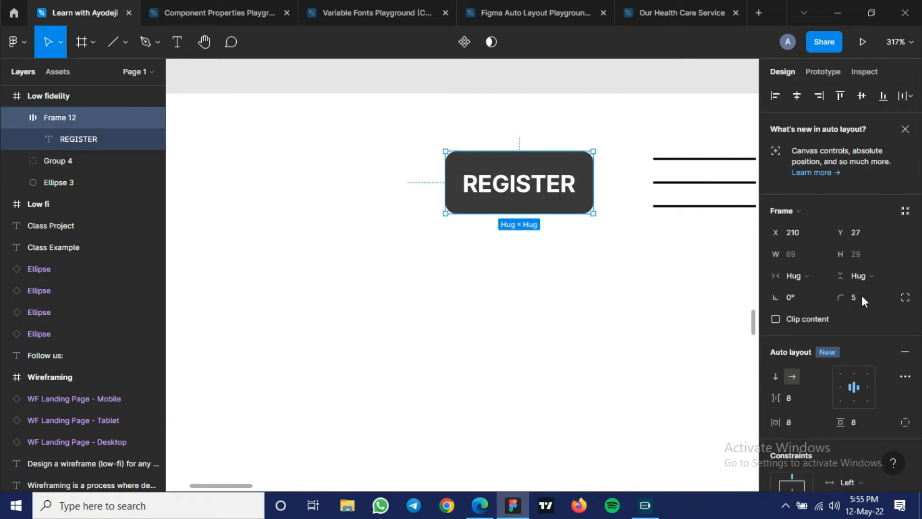
click(854, 295)
text(1)
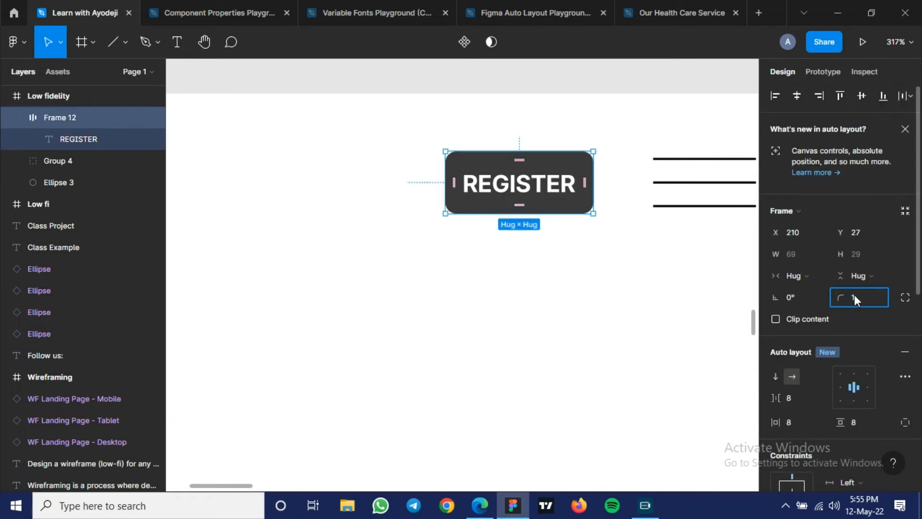
text(0)
key(Return)
click(664, 291)
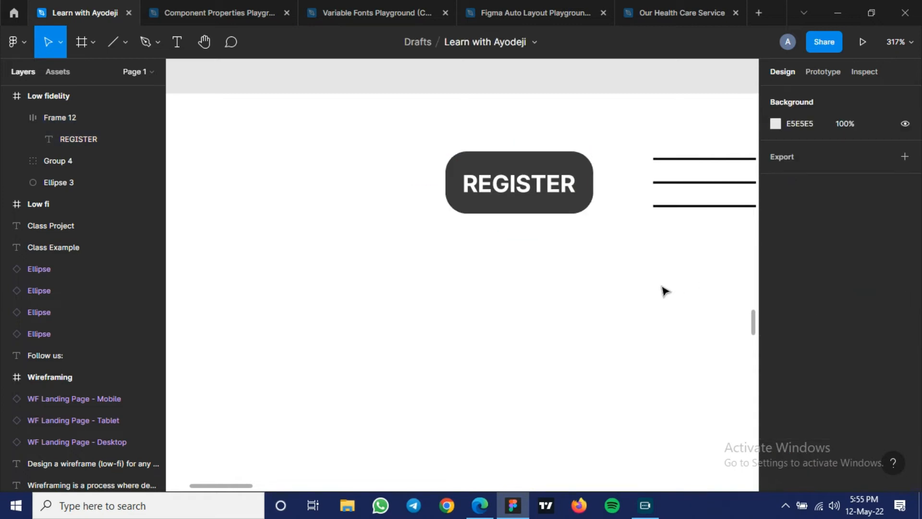
- Set the REGISTER frame's corner radius to 6
scroll(542, 294, down, 2)
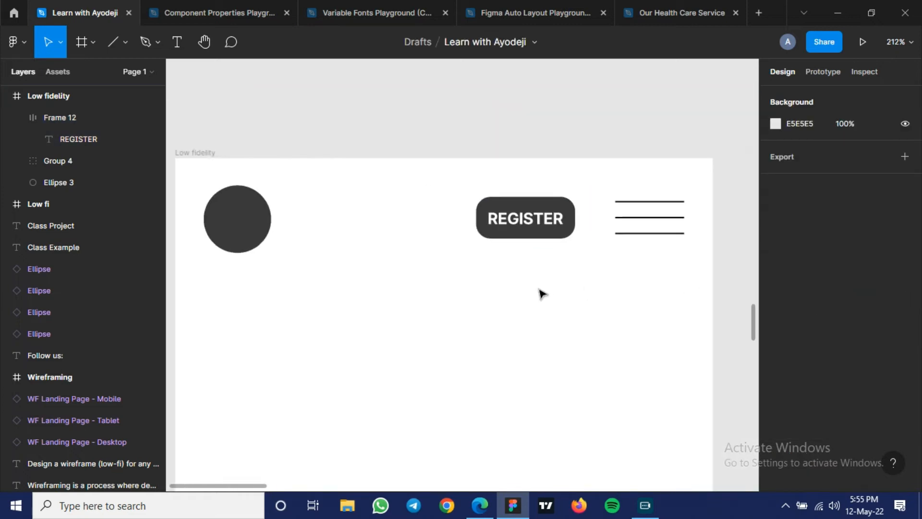
click(548, 233)
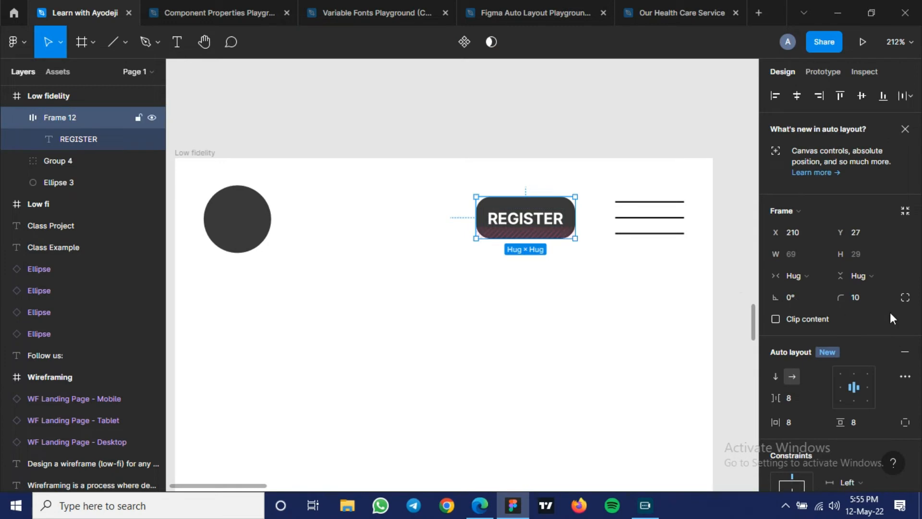
click(869, 300)
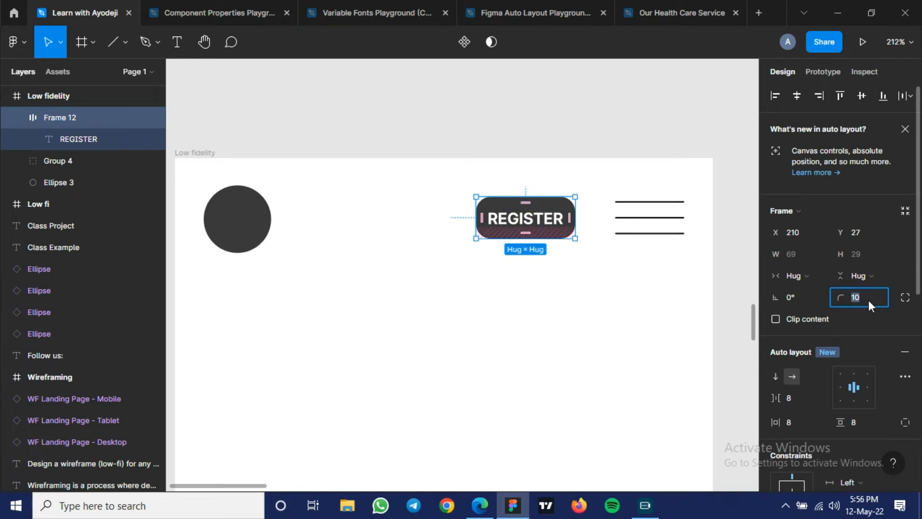
key(Return)
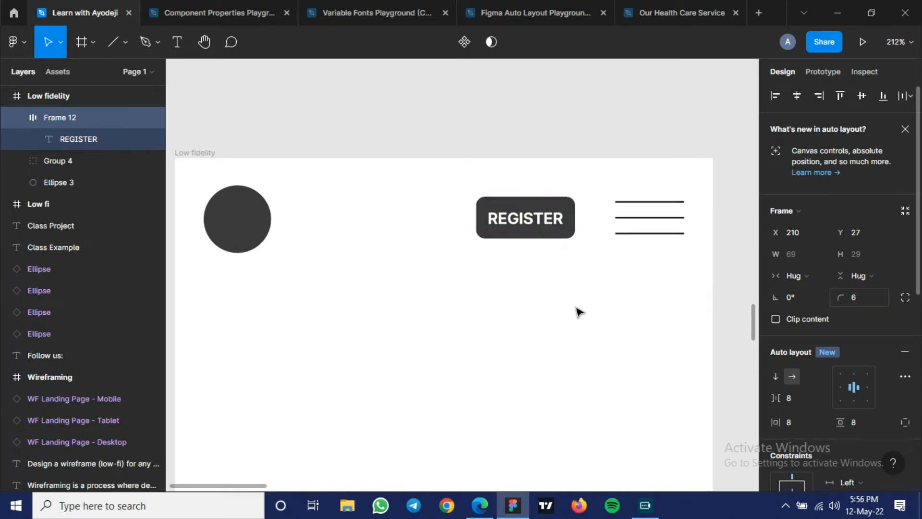
click(577, 307)
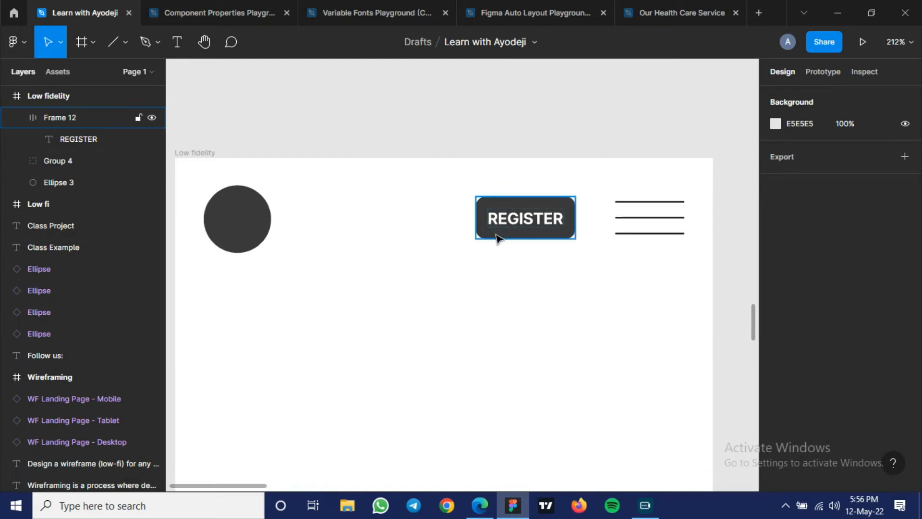
- Duplicate the REGISTER button to X 135, Y 27 and change the copy's text to LOGIN
click(496, 237)
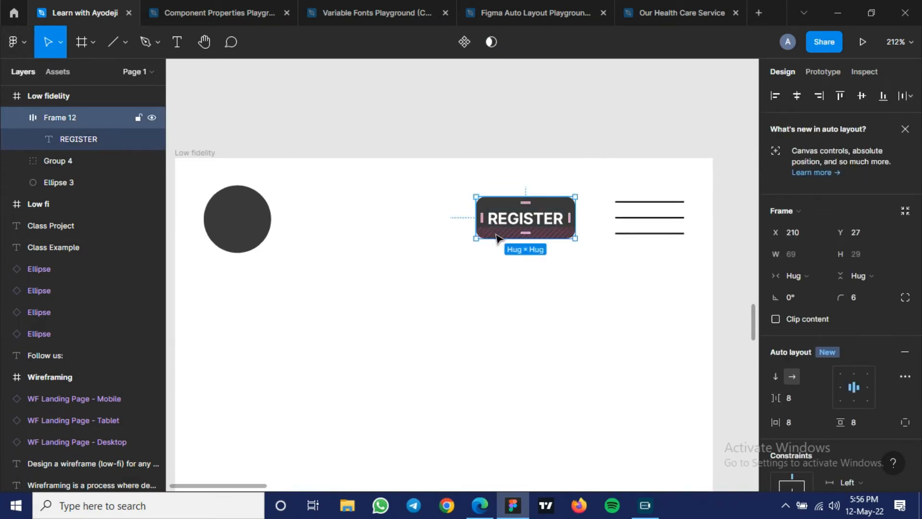
drag(496, 237, 393, 237)
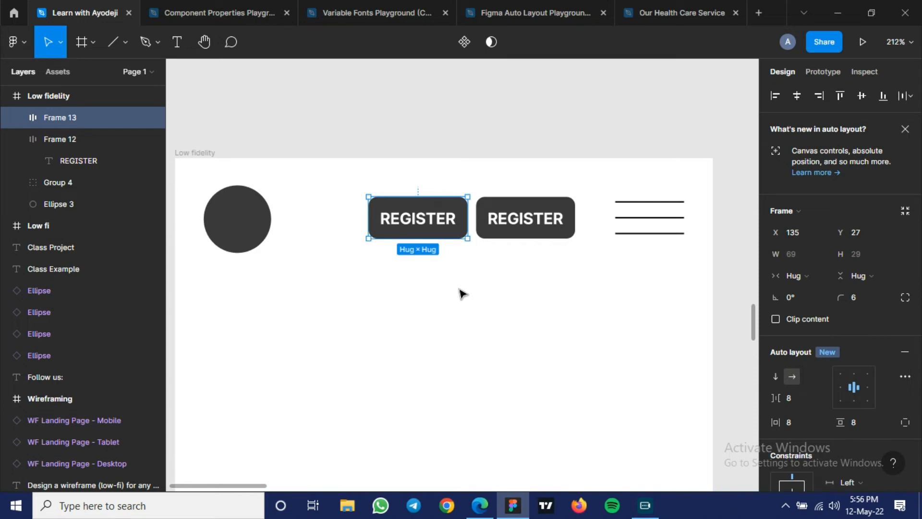
click(419, 222)
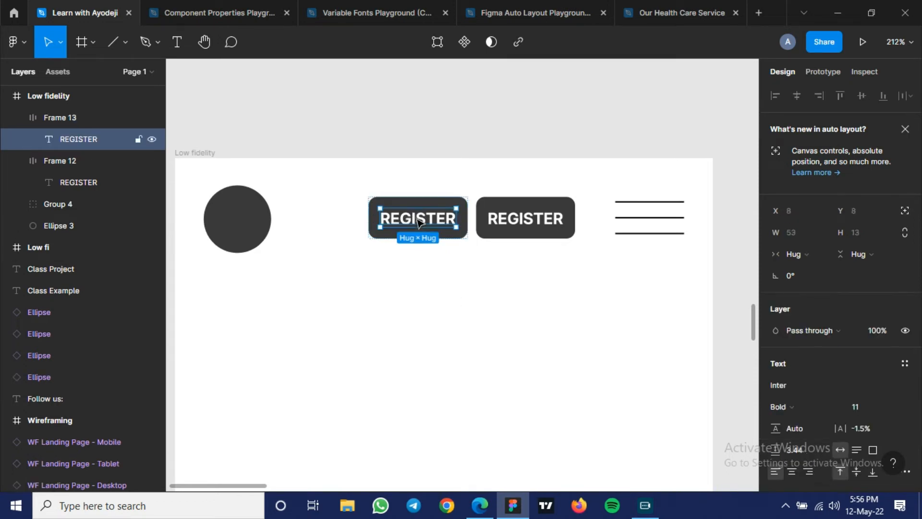
double_click(419, 220)
text(LOGIN)
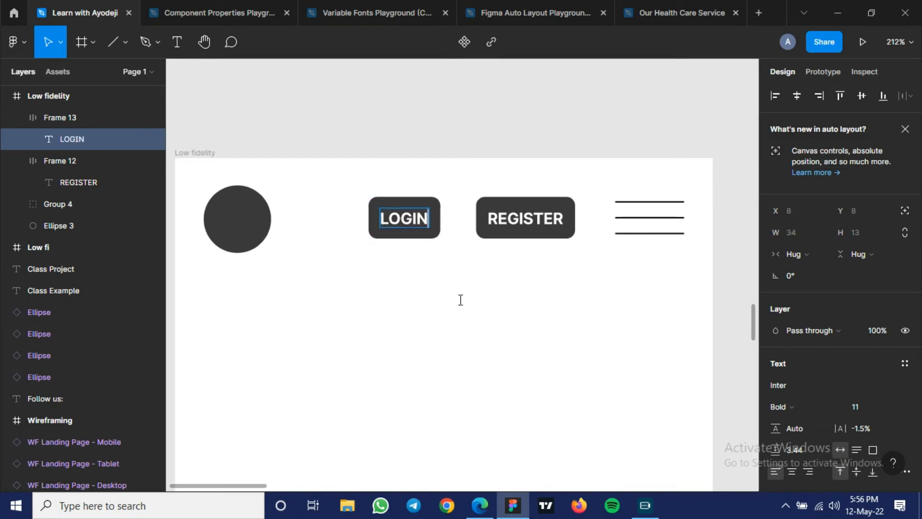
key(Escape)
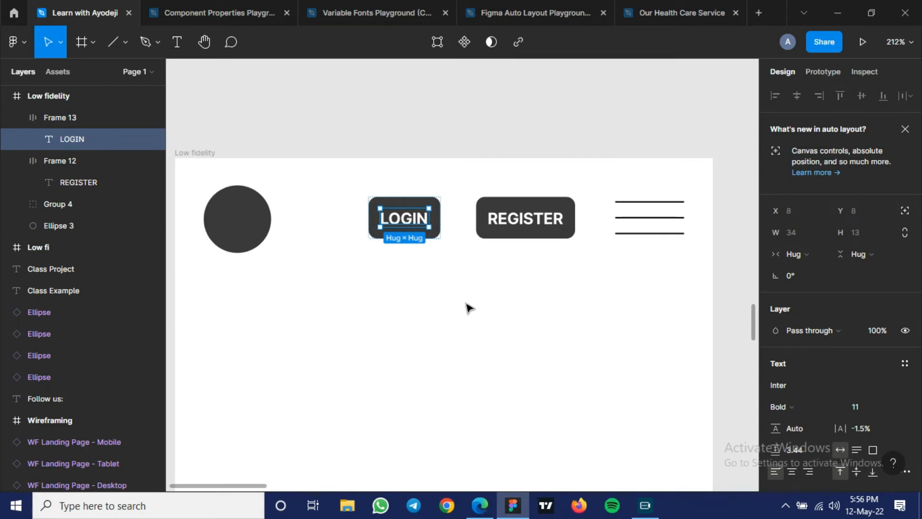
click(458, 404)
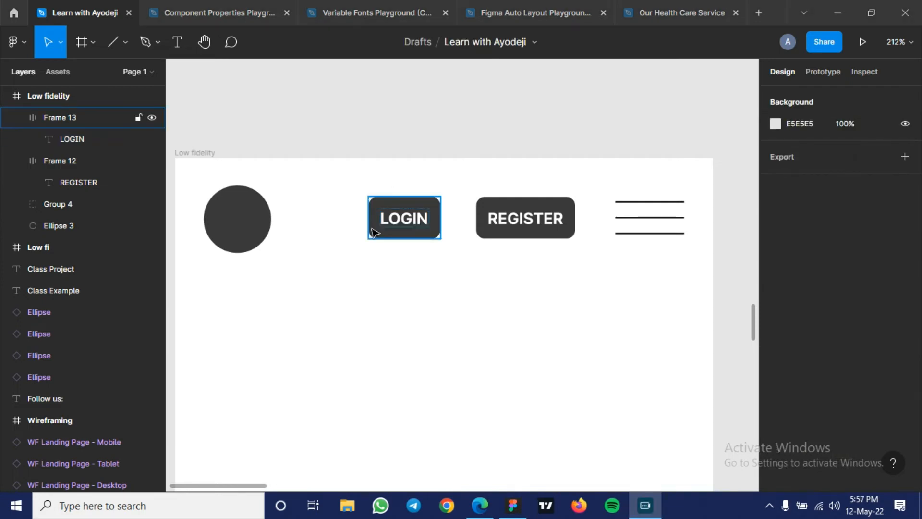
- Examine the LOGIN frame's advanced auto layout settings, including the spacing mode options
scroll(383, 226, up, 3)
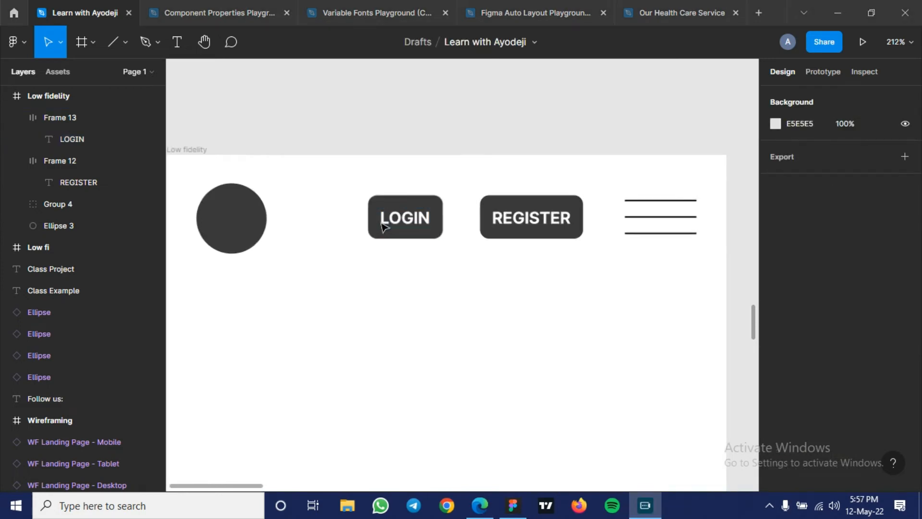
click(392, 244)
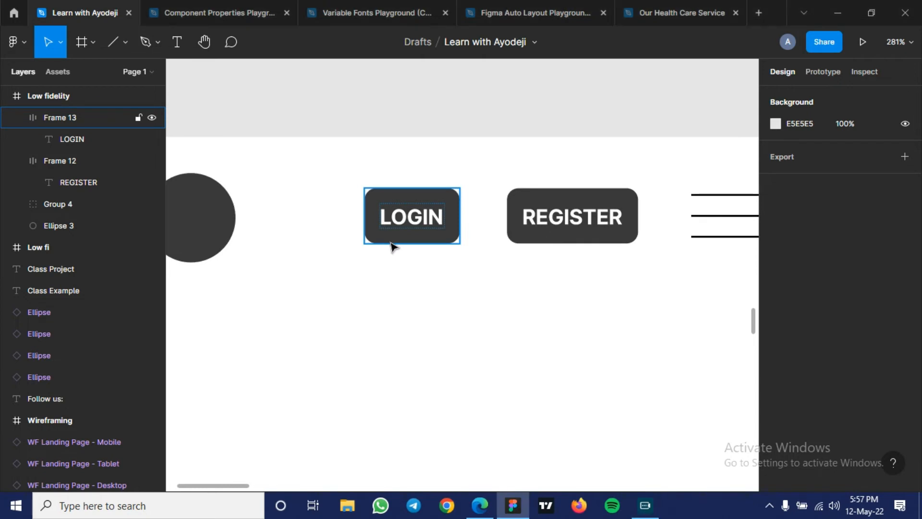
click(460, 225)
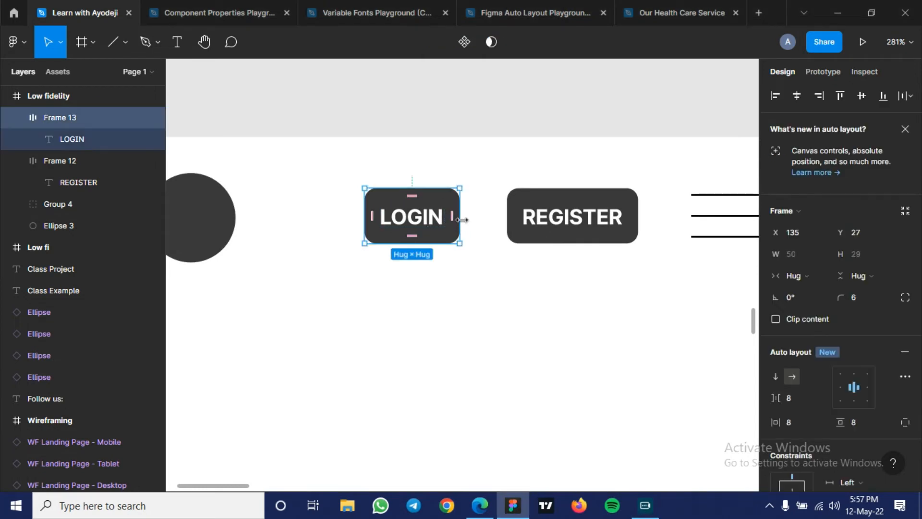
scroll(841, 319, down, 5)
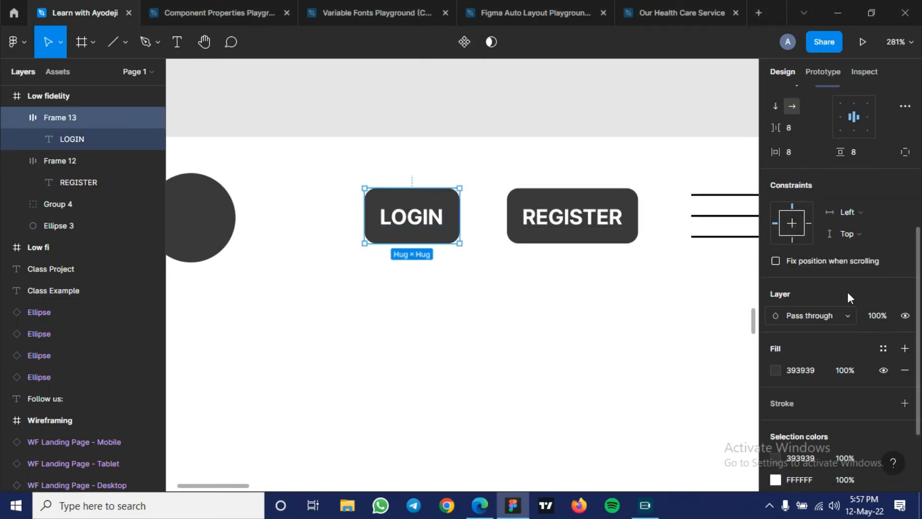
scroll(845, 261, up, 4)
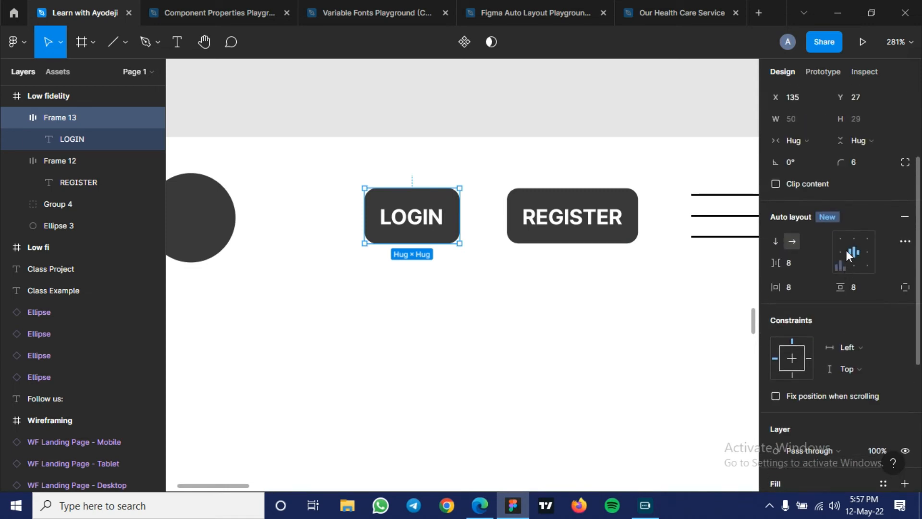
click(905, 243)
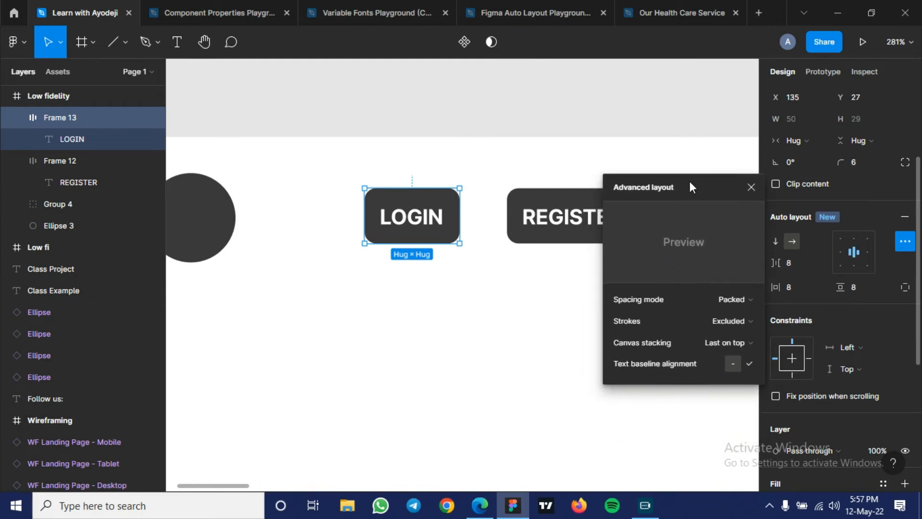
drag(690, 181, 687, 176)
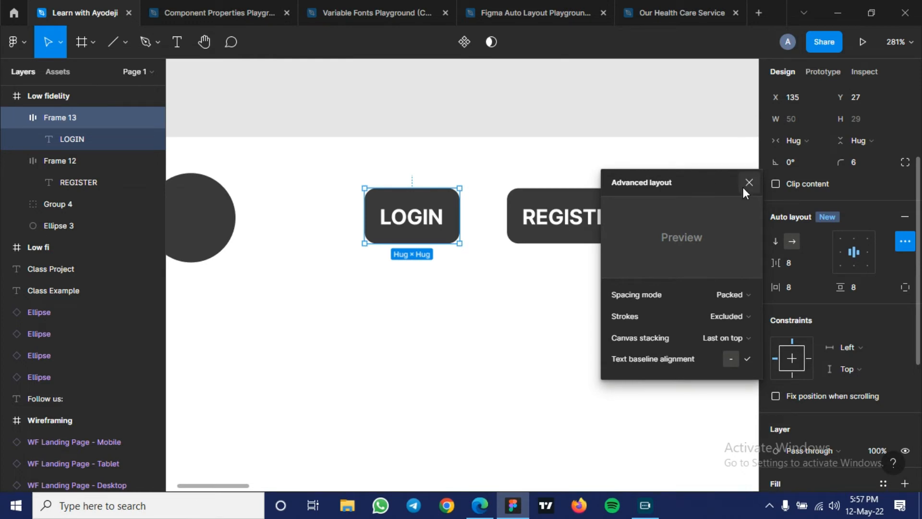
click(724, 295)
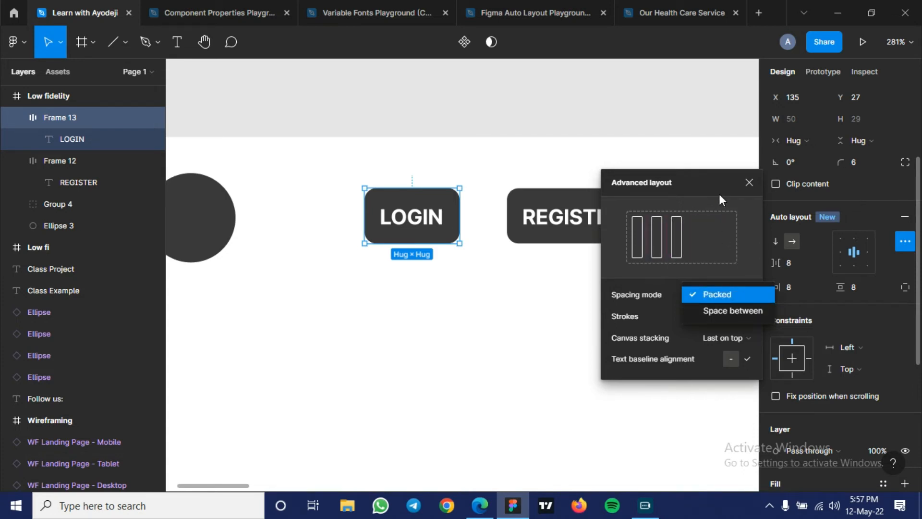
click(747, 185)
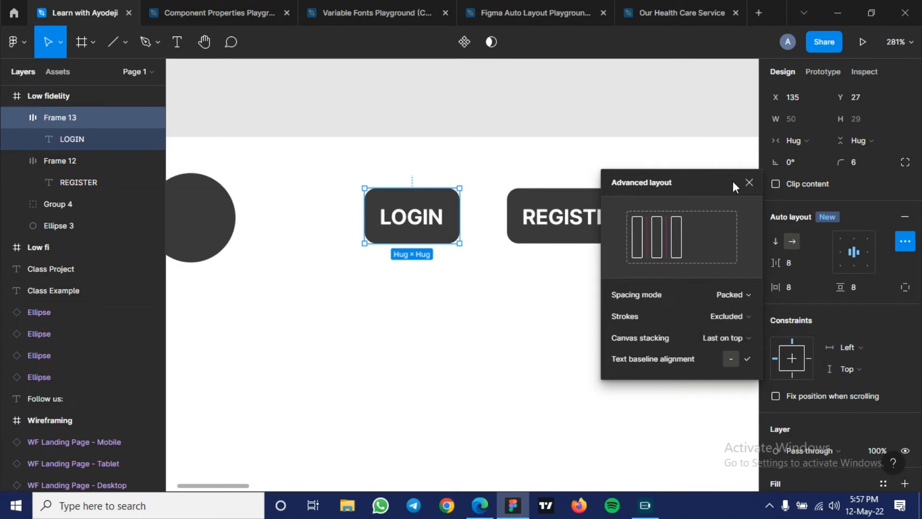
click(748, 183)
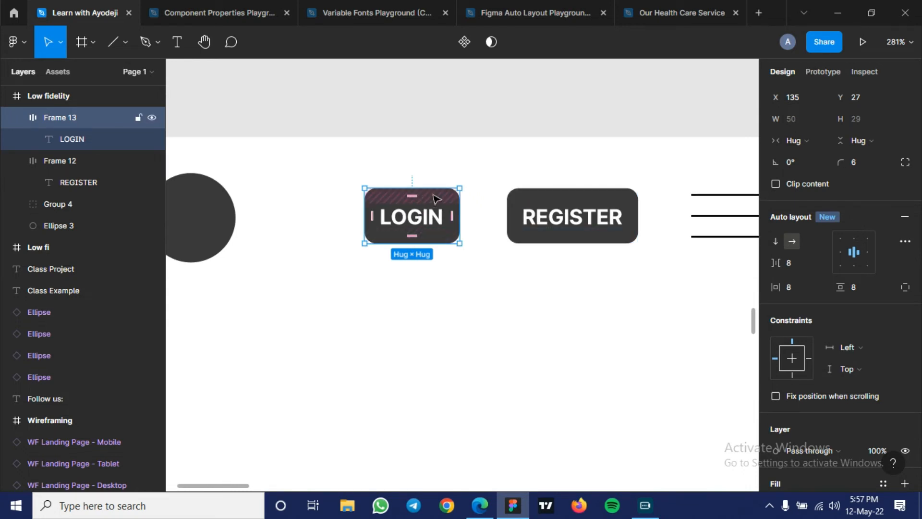
- Add a 1-wide inside stroke in 000000 to the LOGIN frame and remove its fill
scroll(824, 338, down, 5)
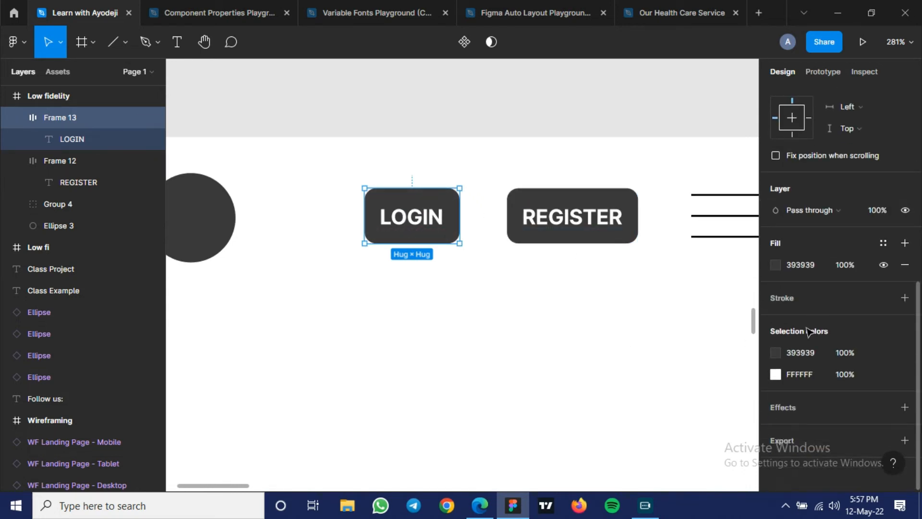
click(905, 298)
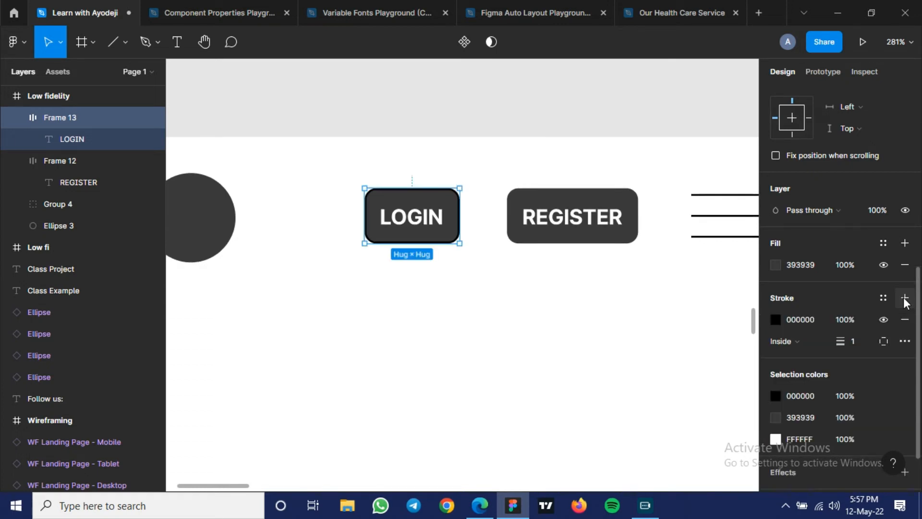
click(904, 265)
- Recolour the LOGIN text to 393939 by sampling the REGISTER button's fill
click(425, 220)
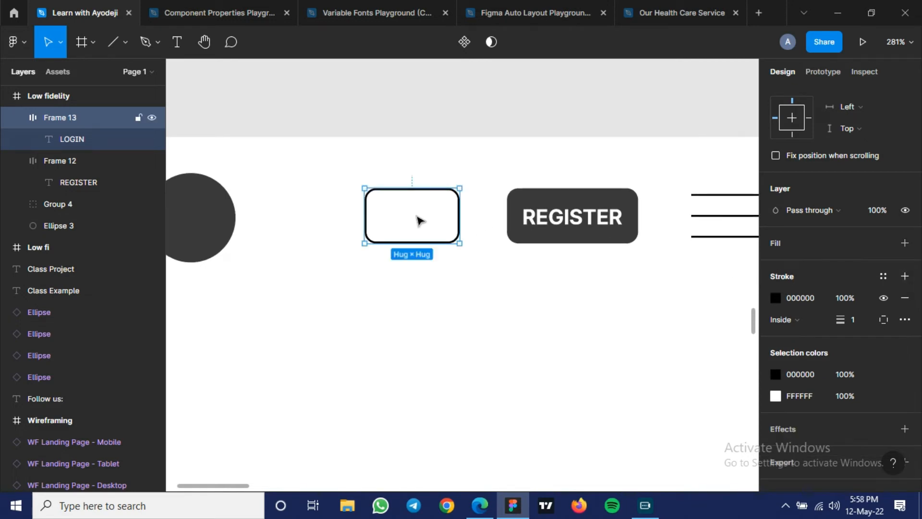
click(418, 220)
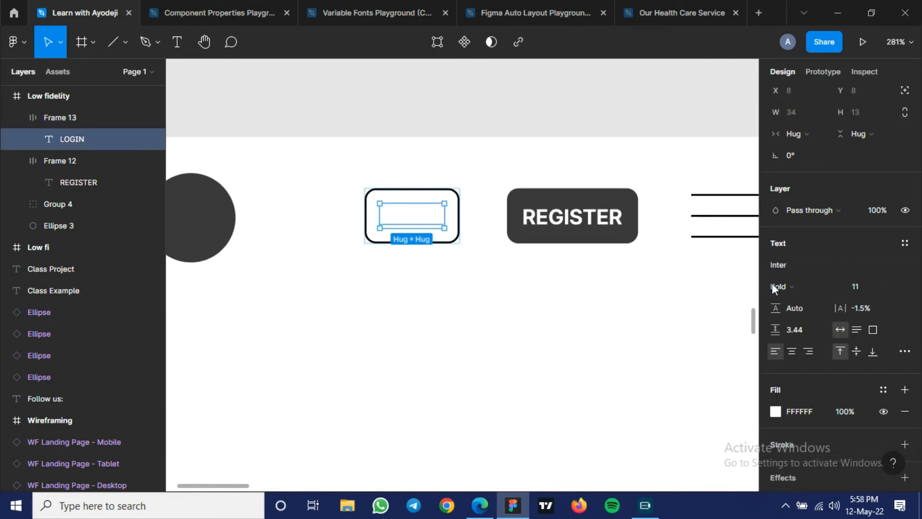
key(i)
click(578, 235)
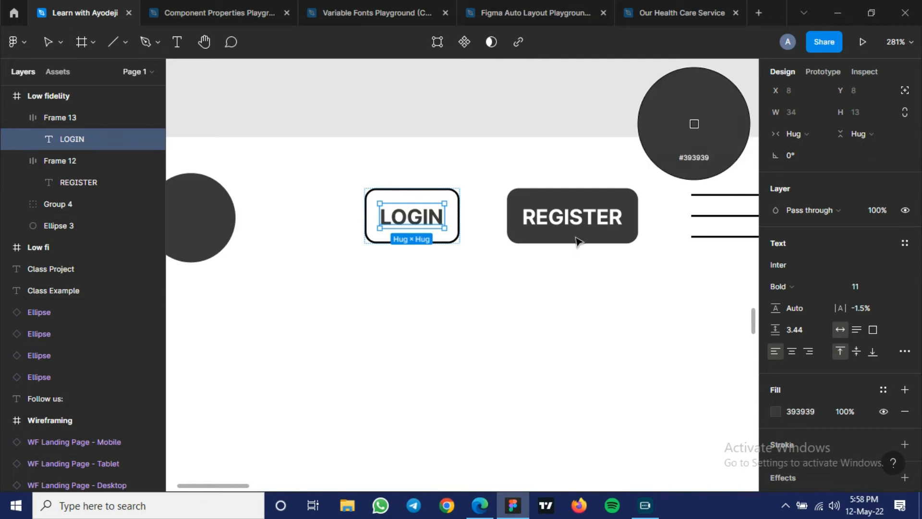
click(478, 278)
scroll(479, 279, down, 3)
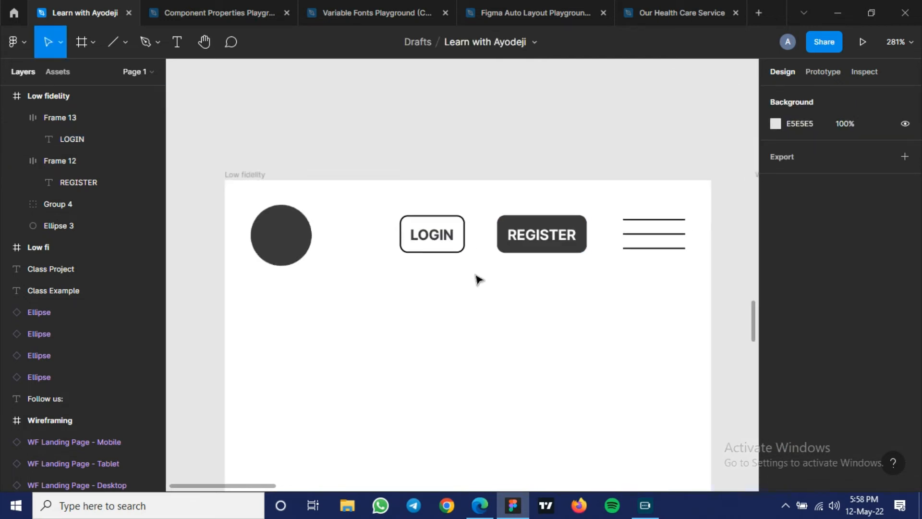
- Tidy up the spacing of the header's circle, LOGIN, REGISTER and menu icon, and align their vertical centres
scroll(478, 279, down, 2)
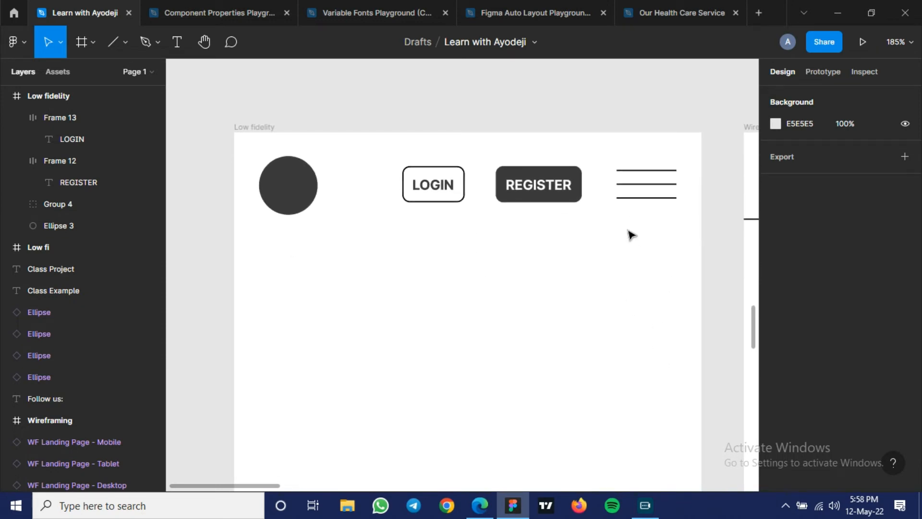
scroll(627, 181, down, 1)
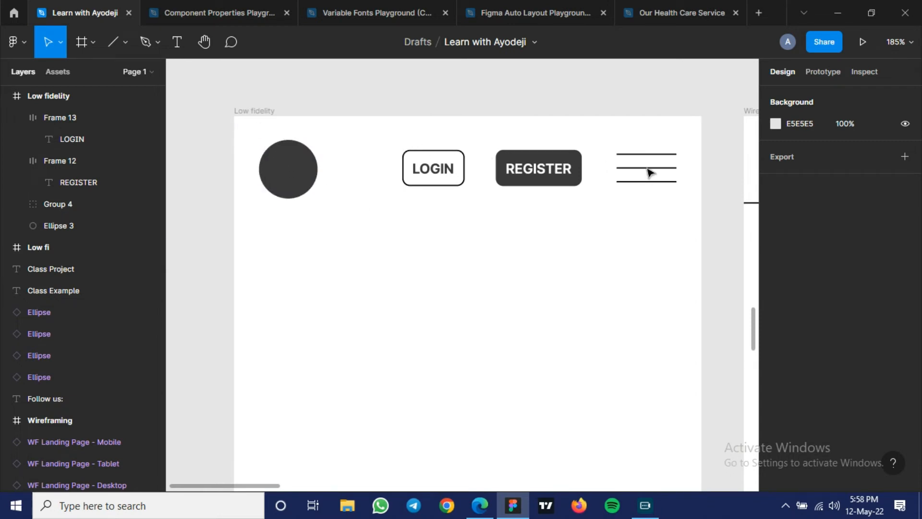
drag(227, 127, 676, 181)
drag(702, 203, 704, 210)
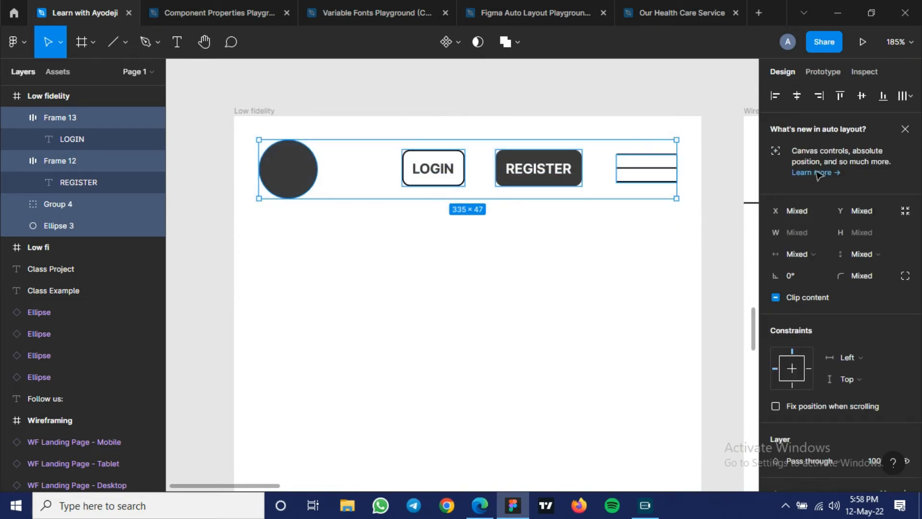
click(904, 101)
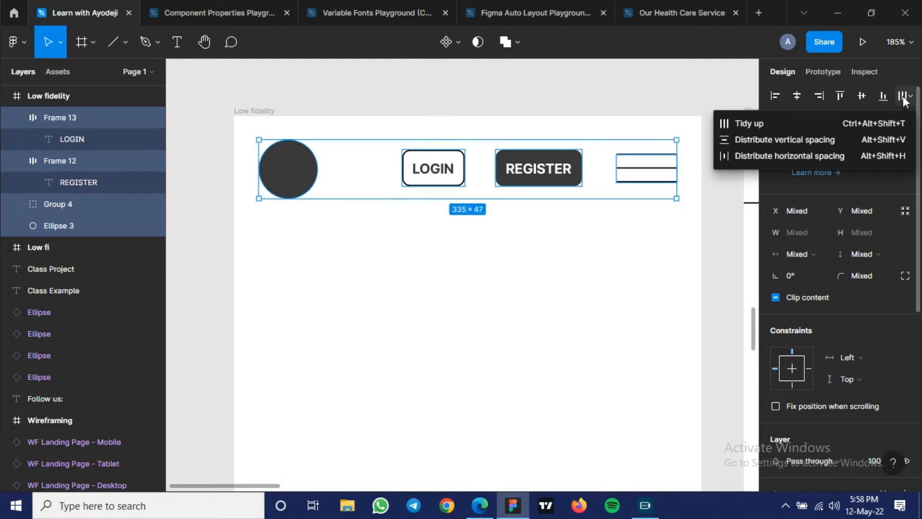
click(791, 126)
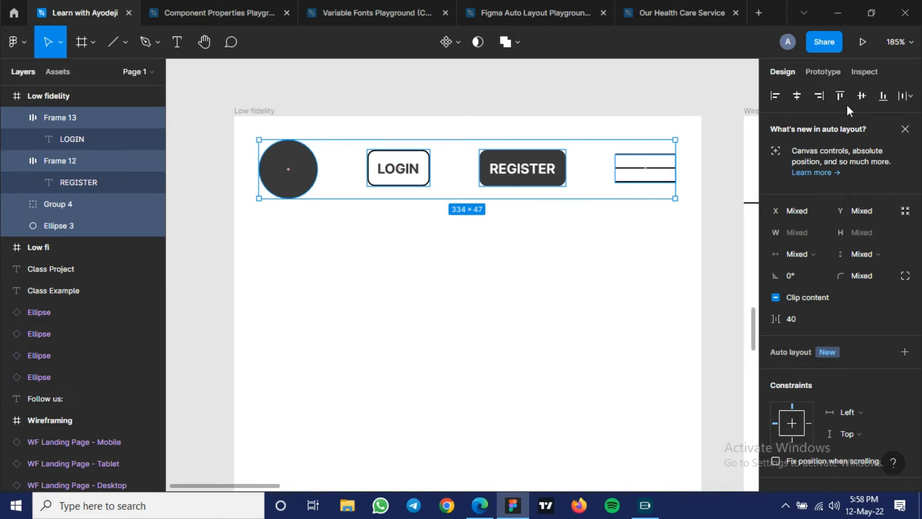
click(858, 97)
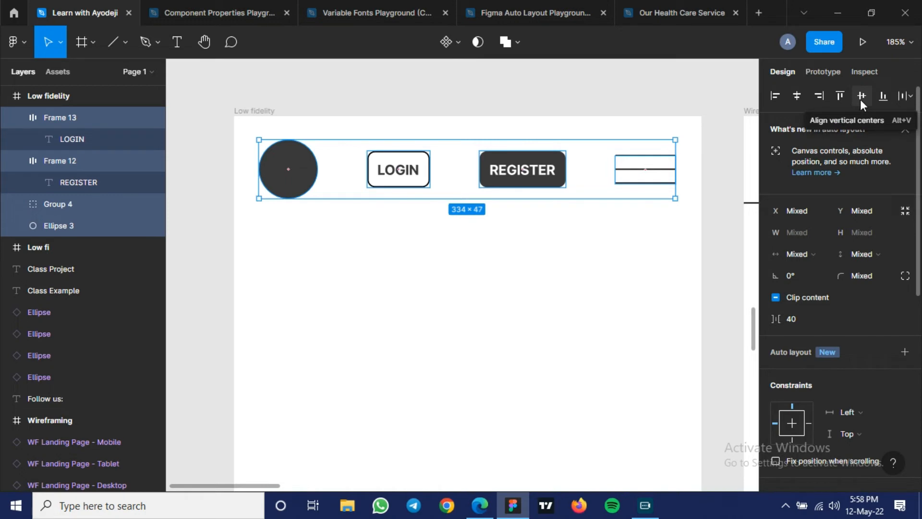
click(437, 306)
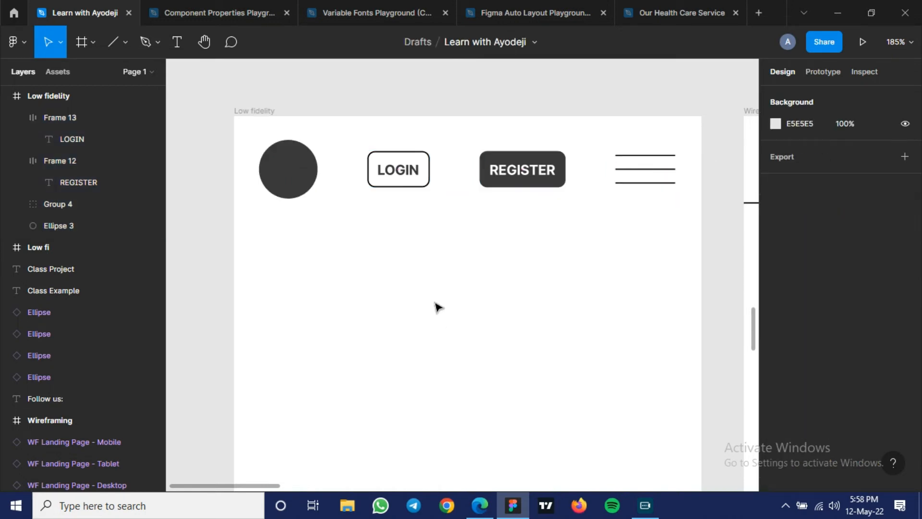
- Show the layout grids and set the horizontal spacing between the LOGIN and REGISTER buttons to 15, after trying 20
key(ctrl+shift+4)
click(401, 180)
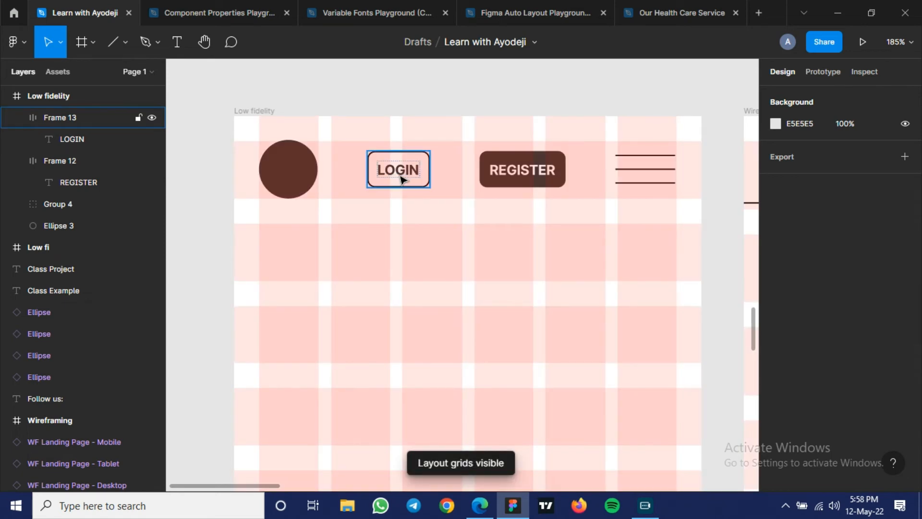
shift+click(502, 187)
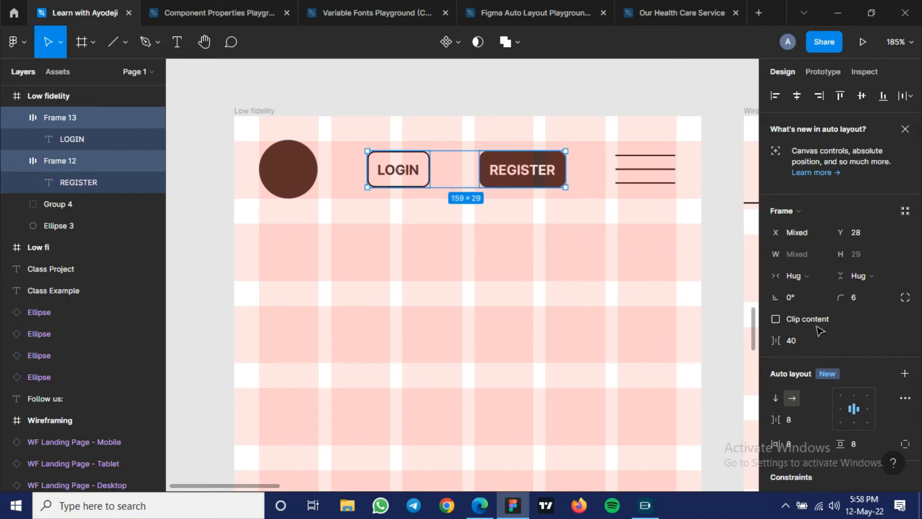
scroll(812, 331, down, 3)
click(802, 206)
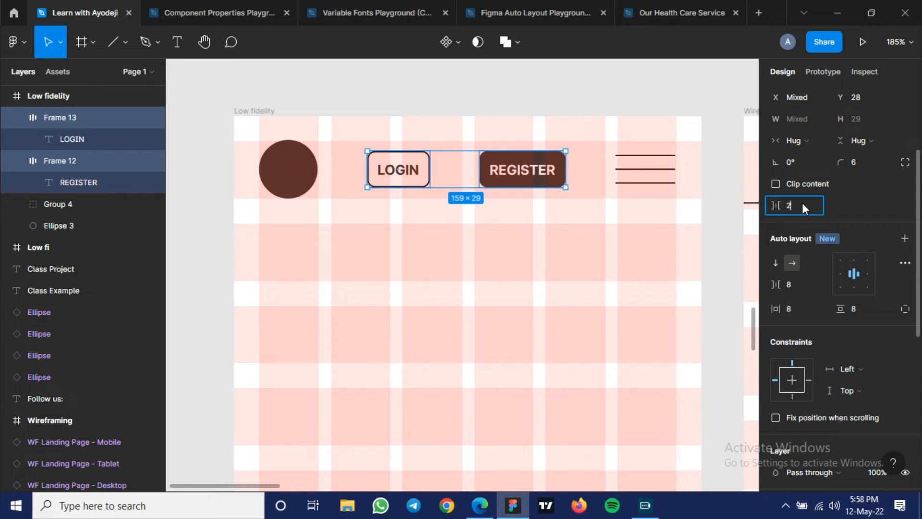
key(Return)
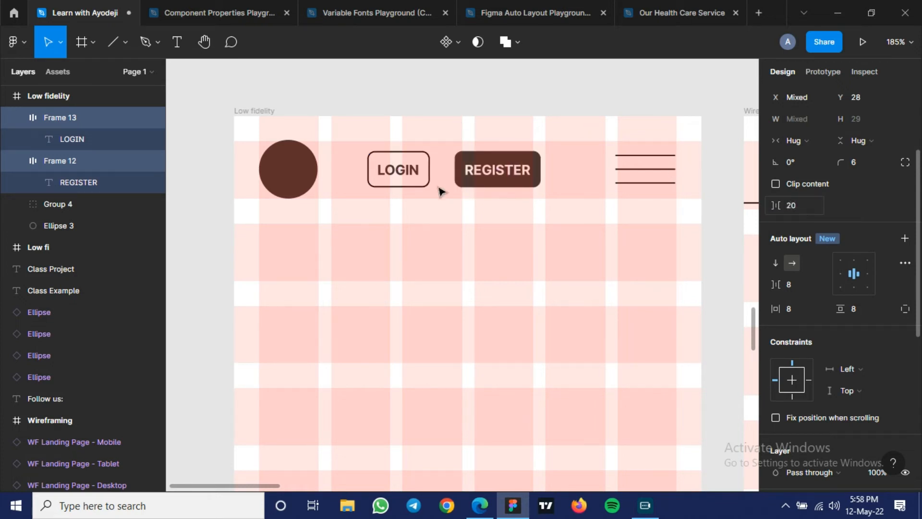
click(800, 212)
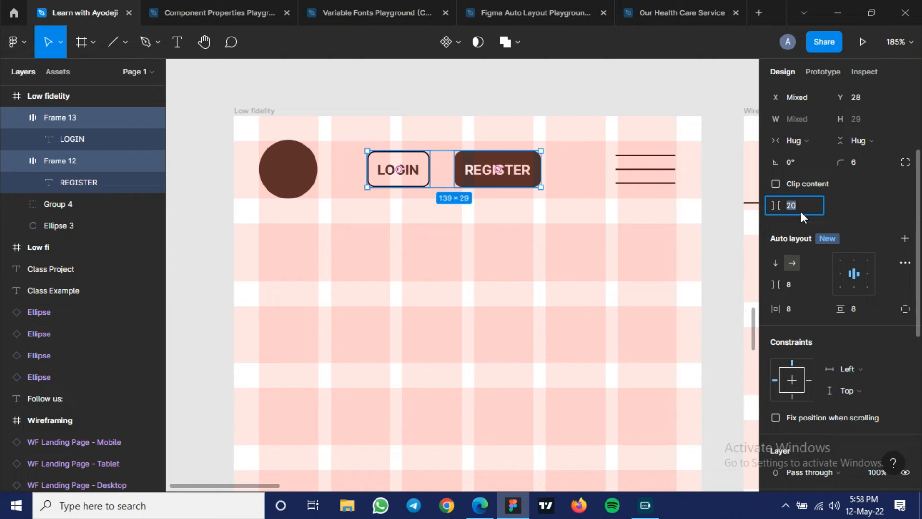
key(Return)
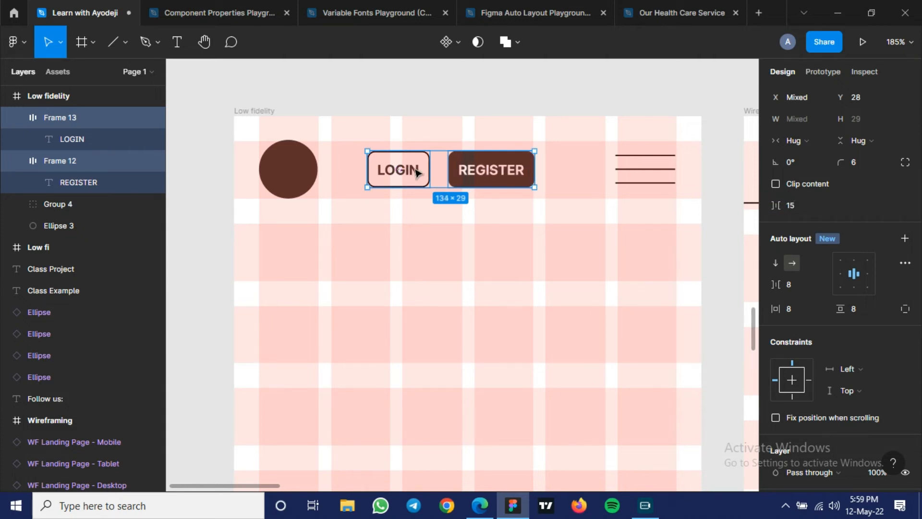
- Move the LOGIN and REGISTER buttons together horizontally to sit close to the menu icon, and hide the layout grids
drag(434, 174, 506, 177)
click(470, 271)
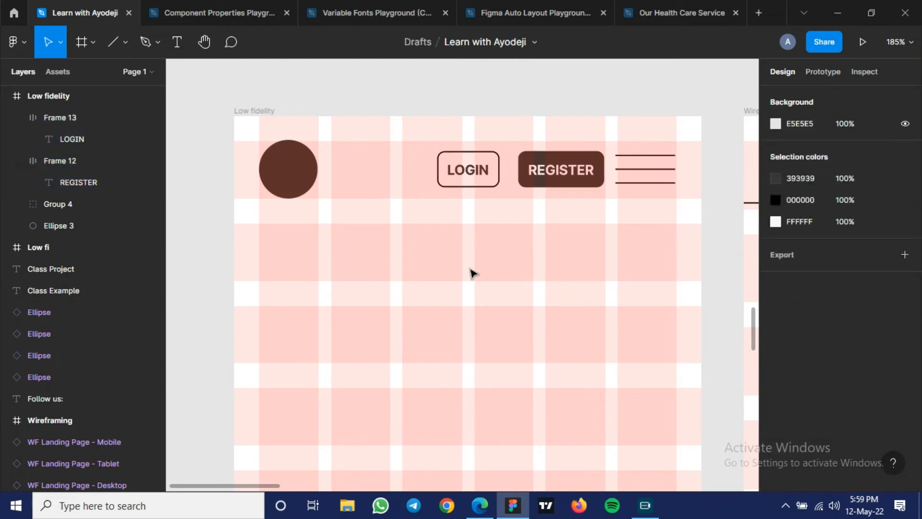
scroll(471, 272, down, 1)
key(ctrl+shift+4)
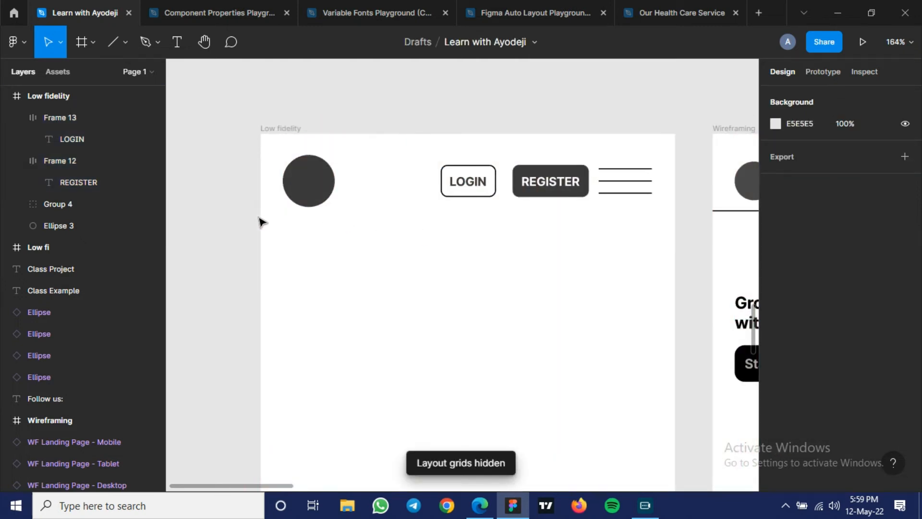
drag(245, 216, 682, 166)
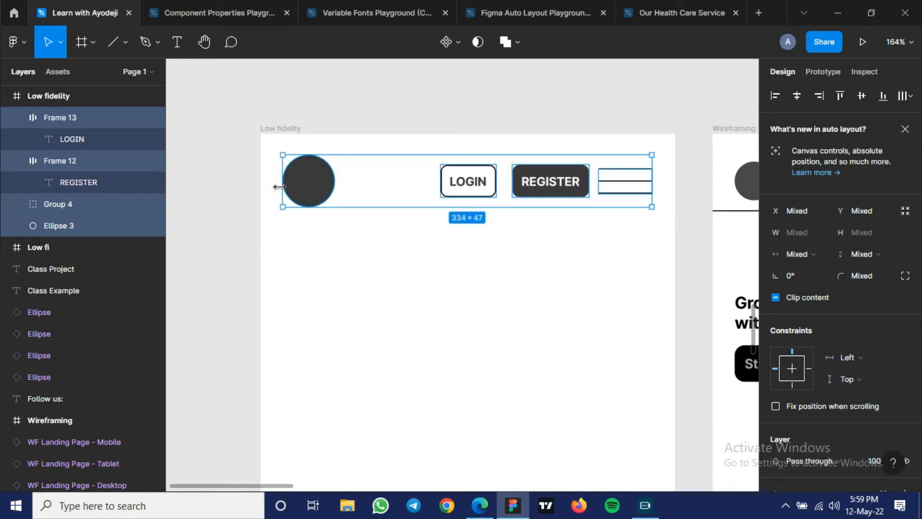
scroll(857, 261, down, 7)
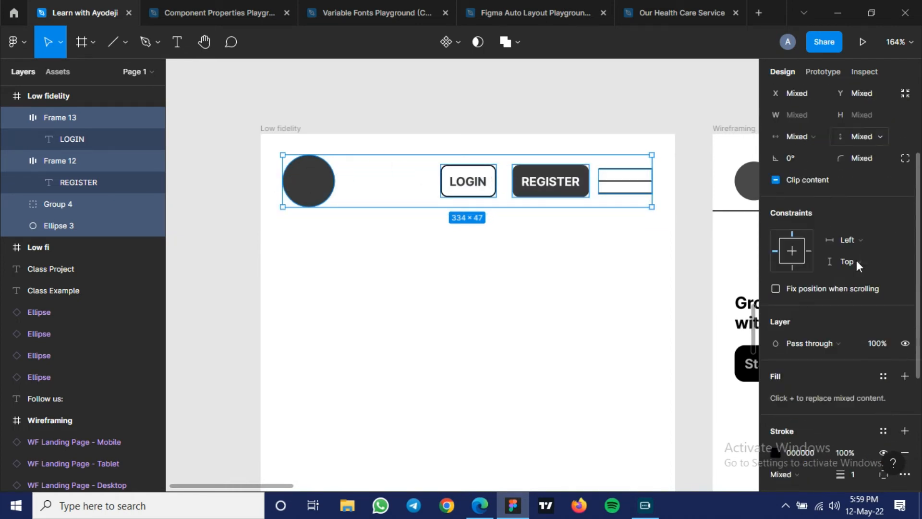
scroll(857, 260, up, 7)
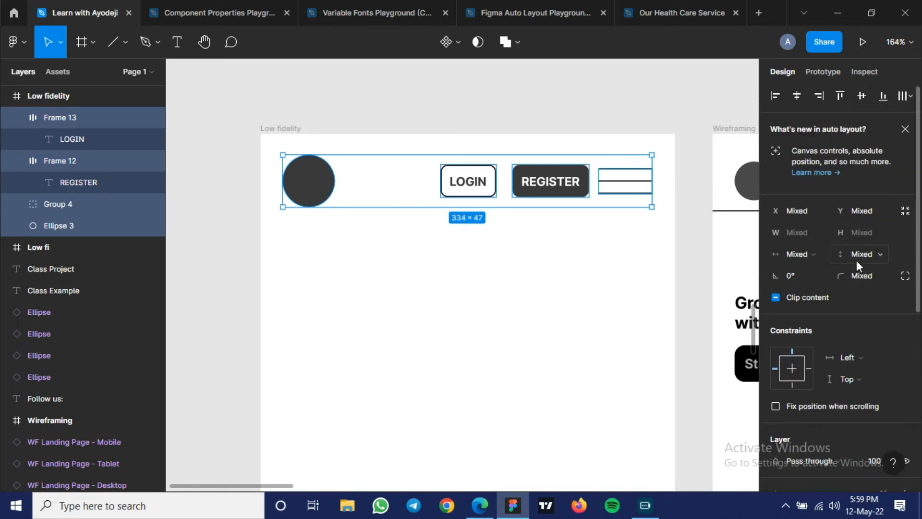
scroll(856, 261, down, 3)
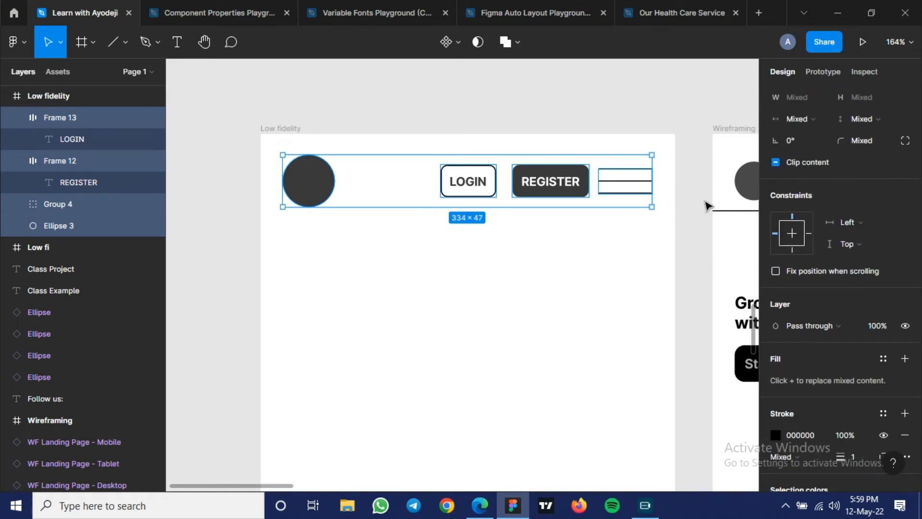
click(720, 204)
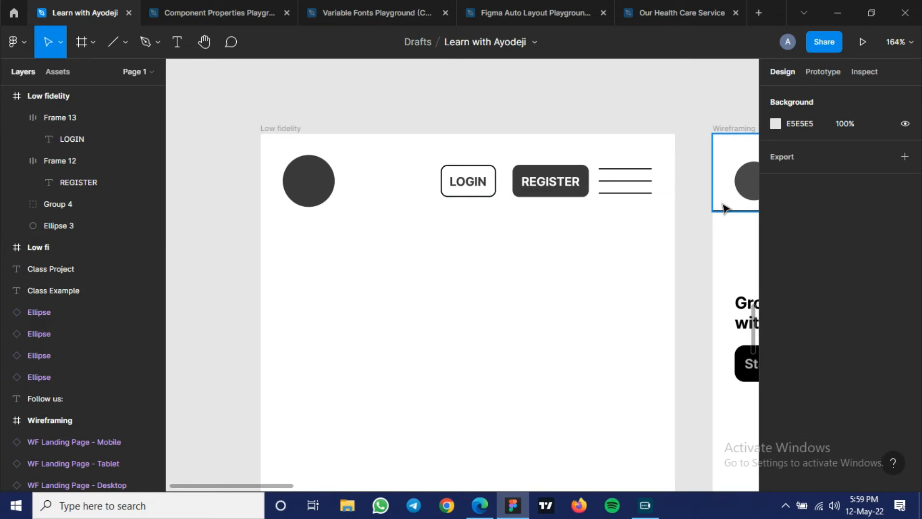
click(722, 207)
click(389, 278)
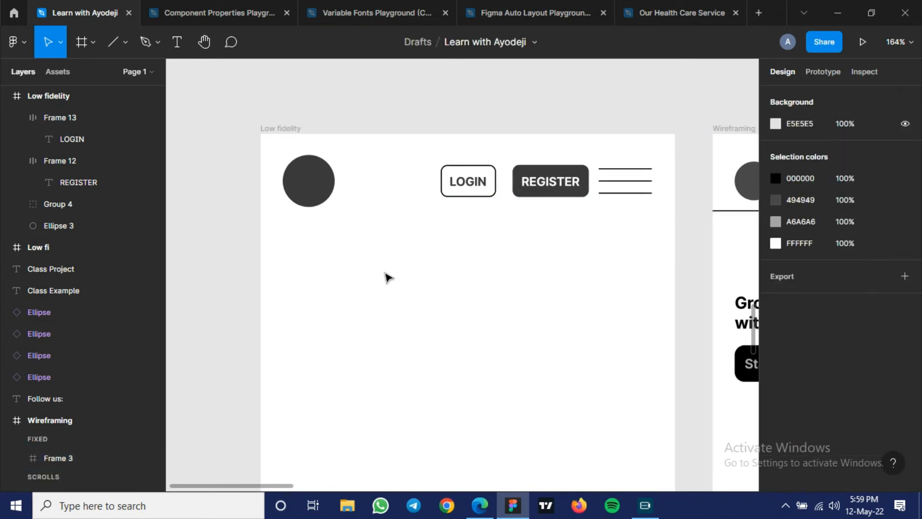
- Draw a 375 × 69 frame around the header elements and give it a 1-wide inside stroke in 000000 on its bottom side only
key(f)
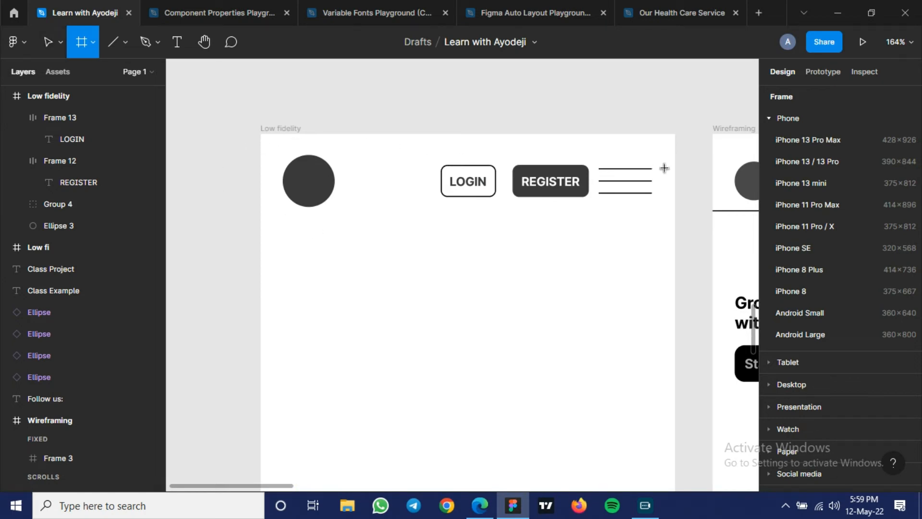
mouse_move(260, 134)
mouse_down()
mouse_move(673, 197)
mouse_move(672, 209)
mouse_up()
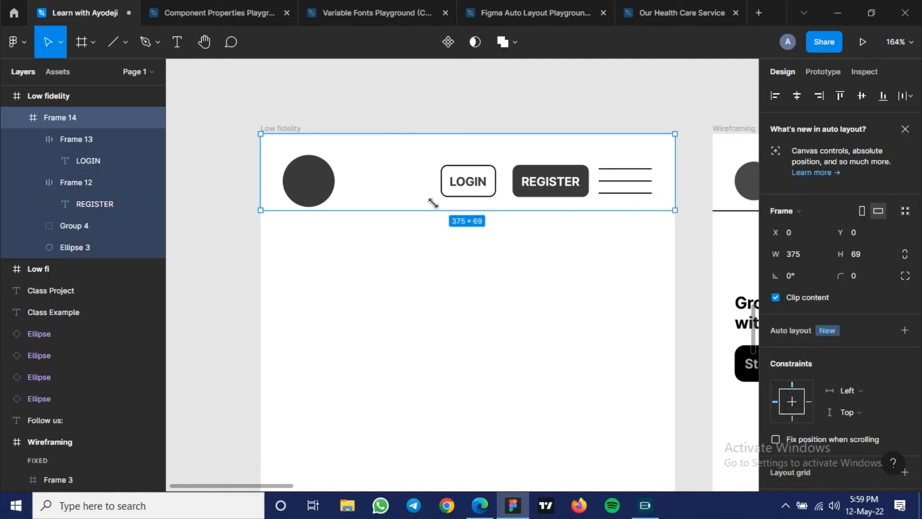
scroll(897, 288, down, 7)
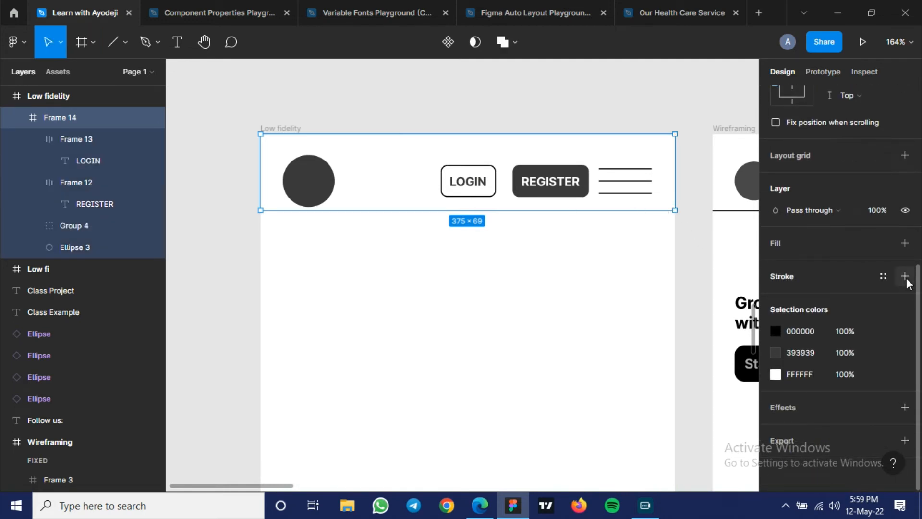
click(905, 277)
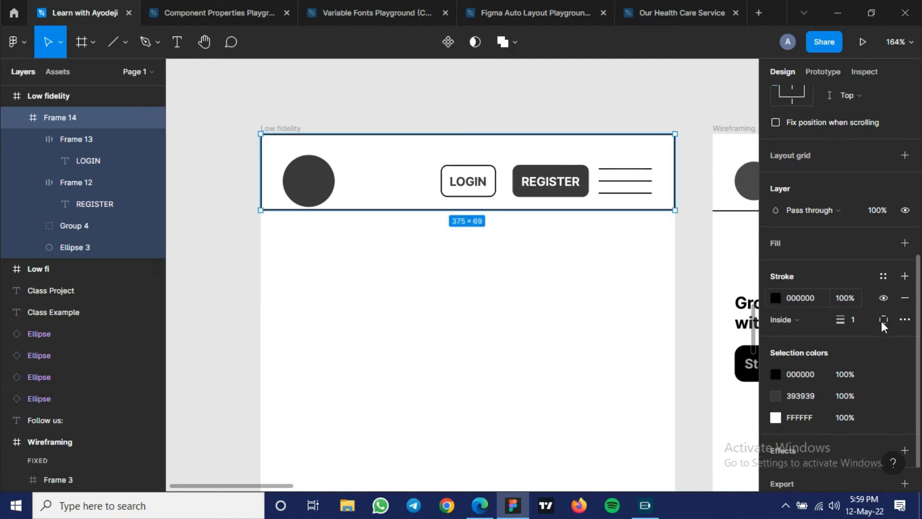
scroll(884, 312, down, 2)
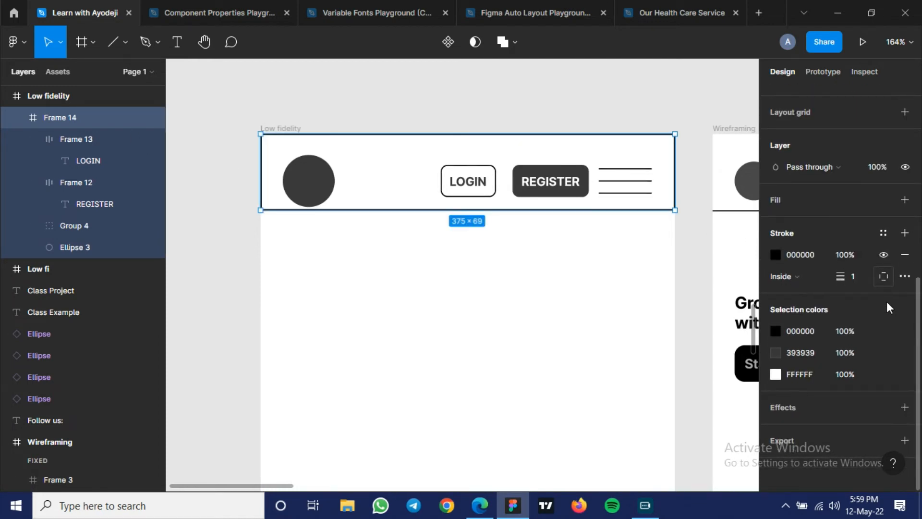
click(884, 277)
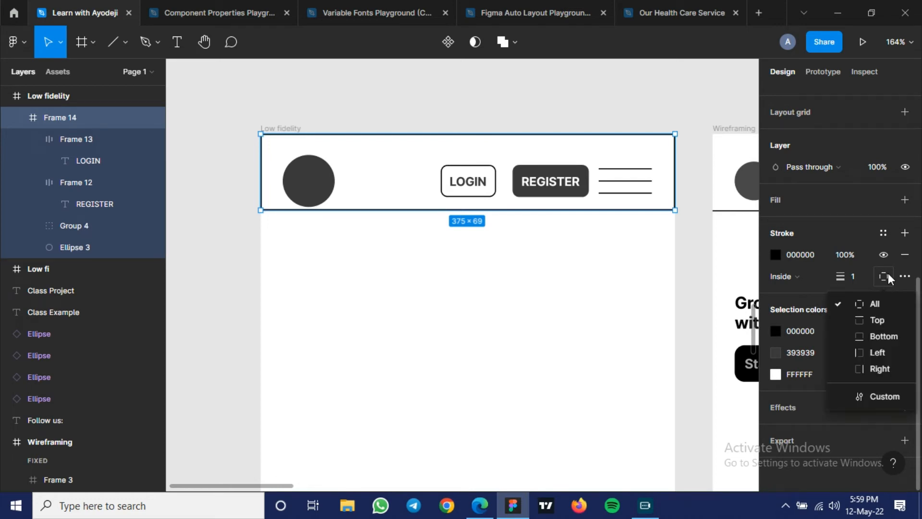
click(877, 339)
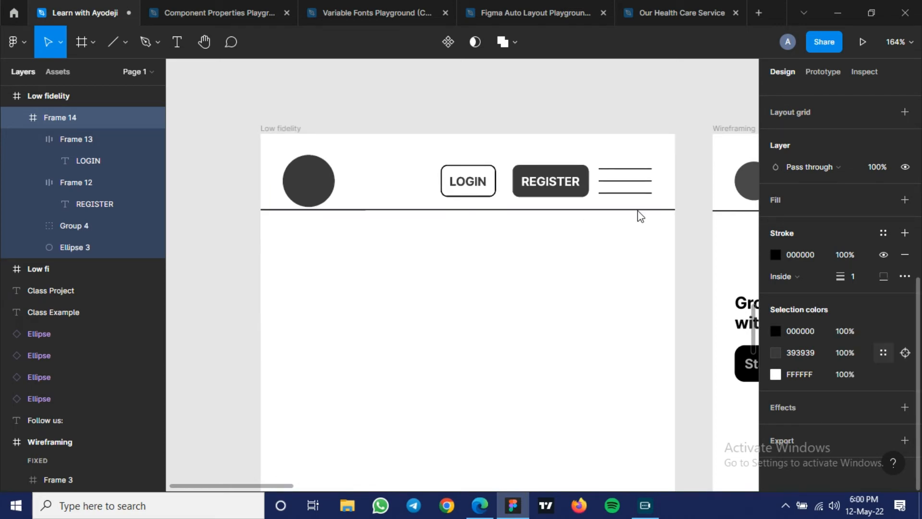
click(453, 279)
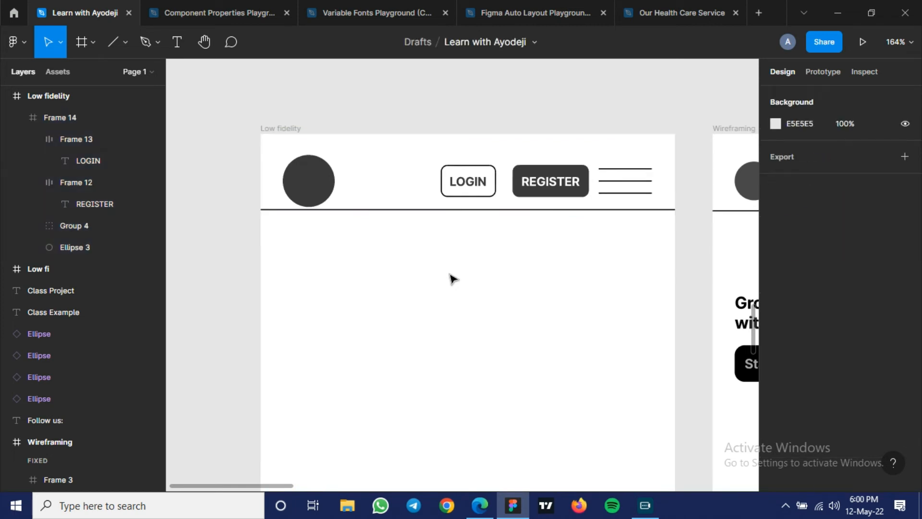
- Examine the hero section of the neighbouring Wireframing frame, with its heading, Start Here button and video placeholder
scroll(452, 279, down, 1)
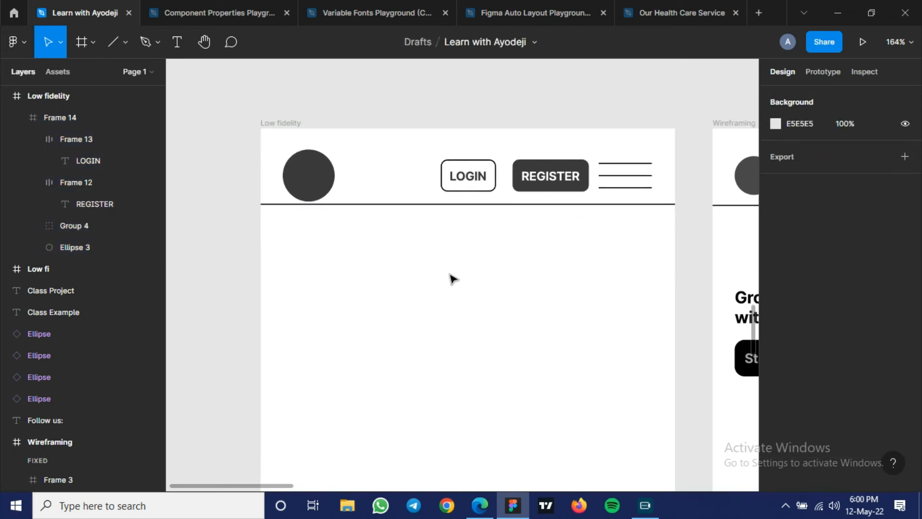
scroll(452, 279, down, 3)
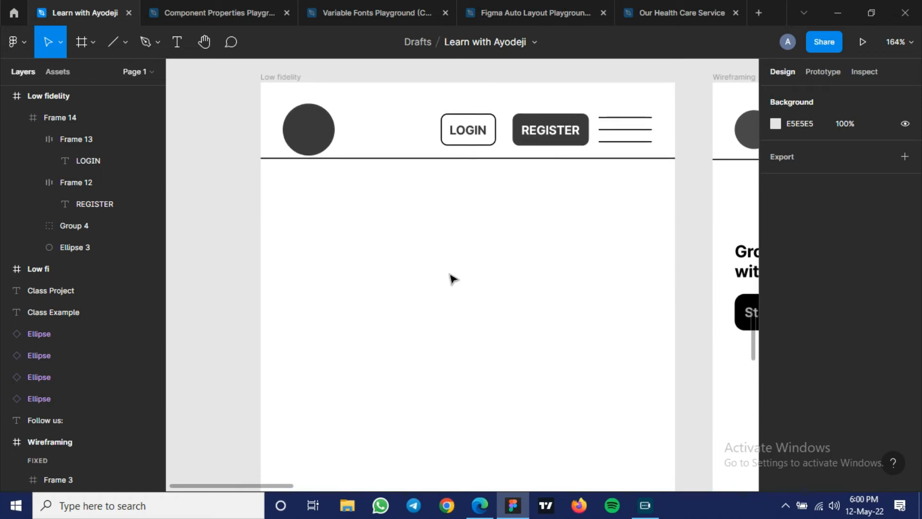
scroll(452, 279, down, 4)
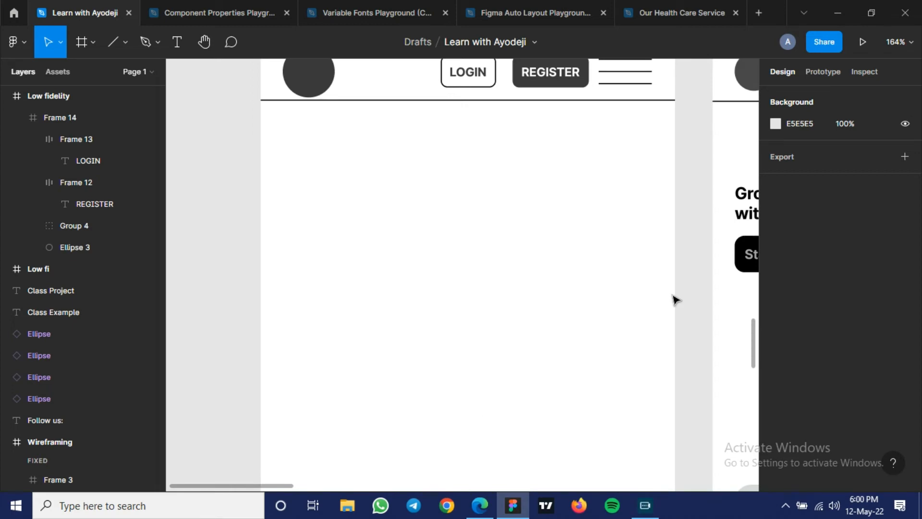
drag(630, 293, 203, 279)
drag(453, 258, 422, 224)
scroll(426, 229, up, 2)
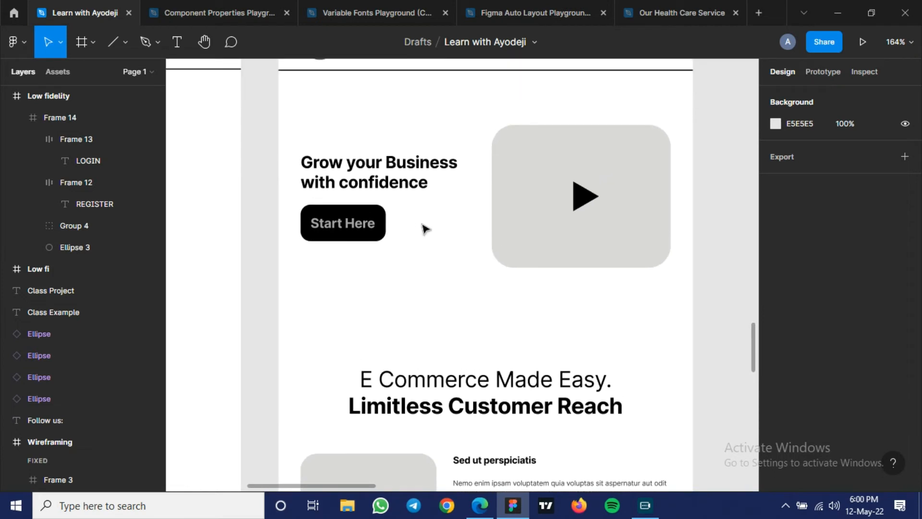
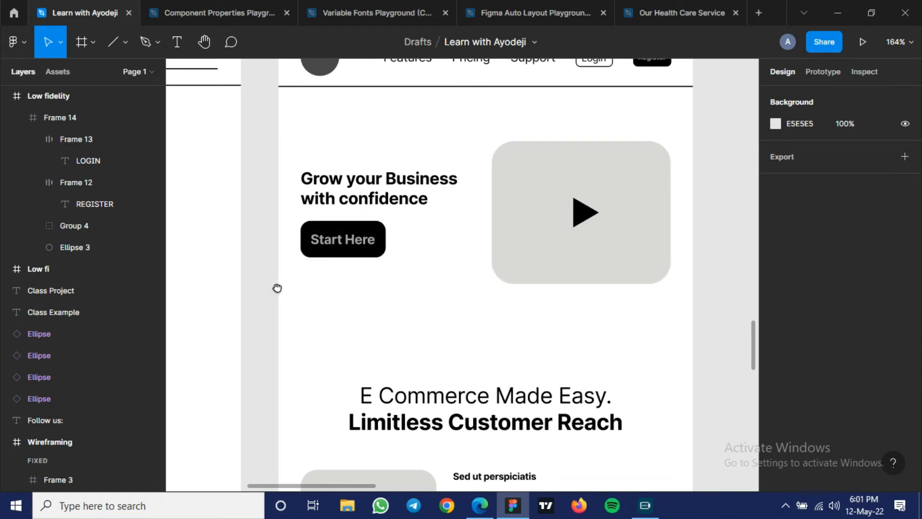
- Show the layout grids over the empty hero area of the Low fidelity frame
scroll(275, 288, left, 10)
scroll(672, 269, right, 3)
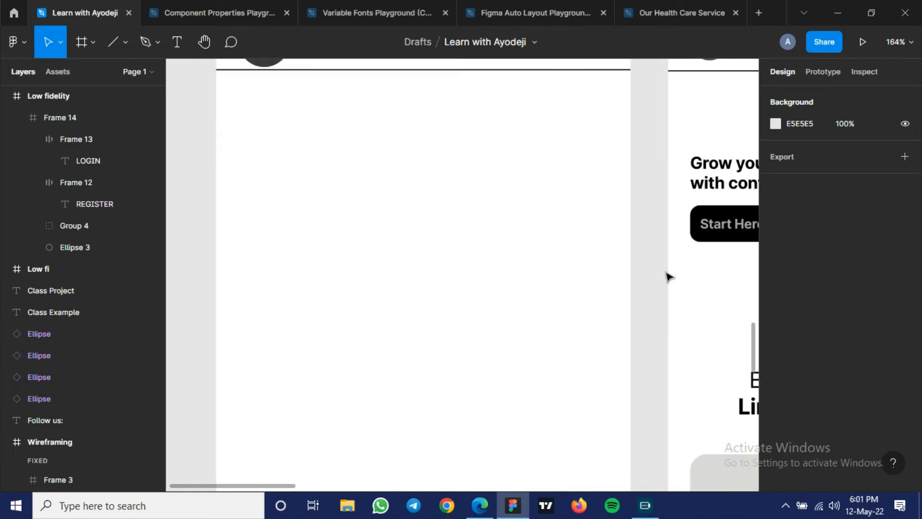
key(ctrl+shift+4)
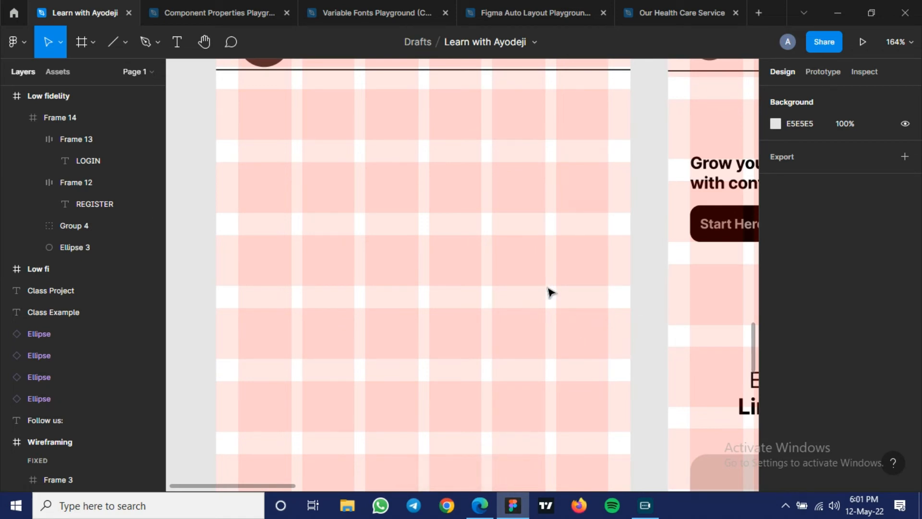
- Look up the view shortcuts, including the one for layout grids, in the keyboard shortcuts reference and close it
click(892, 464)
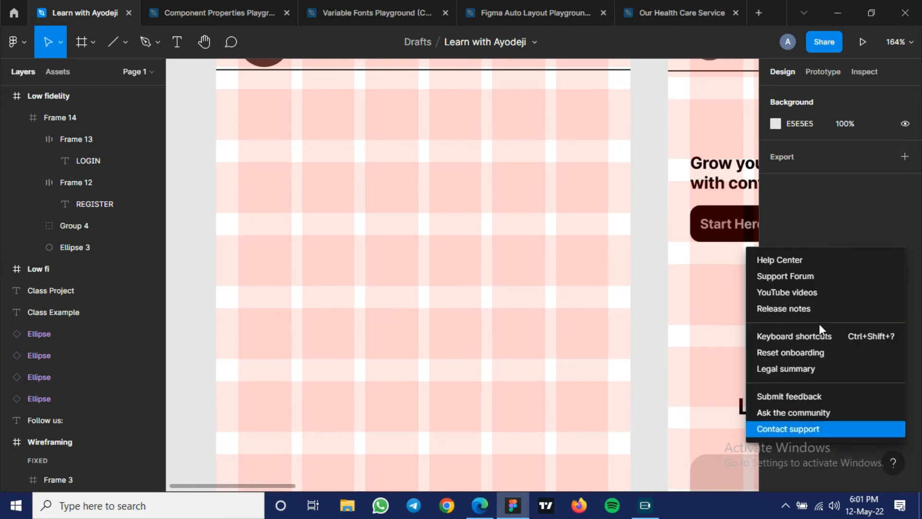
click(749, 336)
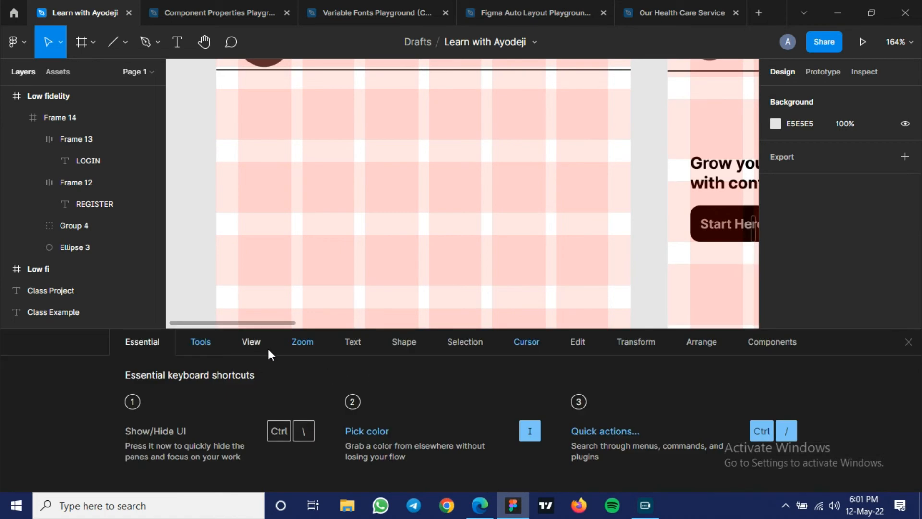
click(252, 342)
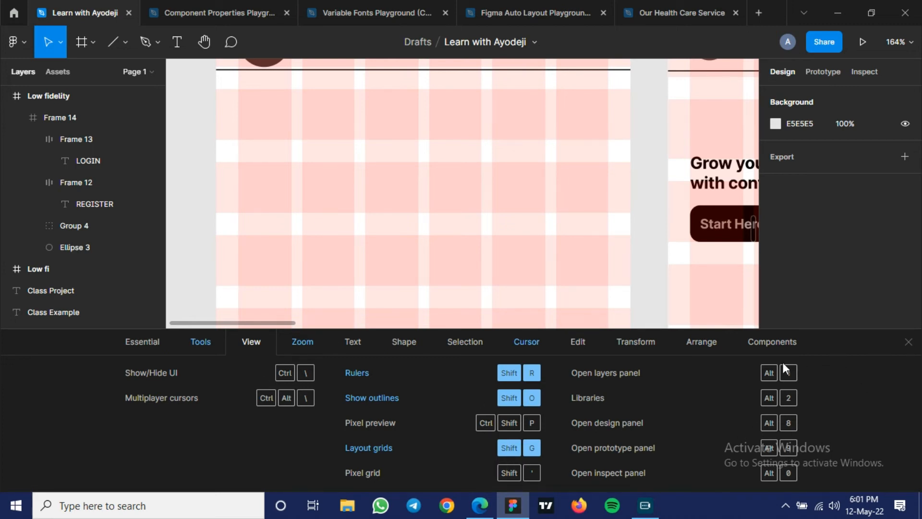
click(901, 343)
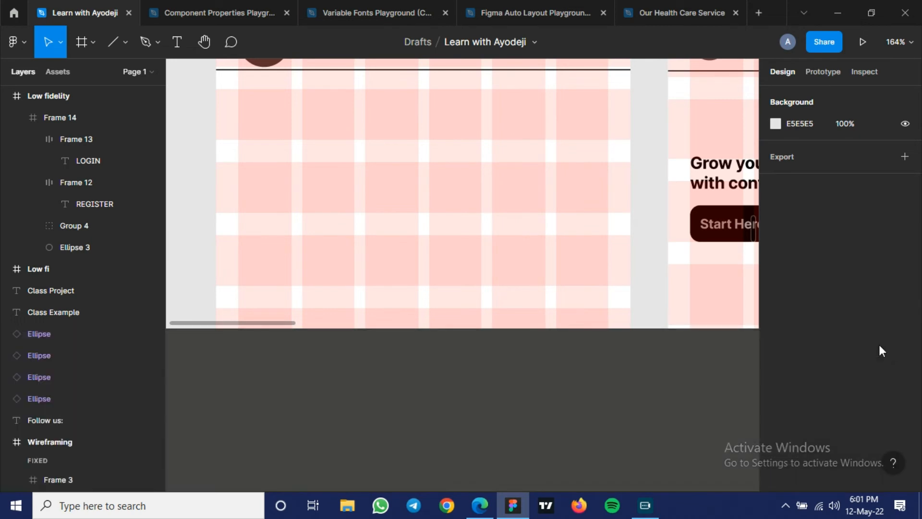
- Examine the columns and rows of the layout grid beneath the header of the Low fidelity frame
scroll(230, 193, up, 1)
scroll(229, 192, up, 3)
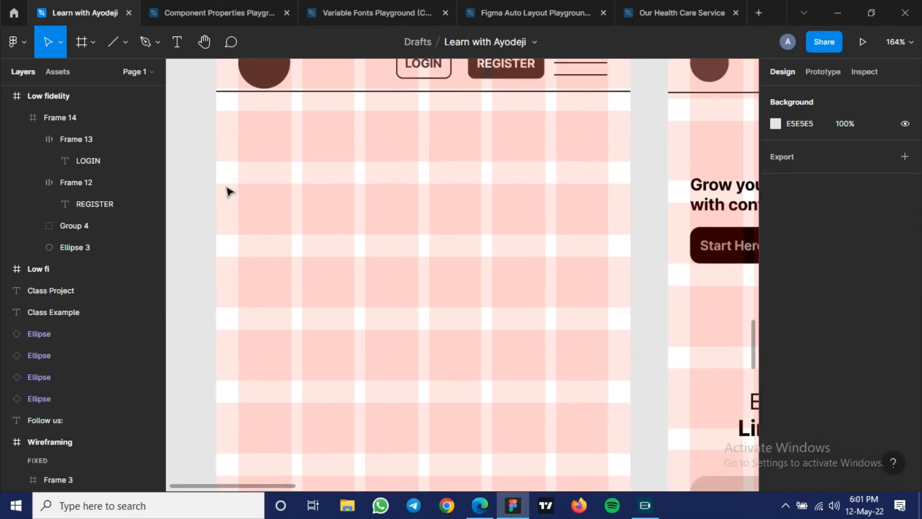
scroll(230, 192, up, 1)
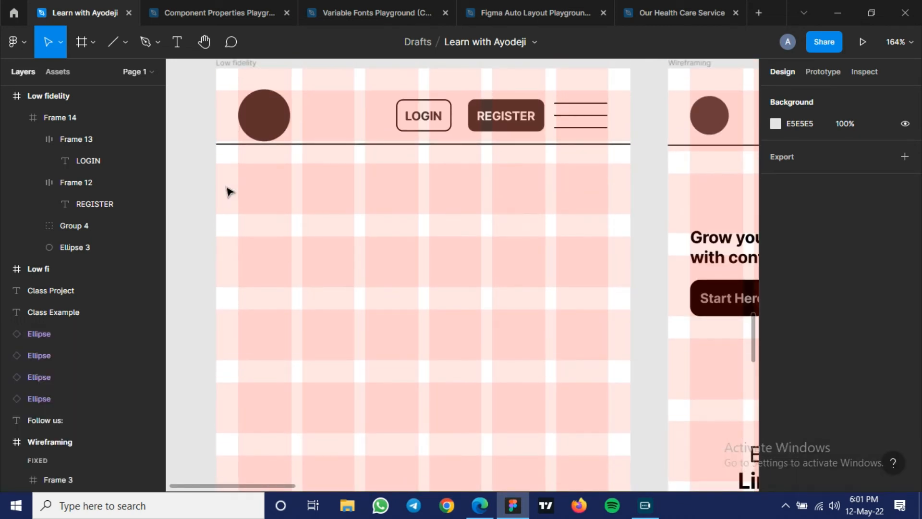
scroll(365, 137, down, 2)
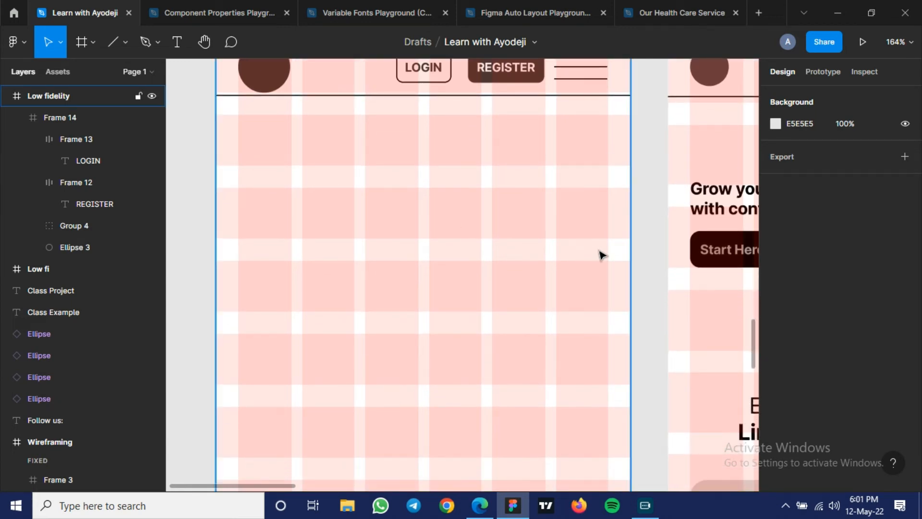
scroll(598, 255, up, 3)
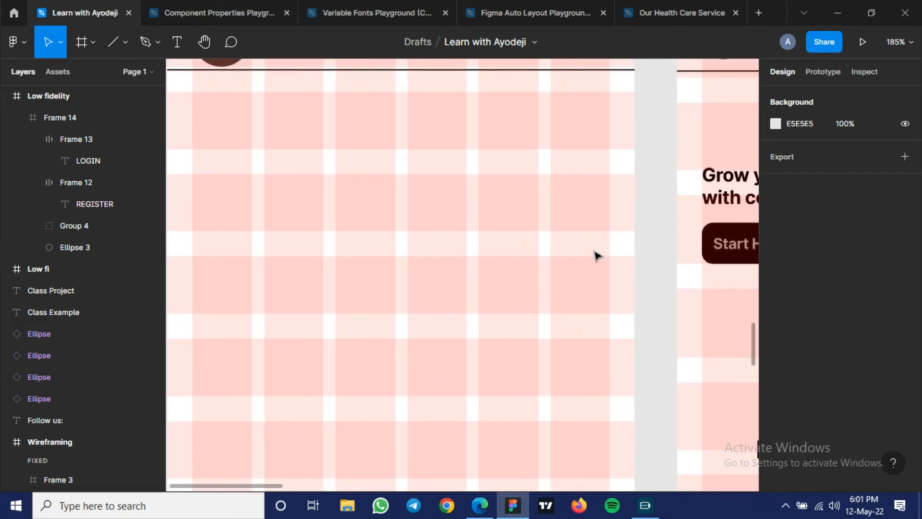
scroll(552, 226, up, 1)
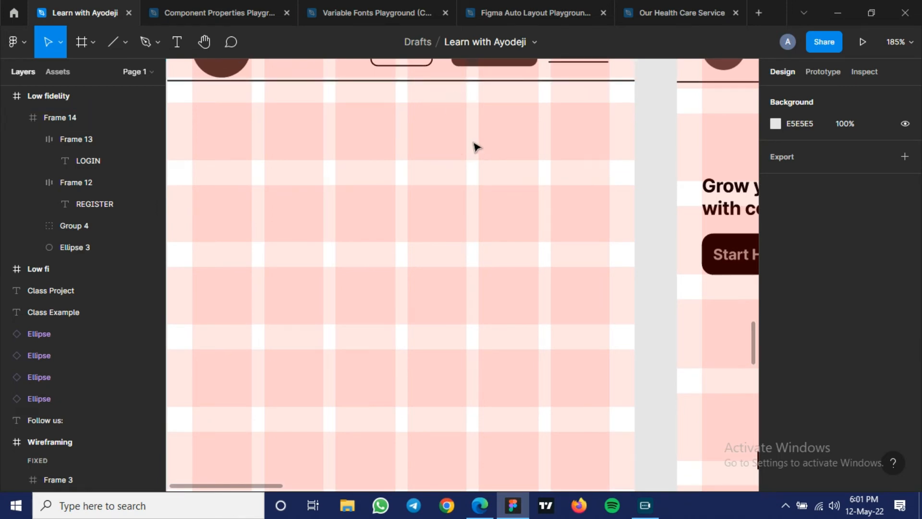
scroll(445, 217, down, 1)
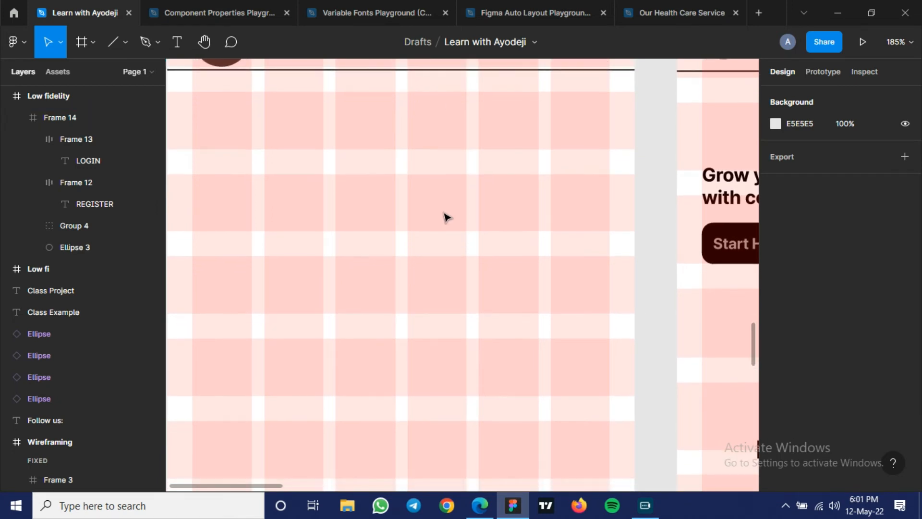
scroll(446, 218, down, 3)
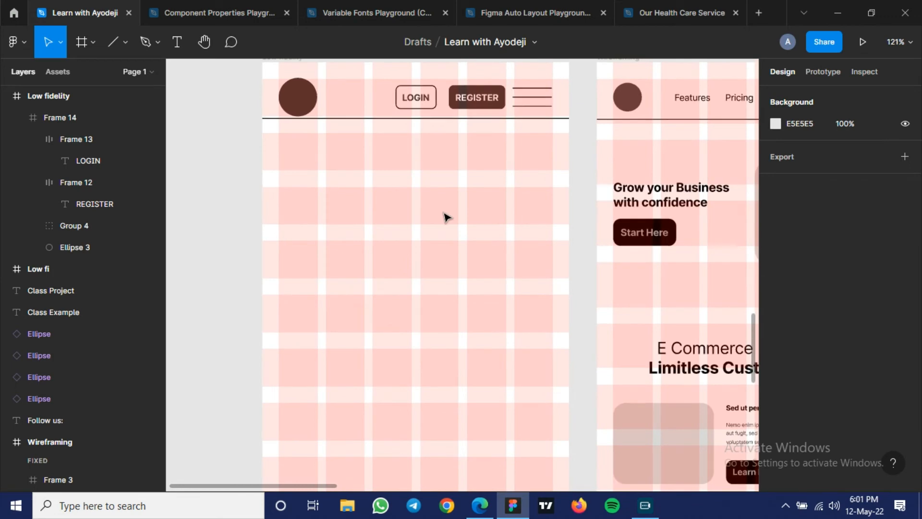
scroll(446, 217, down, 1)
scroll(446, 218, down, 1)
scroll(446, 216, up, 1)
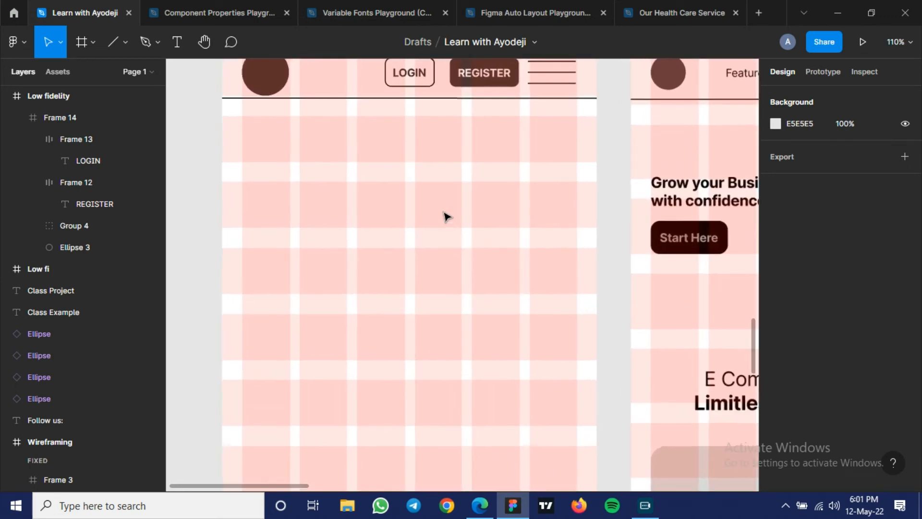
scroll(457, 240, up, 1)
scroll(457, 240, up, 1)
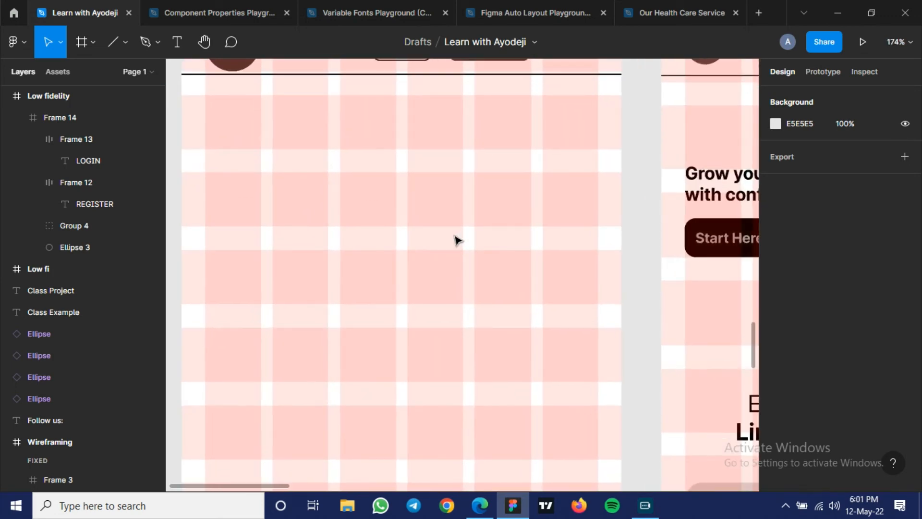
- Draw a rectangle about 163 × 178 across the last three grid columns below the header as the video placeholder
key(r)
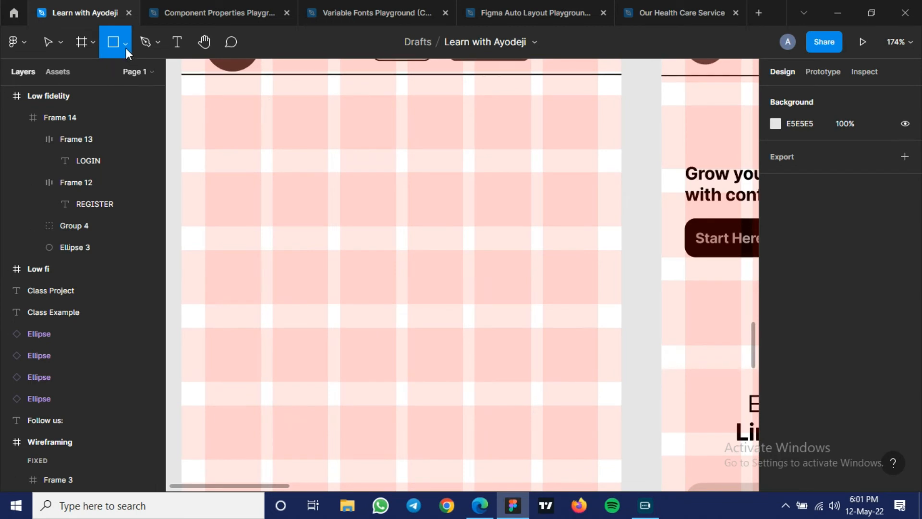
scroll(459, 194, down, 1)
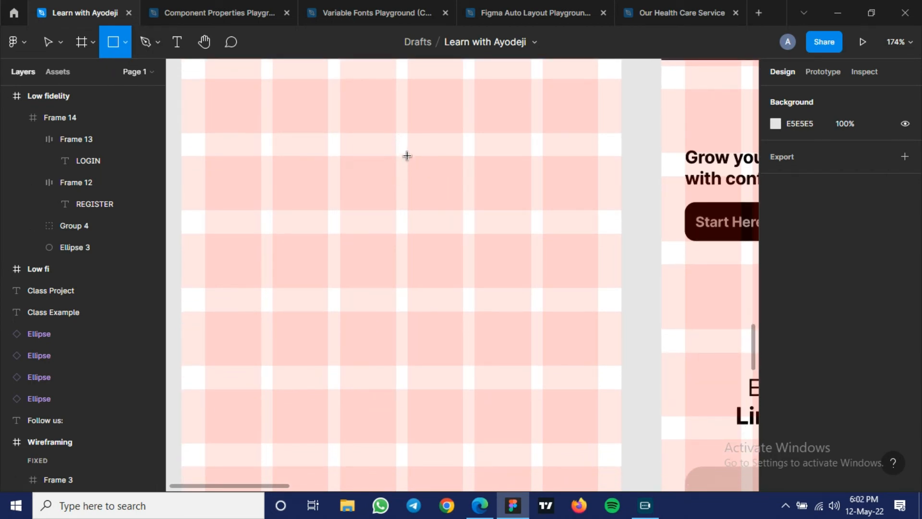
mouse_move(407, 156)
mouse_down()
mouse_move(598, 160)
mouse_move(598, 367)
mouse_up()
scroll(335, 271, down, 5)
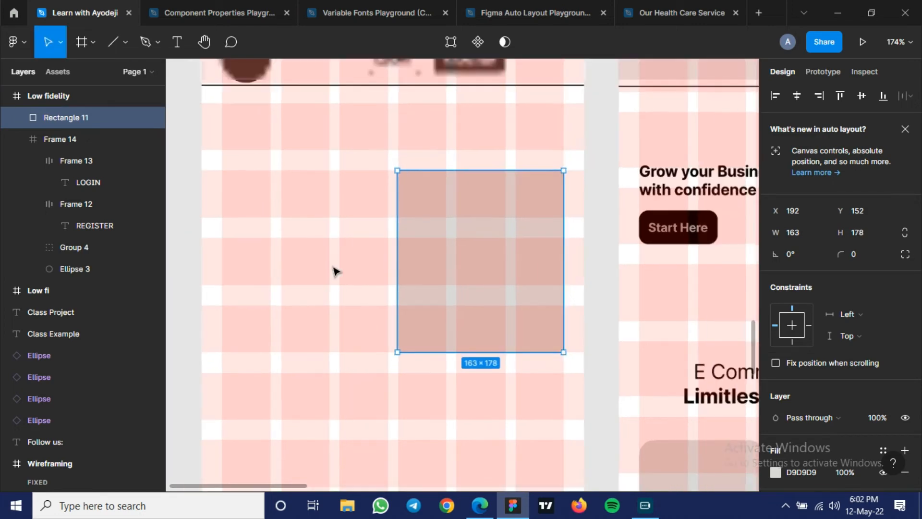
- Reduce the placeholder rectangle to 163 × 152 and reposition it at X 192, Y 132, flush with the last grid column
scroll(335, 271, down, 4)
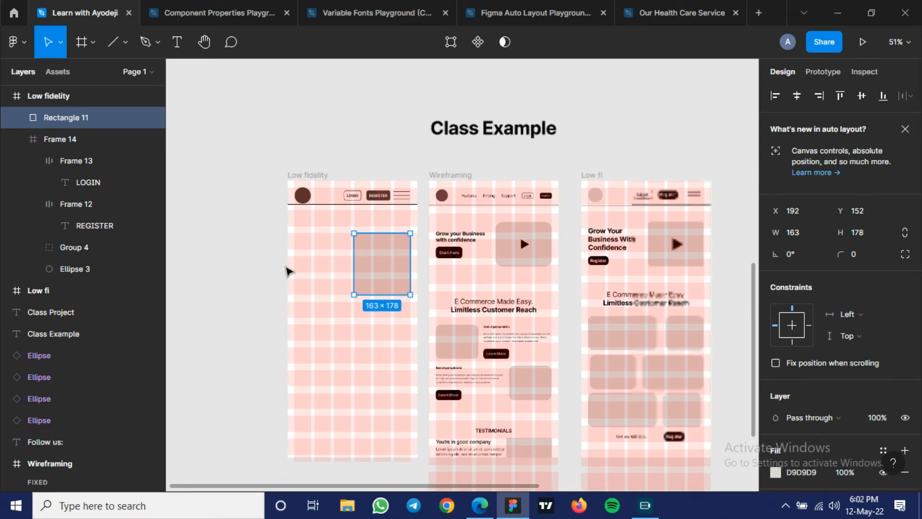
scroll(287, 272, up, 3)
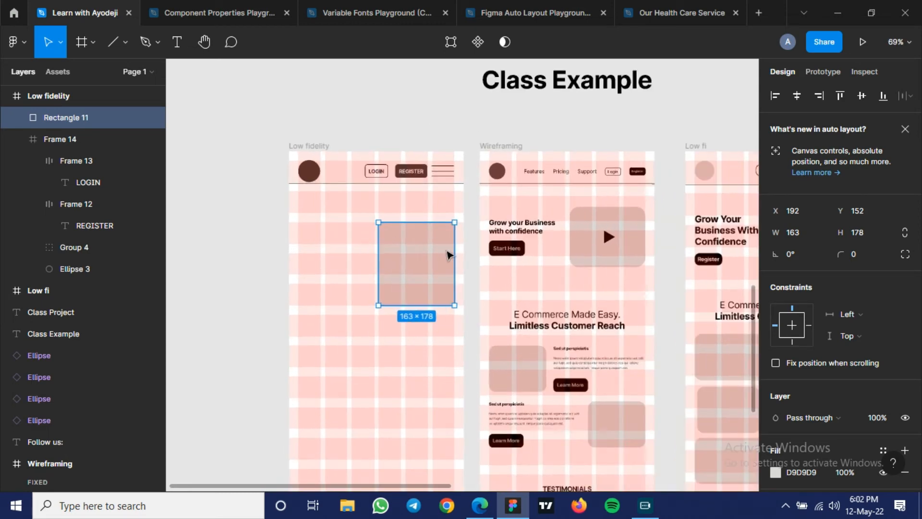
scroll(397, 261, up, 6)
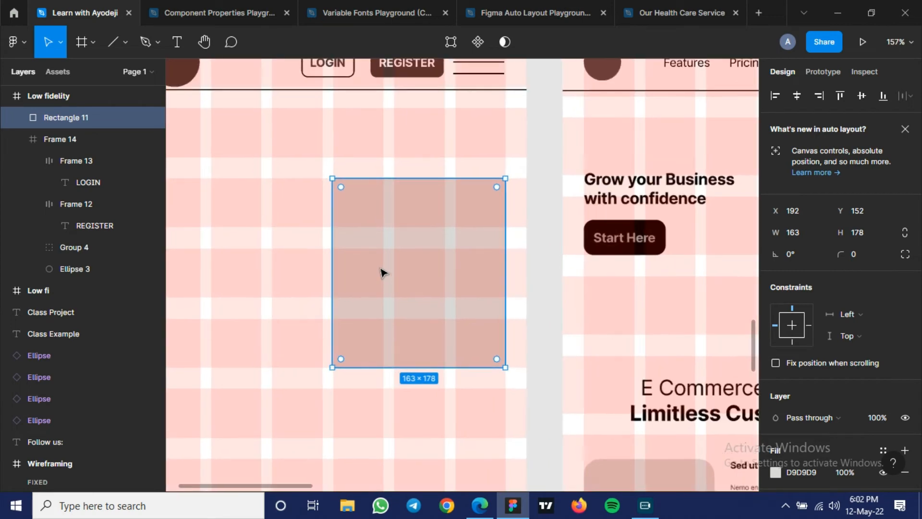
drag(428, 279, 422, 239)
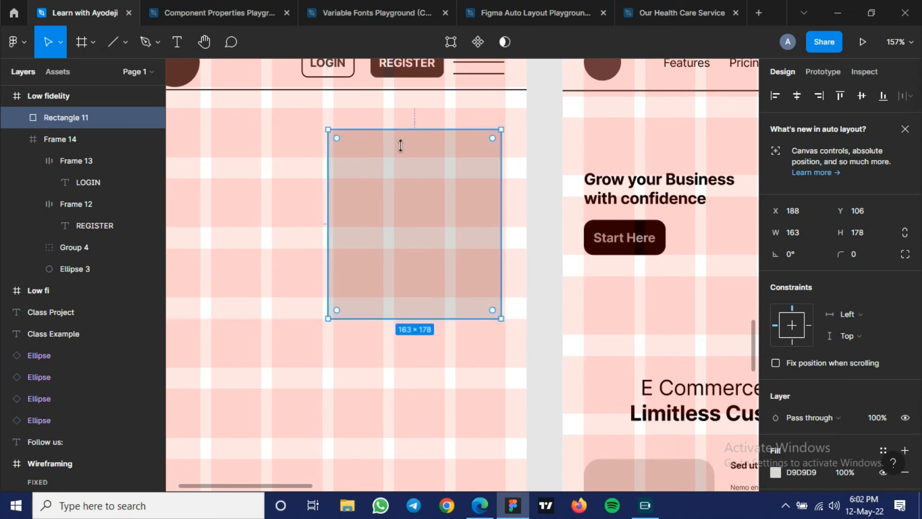
drag(401, 145, 407, 175)
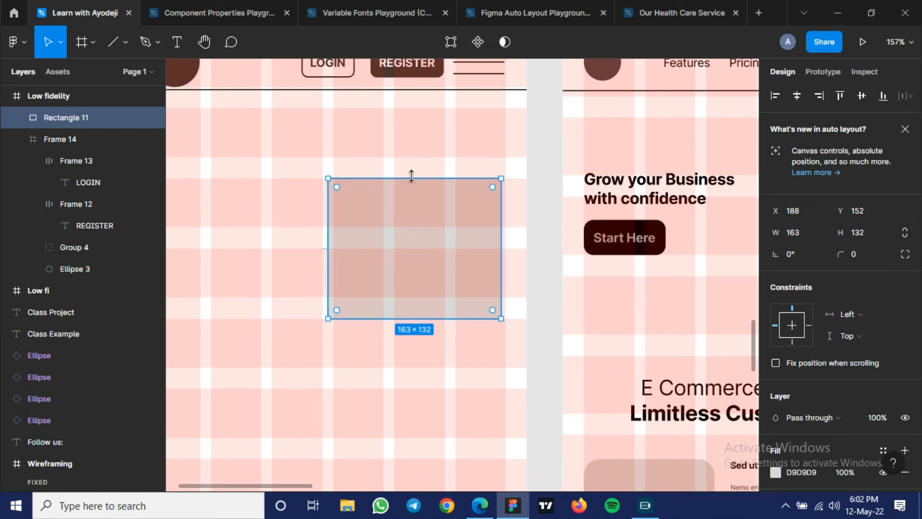
drag(411, 176, 416, 156)
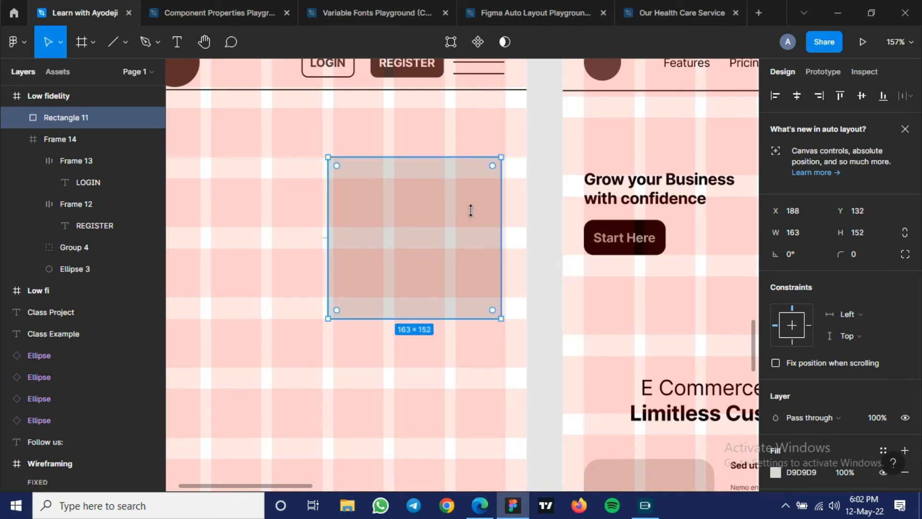
drag(356, 225, 361, 228)
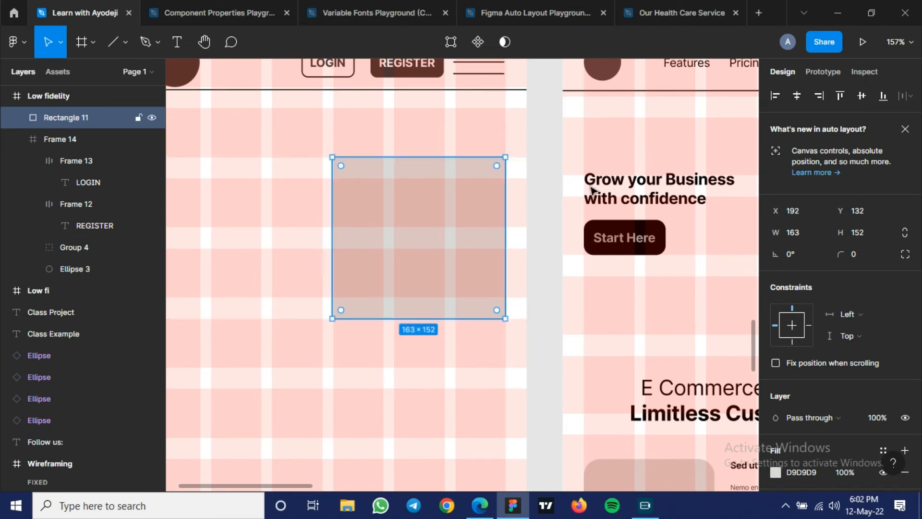
- Round the placeholder rectangle's corners with a radius of 20 and deselect it
click(866, 255)
text(2)
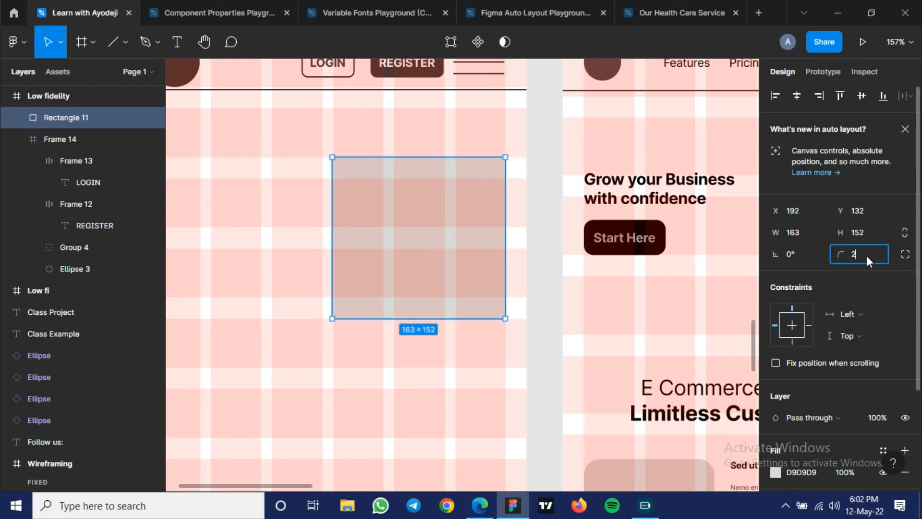
text(0)
key(Return)
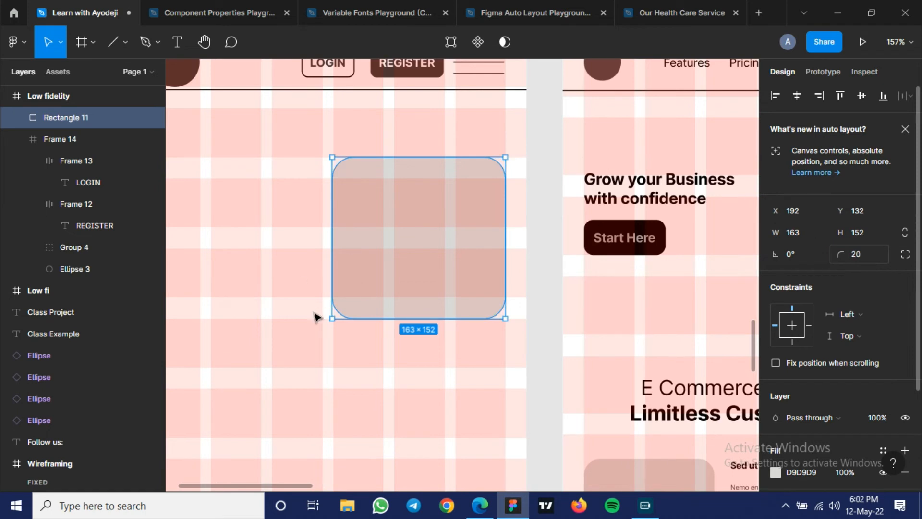
click(270, 236)
- Place a 100 × 100 triangle with the Polygon tool beside the rounded placeholder rectangle
drag(270, 236, 300, 241)
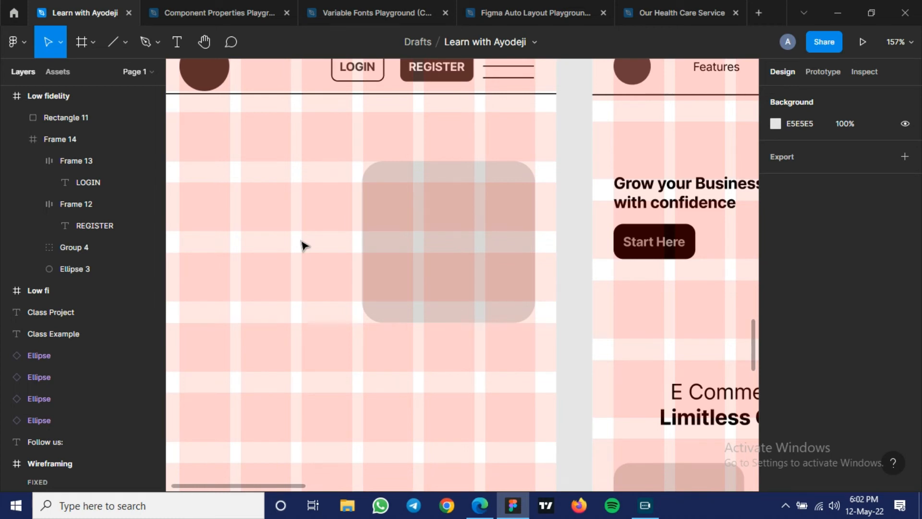
click(127, 42)
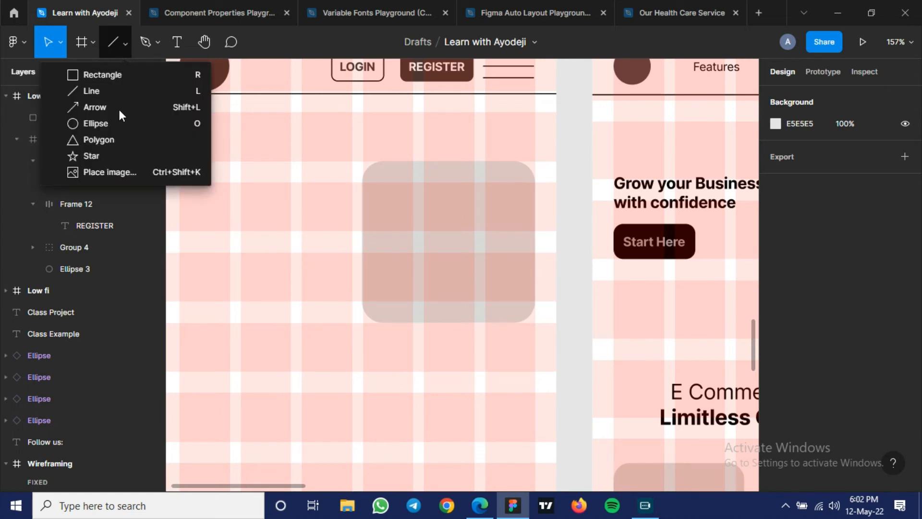
click(113, 140)
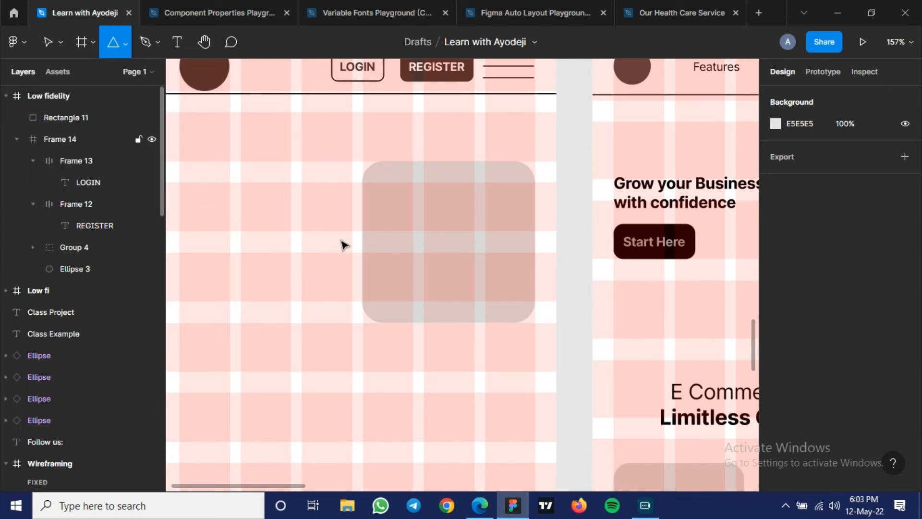
click(302, 220)
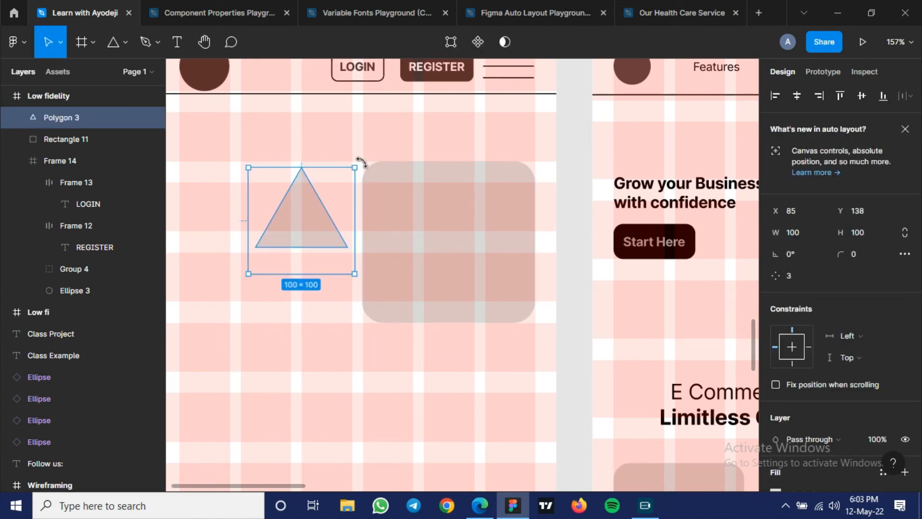
- Rotate the triangle to -90° so it points sideways like a play icon
drag(376, 214, 382, 278)
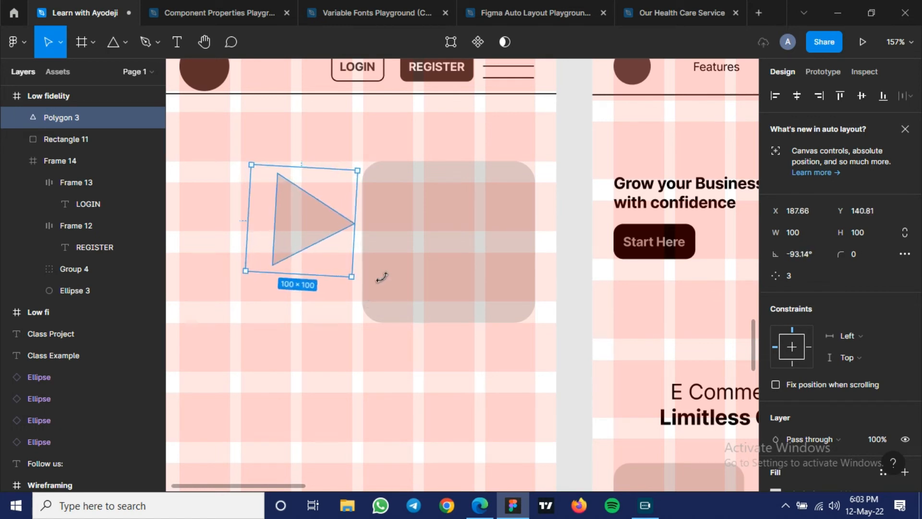
click(811, 254)
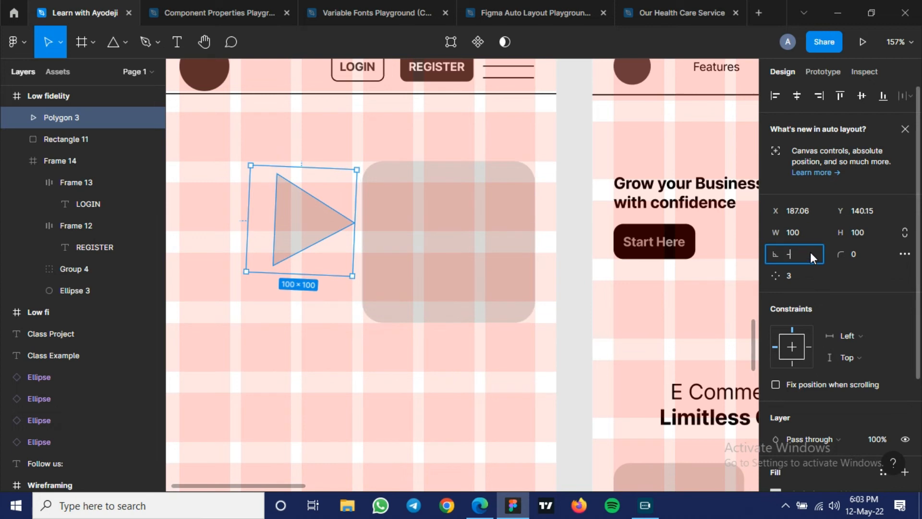
text(-90)
key(Return)
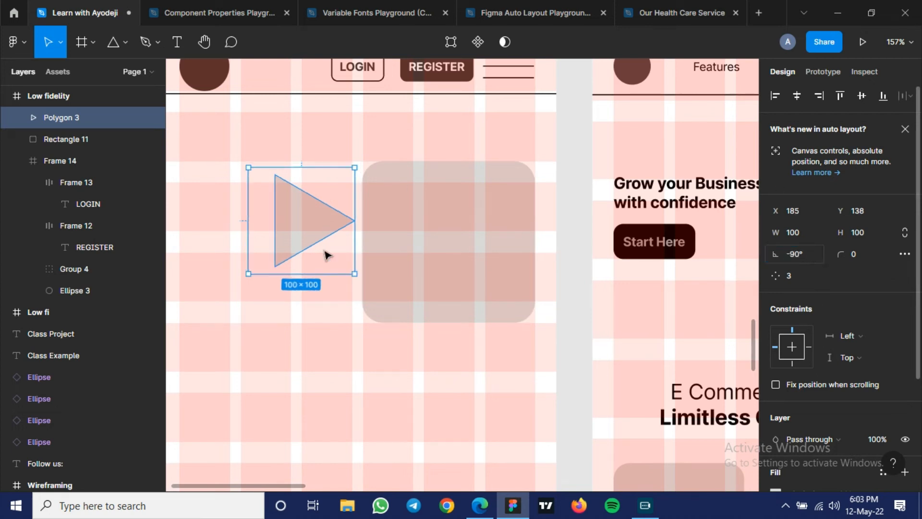
- Shrink the triangle proportionally to 47 × 47 with the Scale tool
click(61, 40)
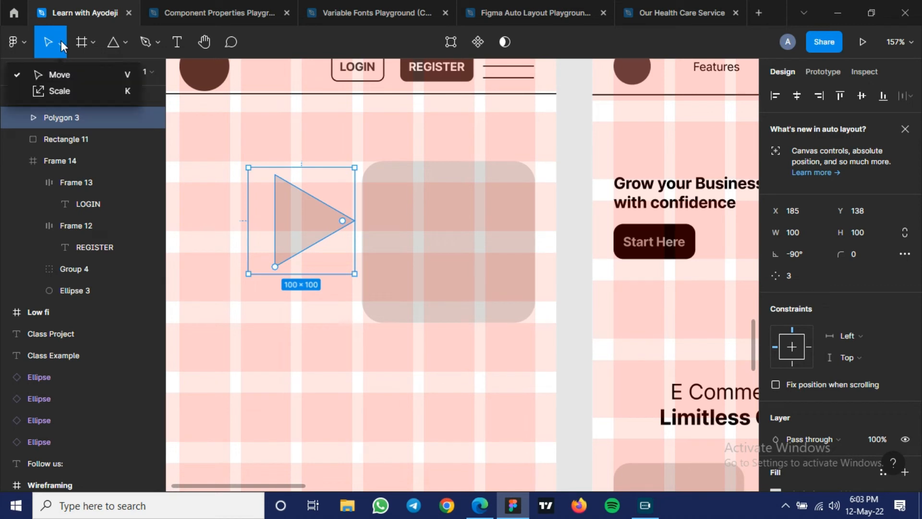
click(63, 92)
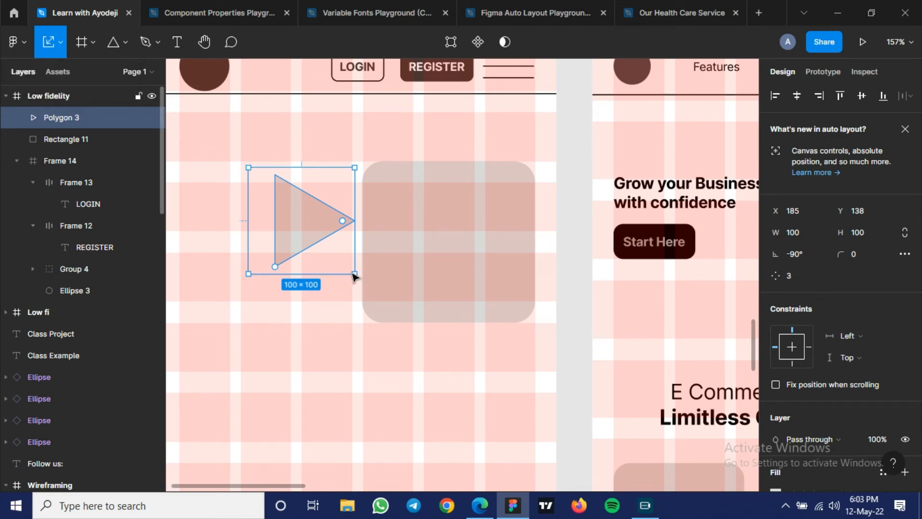
drag(350, 269, 299, 217)
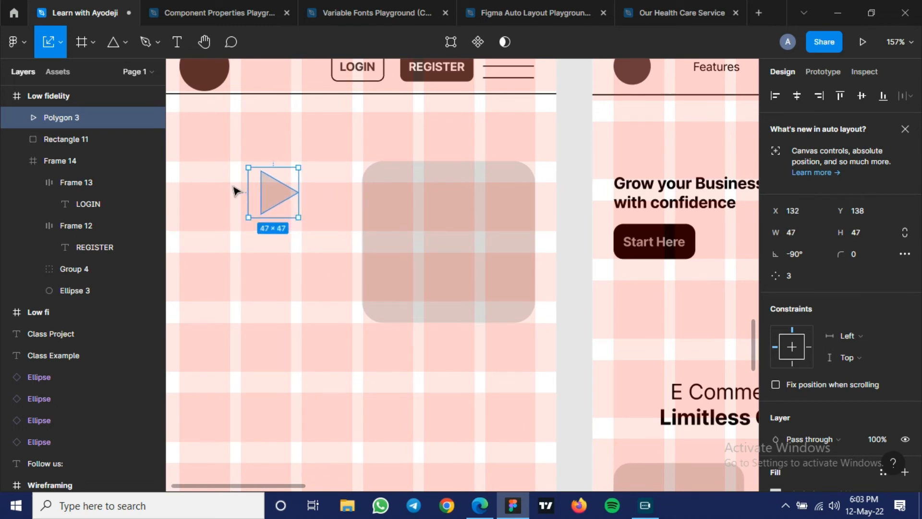
- Fill the triangle with #393939 sampled from the header's logo circle and move it to the centre of the rounded placeholder
scroll(240, 194, up, 3)
key(i)
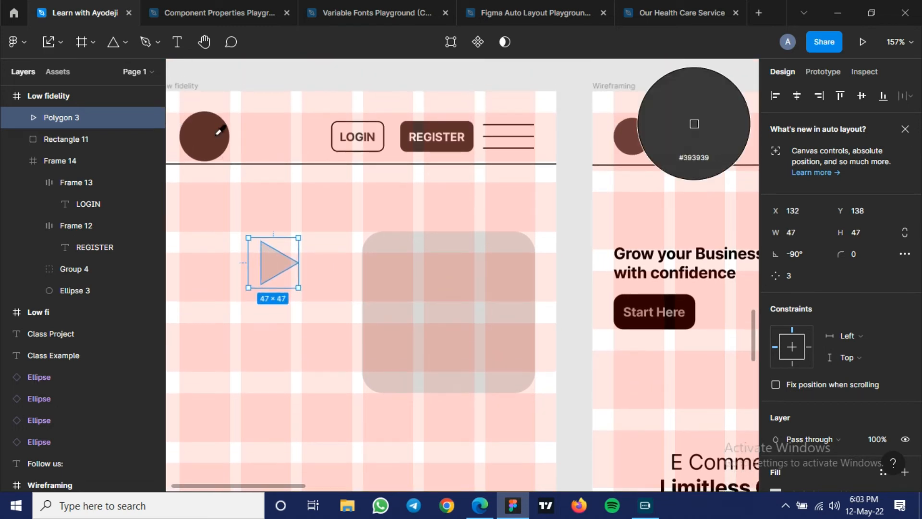
click(218, 131)
drag(276, 269, 446, 317)
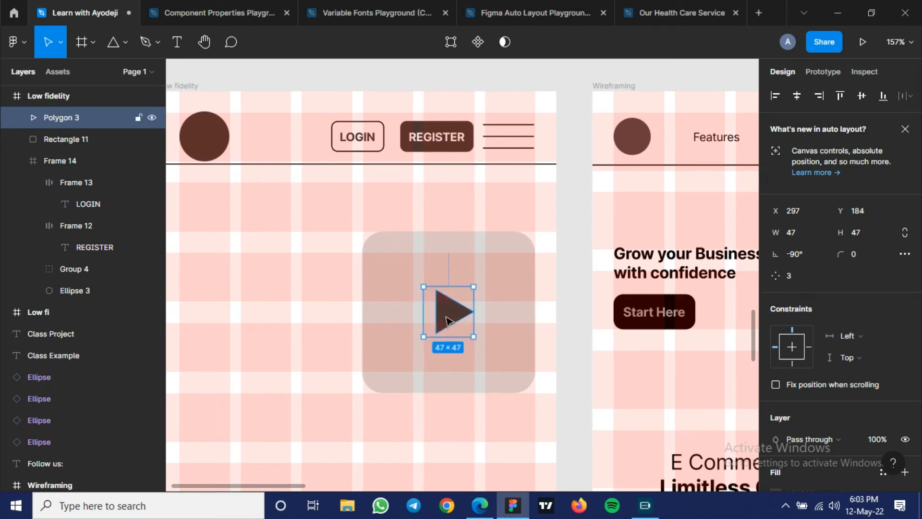
- Hide the layout grids to review the video placeholder with its play icon, and turn the grids back on
scroll(340, 331, down, 3)
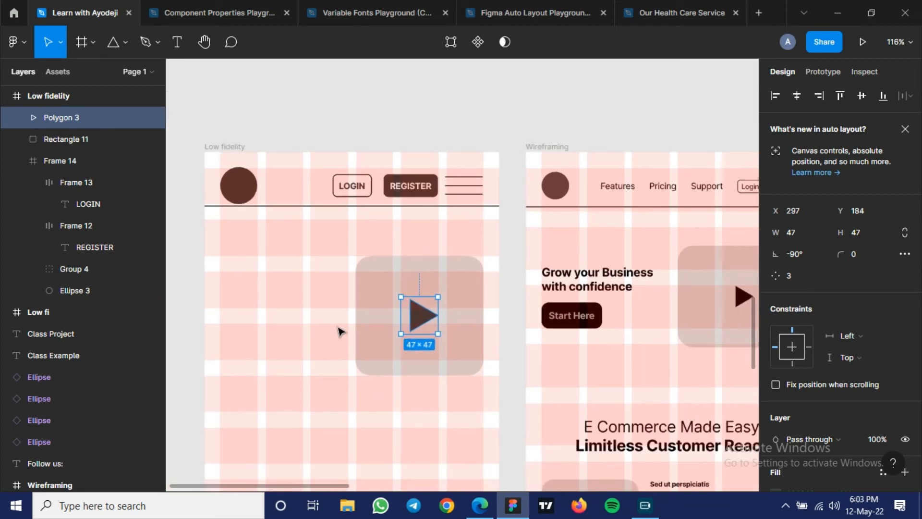
key(ctrl+shift+4)
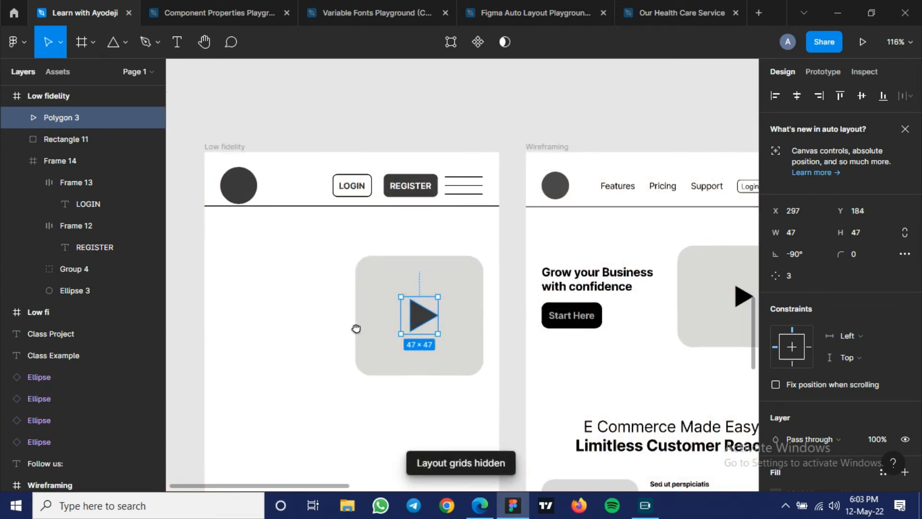
scroll(388, 265, down, 3)
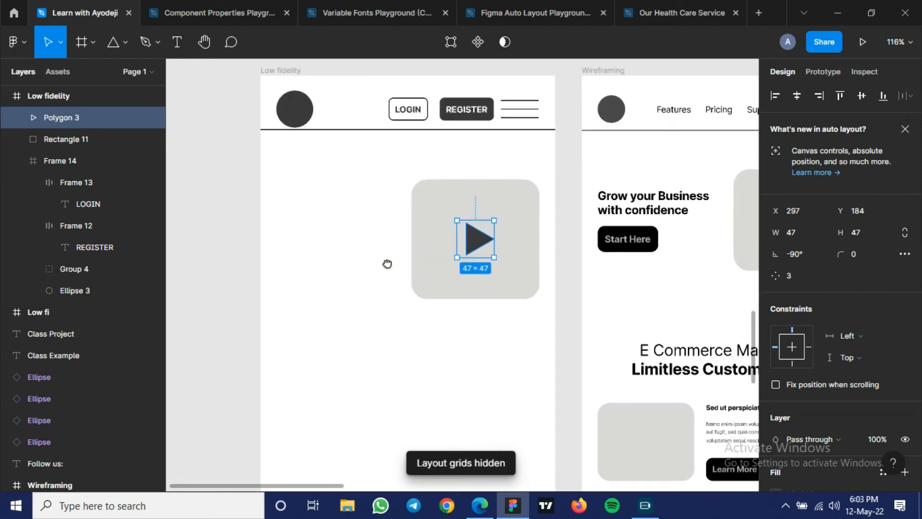
click(345, 288)
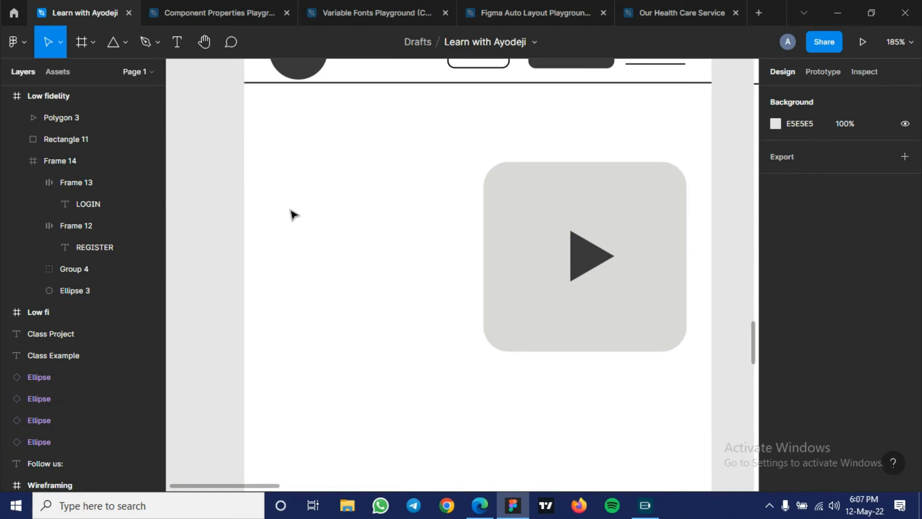
scroll(294, 214, up, 3)
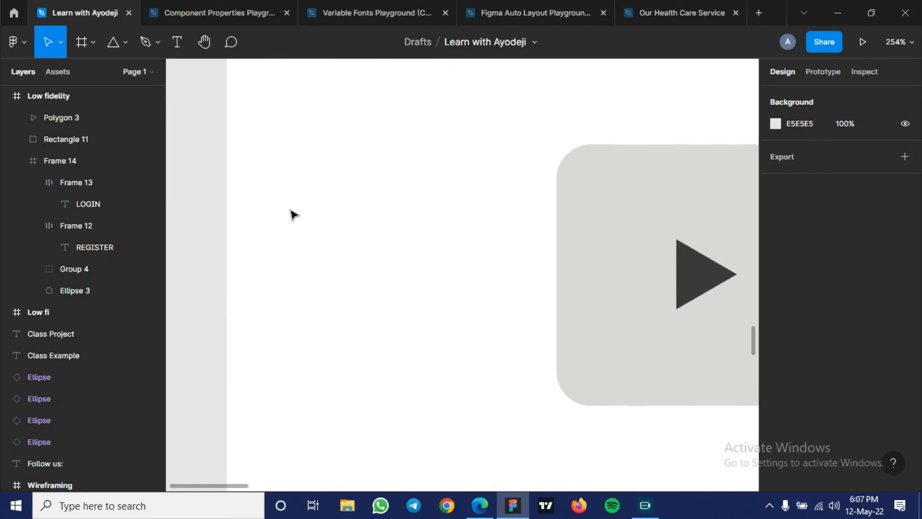
scroll(294, 215, down, 1)
key(ctrl+g)
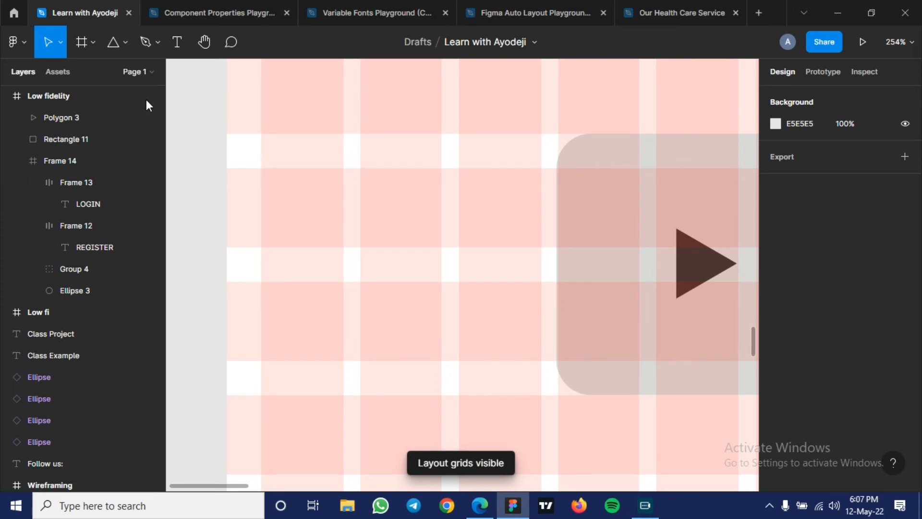
- Add the heading text "GROW YOUR BUSINESS WITH CONFIDENCE" in the empty area beside the video placeholder
click(177, 45)
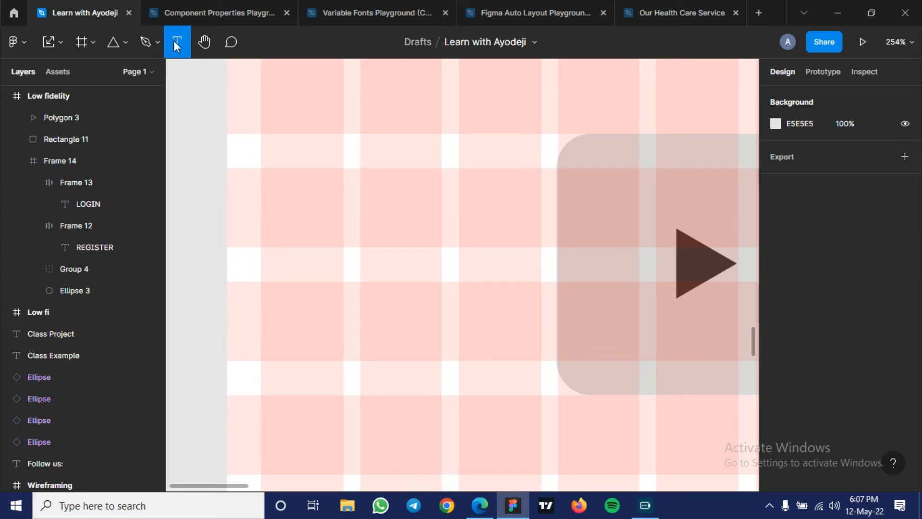
click(285, 206)
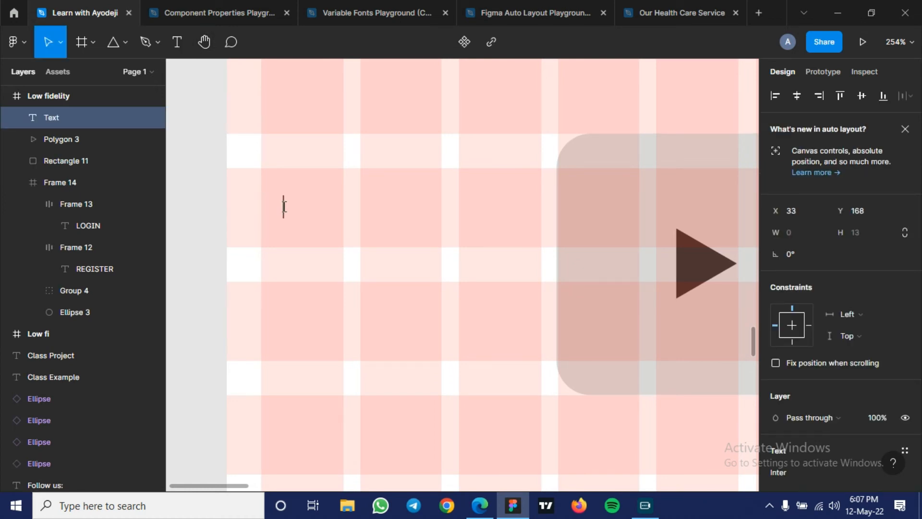
text(GRO)
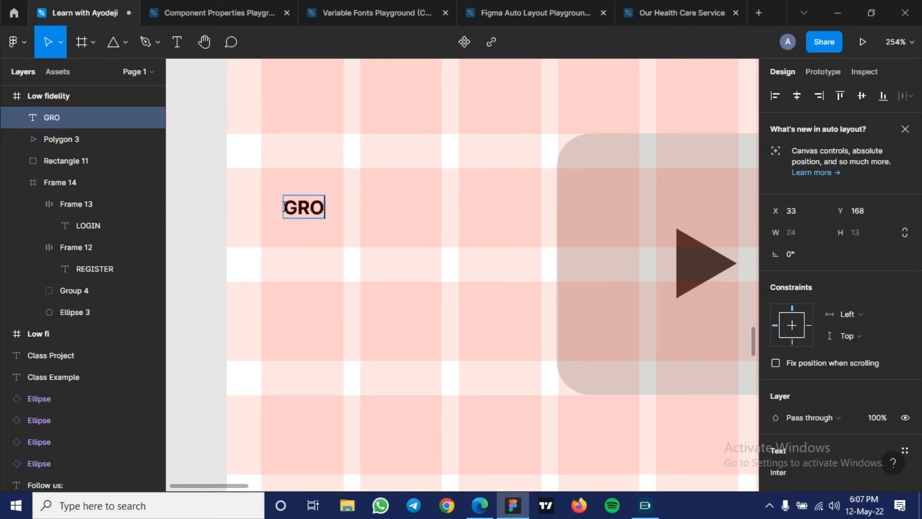
text(W YOur)
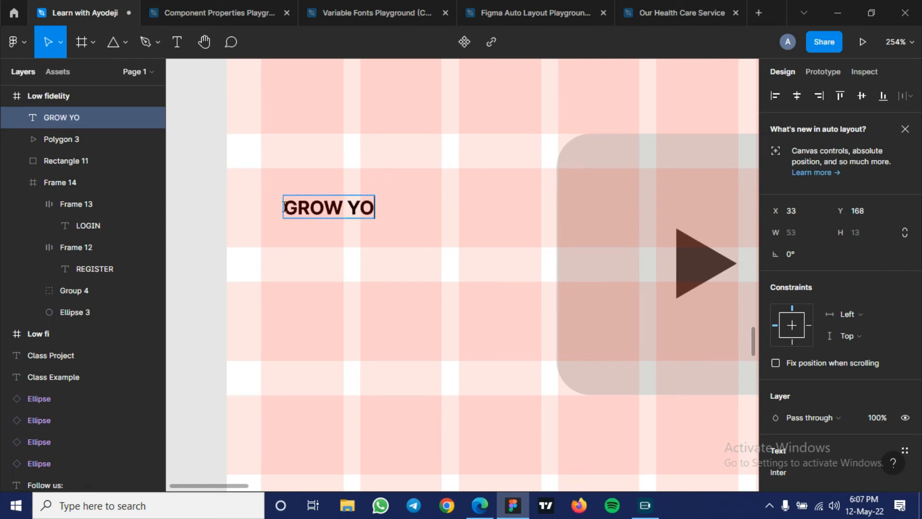
key(BackSpace)
key(BackSpace)
key(BackSpace)
text(OUR)
key(BackSpace)
key(BackSpace)
key(BackSpace)
text(UR B)
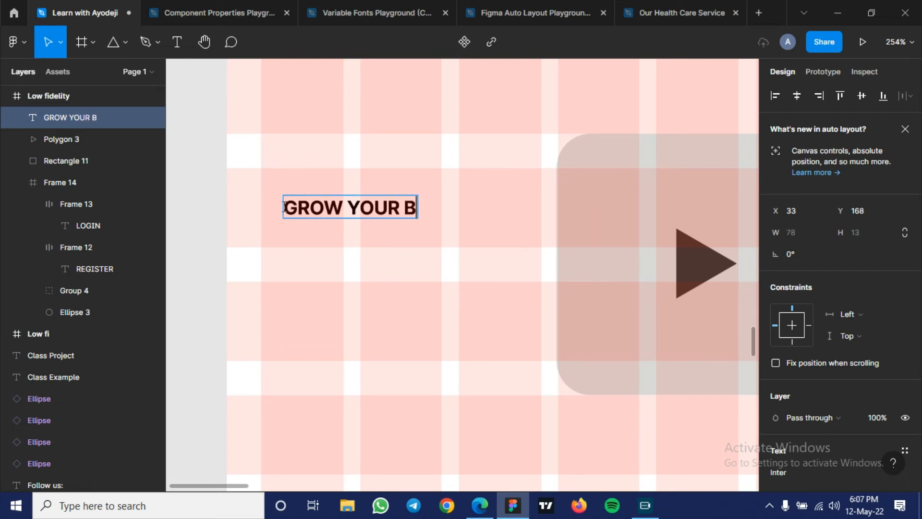
text(USINESS)
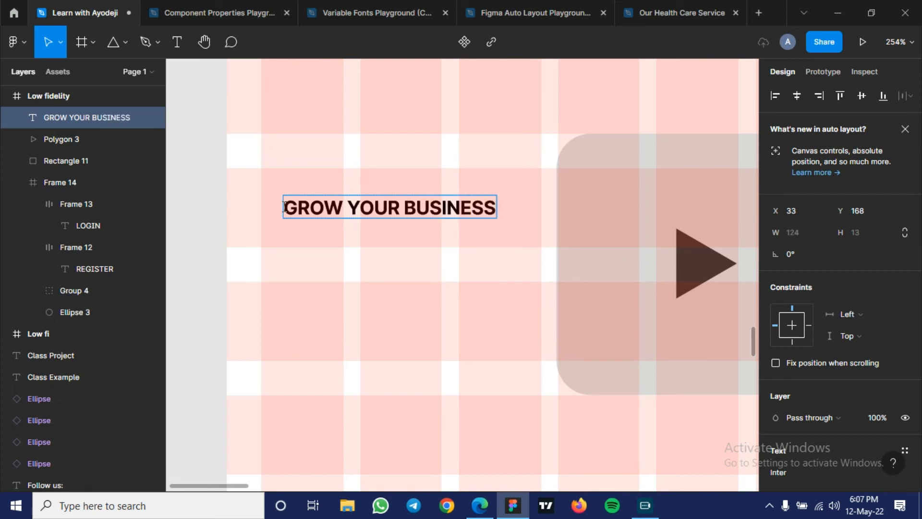
text( WITH)
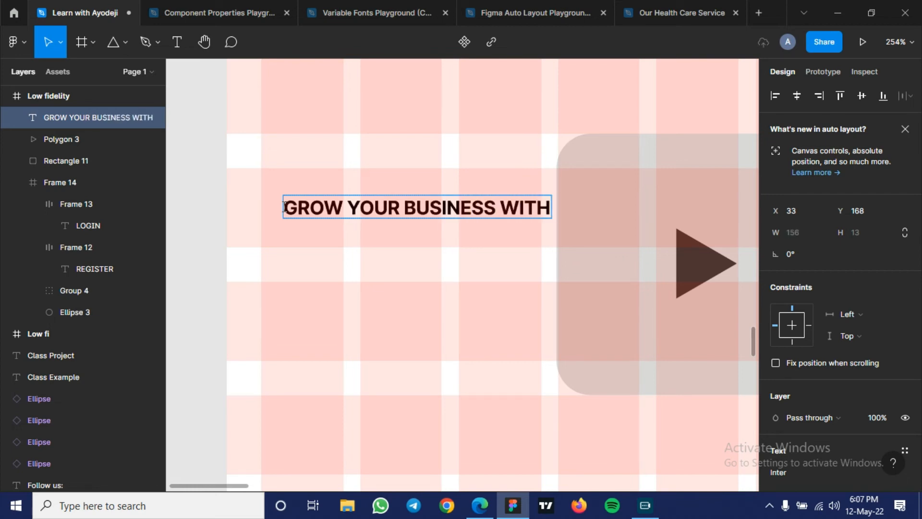
text( CONFIDEN)
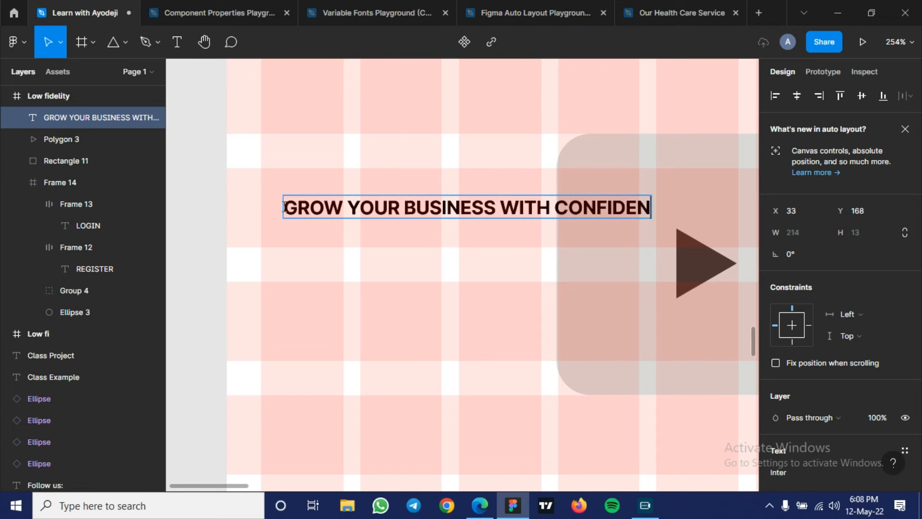
text(CE)
scroll(298, 200, up, 1)
key(Escape)
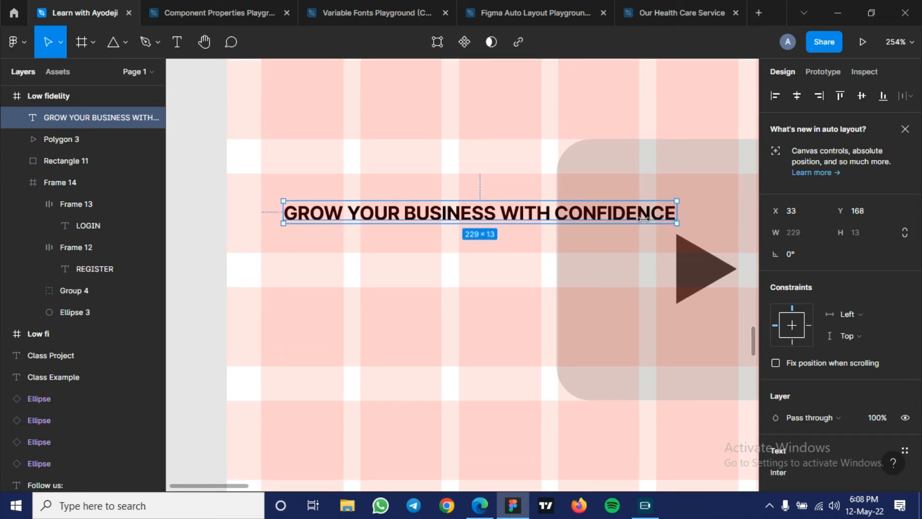
- Narrow the heading's text box to 102 wide so it wraps, and set its font size to 16
drag(563, 234, 459, 257)
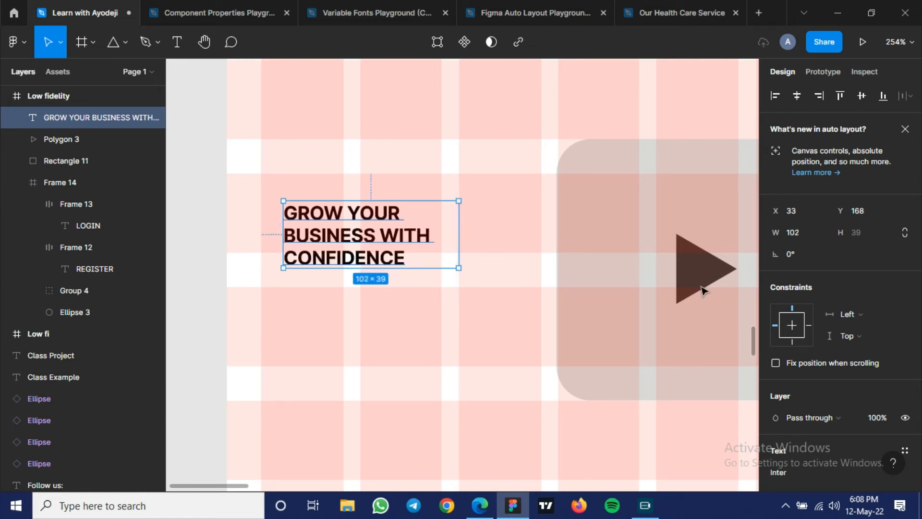
scroll(822, 287, down, 5)
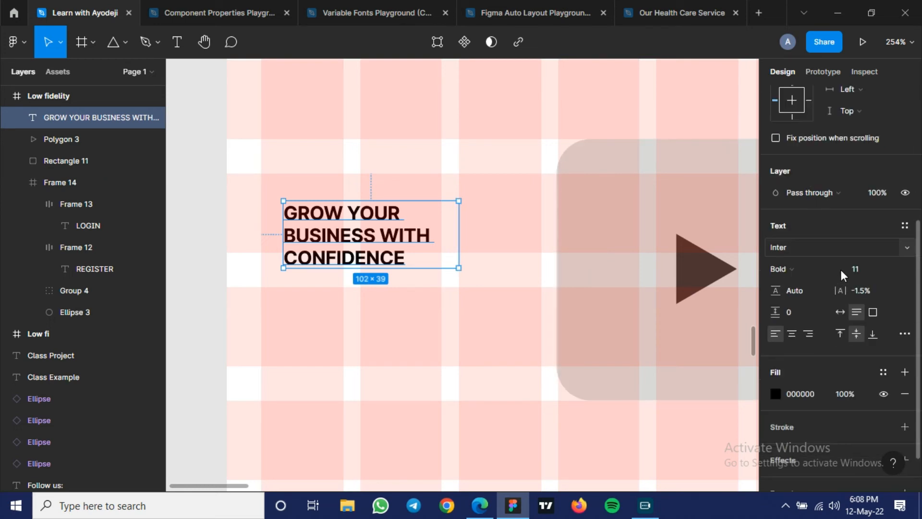
click(865, 217)
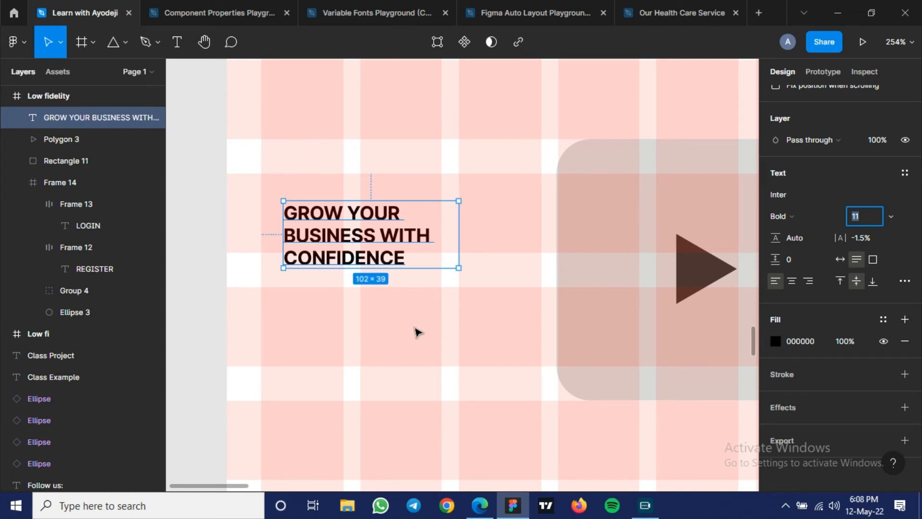
key(Up)
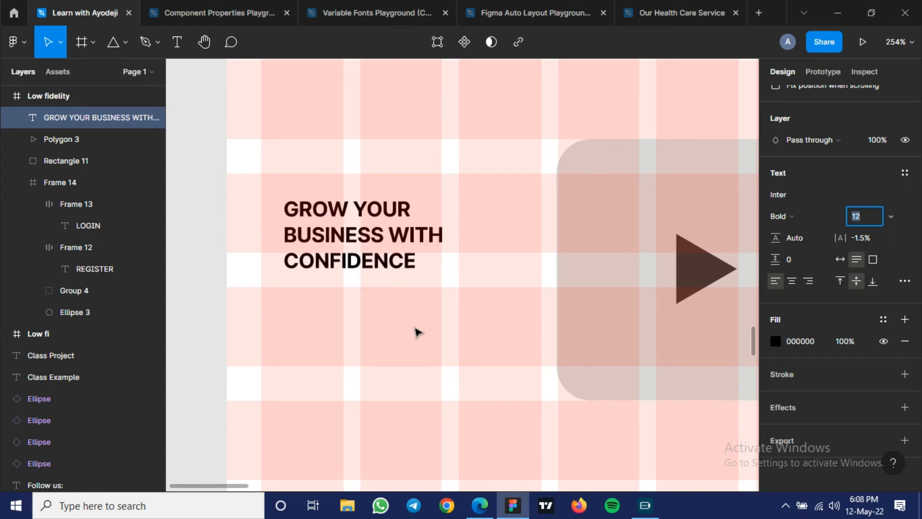
key(Up)
key(Up)
key(Up)
key(Up)
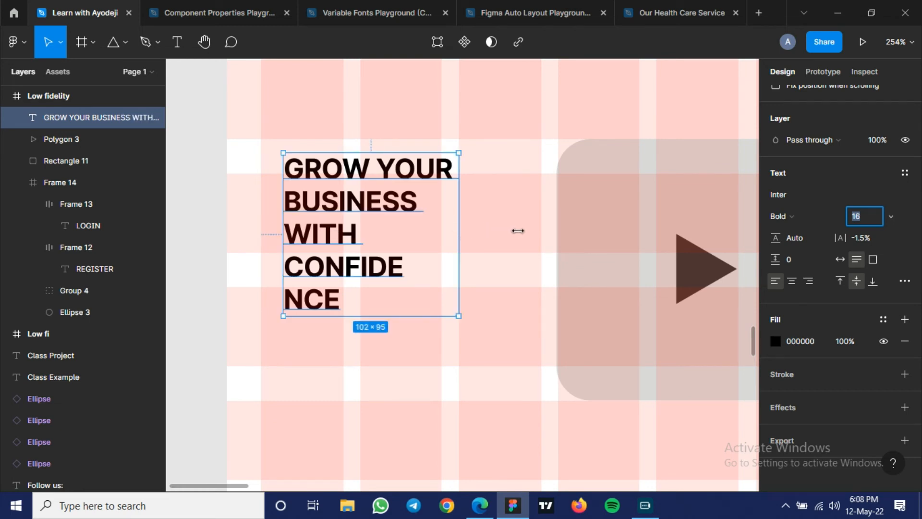
- Widen the heading's text box to 149 and move it flush with the start of the first grid column
drag(517, 231, 540, 234)
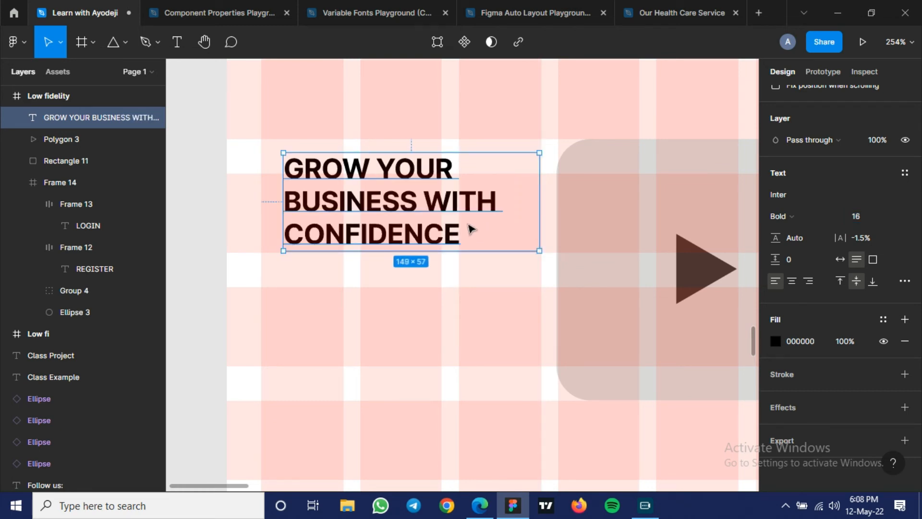
drag(468, 227, 280, 287)
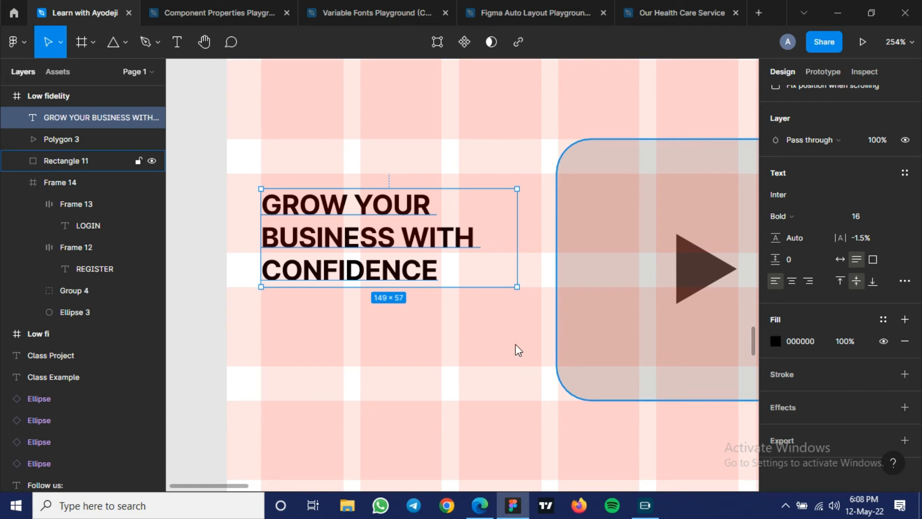
- Hide the 12-row layout grid of the Low fidelity frame, keeping its 6-column grid
key(Escape)
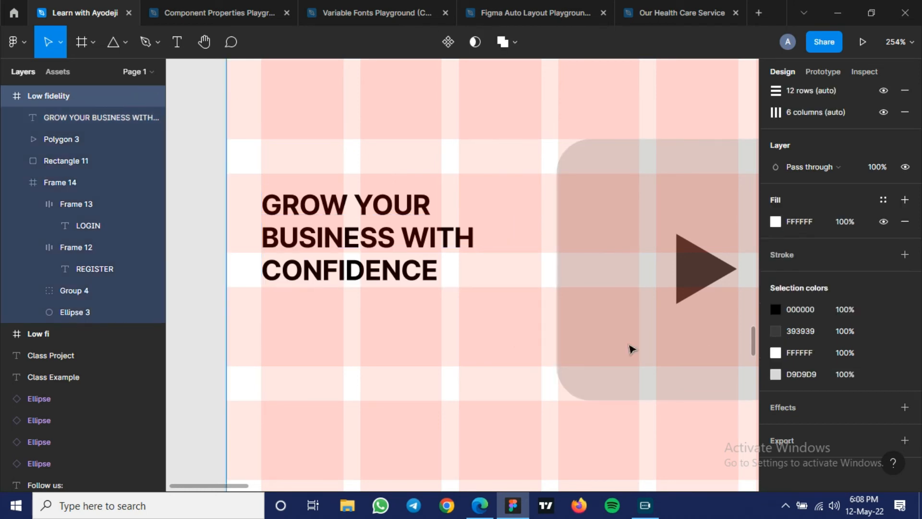
click(883, 90)
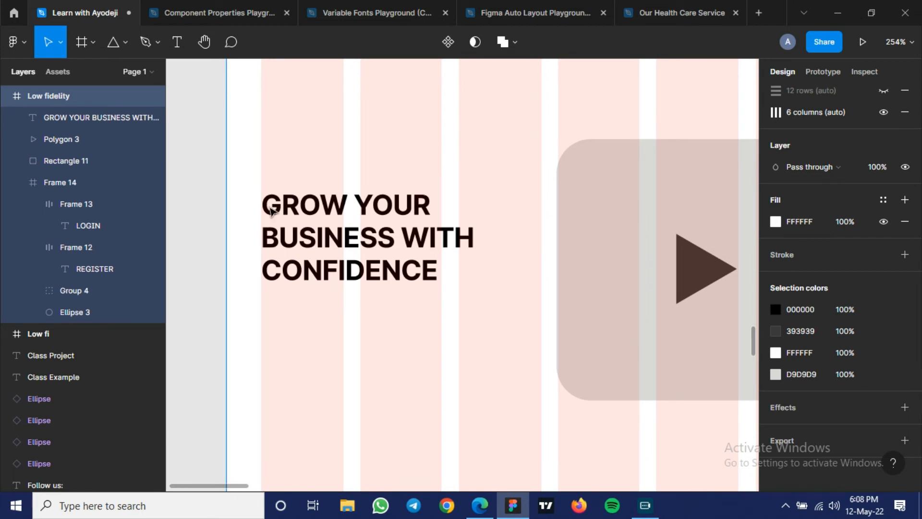
scroll(311, 259, down, 5)
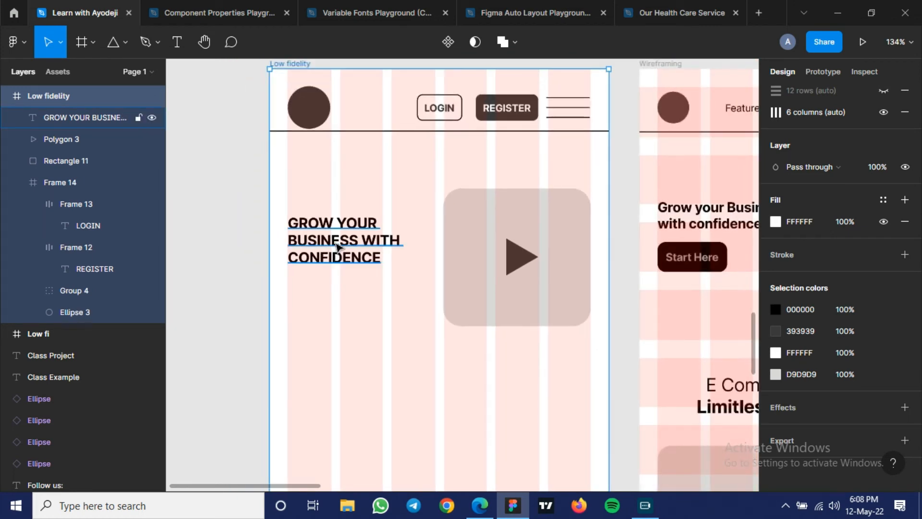
- Select the heading and examine its text settings and its placement against the column grid and video placeholder
click(335, 246)
scroll(831, 290, up, 5)
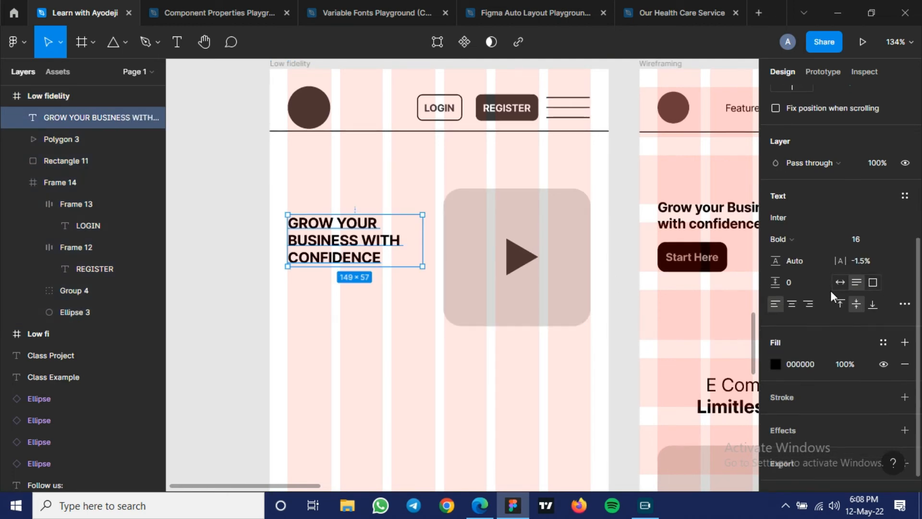
scroll(830, 290, down, 5)
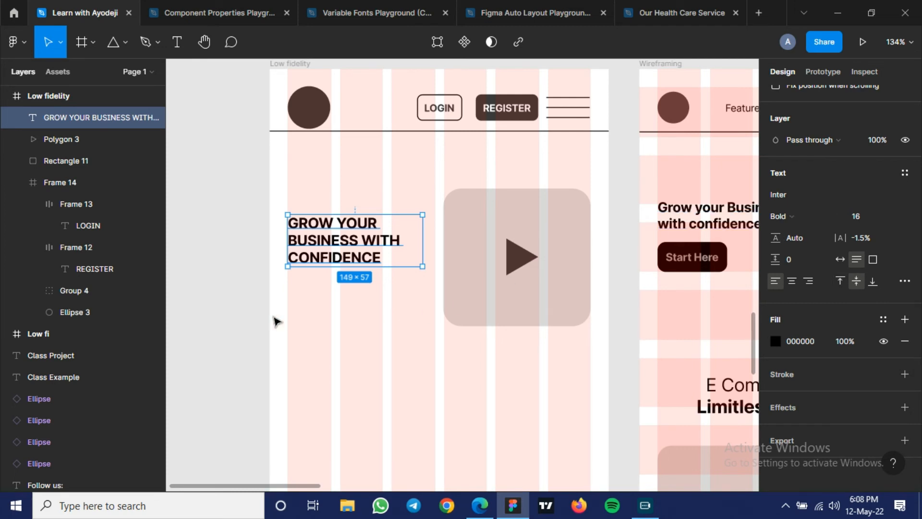
scroll(270, 311, up, 5)
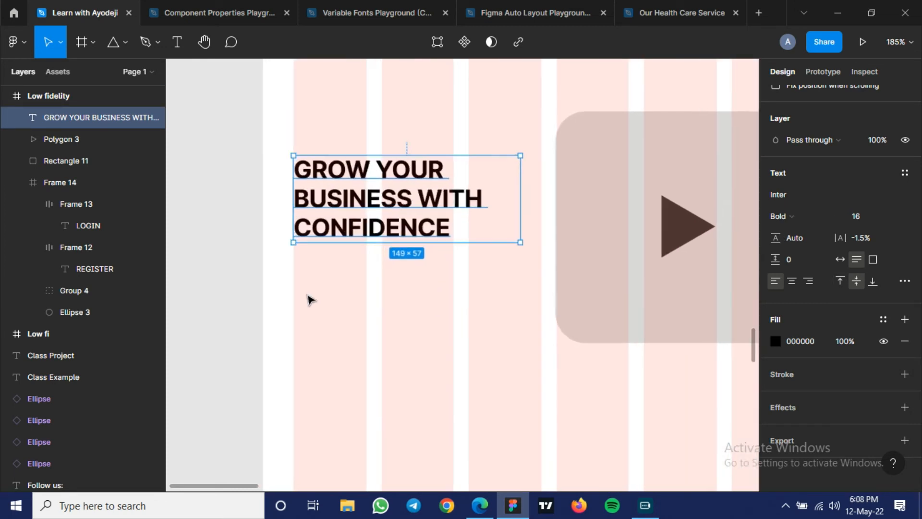
scroll(309, 300, down, 4)
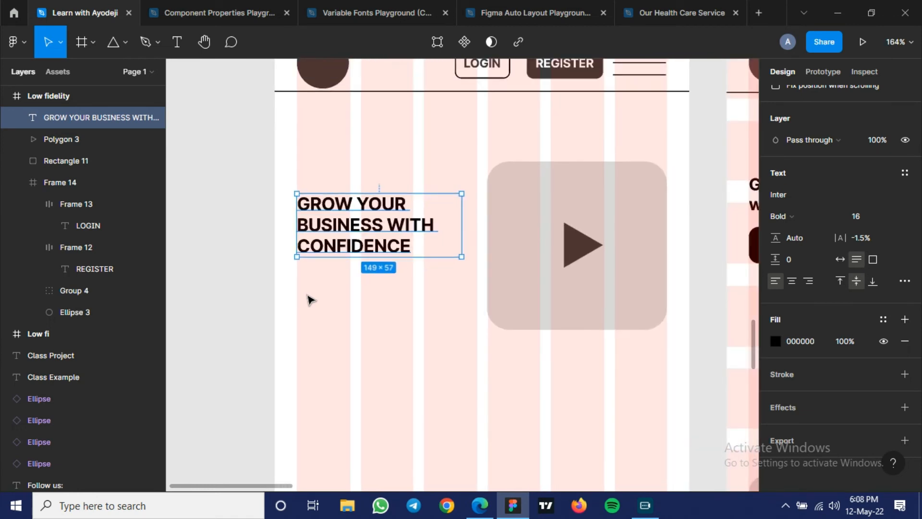
scroll(309, 299, up, 2)
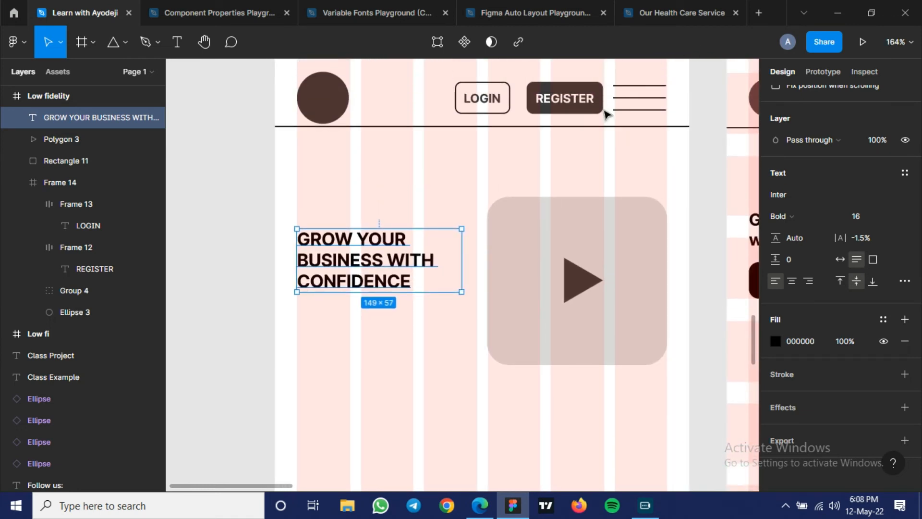
- Duplicate the header's REGISTER button and place the copy directly below the heading, flush with the first grid column
click(558, 105)
double_click(558, 106)
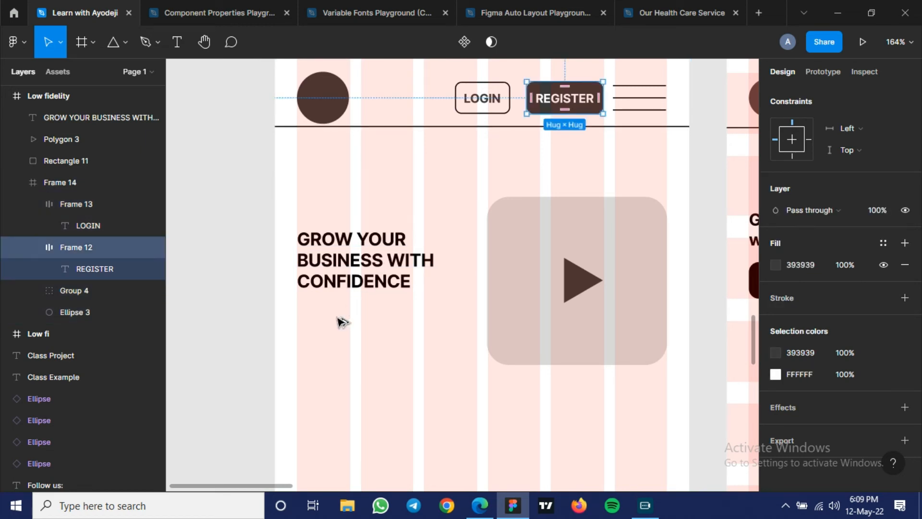
key(ctrl+d)
drag(342, 321, 330, 321)
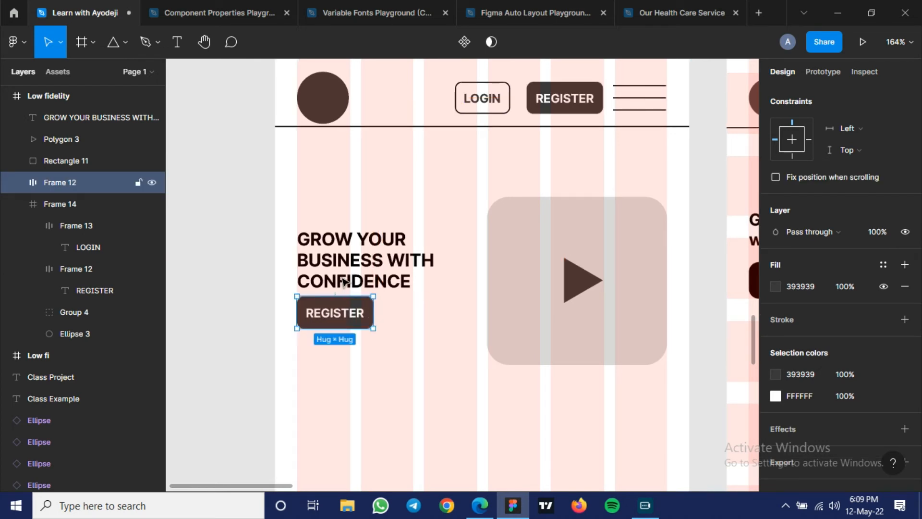
- Set the vertical spacing between the heading and the REGISTER button below it to 10
shift+click(379, 260)
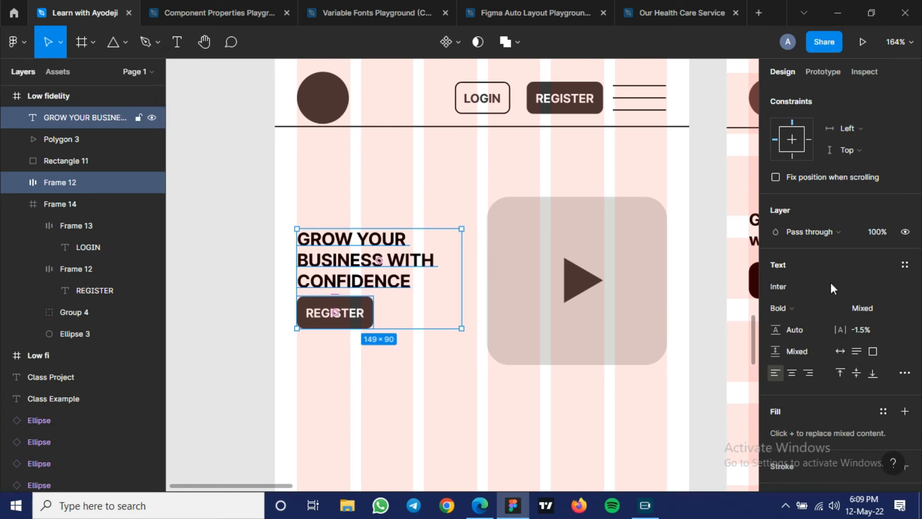
scroll(832, 288, up, 5)
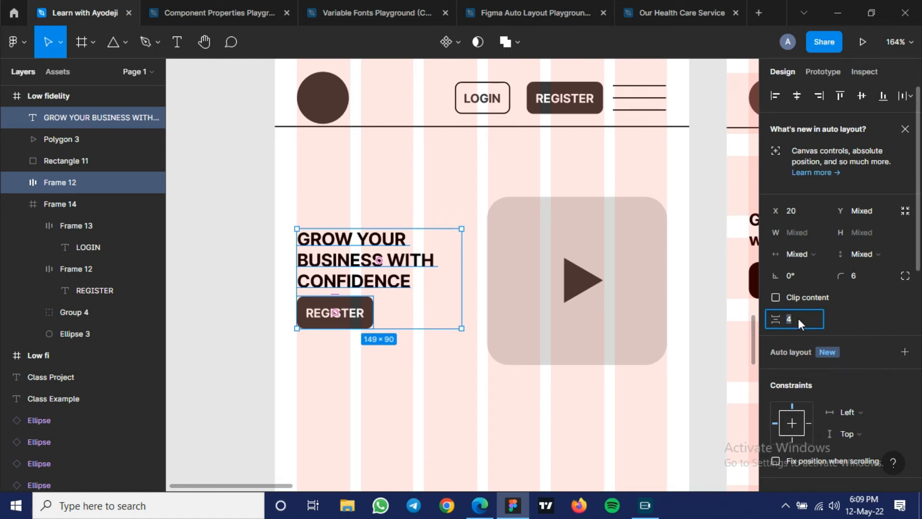
text(0)
key(Return)
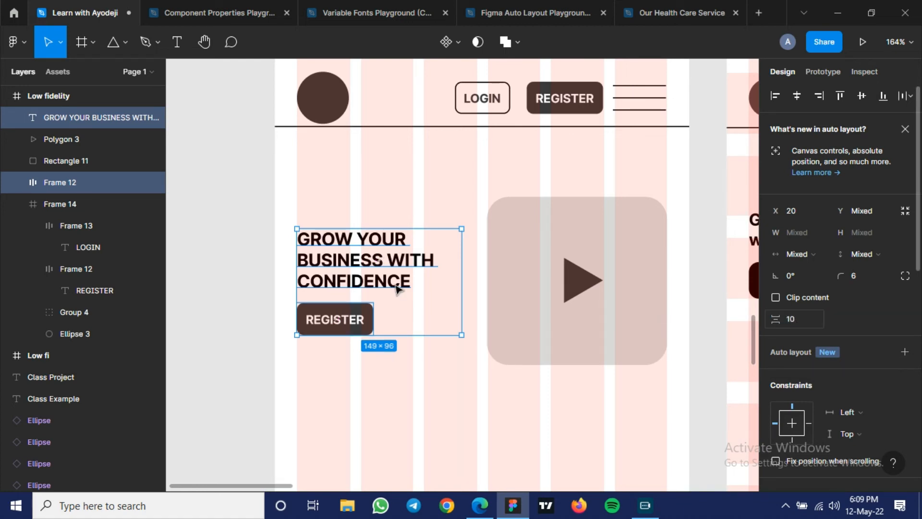
- Compare the hero section with the finished reference wireframe and examine the empty area below the REGISTER button
scroll(363, 270, down, 1)
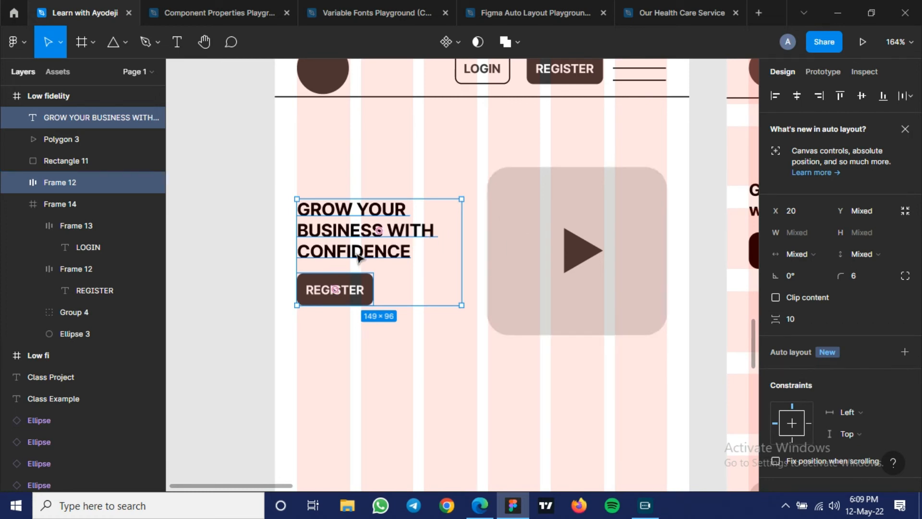
drag(358, 258, 449, 250)
scroll(449, 250, down, 4)
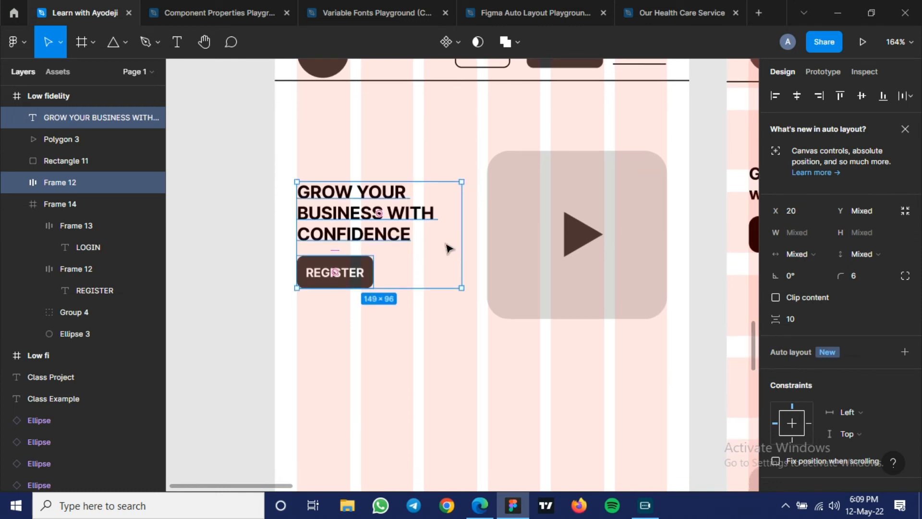
scroll(506, 252, down, 4)
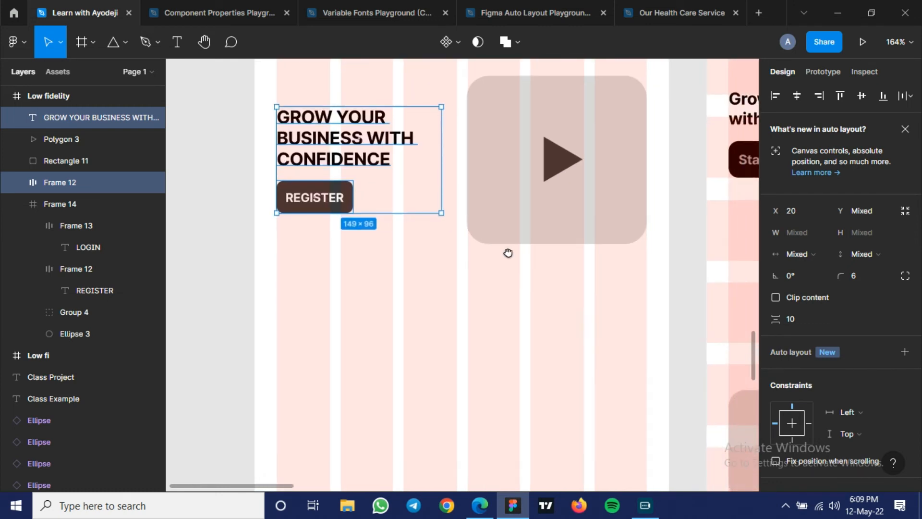
scroll(511, 229, down, 3)
scroll(511, 229, right, 3)
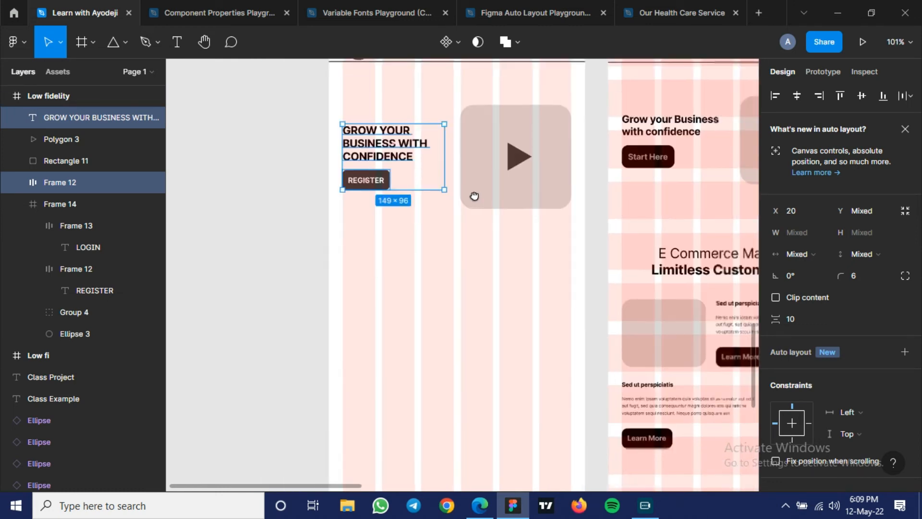
scroll(487, 199, down, 1)
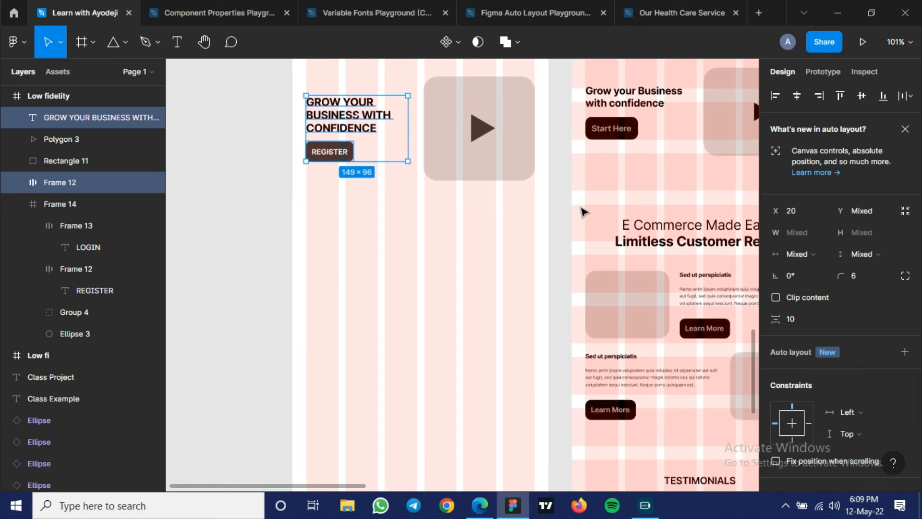
click(371, 229)
scroll(369, 229, up, 5)
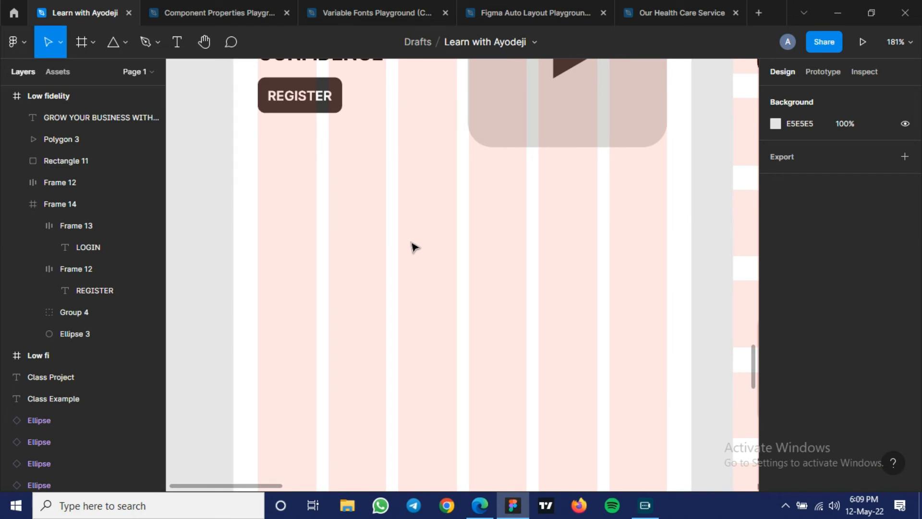
key(t)
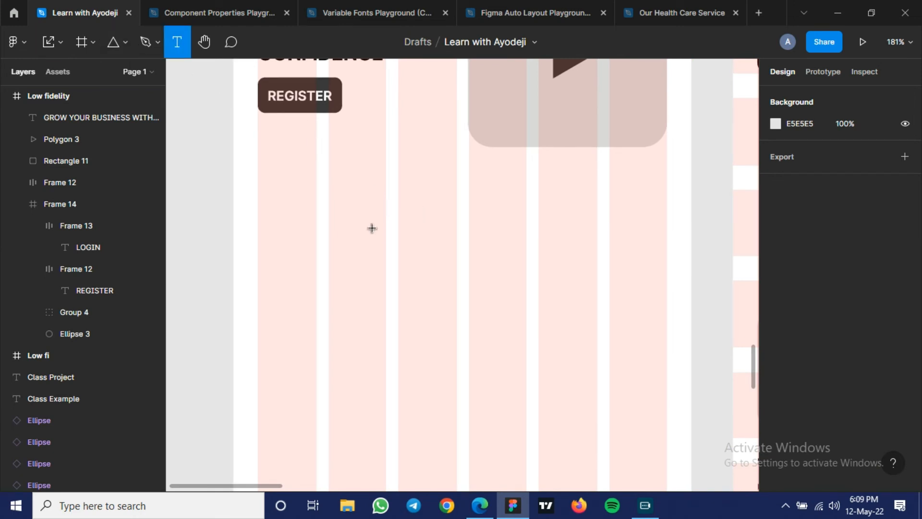
key(ctrl+g)
key(ctrl+g)
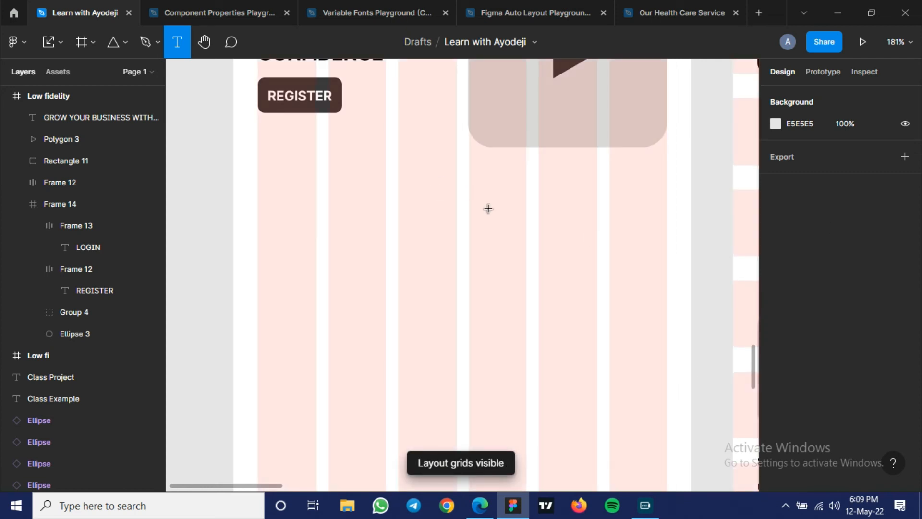
key(v)
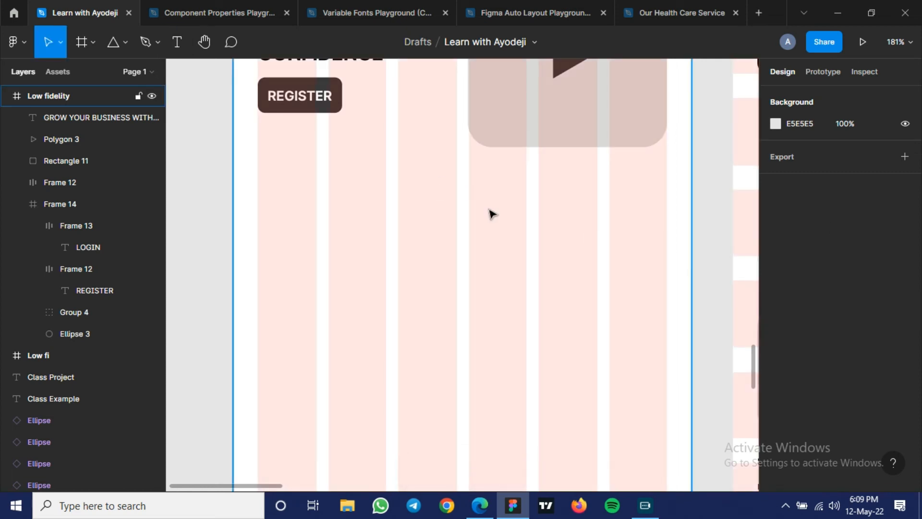
- Show the hidden 12-row layout grid of the Low fidelity frame
click(491, 214)
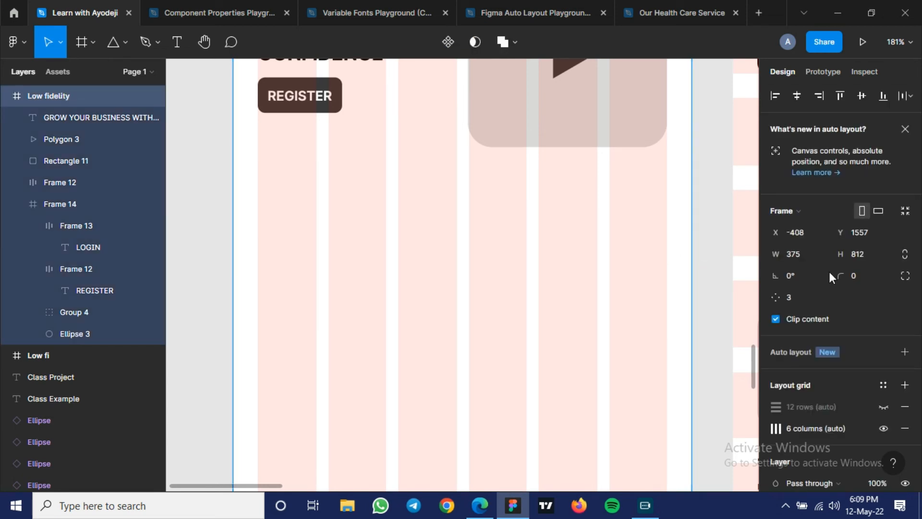
scroll(798, 278, down, 5)
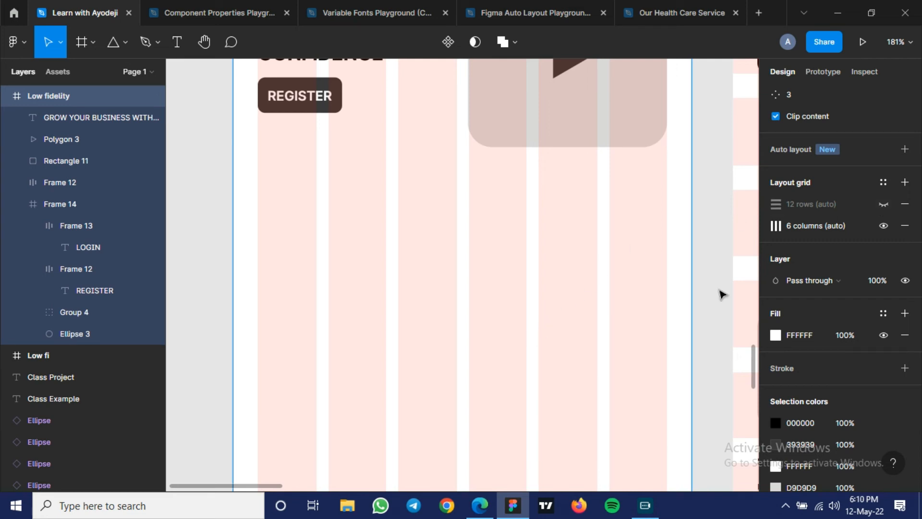
click(884, 199)
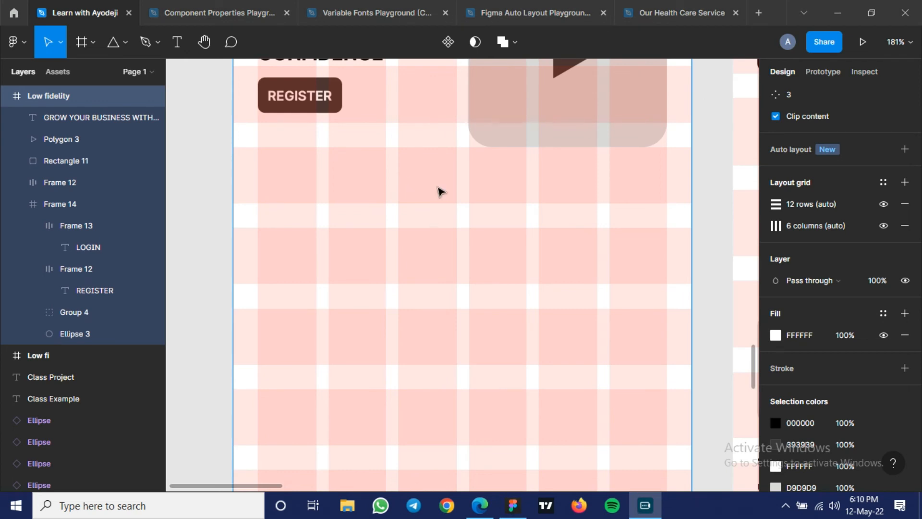
- Draw a text box about 220 × 66 below the hero section, spanning the second to fifth grid columns
scroll(438, 192, up, 1)
scroll(439, 191, up, 1)
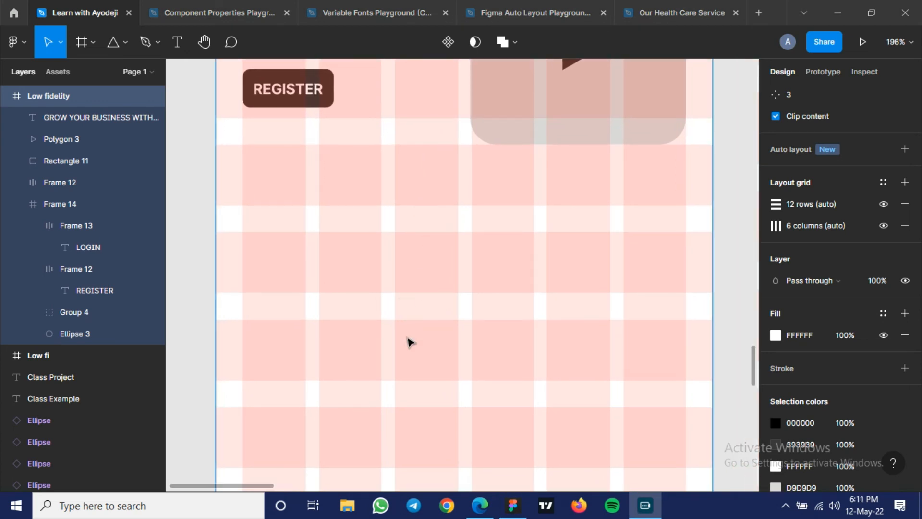
click(177, 47)
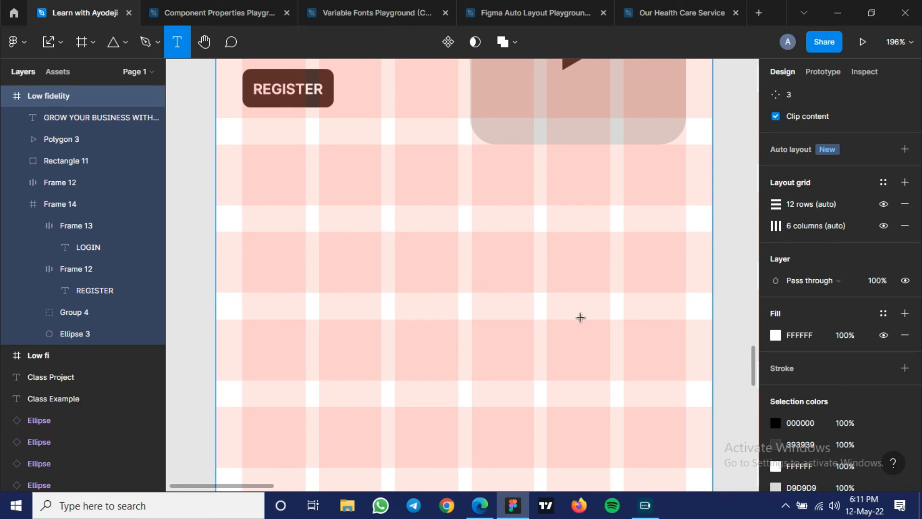
drag(318, 232, 609, 321)
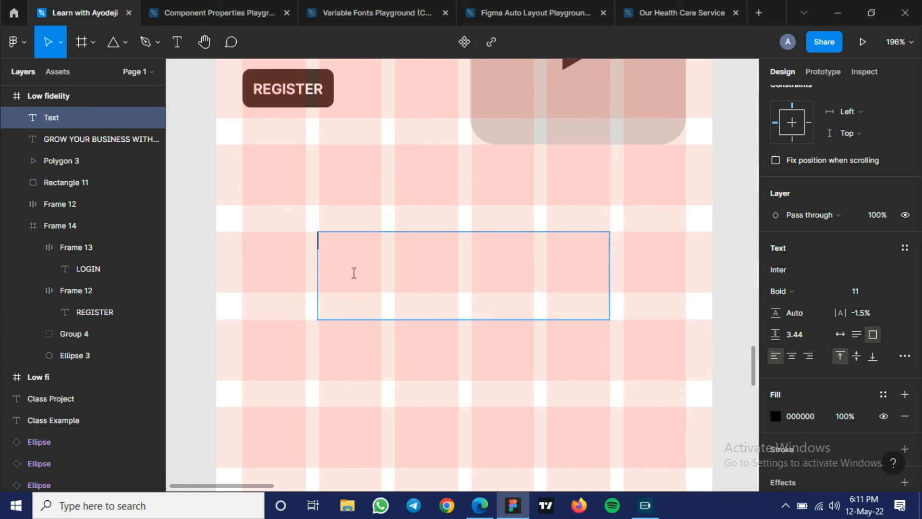
- Enter "ecOMMERCE MADE SIMPLE" as the section title in the new text box
text(ecOMMERCE)
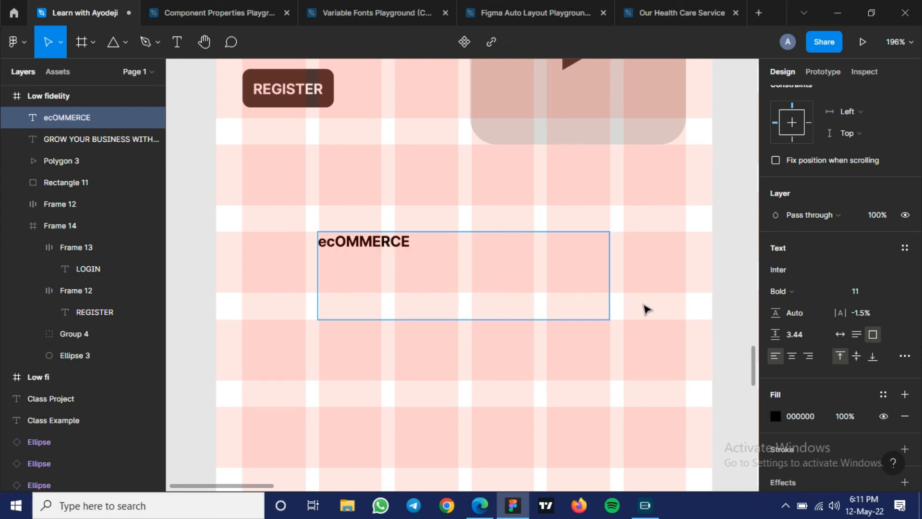
text( madEW)
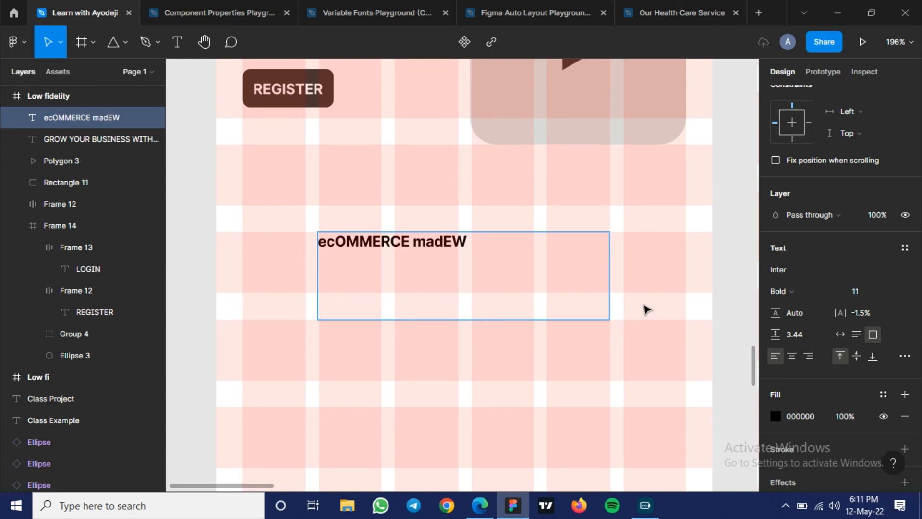
key(BackSpace)
key(BackSpace)
key(BackSpace)
key(BackSpace)
key(BackSpace)
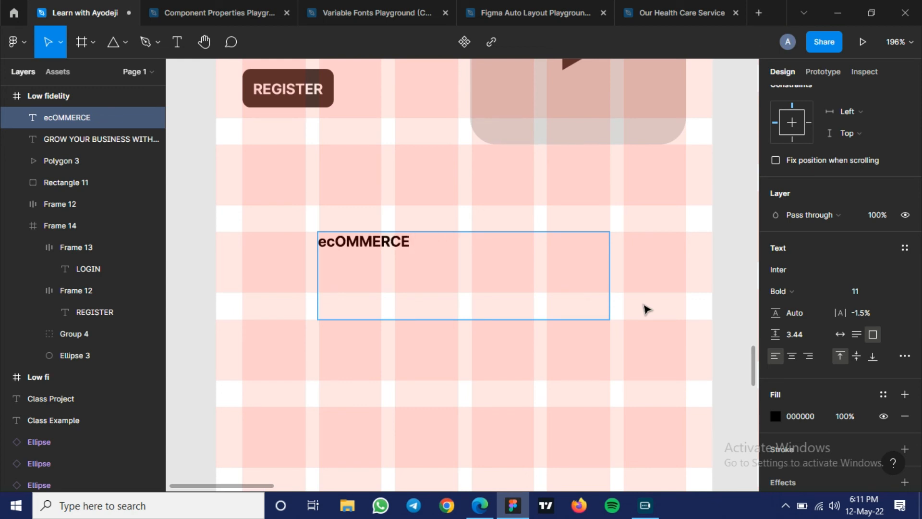
text(made)
key(BackSpace)
key(BackSpace)
key(BackSpace)
key(BackSpace)
key(BackSpace)
key(BackSpace)
text(MADE SIMPLE)
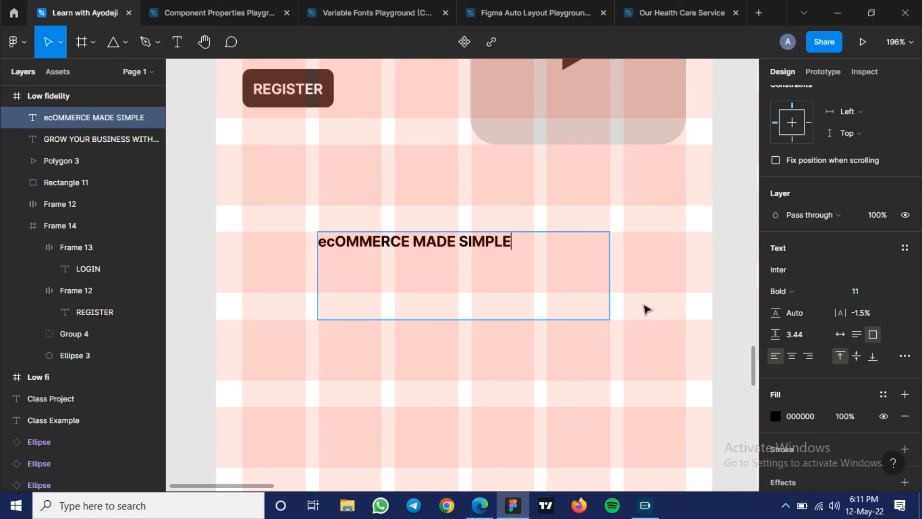
key(Escape)
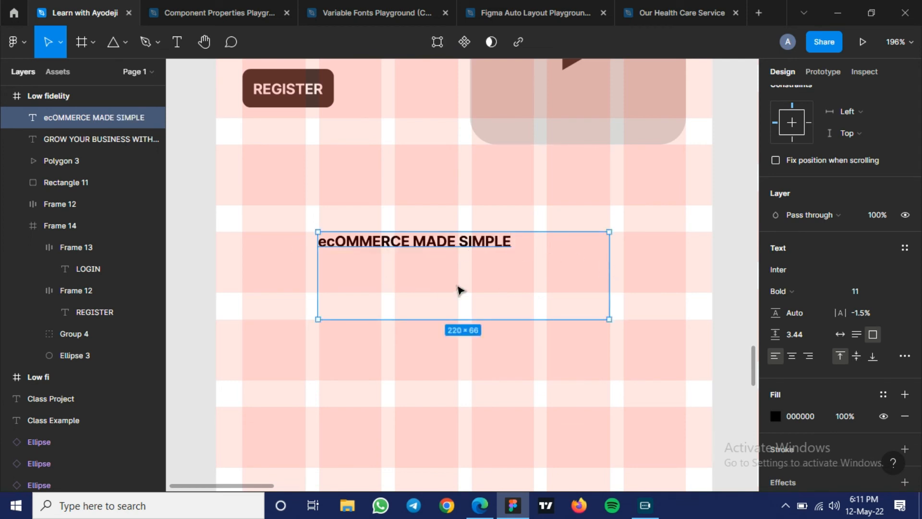
- Set the section title's text box to auto width and centre it horizontally in the Low fidelity frame
click(859, 335)
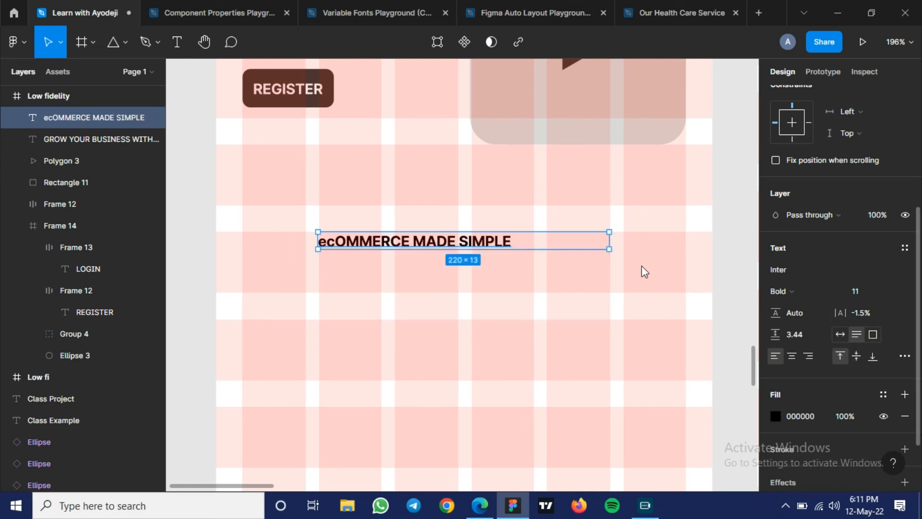
click(838, 334)
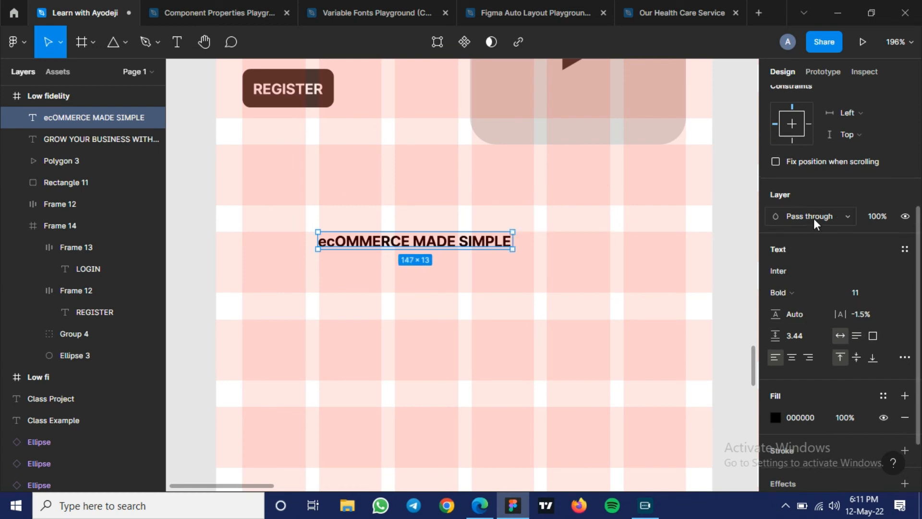
scroll(813, 218, up, 4)
click(797, 95)
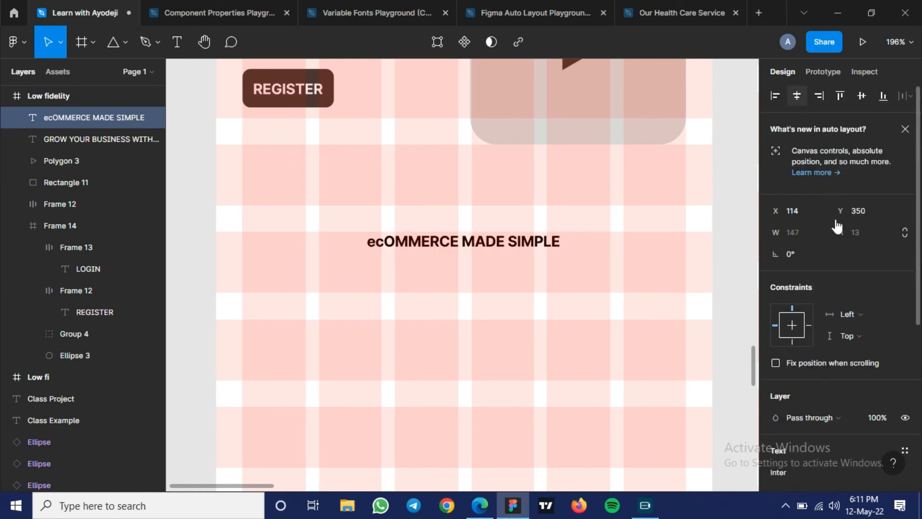
- Set the section title's font size to 15 and centre it horizontally in the frame again
scroll(865, 255, down, 3)
scroll(877, 291, down, 2)
click(862, 290)
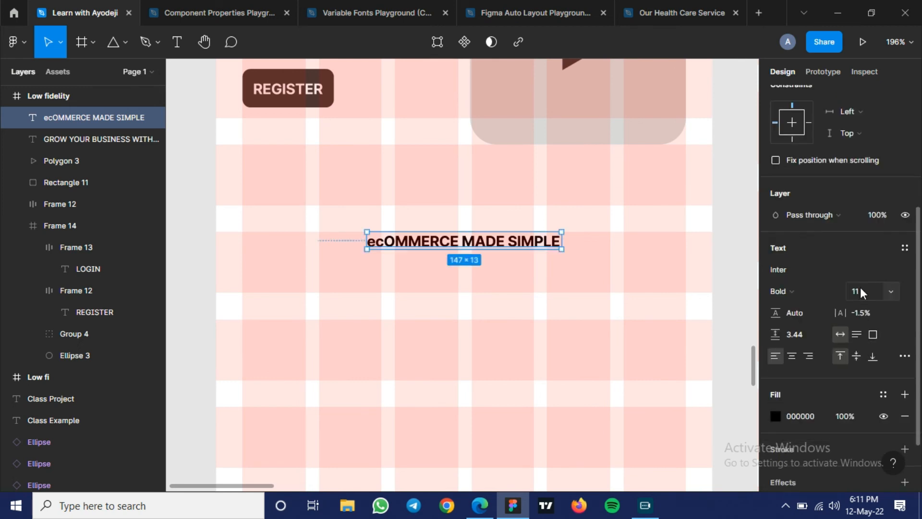
key(Up)
key(Up)
key(Up)
key(Up)
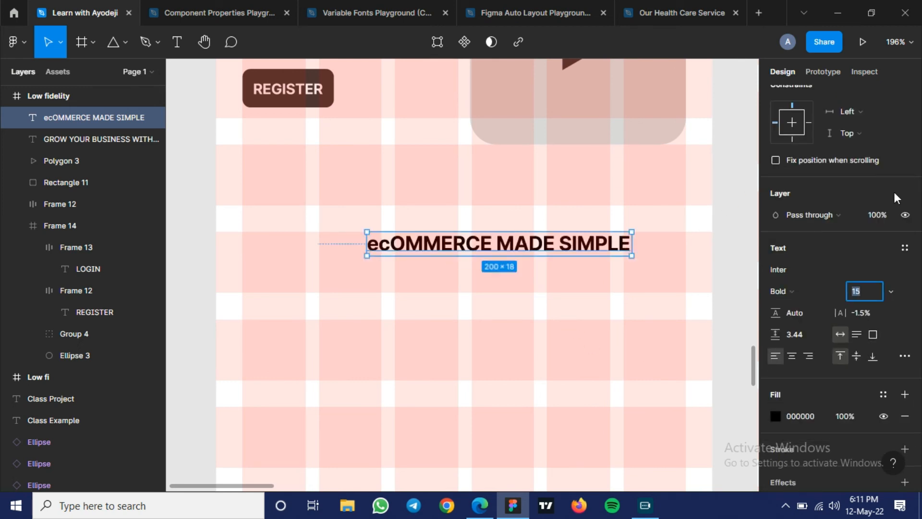
scroll(888, 192, up, 5)
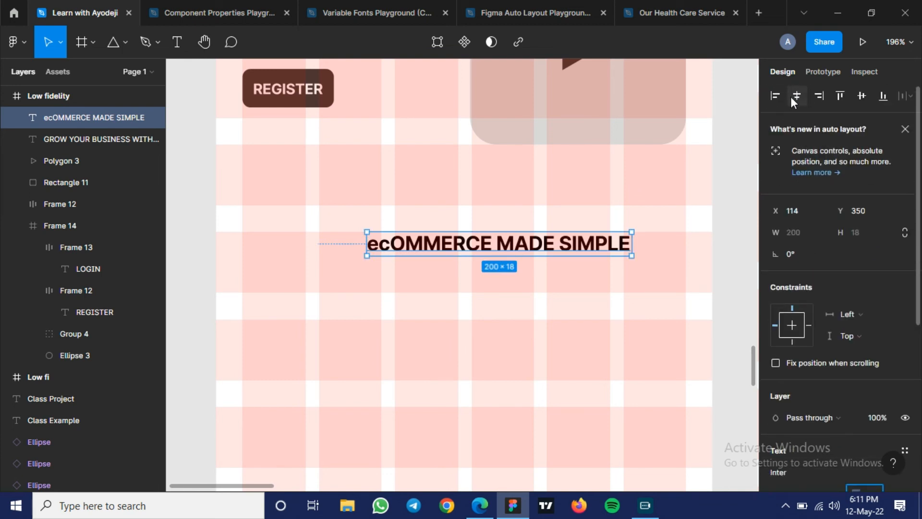
click(792, 96)
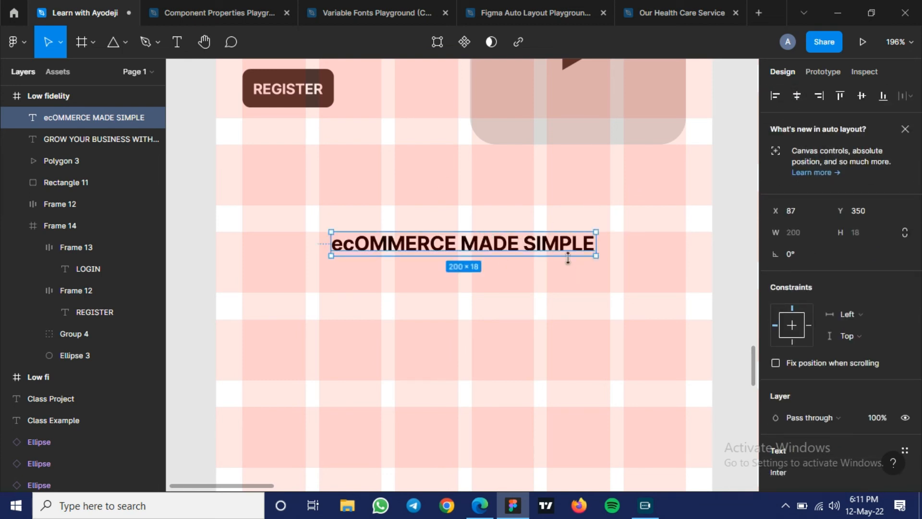
- Set the font weight of the "ecOMMERCE MADE SIMPLE" title to Regular
scroll(842, 281, down, 5)
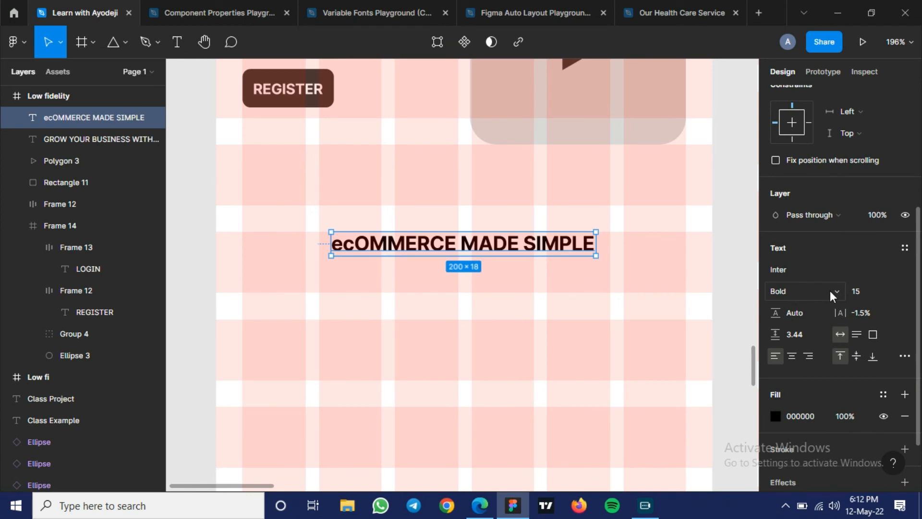
click(830, 290)
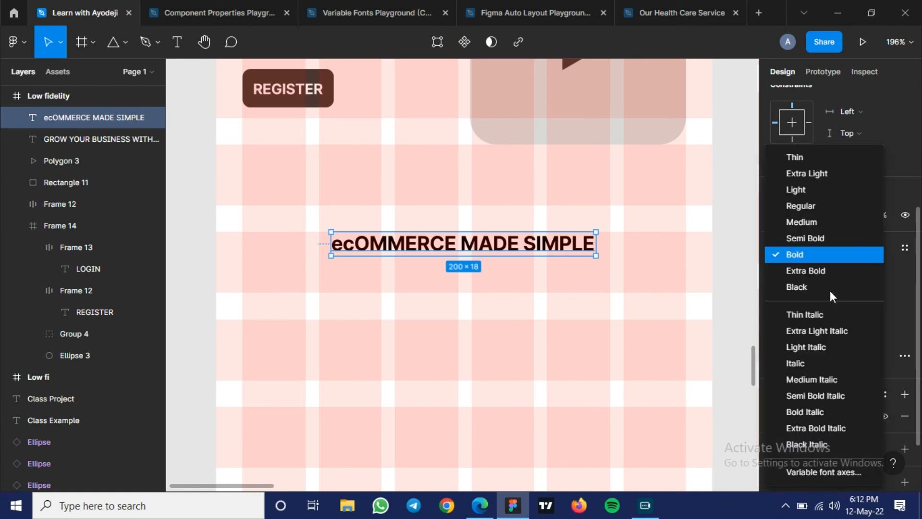
click(820, 203)
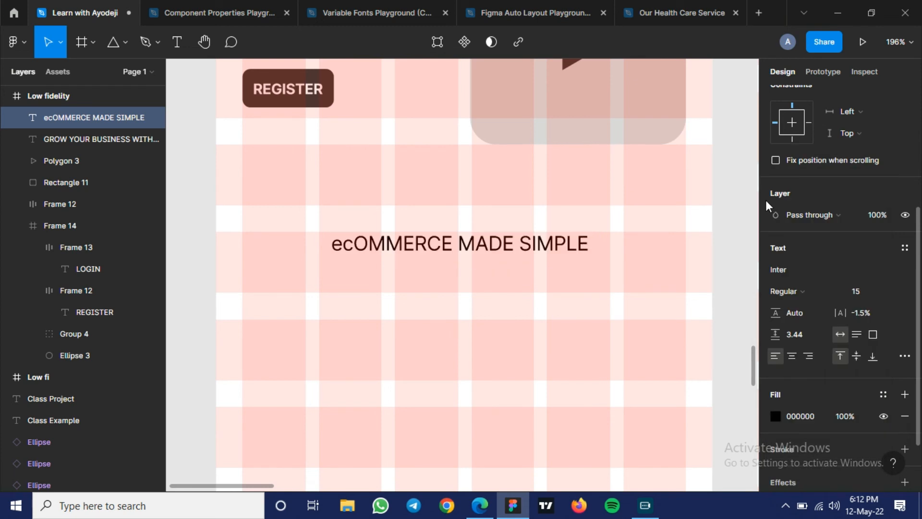
- Set only the word "SIMPLE" in the "ecOMMERCE MADE SIMPLE" title to Bold and hide the layout grids
double_click(521, 239)
click(520, 239)
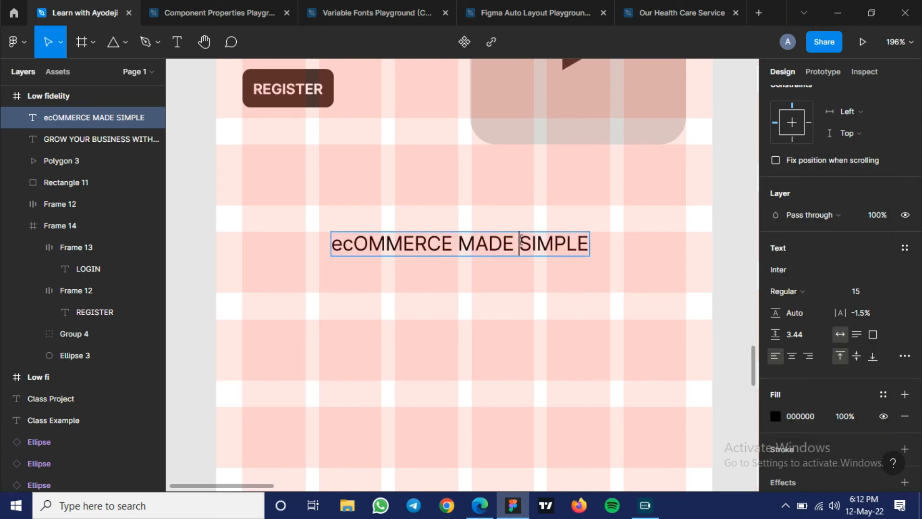
double_click(572, 242)
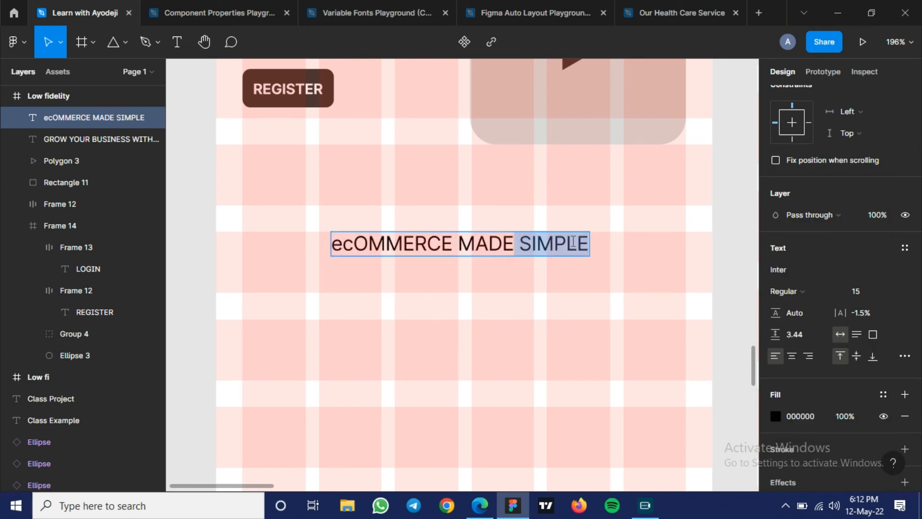
click(820, 291)
key(Return)
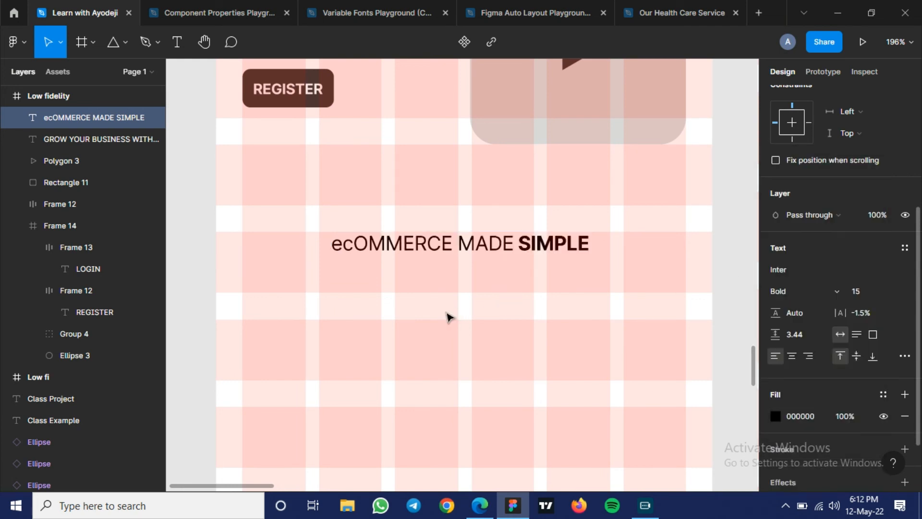
key(Escape)
key(ctrl+shift+4)
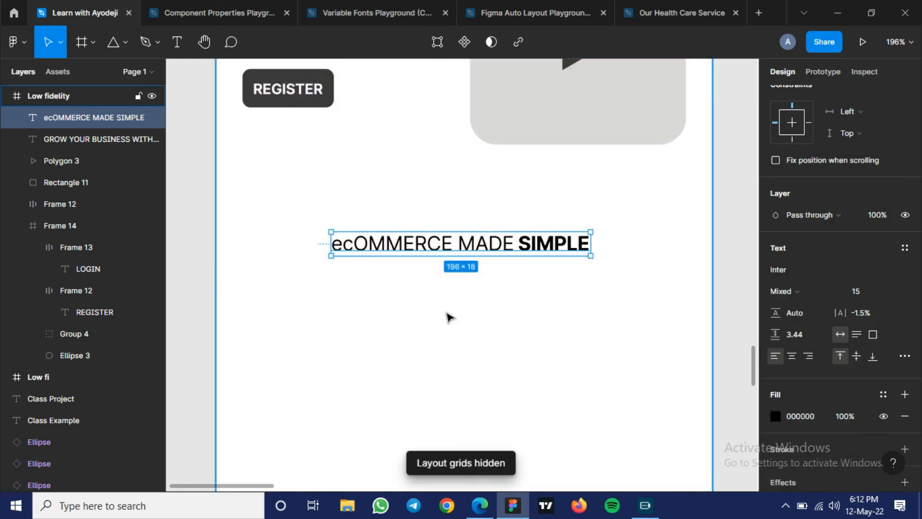
- Examine the "E Commerce Made Easy. Limitless Customer Reach" section in the neighbouring reference wireframe
scroll(449, 317, down, 3)
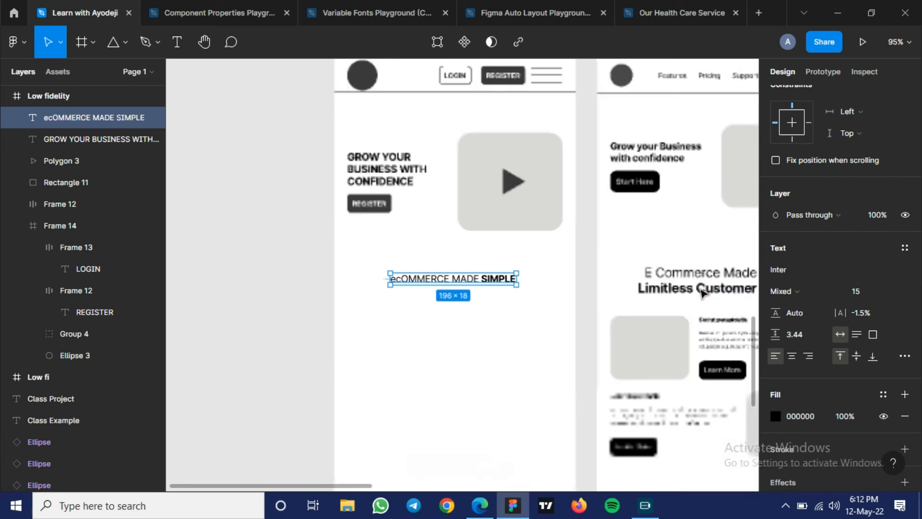
drag(660, 283, 640, 276)
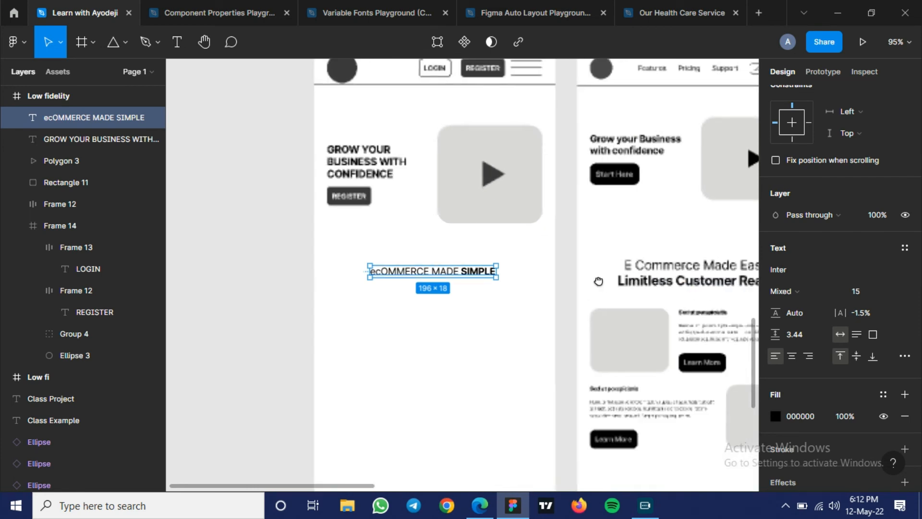
scroll(598, 281, right, 3)
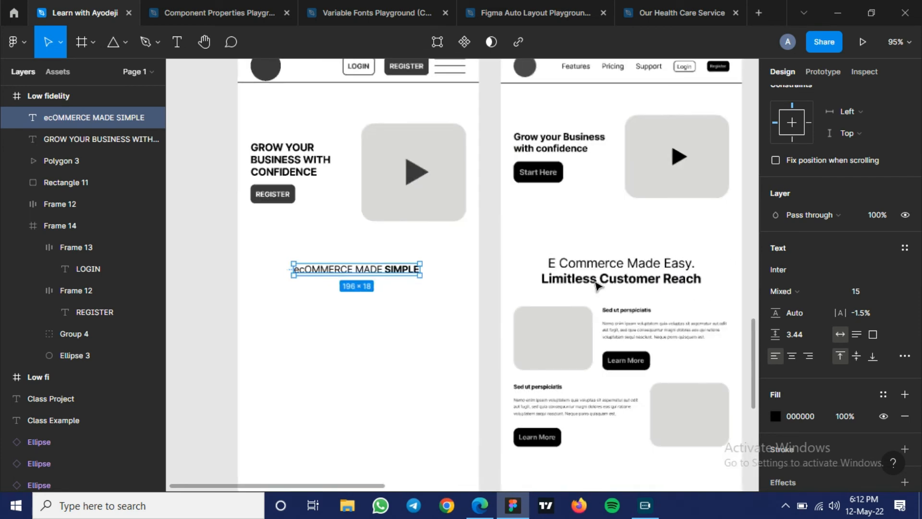
click(327, 333)
scroll(327, 333, down, 3)
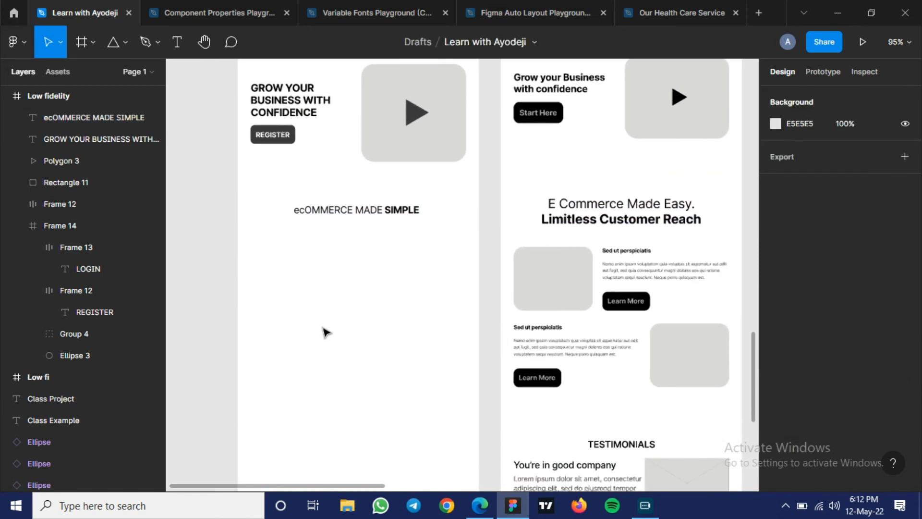
scroll(313, 344, down, 2)
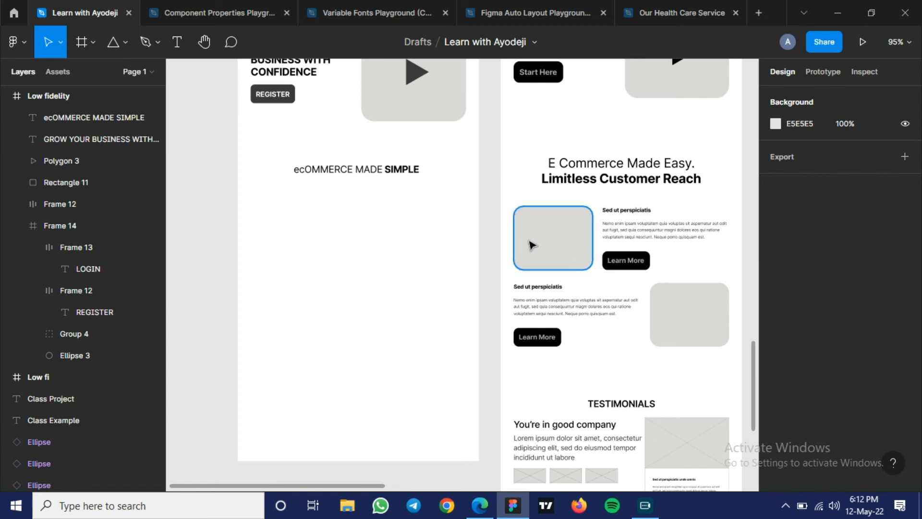
ctrl+scroll(664, 259, up, 5)
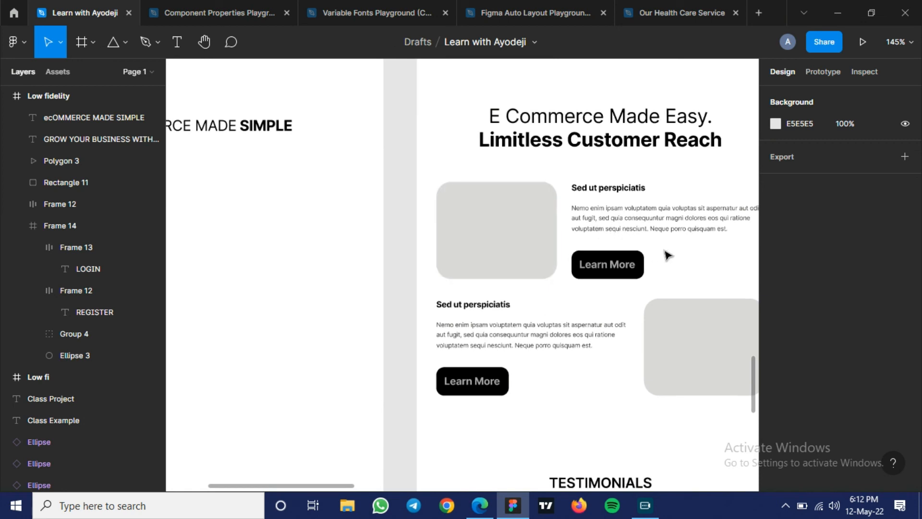
scroll(581, 256, right, 5)
scroll(582, 256, up, 3)
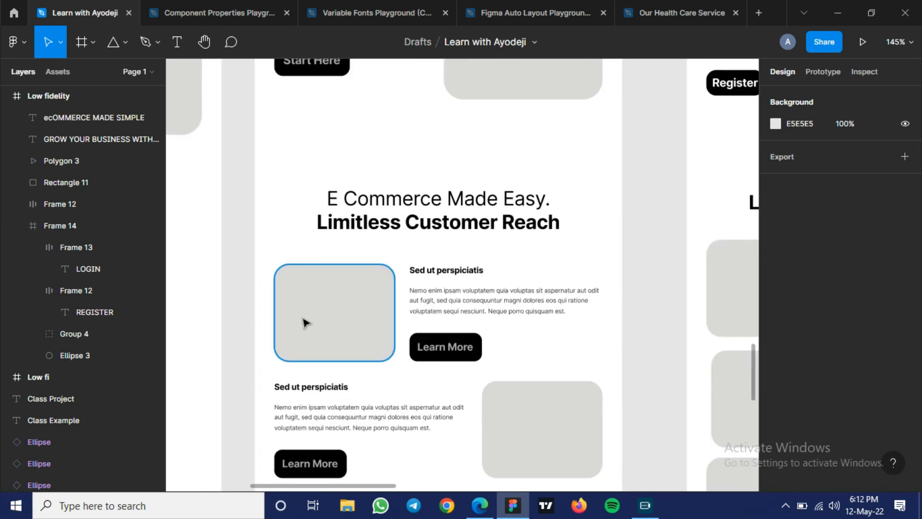
- Show the layout grids to review the reference wireframe's alignment from the E Commerce section down to Testimonials, and hide them again
key(ctrl+g)
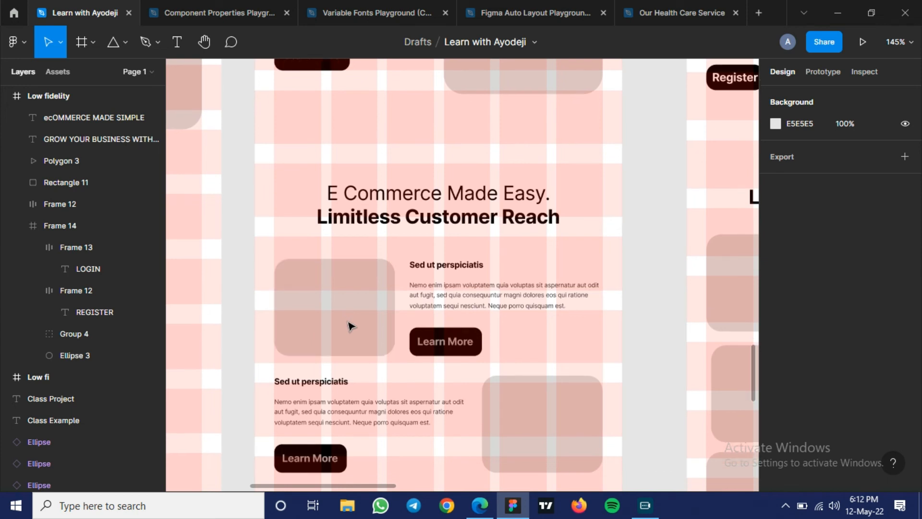
scroll(350, 325, down, 2)
scroll(350, 325, down, 1)
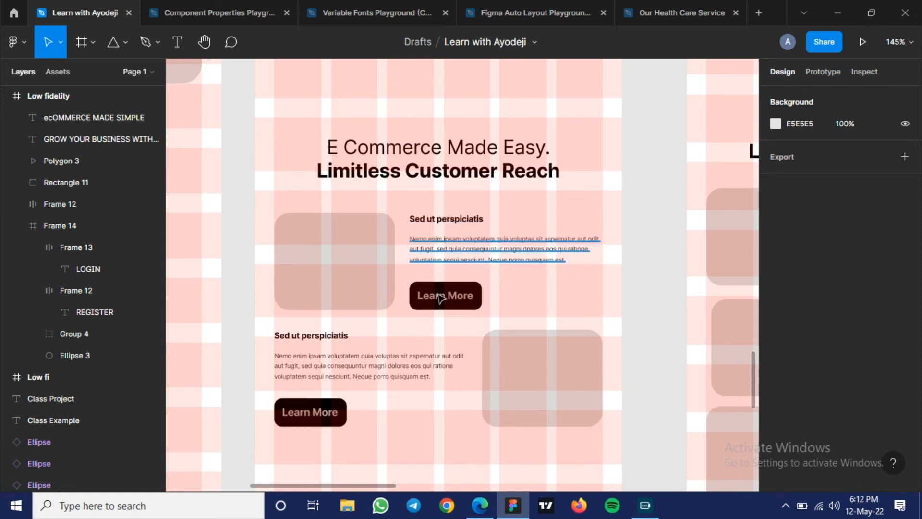
scroll(437, 300, down, 2)
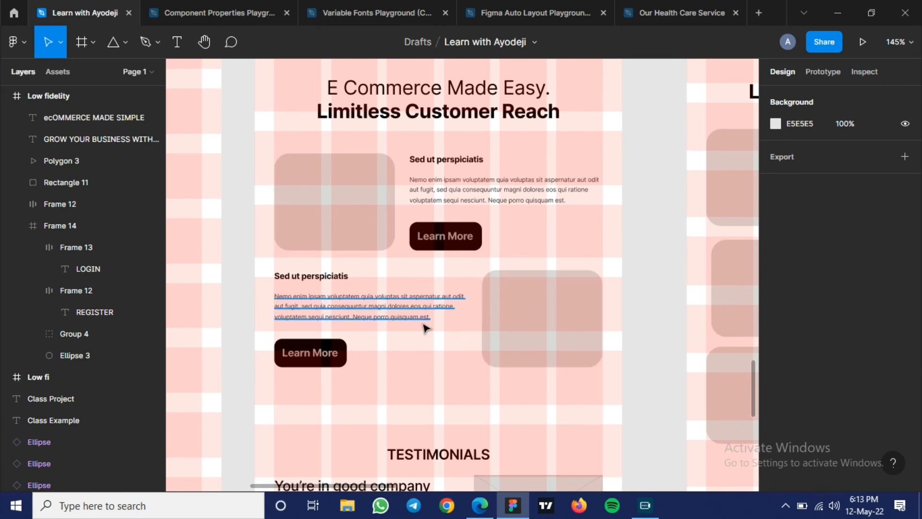
scroll(500, 330, down, 3)
scroll(501, 329, down, 10)
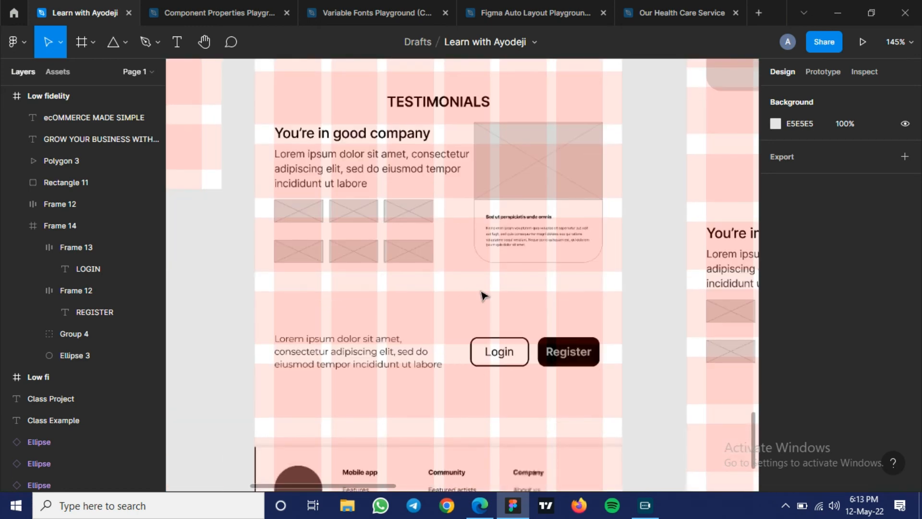
key(ctrl+shift+4)
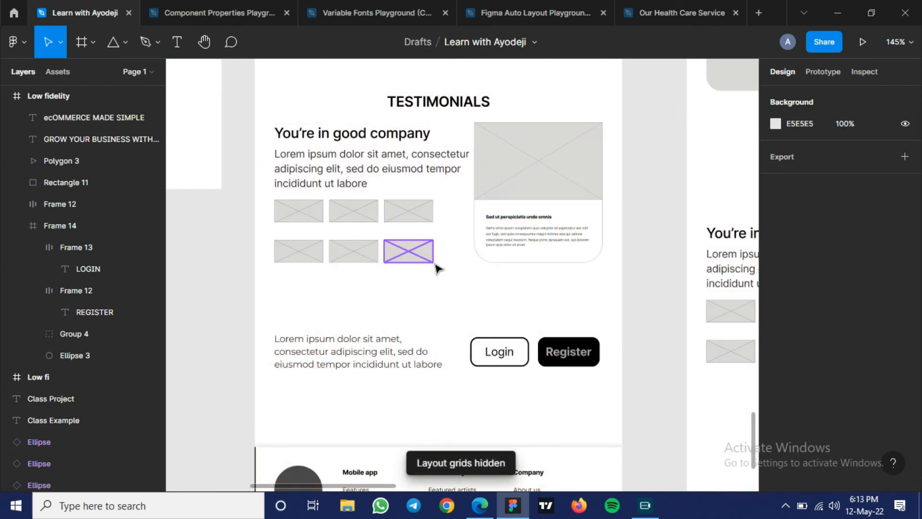
- Try drawing a diagonal line across the testimonial card's image placeholder and delete it
click(528, 165)
key(l)
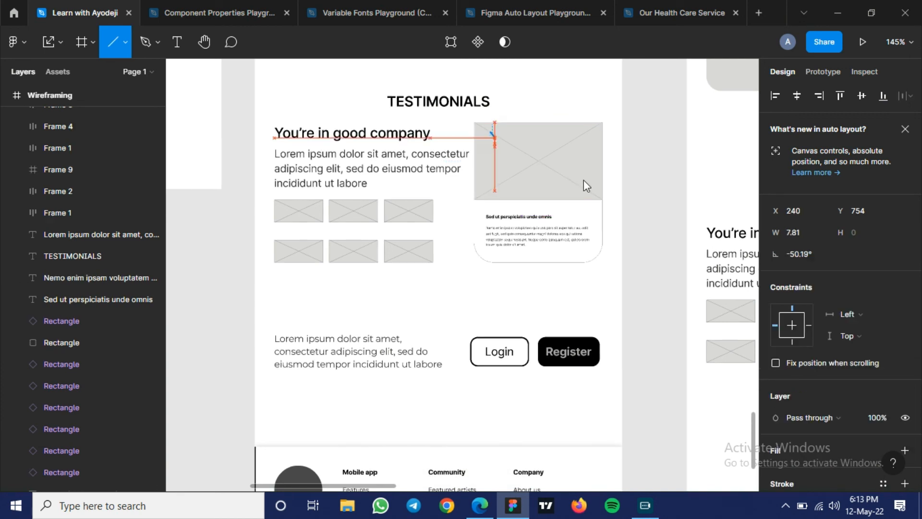
drag(490, 132, 583, 180)
key(Delete)
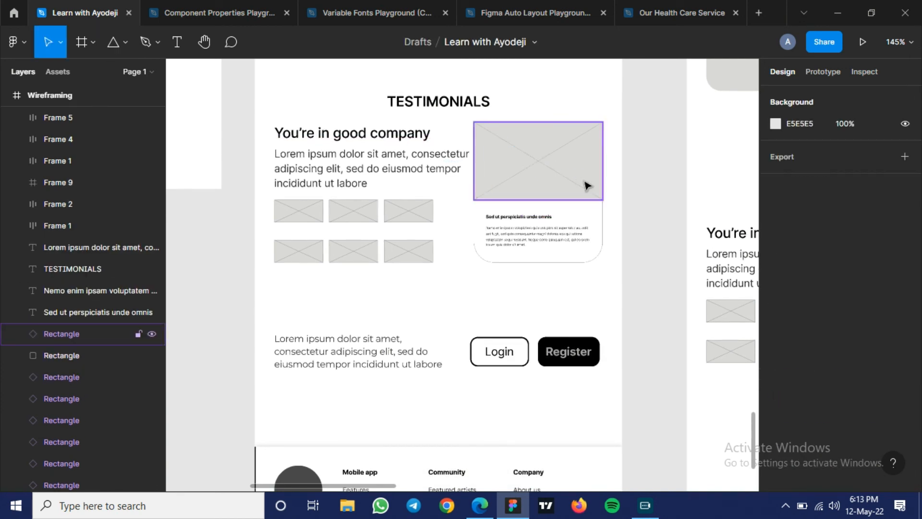
- Inspect the stroke and drop shadow settings of the reference wireframe's footer frame, and deselect it
scroll(523, 226, down, 3)
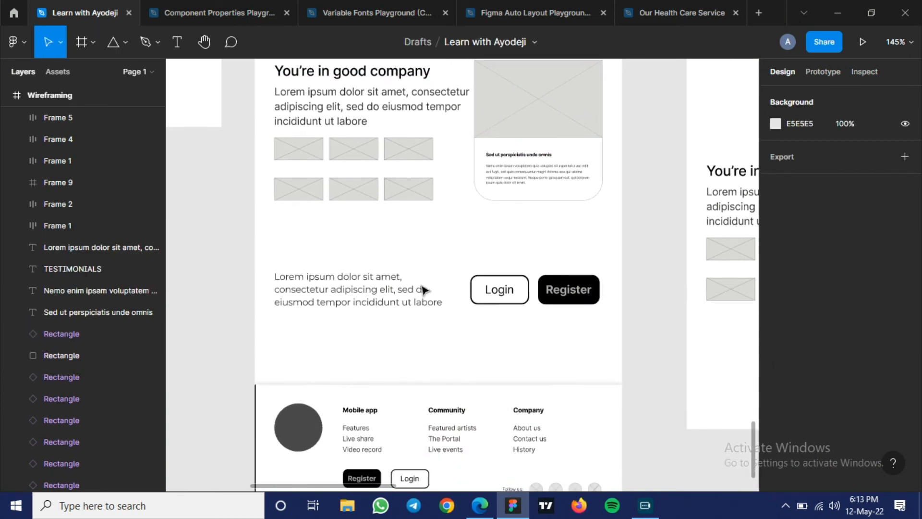
scroll(423, 288, down, 5)
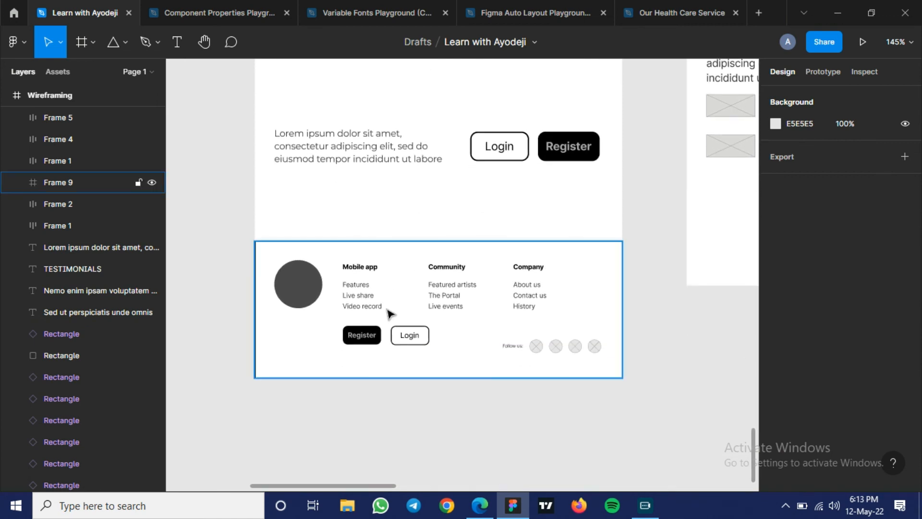
scroll(387, 312, up, 5)
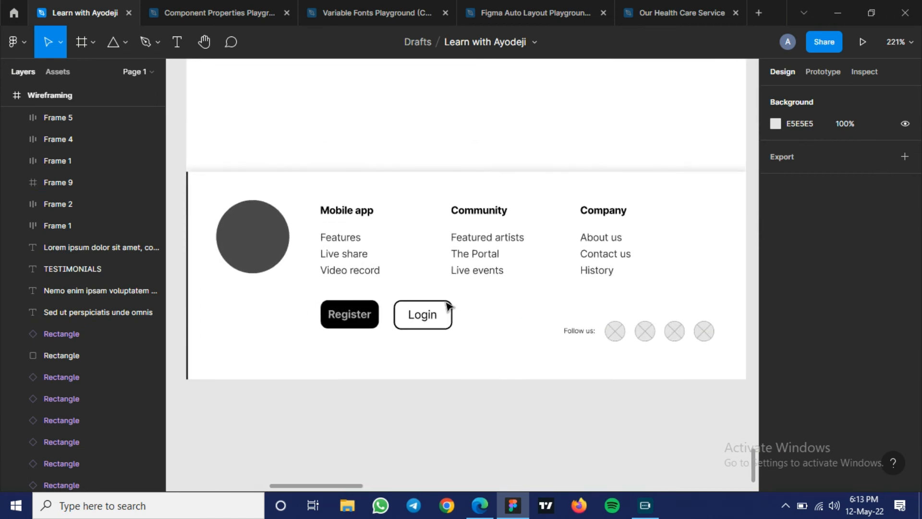
click(186, 179)
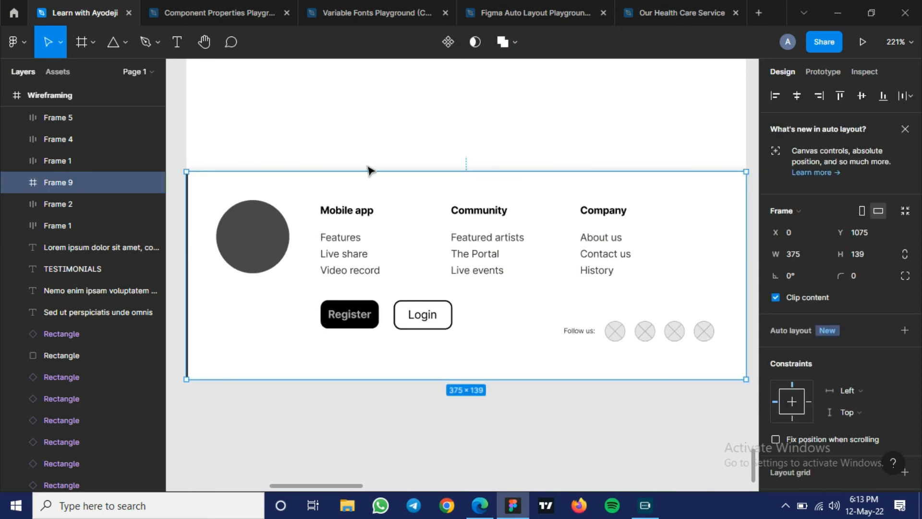
scroll(843, 329, down, 5)
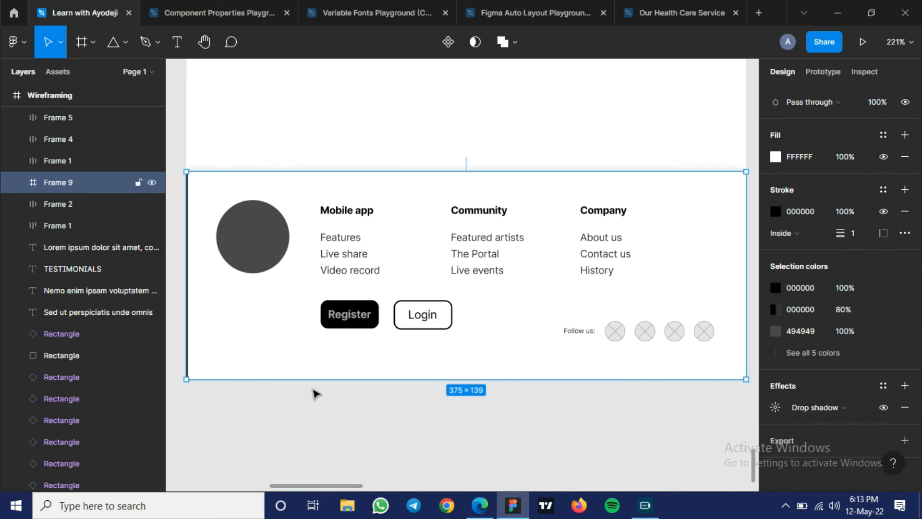
click(323, 374)
- Inspect the independent corner radius settings of the rounded testimonial card rectangle in the reference wireframe, and deselect it
scroll(324, 374, down, 3)
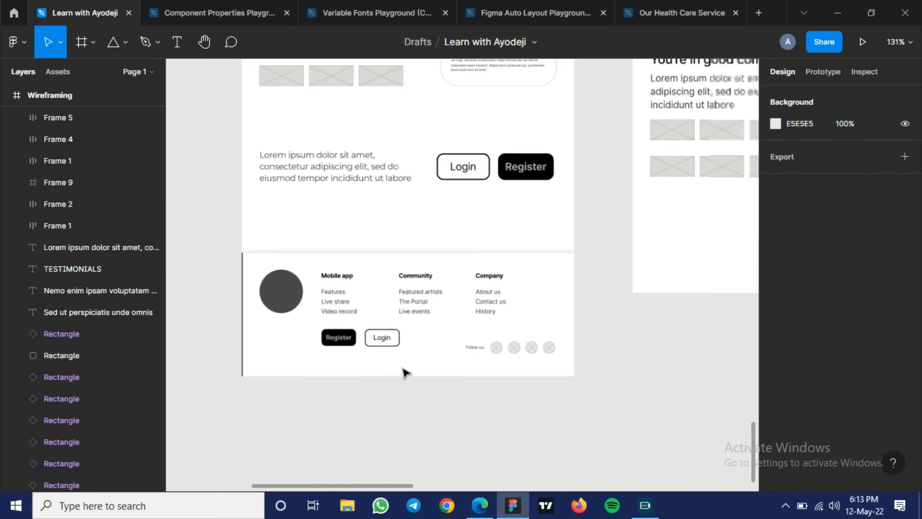
scroll(403, 371, down, 2)
scroll(406, 369, up, 5)
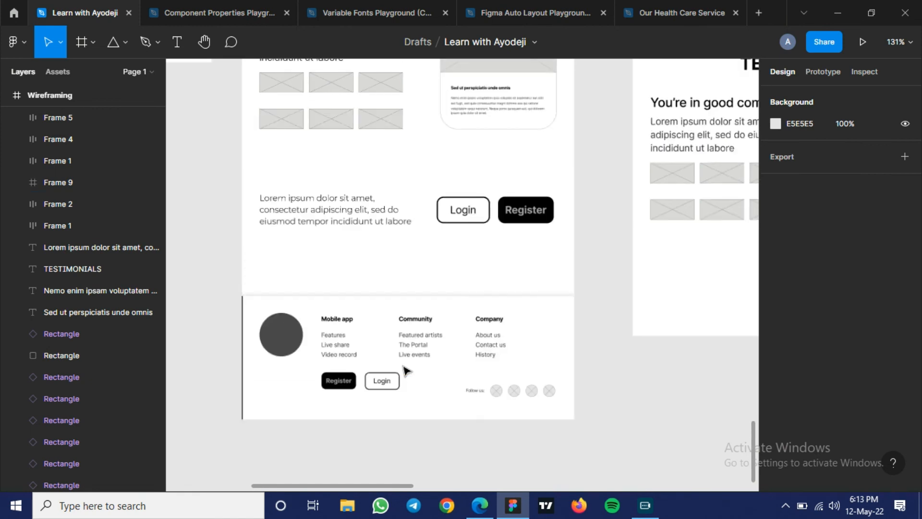
scroll(406, 370, up, 1)
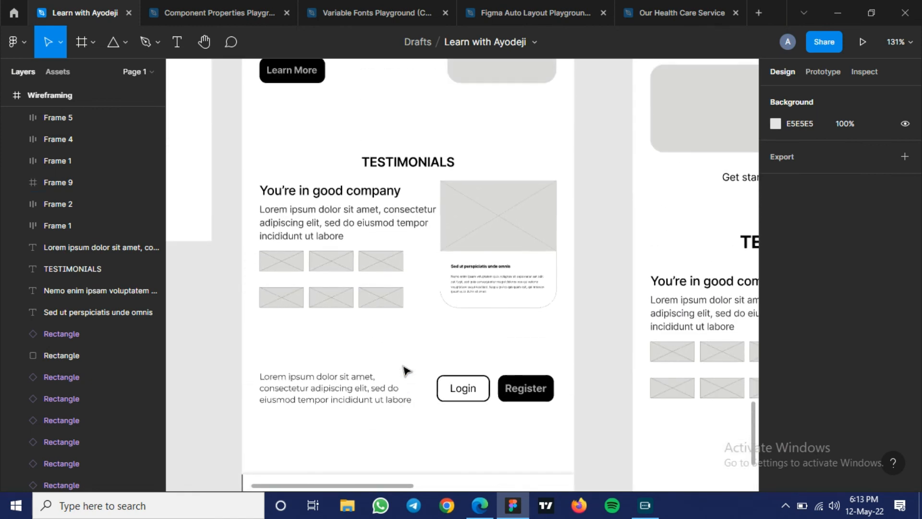
scroll(406, 370, down, 4)
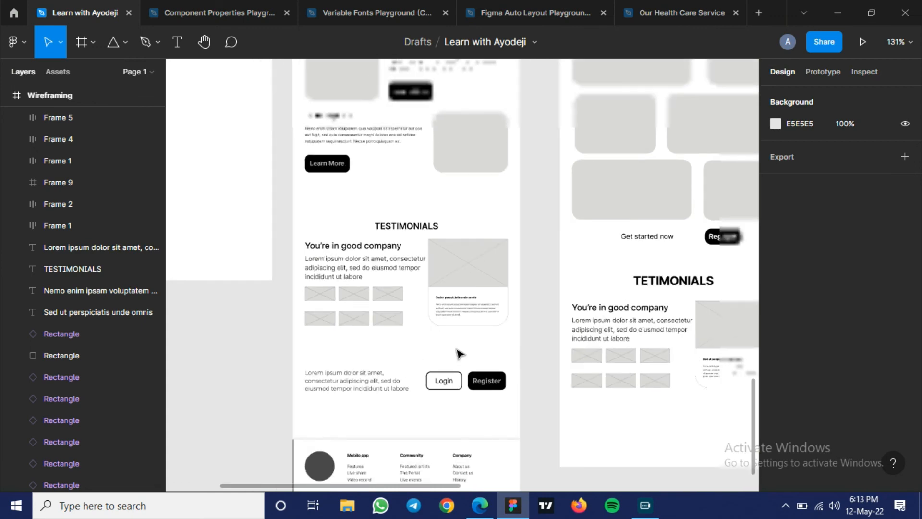
scroll(481, 342, up, 2)
scroll(457, 315, up, 2)
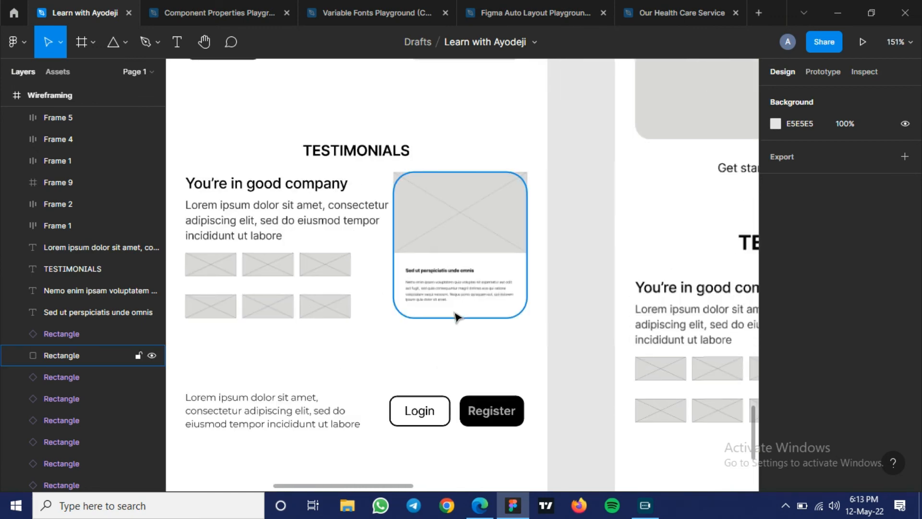
scroll(458, 315, up, 3)
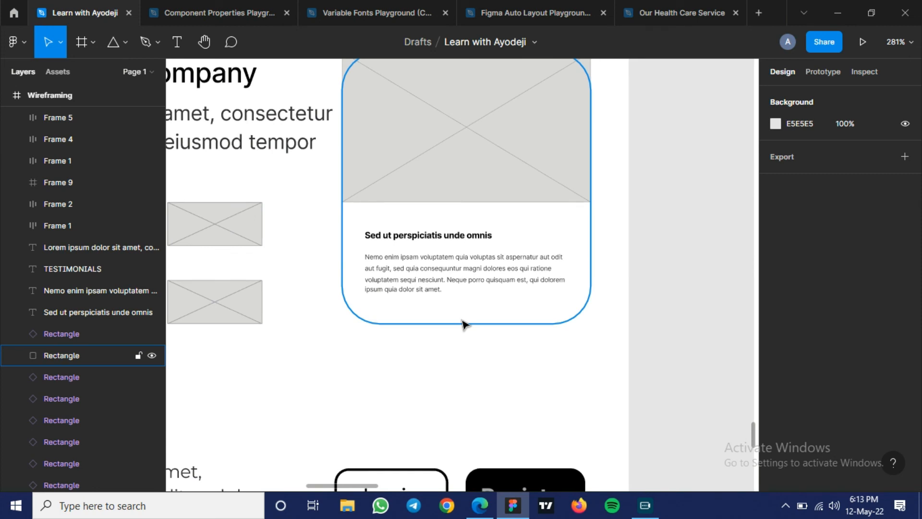
click(464, 324)
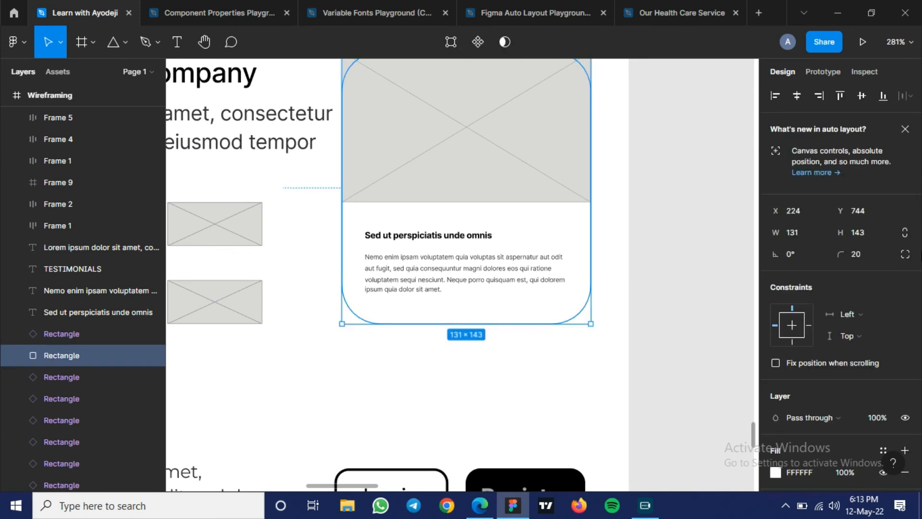
click(905, 253)
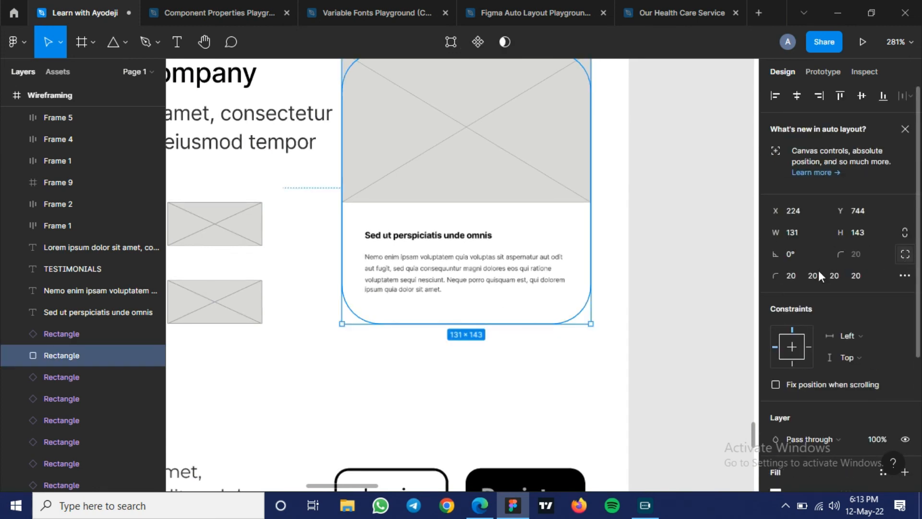
click(791, 275)
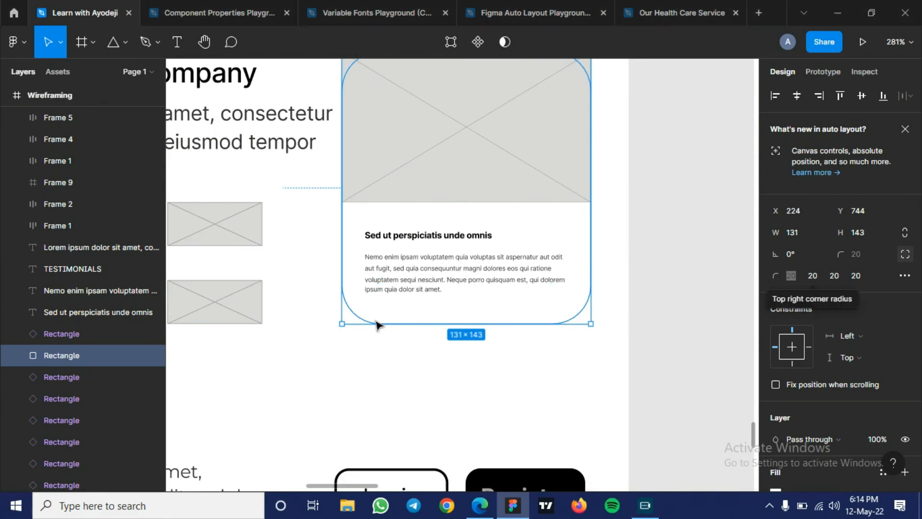
click(352, 360)
- Show the layout grids and draw a rectangle about 107 × 112 along the right margin of the Low fidelity frame's lower area
scroll(352, 360, down, 3)
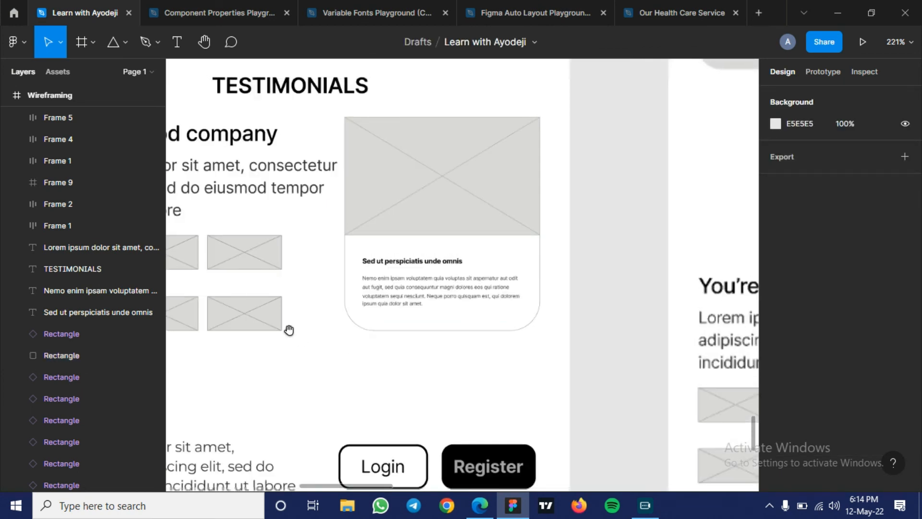
drag(275, 331, 672, 288)
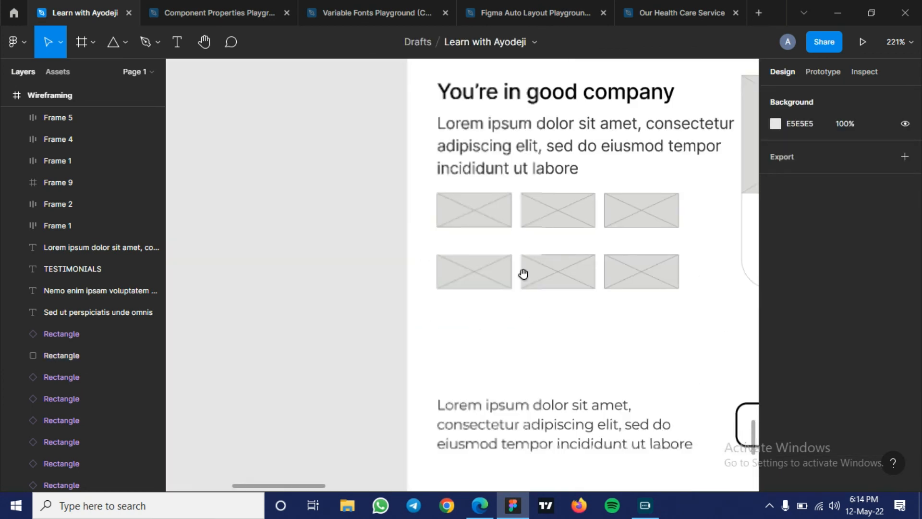
drag(523, 274, 623, 291)
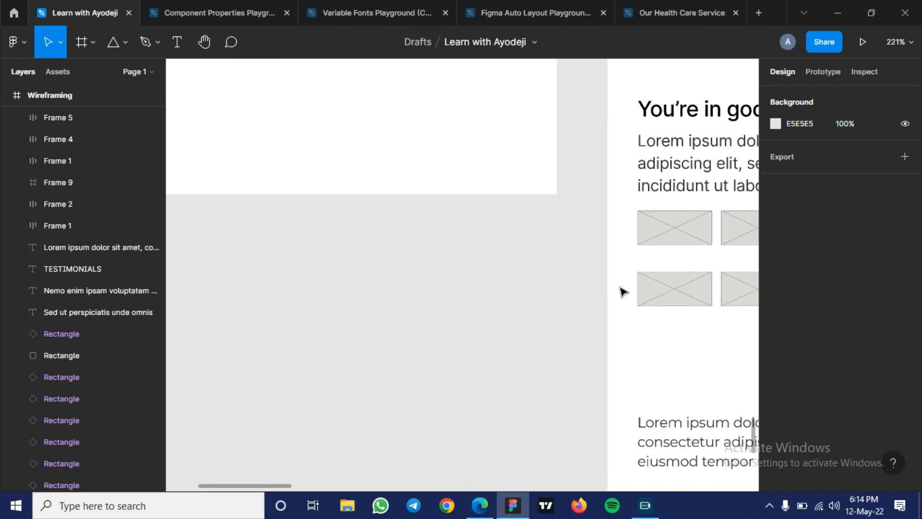
key(ctrl+shift+4)
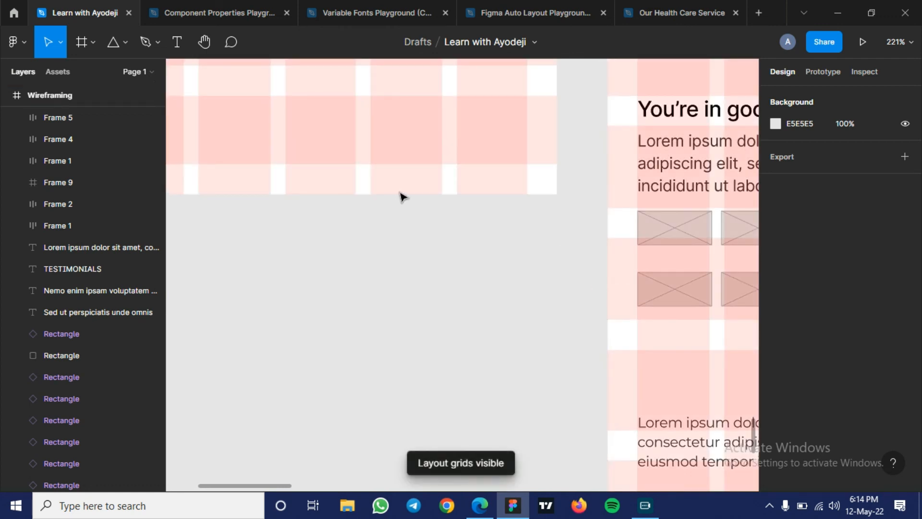
scroll(403, 197, up, 3)
scroll(403, 196, up, 5)
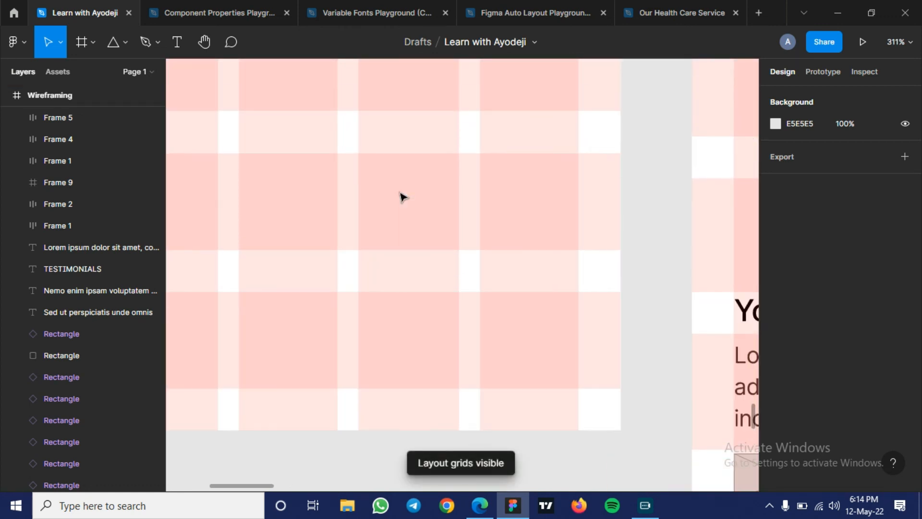
scroll(403, 197, up, 6)
key(r)
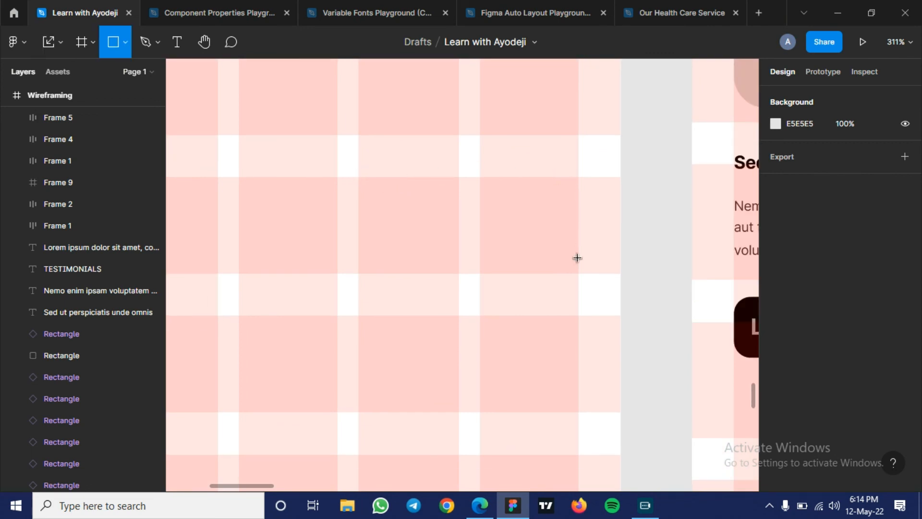
drag(575, 385, 354, 176)
drag(575, 385, 579, 413)
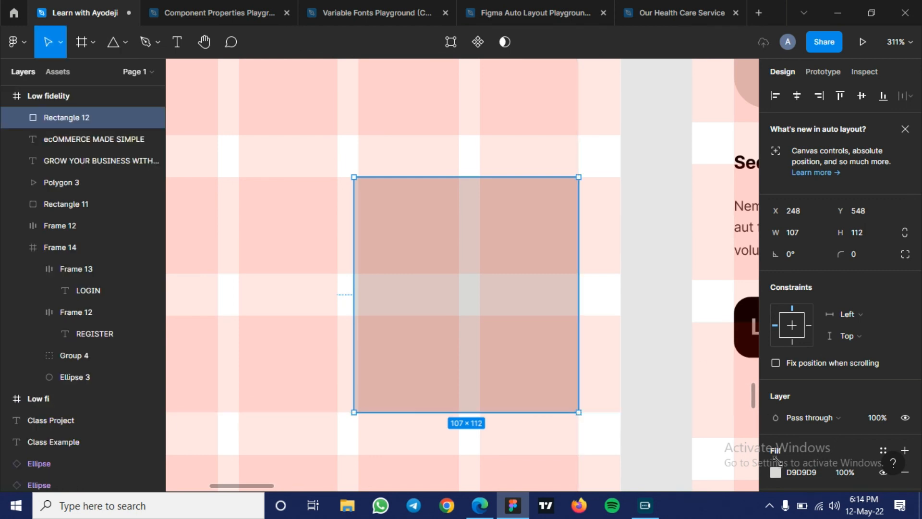
- Set the new card rectangle's fill colour to 646464
click(777, 472)
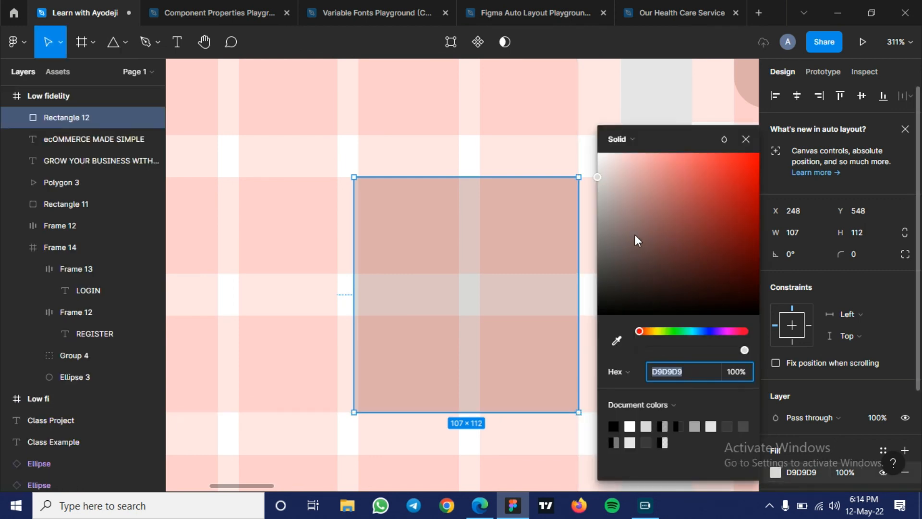
text(646464)
key(Return)
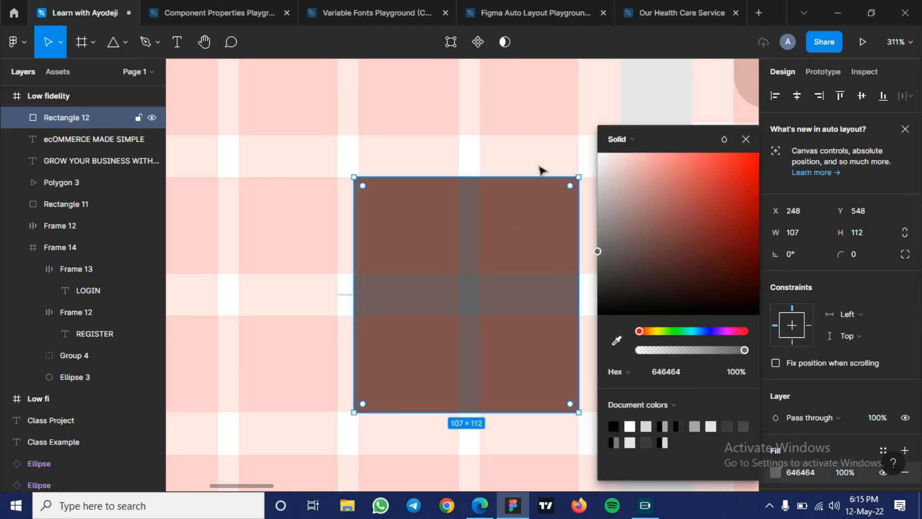
click(746, 139)
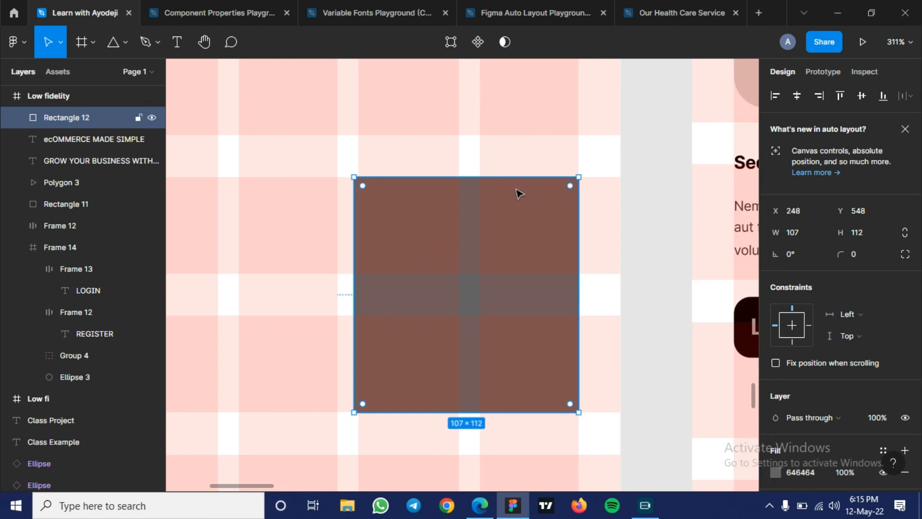
- Draw a second rectangle about 108 × 45 over the upper part of the dark card, and deselect it
key(r)
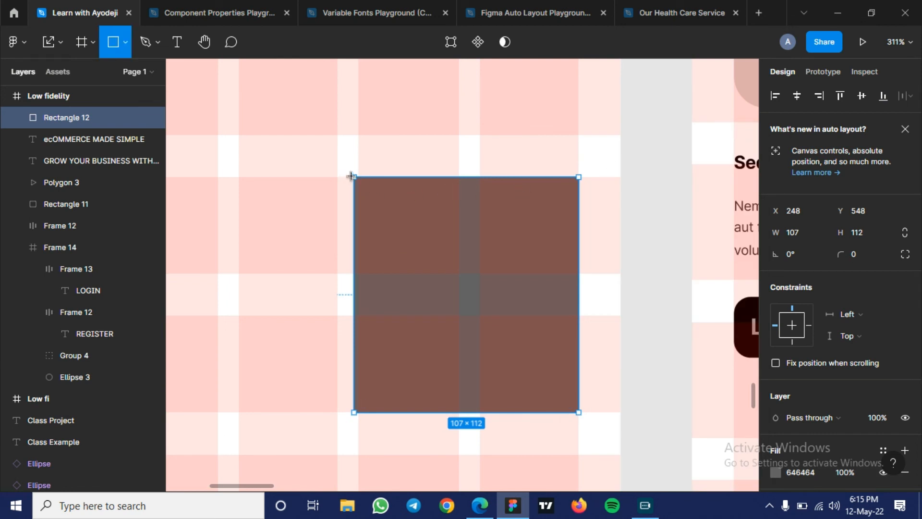
drag(352, 177, 580, 274)
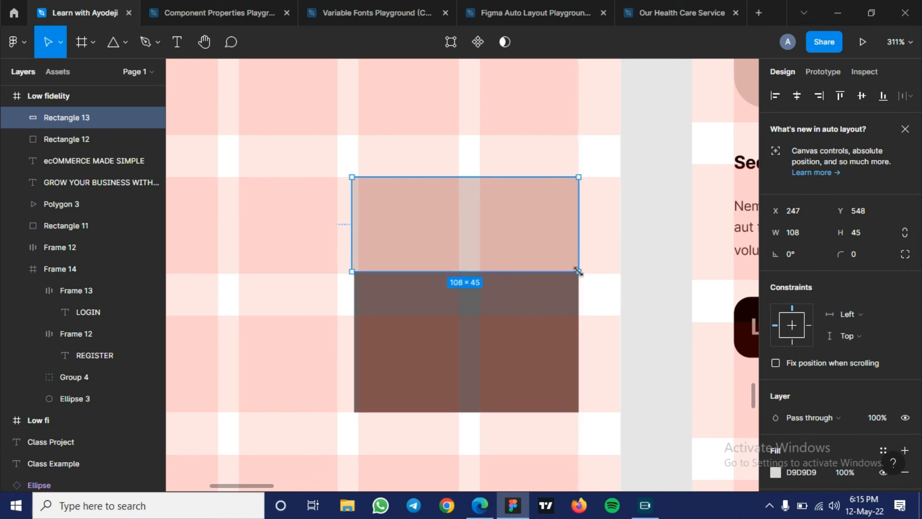
click(306, 272)
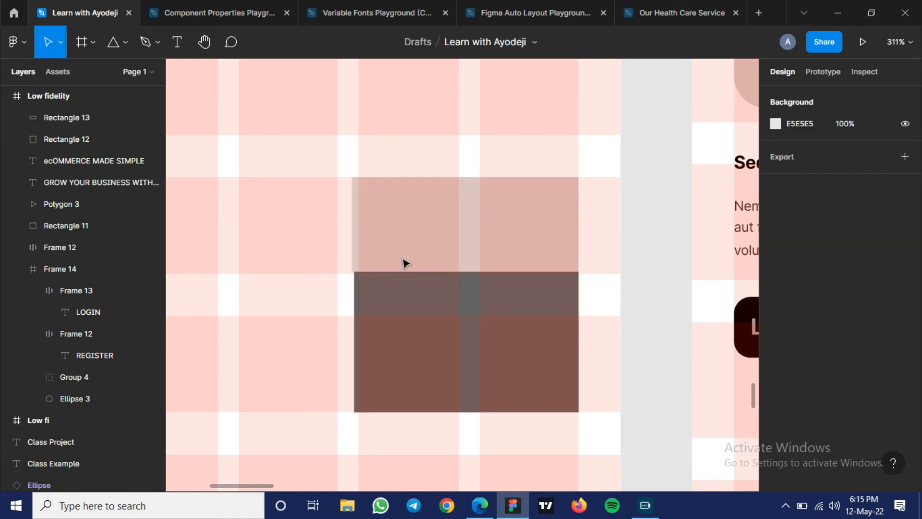
- Resize the light rectangle to about 107 × 66 so its sides match the dark card, with the layout grids hidden
click(469, 267)
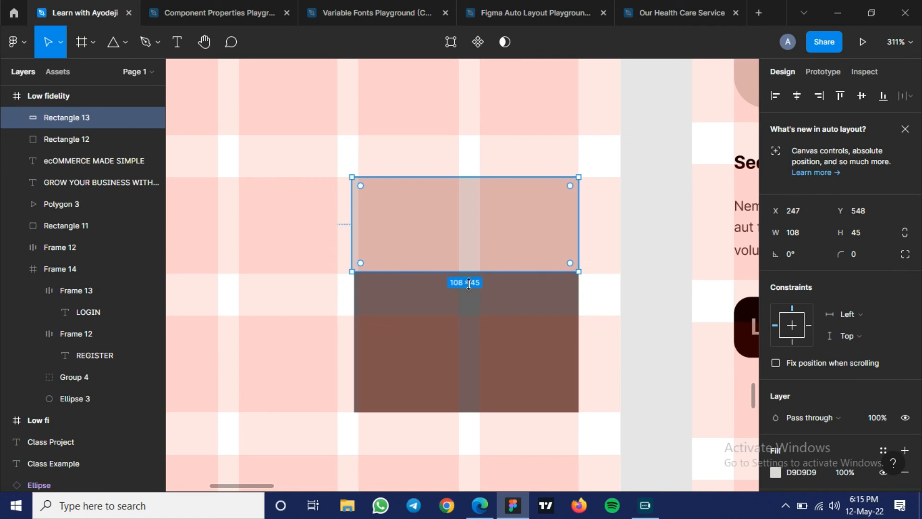
drag(469, 271, 474, 314)
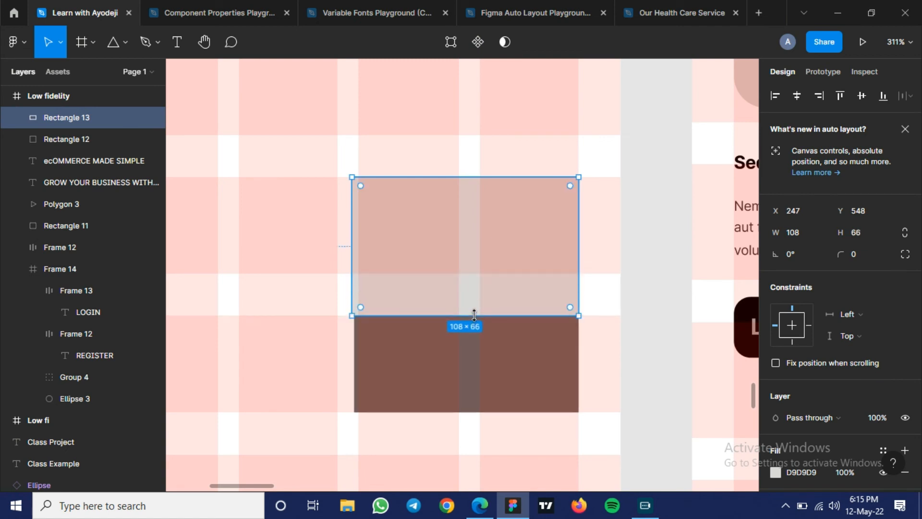
key(ctrl+g)
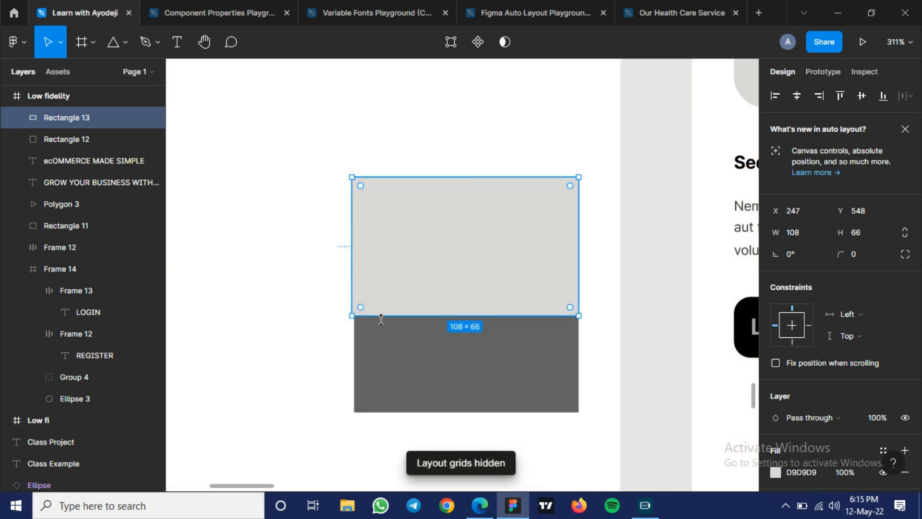
drag(351, 286, 350, 286)
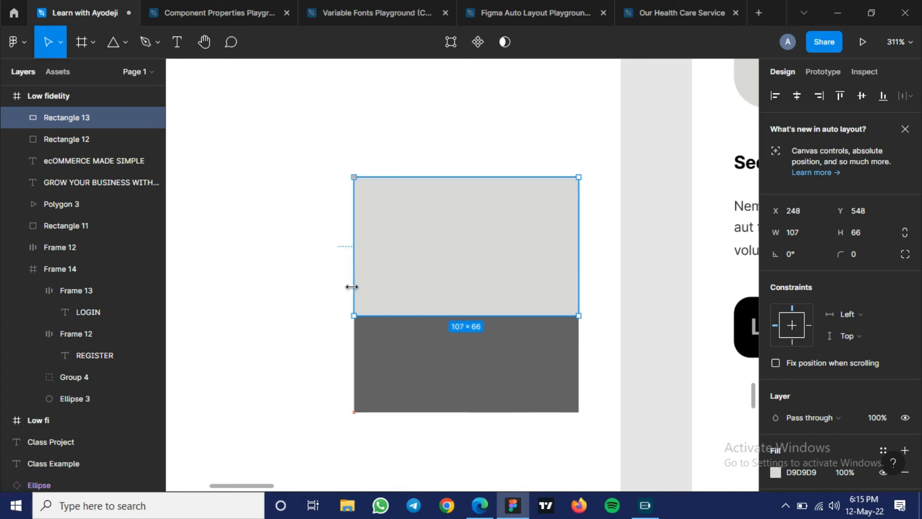
- Round only the two bottom corners of the dark card rectangle with independent corner radii of 20, and deselect it
click(384, 360)
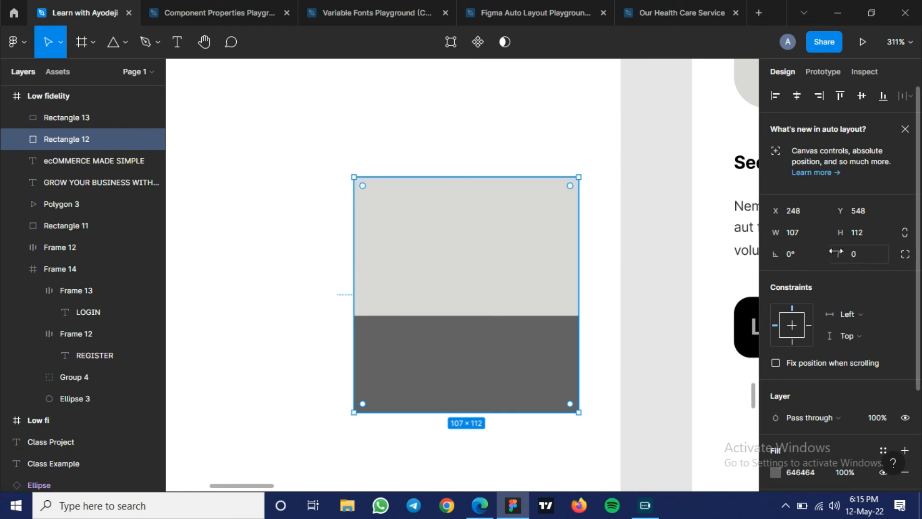
click(905, 253)
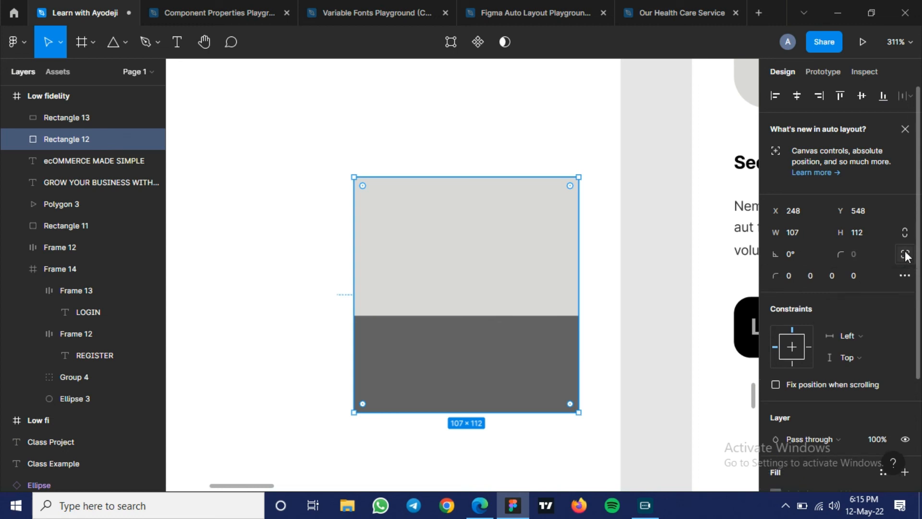
click(796, 276)
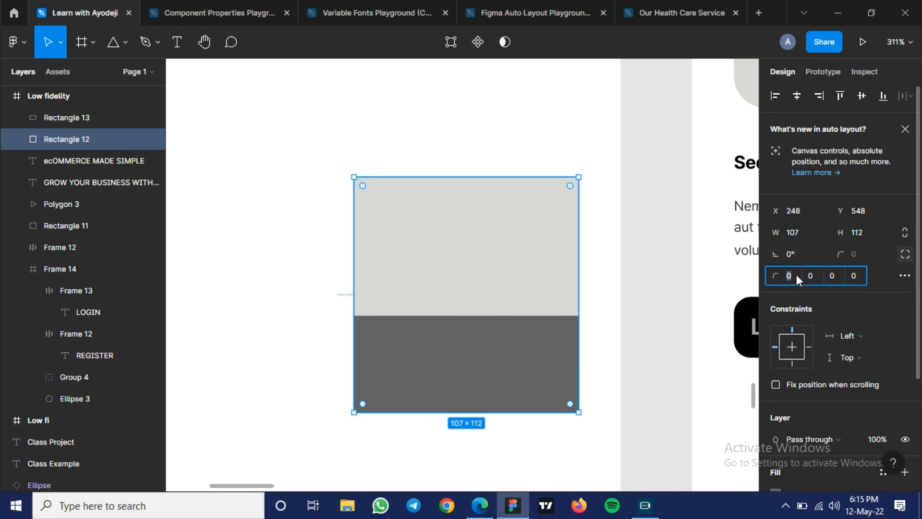
click(825, 275)
key(Return)
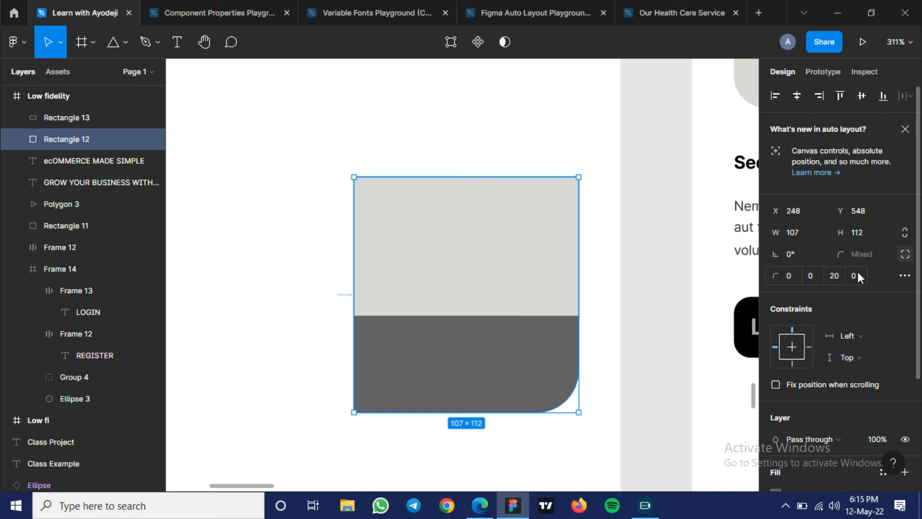
click(854, 275)
text(20)
key(Return)
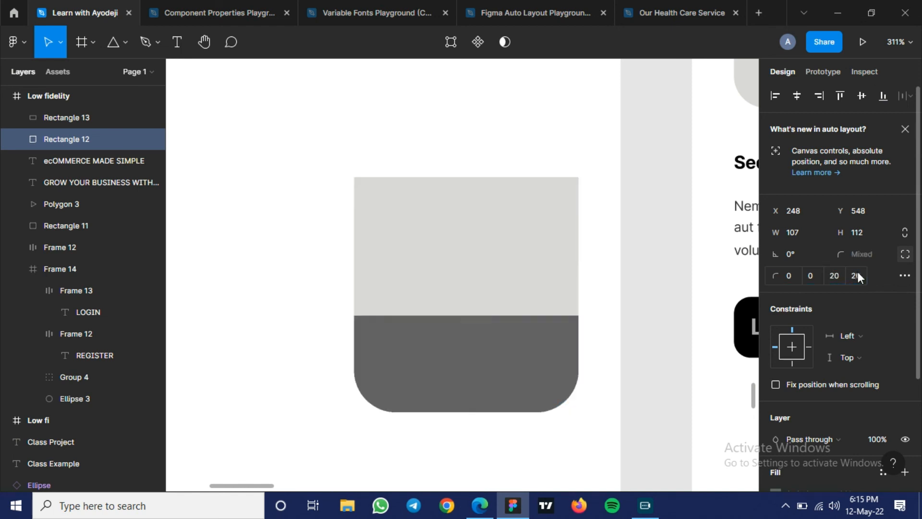
click(629, 259)
- Review the two-tone card in the Low fidelity frame and compare the layout with the Wireframing and Low fi example frames
scroll(629, 259, down, 3)
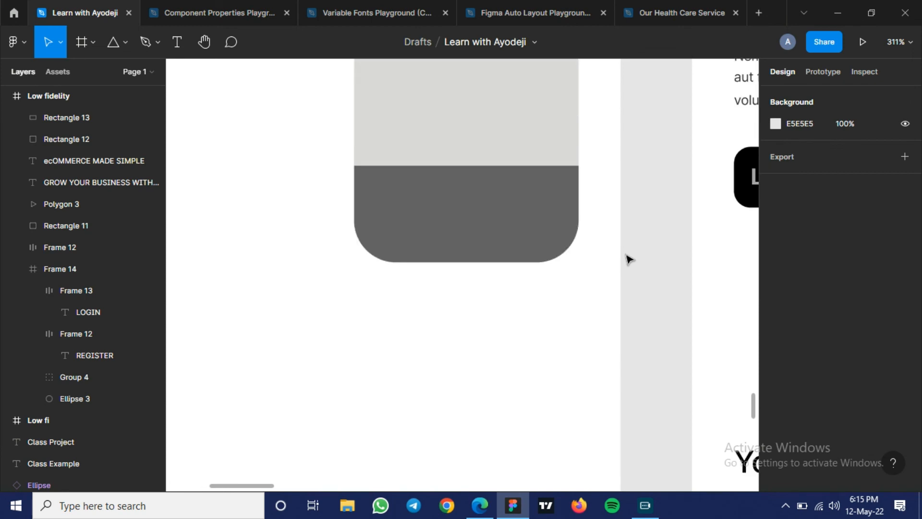
scroll(494, 222, up, 1)
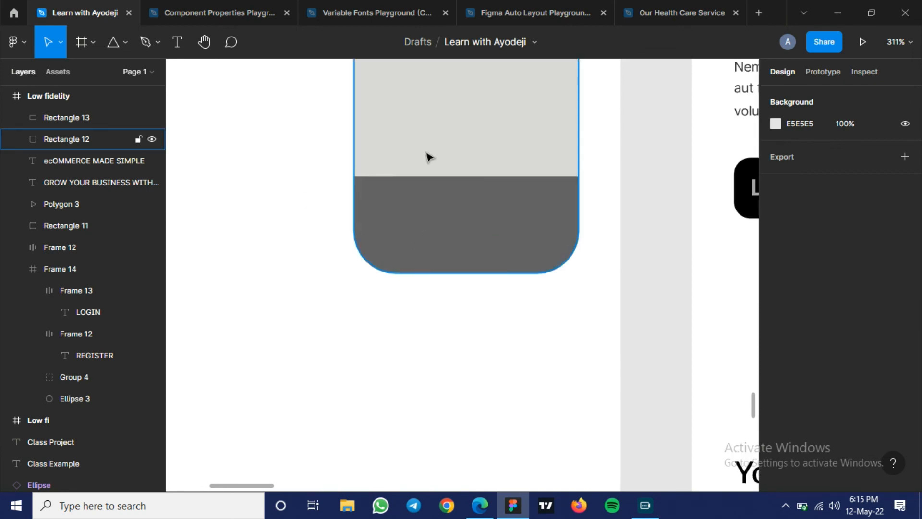
scroll(451, 178, up, 3)
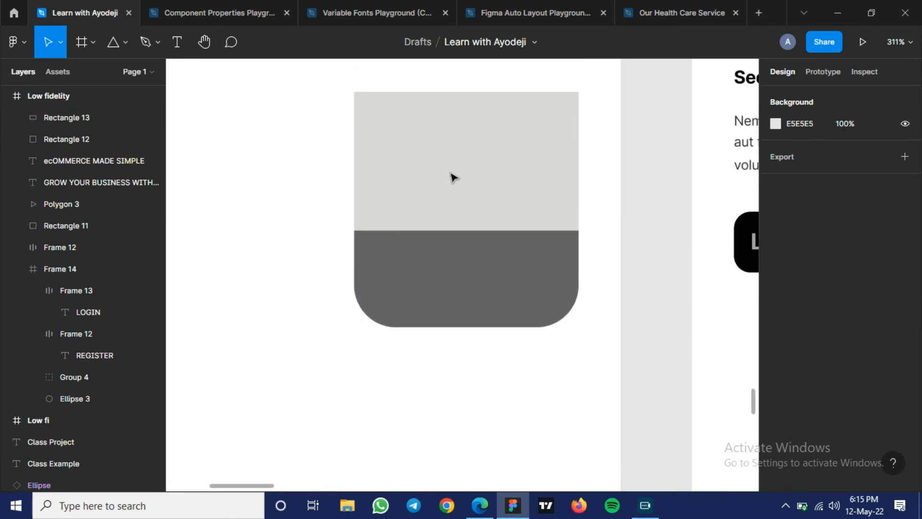
scroll(453, 178, down, 1)
scroll(453, 177, down, 10)
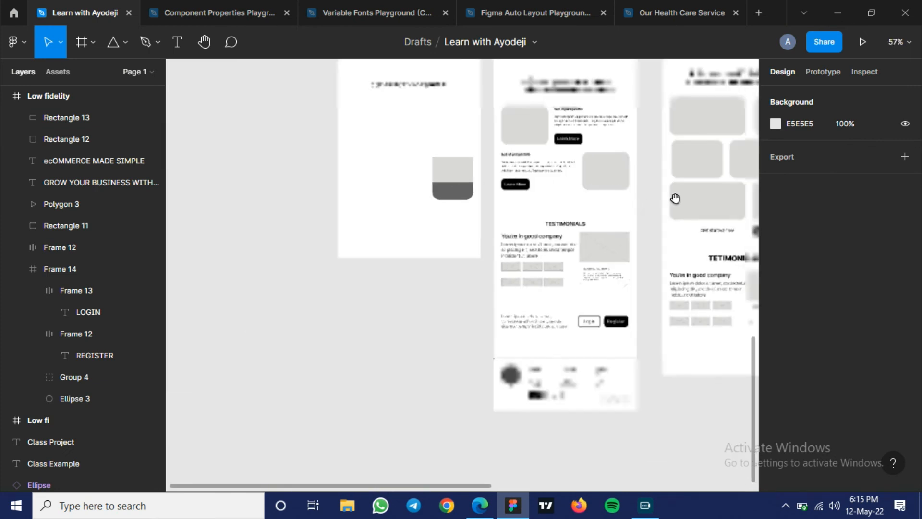
scroll(517, 256, right, 5)
scroll(517, 256, up, 2)
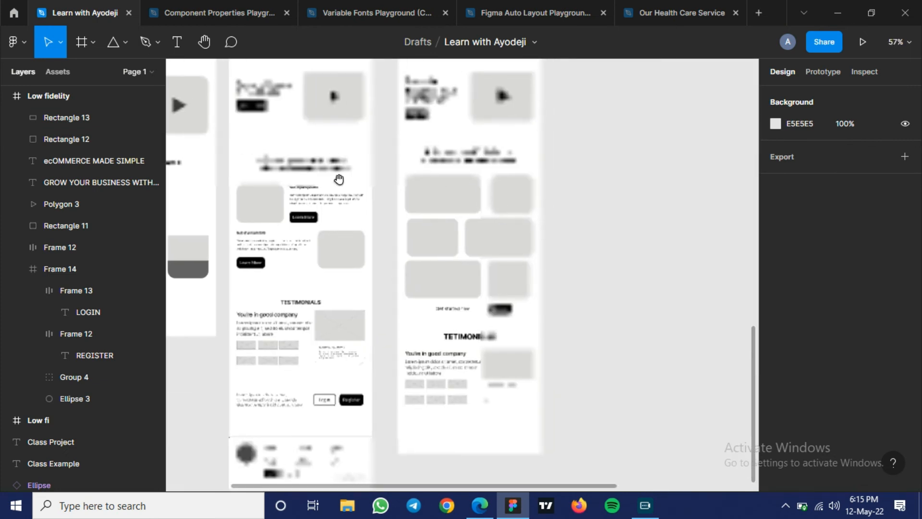
scroll(312, 198, up, 2)
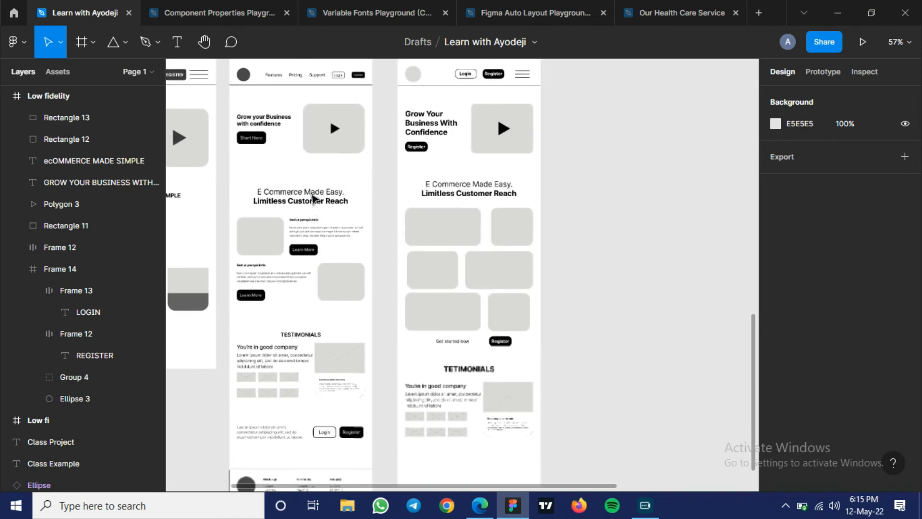
scroll(336, 200, left, 1)
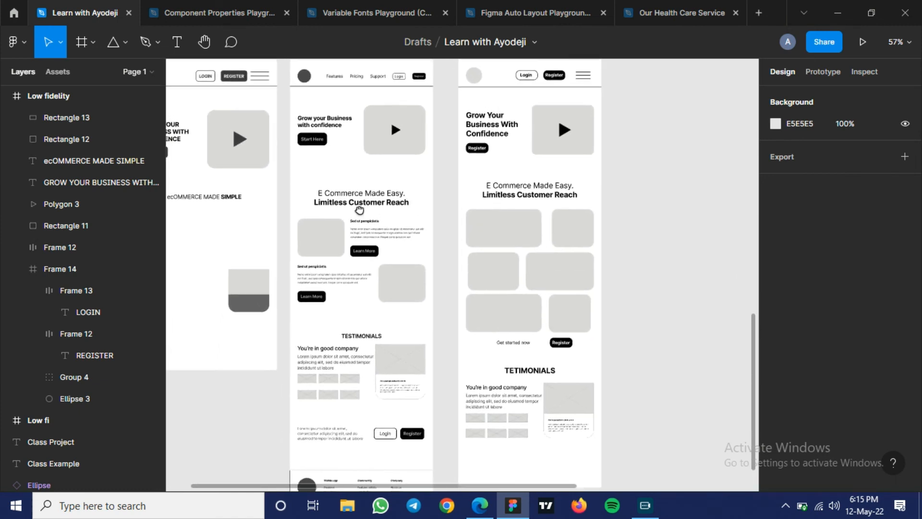
scroll(388, 206, up, 1)
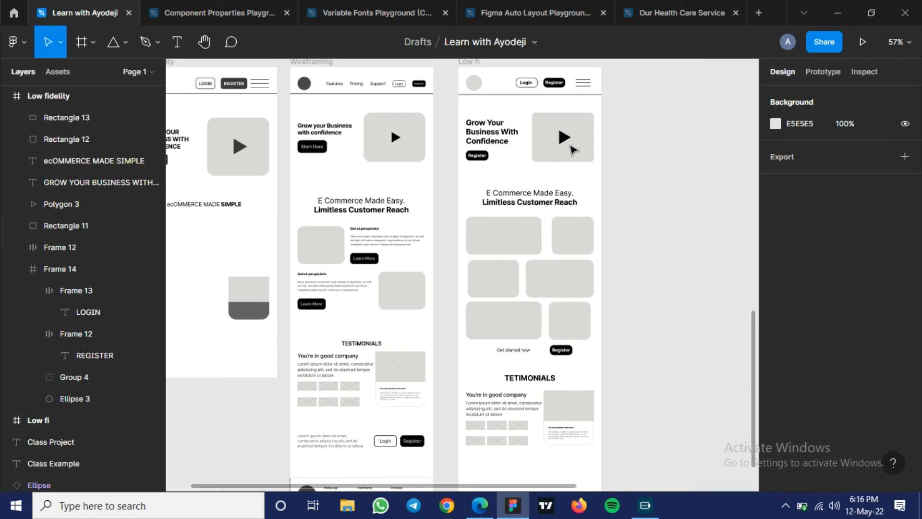
- Bring the Class Project brief beside the example frames into close view and read its instructions
drag(645, 154, 313, 256)
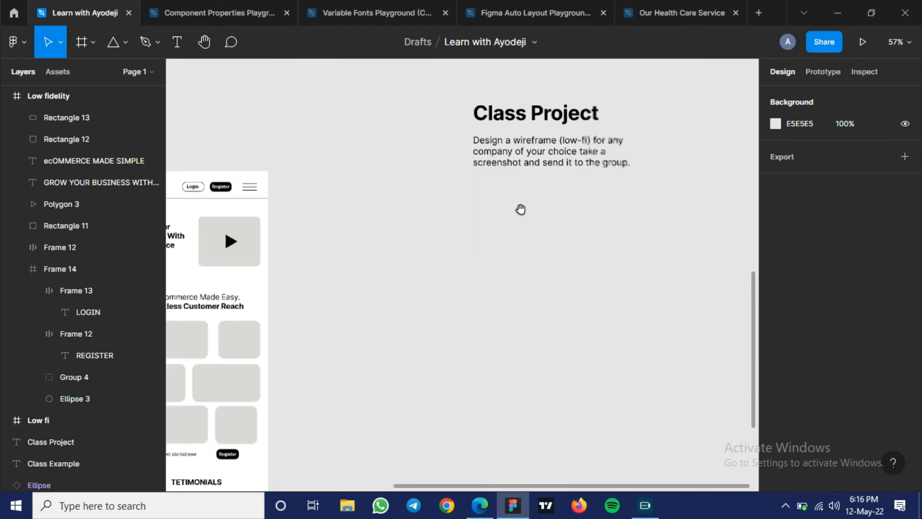
drag(521, 208, 409, 241)
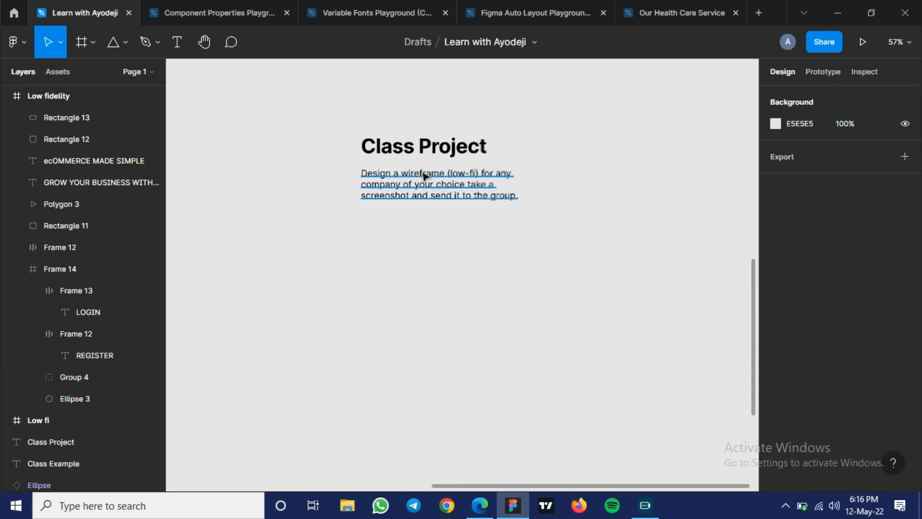
scroll(424, 176, up, 5)
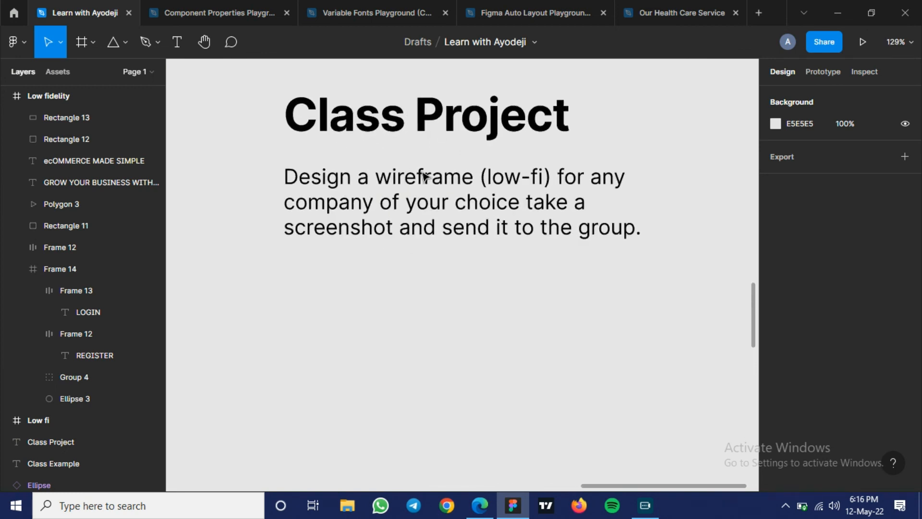
scroll(425, 175, up, 2)
scroll(494, 168, up, 1)
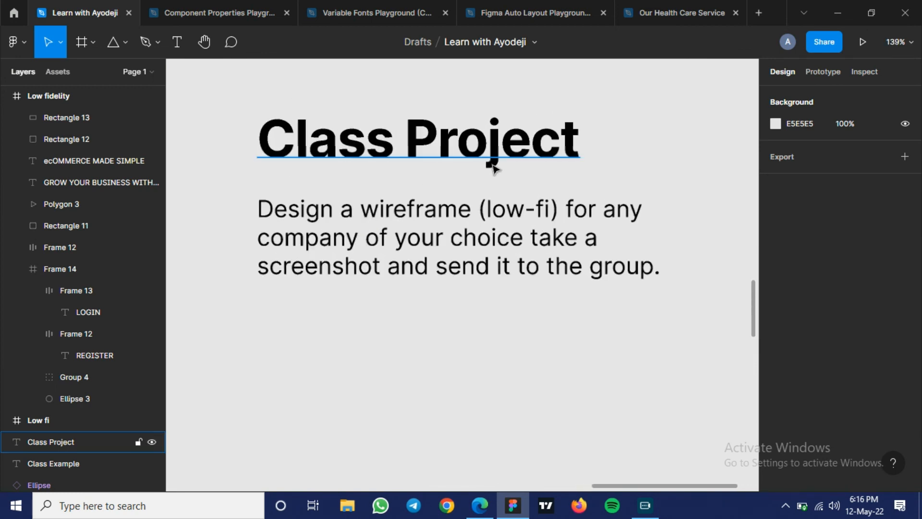
scroll(494, 168, up, 3)
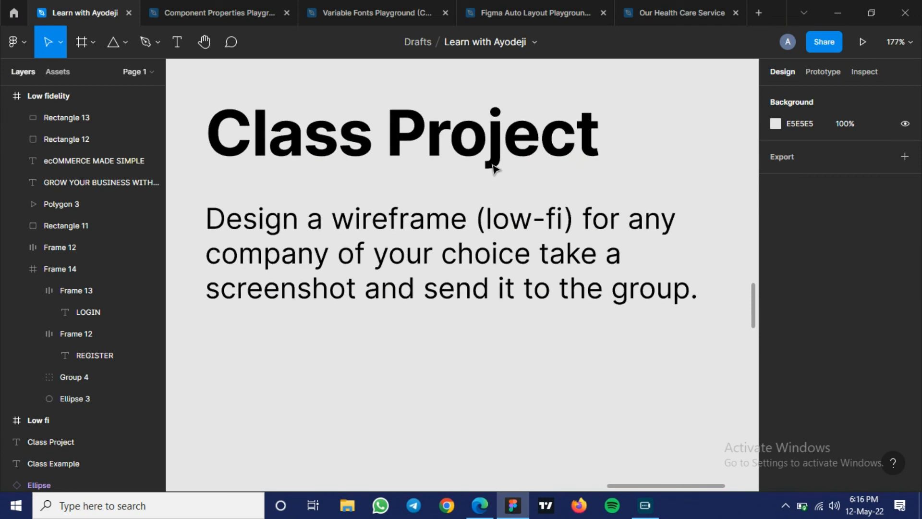